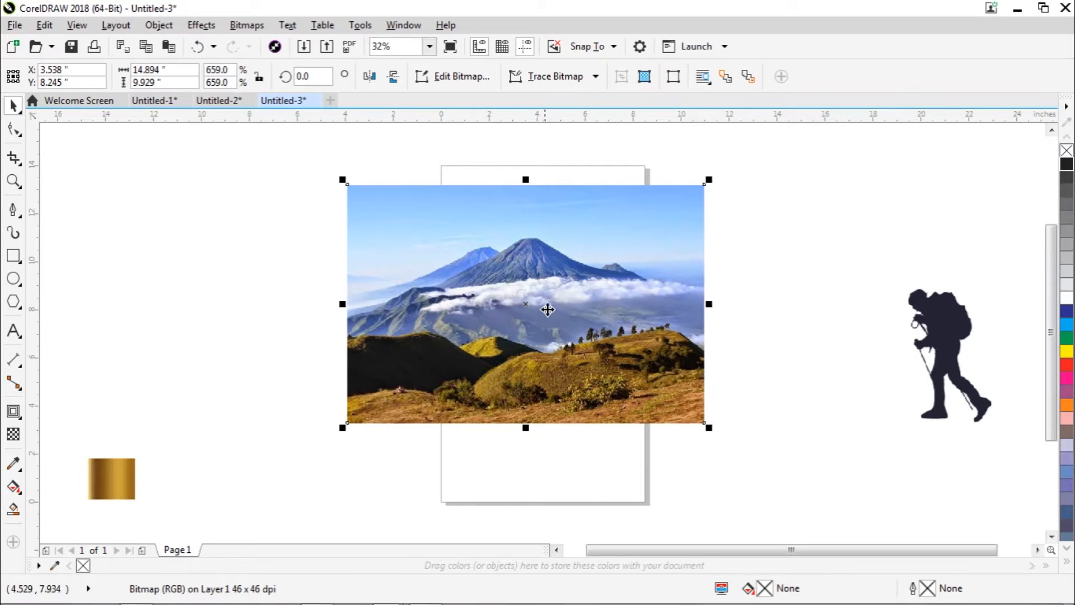
# - Start a Pen tool outline along the main volcano's left slope and across its flat summit
pyautogui.scroll(2, 538, 287)
pyautogui.scroll(2, 538, 287)
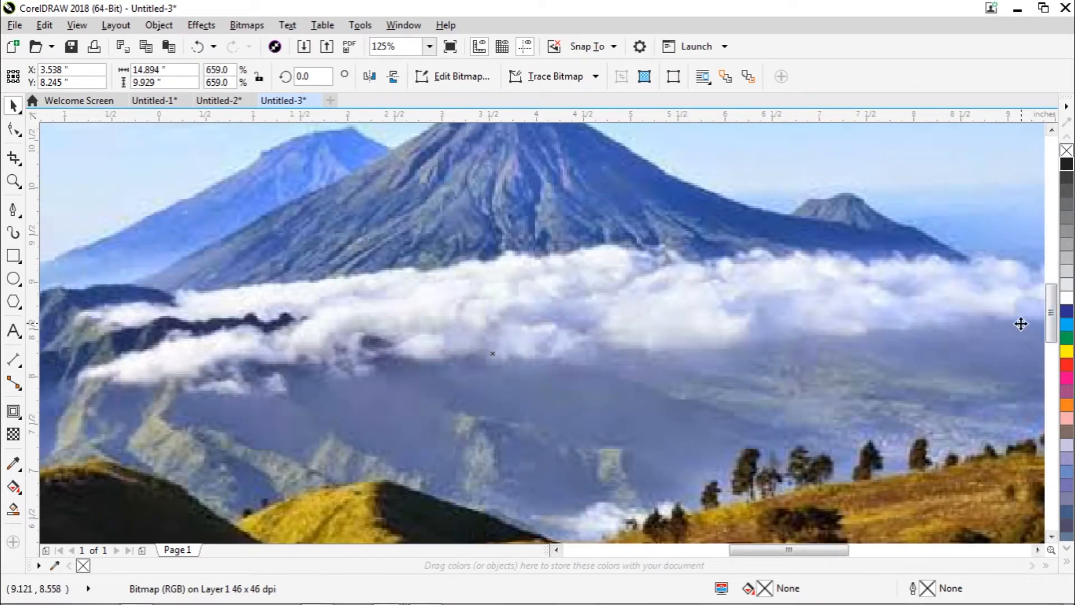
pyautogui.moveTo(1050, 326); pyautogui.dragTo(1050, 319)
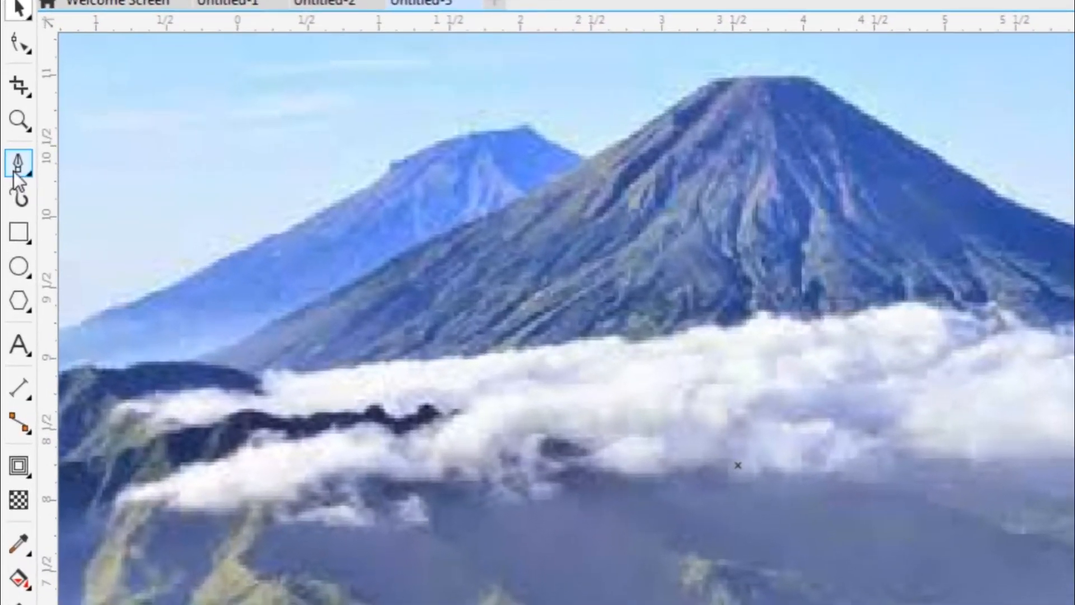
pyautogui.click(14, 172)
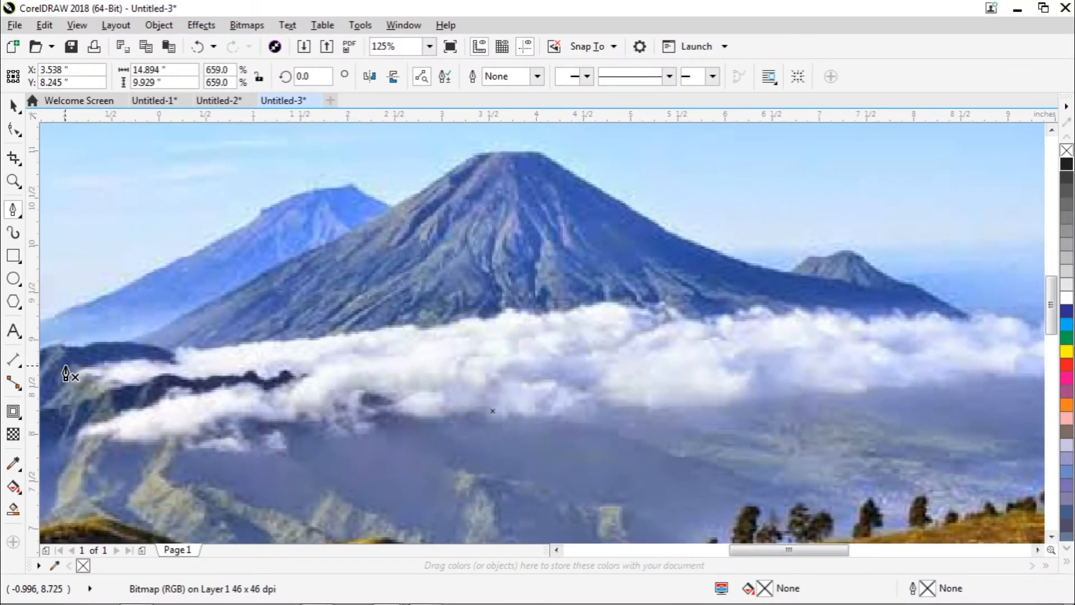
pyautogui.click(60, 370)
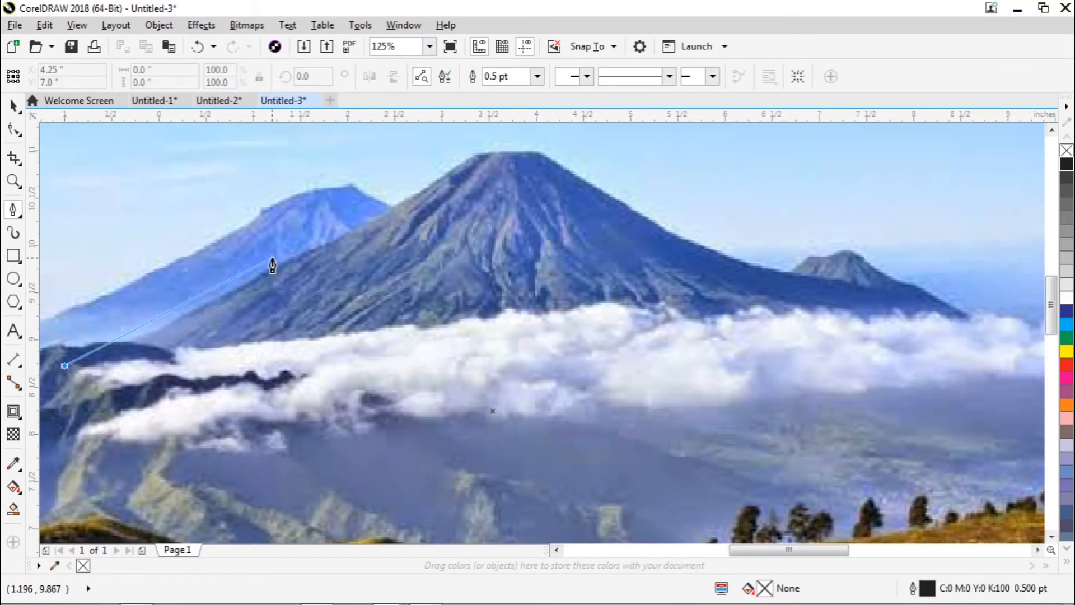
pyautogui.click(344, 231)
pyautogui.click(399, 207)
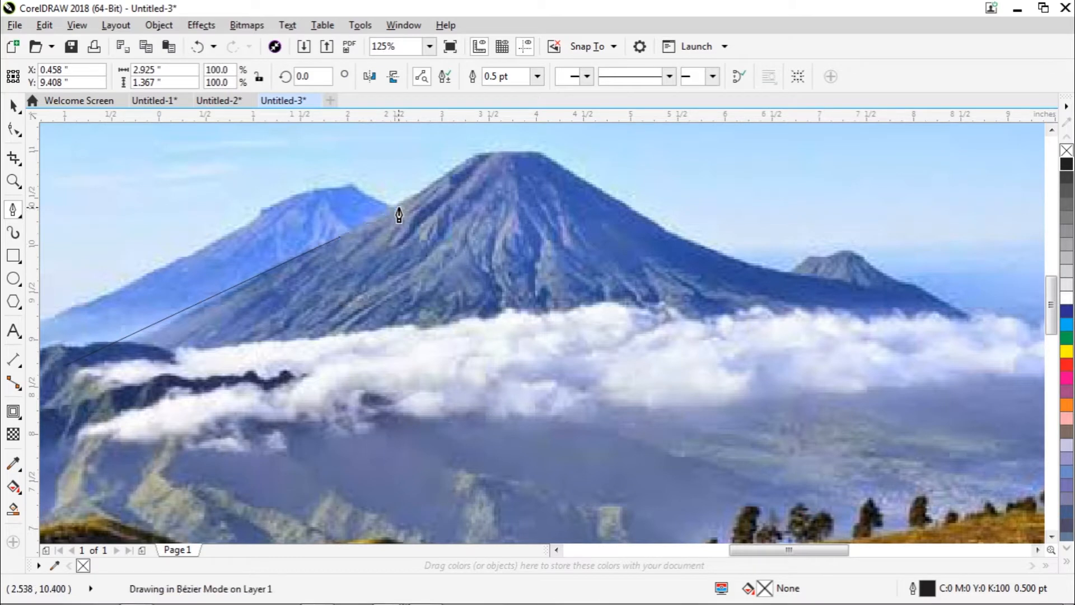
pyautogui.click(474, 154)
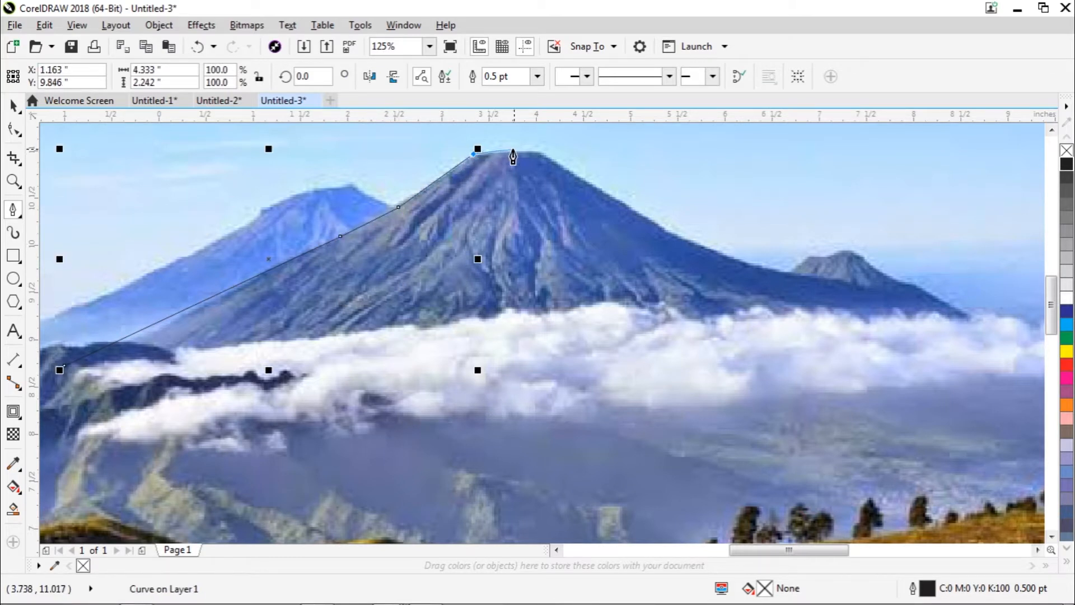
pyautogui.click(510, 148)
pyautogui.click(542, 152)
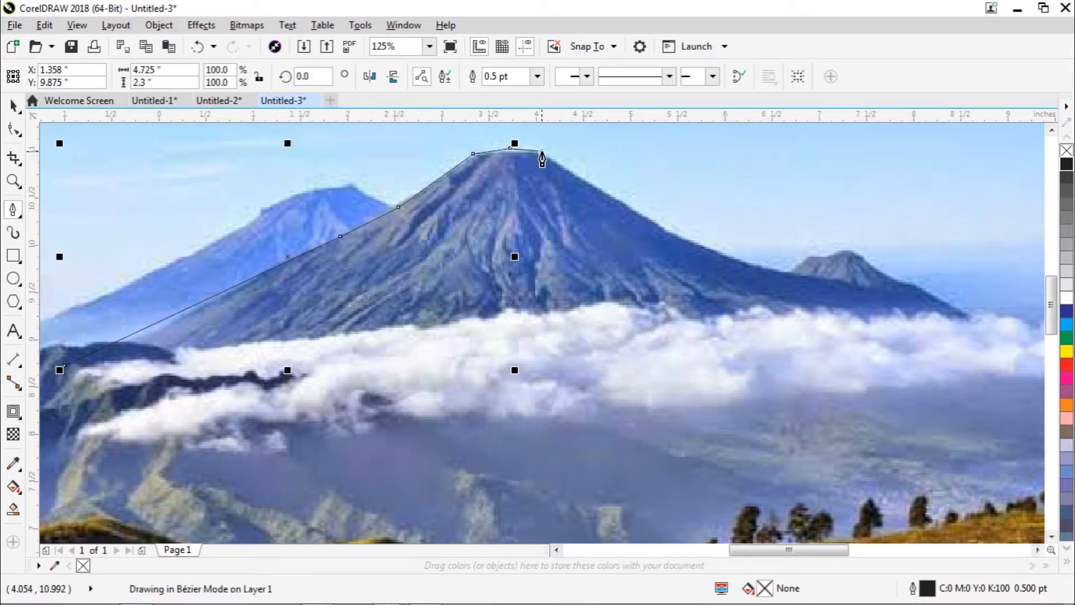
# - Continue the outline down the volcano's right slope to a point in the clouds beyond its foot
pyautogui.click(681, 236)
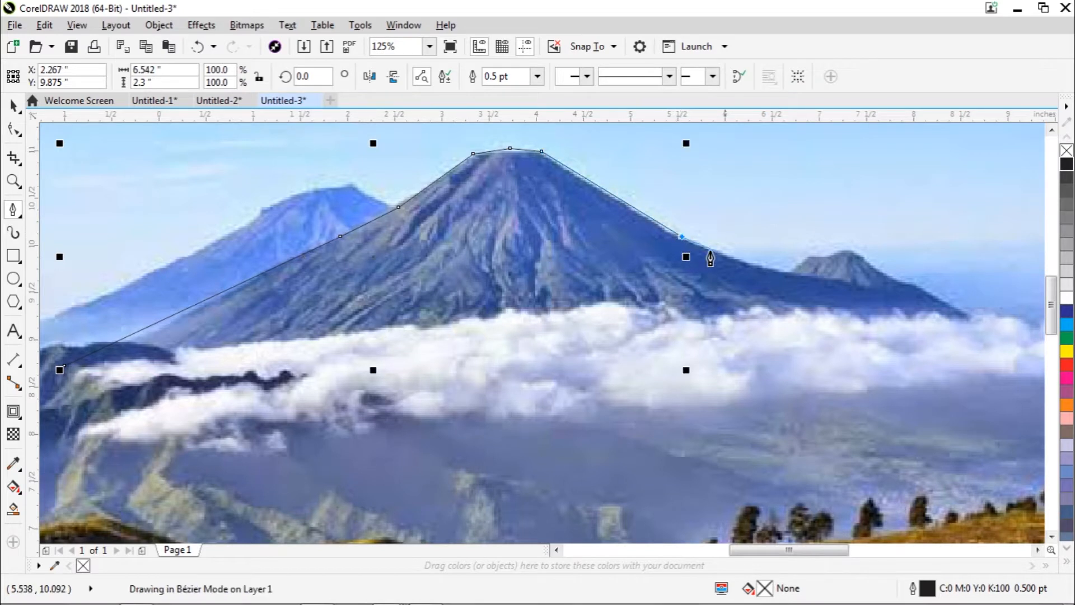
pyautogui.click(761, 264)
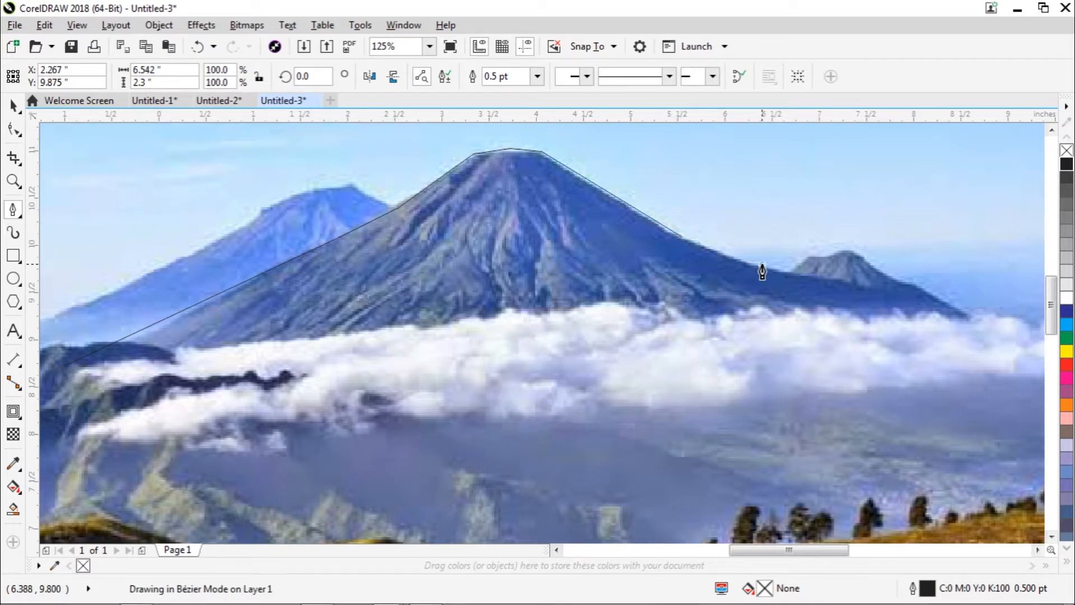
pyautogui.click(909, 297)
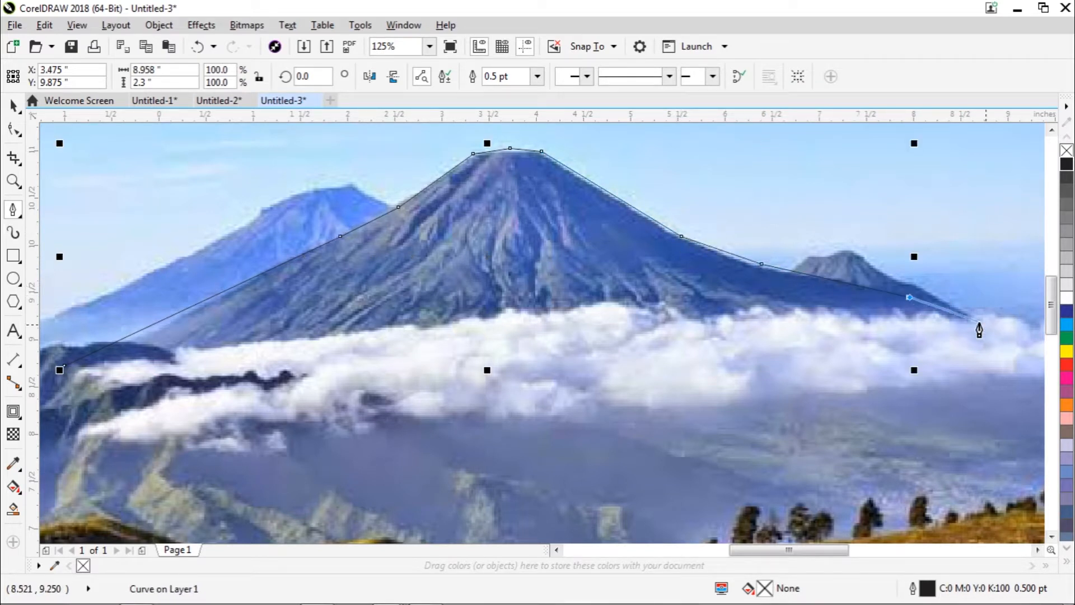
pyautogui.click(1040, 354)
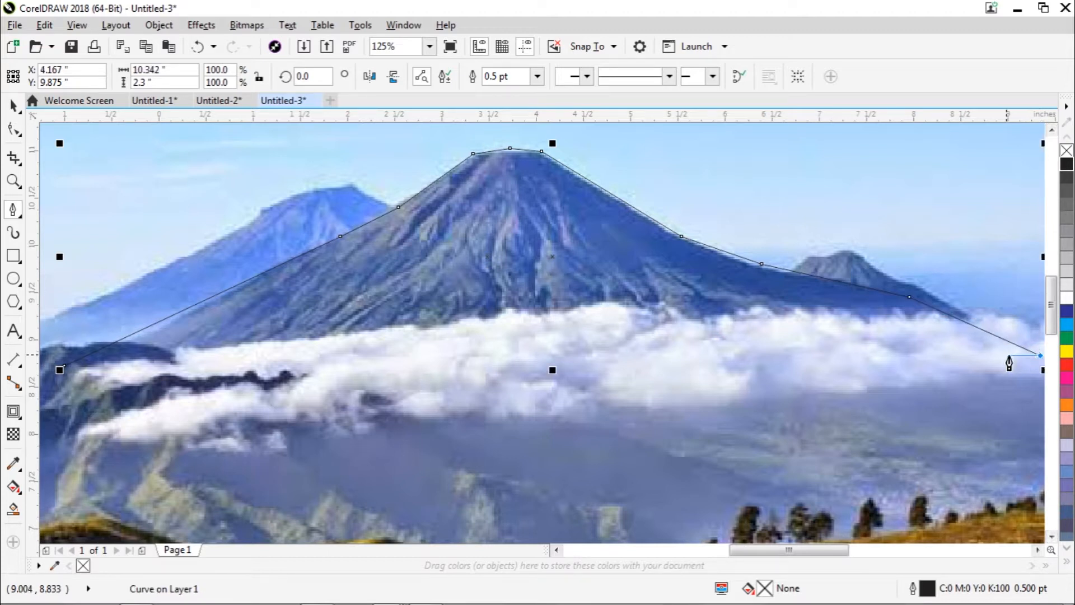
# - Run the outline back across the lower right flank as a jagged shadow edge with three downward spikes
pyautogui.click(919, 318)
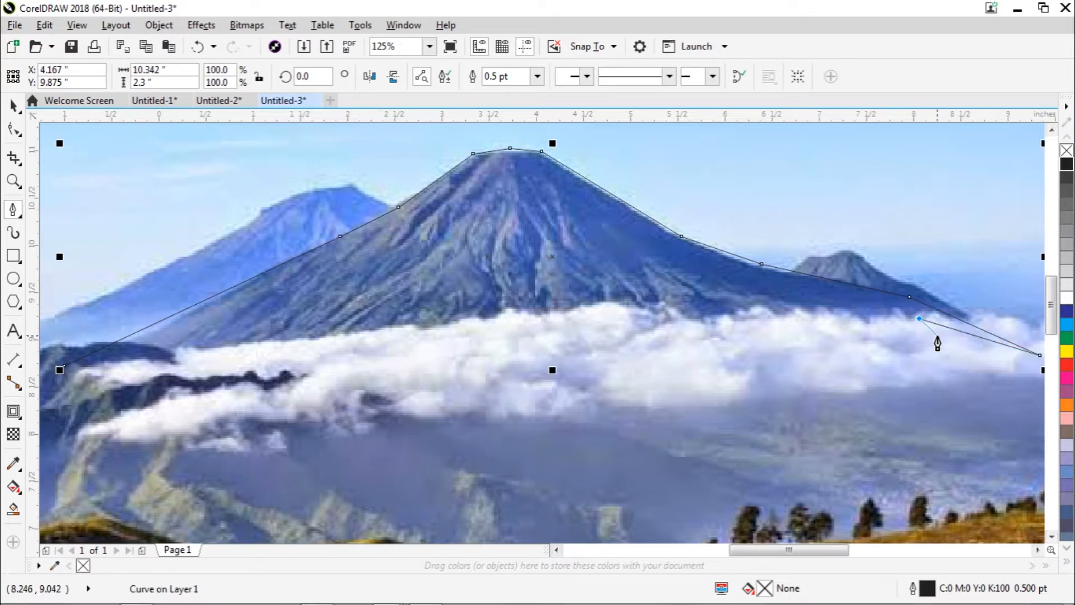
pyautogui.click(974, 379)
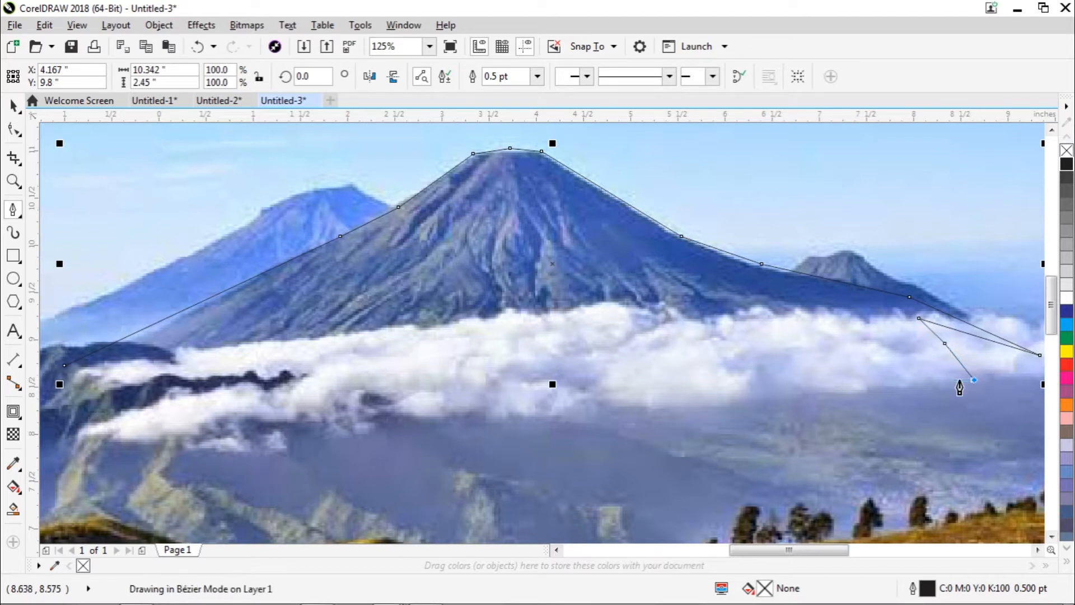
pyautogui.click(841, 329)
pyautogui.click(880, 368)
pyautogui.click(783, 359)
pyautogui.click(769, 311)
pyautogui.click(741, 309)
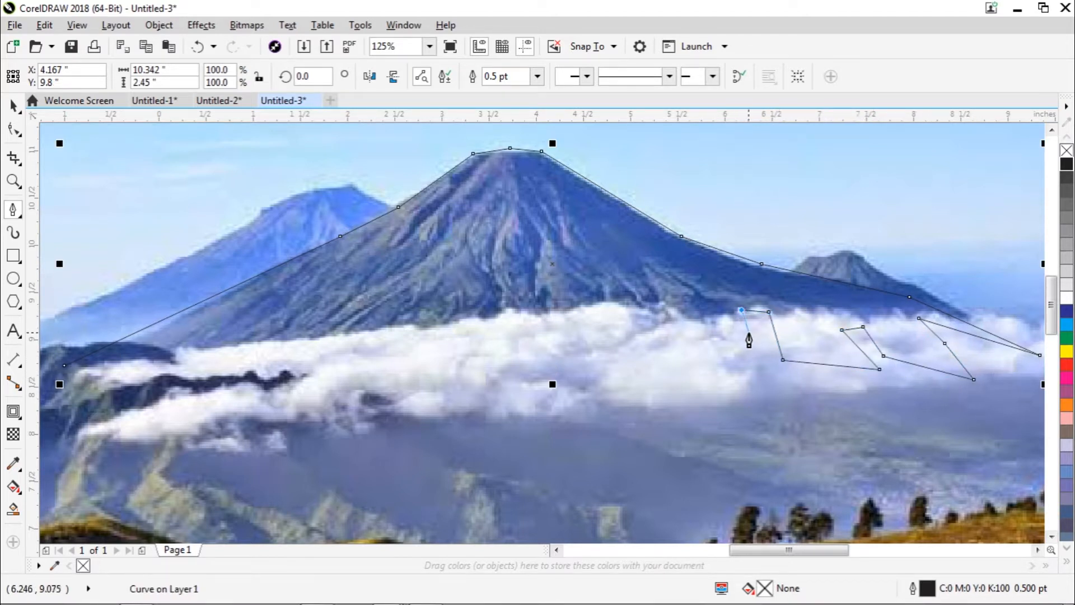
pyautogui.click(753, 336)
pyautogui.click(747, 357)
pyautogui.click(783, 391)
pyautogui.click(733, 375)
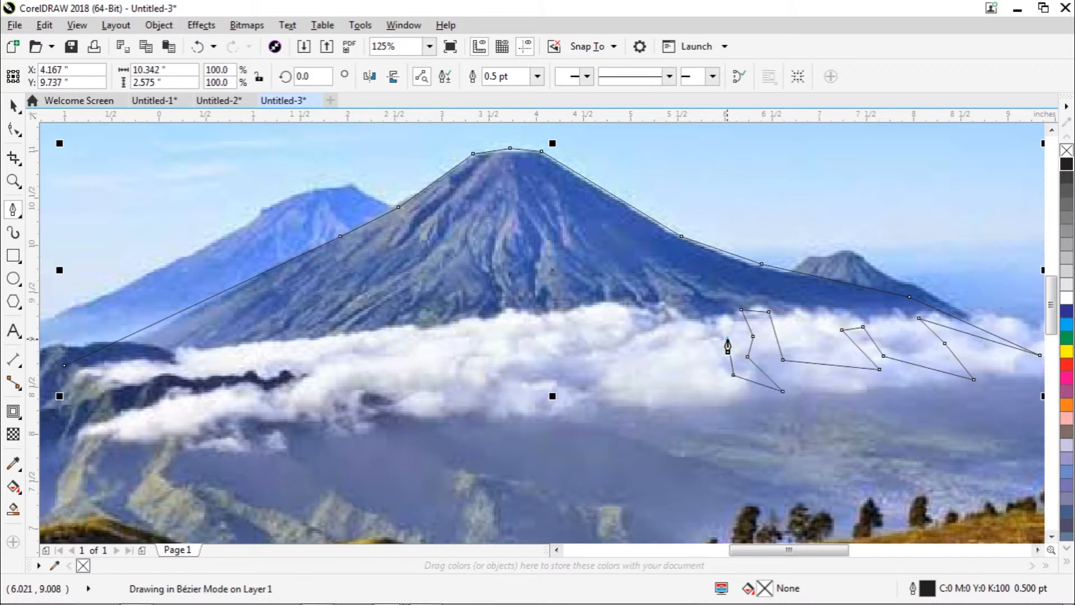
# - Add a pointed notch in the right flank and a long, wide spike reaching below the clouds
pyautogui.click(727, 338)
pyautogui.click(710, 329)
pyautogui.click(693, 303)
pyautogui.click(677, 276)
pyautogui.click(684, 308)
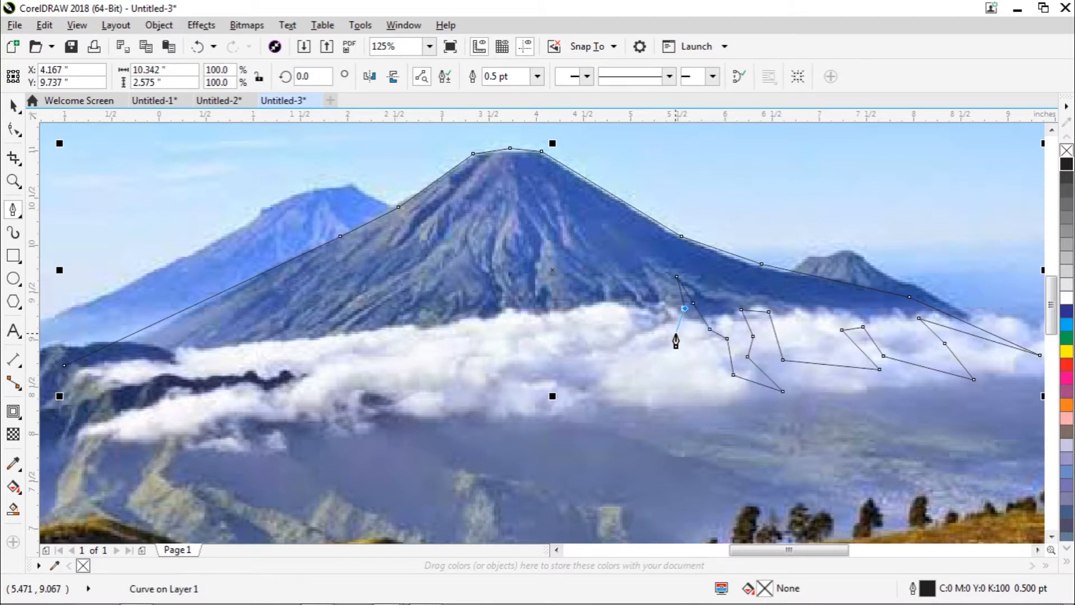
pyautogui.click(676, 333)
pyautogui.click(704, 388)
pyautogui.click(711, 425)
pyautogui.click(639, 371)
# - Extend the jagged edge toward the volcano's centre with a broad notch and a shorter, bent spike
pyautogui.click(649, 288)
pyautogui.click(629, 280)
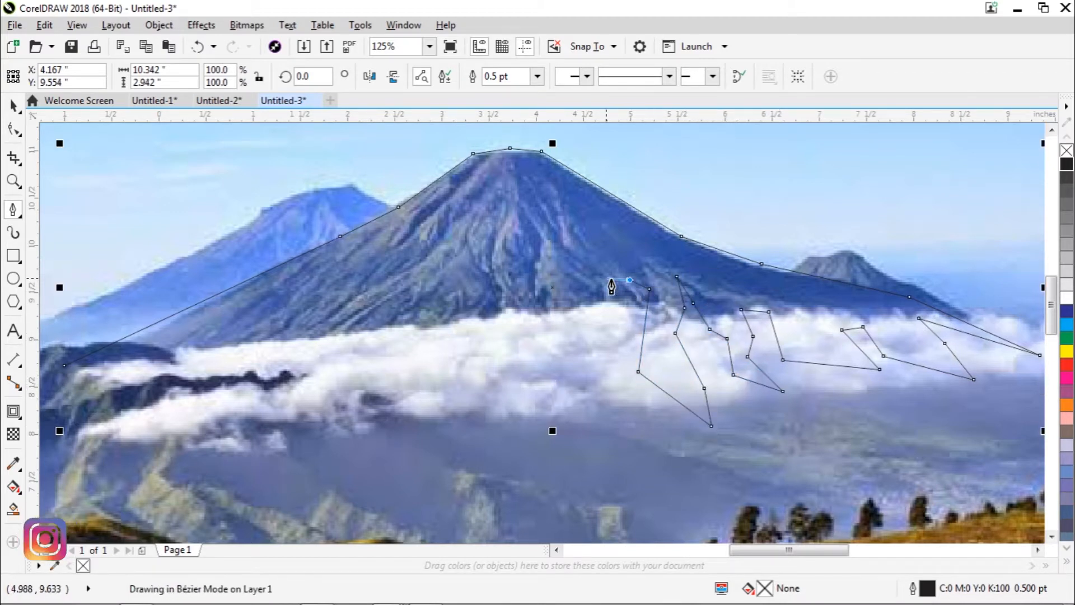
pyautogui.click(593, 275)
pyautogui.click(618, 340)
pyautogui.click(610, 362)
pyautogui.click(618, 379)
pyautogui.click(580, 375)
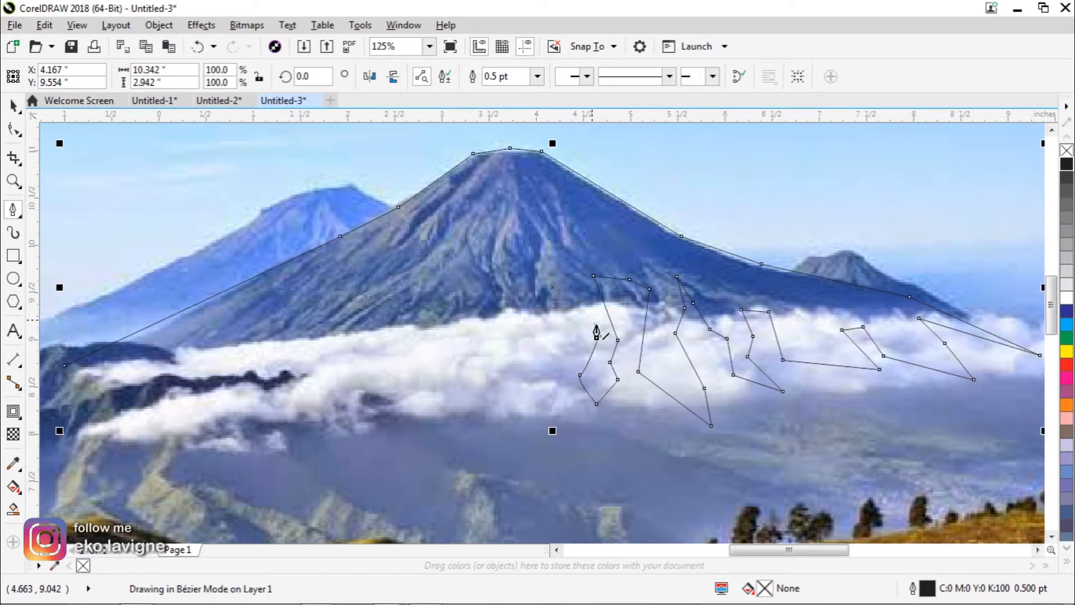
pyautogui.click(599, 334)
pyautogui.click(580, 304)
# - Draw a narrow spike below the volcano's centre and a tall notch rising close to the summit
pyautogui.click(562, 266)
pyautogui.click(557, 300)
pyautogui.click(574, 355)
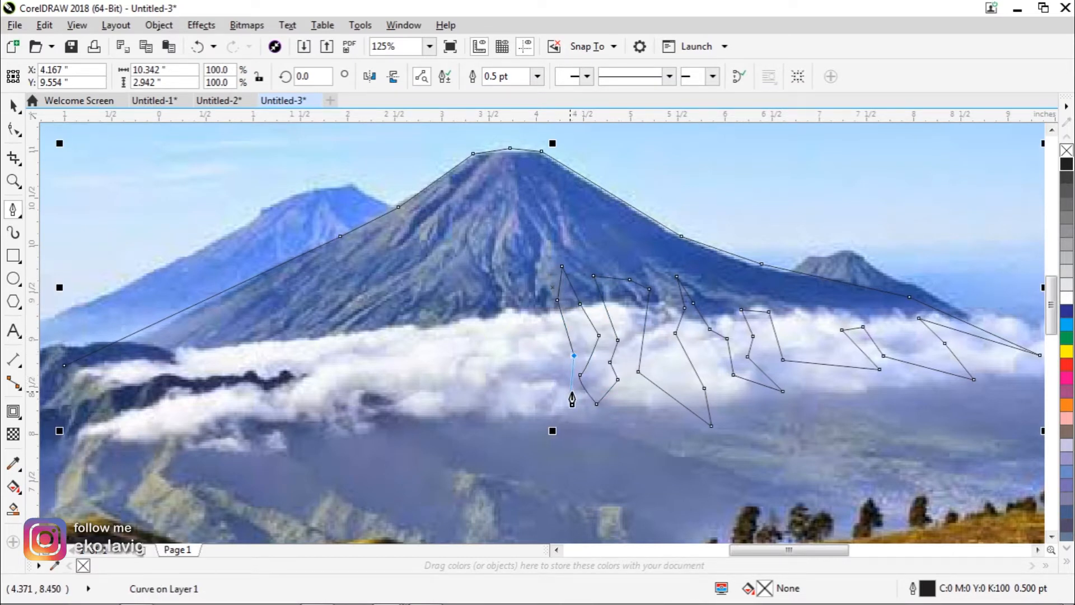
pyautogui.click(569, 400)
pyautogui.click(543, 307)
pyautogui.click(530, 301)
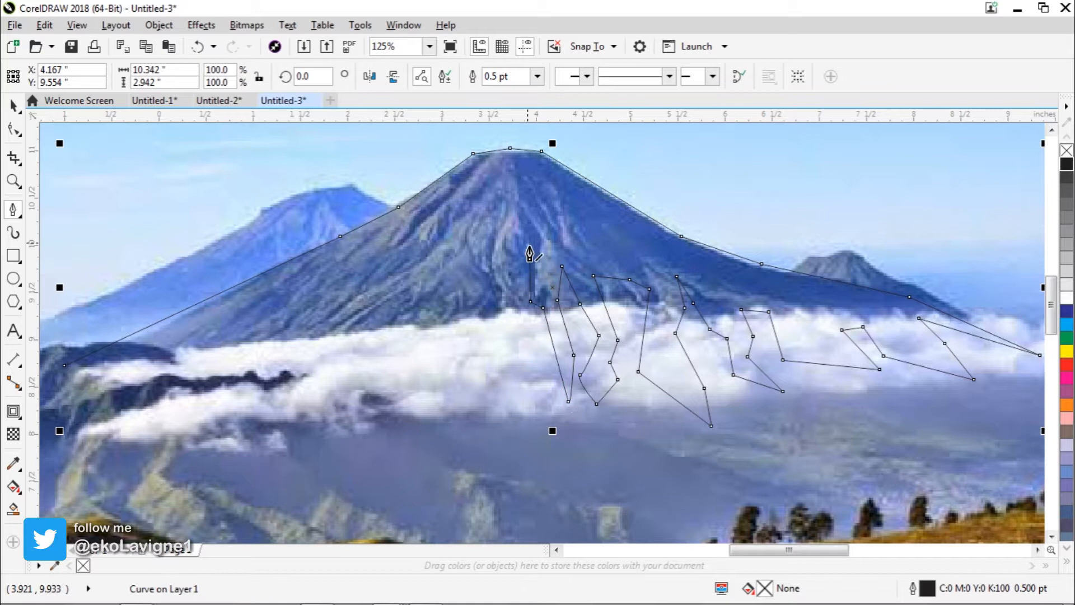
pyautogui.click(514, 192)
# - Draw a long, crooked spike just left of the volcano's centre, down into the clouds and back up the flank
pyautogui.click(497, 233)
pyautogui.click(496, 287)
pyautogui.click(511, 325)
pyautogui.click(494, 371)
pyautogui.click(467, 406)
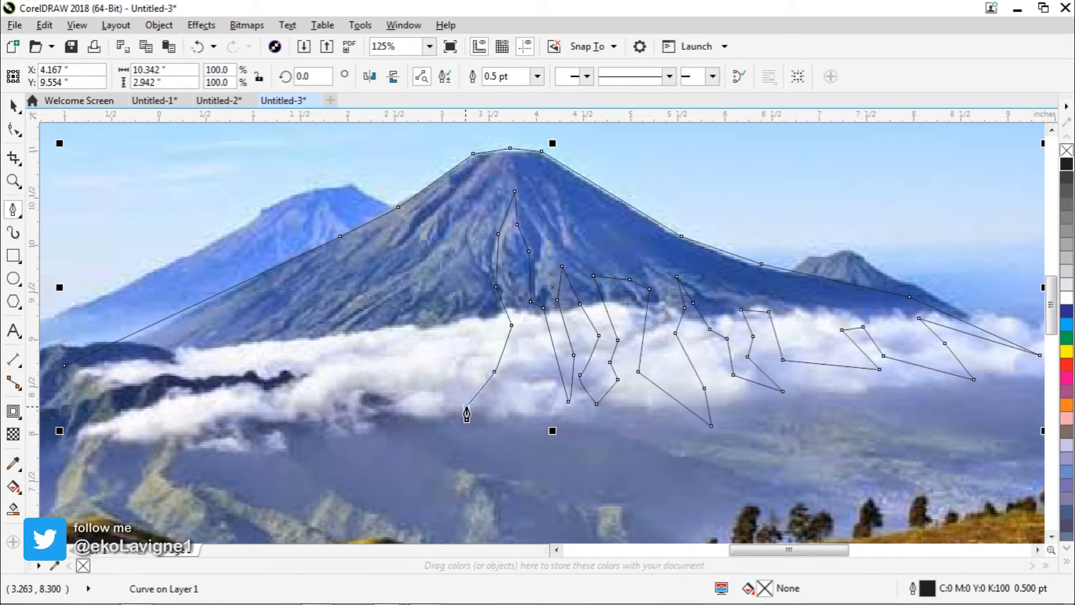
pyautogui.click(493, 339)
pyautogui.click(487, 315)
pyautogui.click(489, 267)
pyautogui.click(476, 258)
pyautogui.click(463, 227)
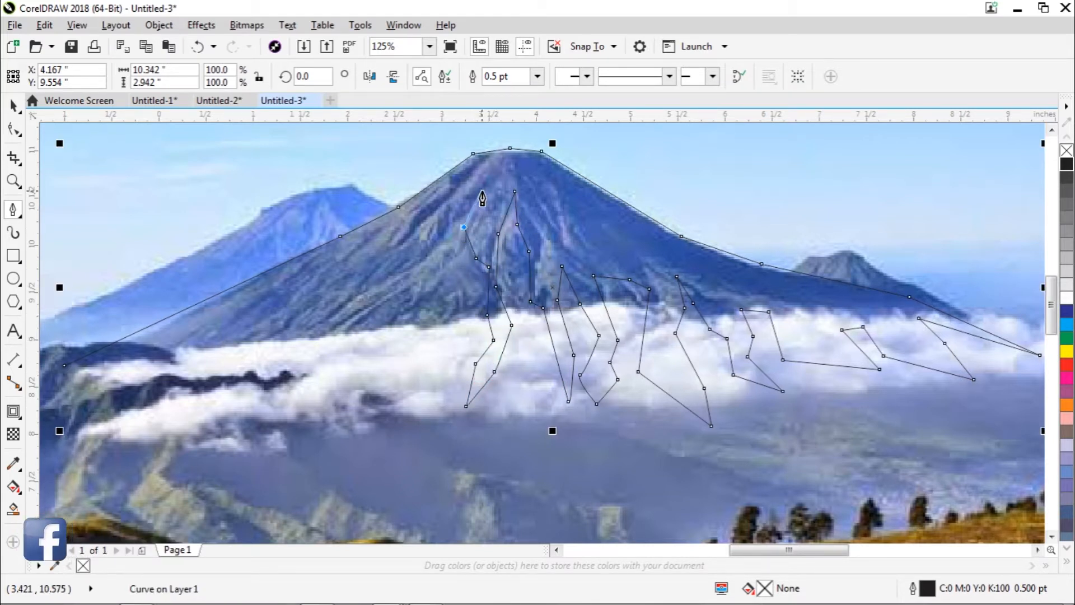
# - Trace the branching shadow spikes and narrow notches on the volcano's upper left flank
pyautogui.click(482, 191)
pyautogui.click(453, 230)
pyautogui.click(439, 249)
pyautogui.click(413, 267)
pyautogui.click(378, 283)
pyautogui.click(403, 248)
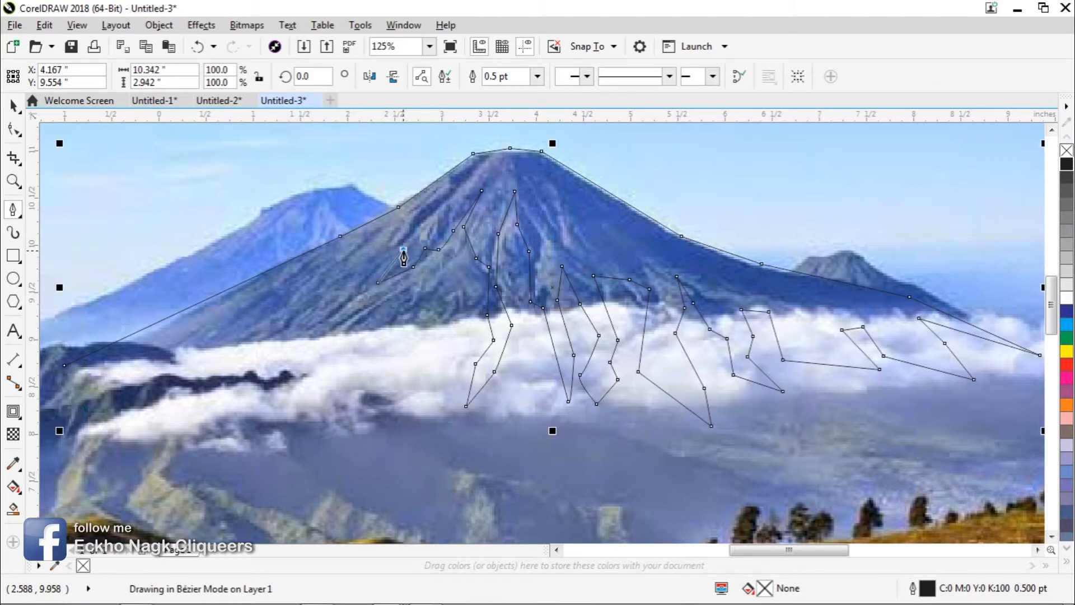
pyautogui.click(426, 248)
pyautogui.click(444, 226)
pyautogui.click(463, 200)
pyautogui.click(463, 184)
pyautogui.click(403, 239)
pyautogui.click(424, 202)
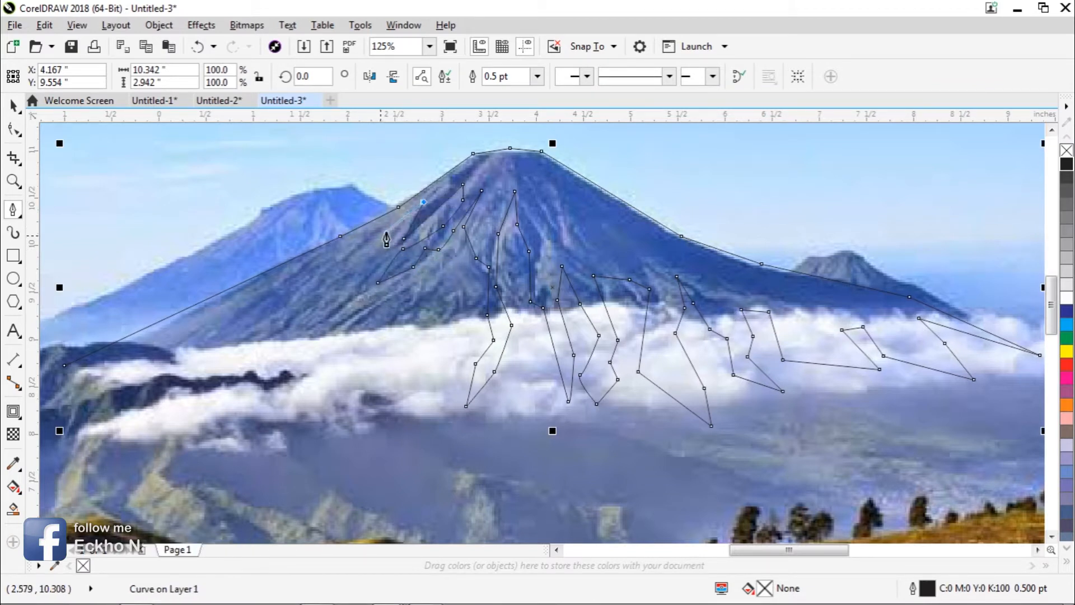
# - Add a slim spike along the left slope, close the outline at its starting node and fill it with black
pyautogui.click(281, 284)
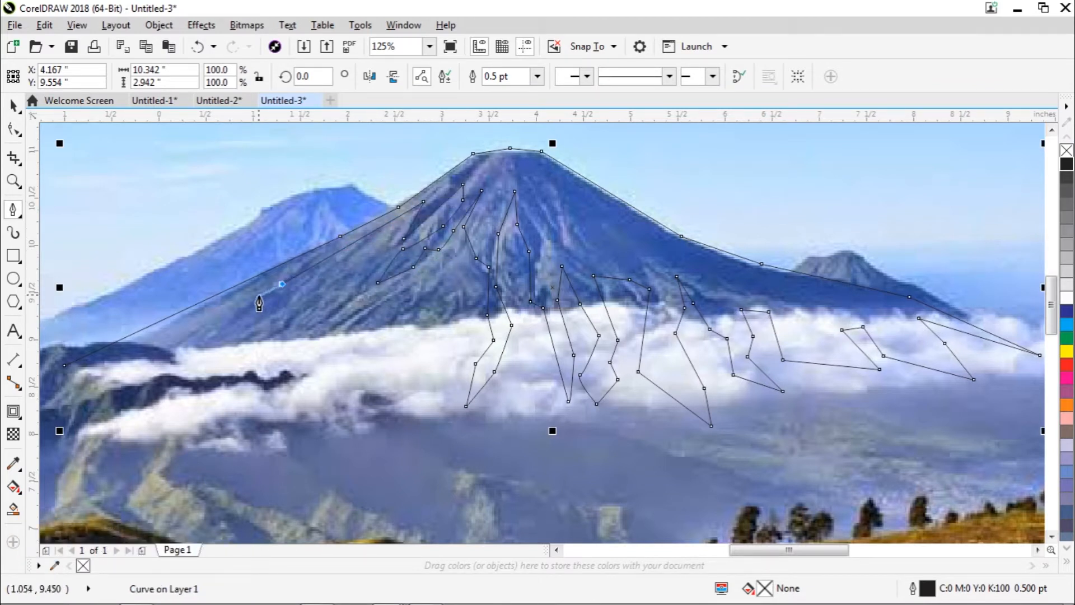
pyautogui.click(295, 263)
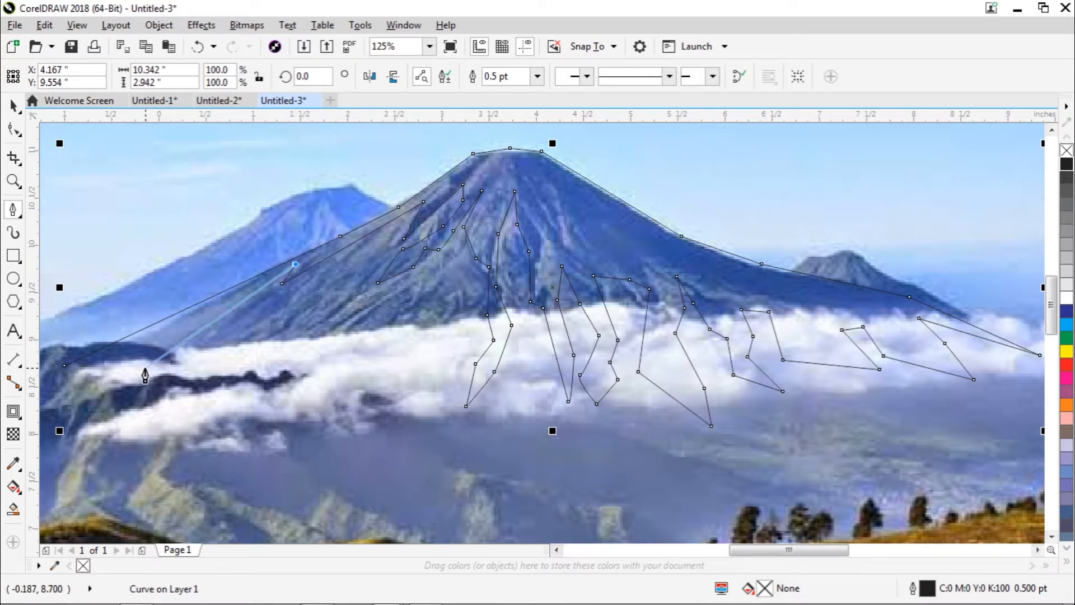
pyautogui.click(64, 366)
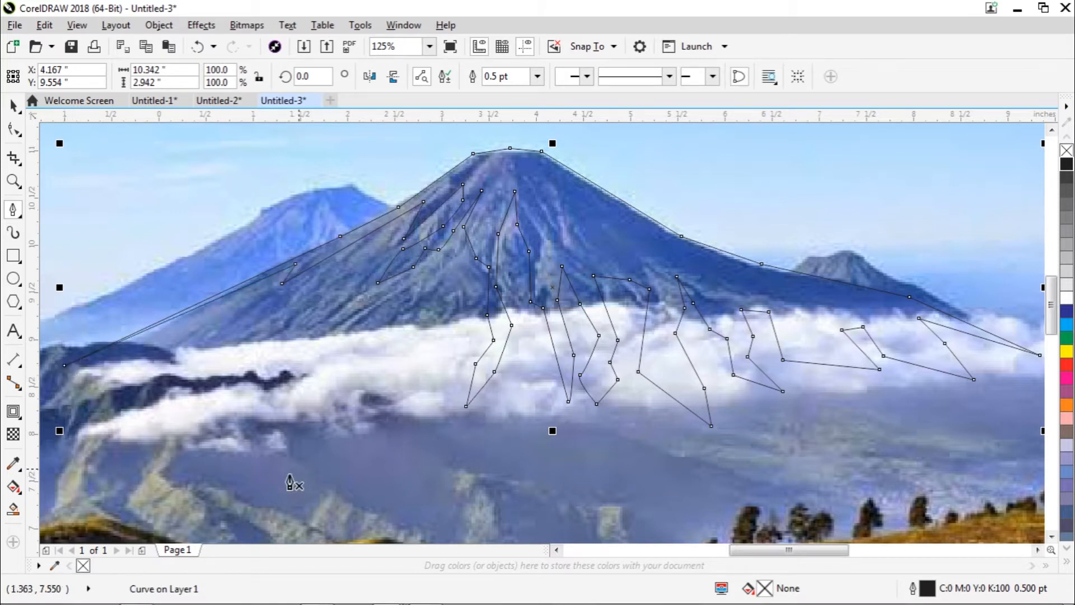
pyautogui.click(1066, 163)
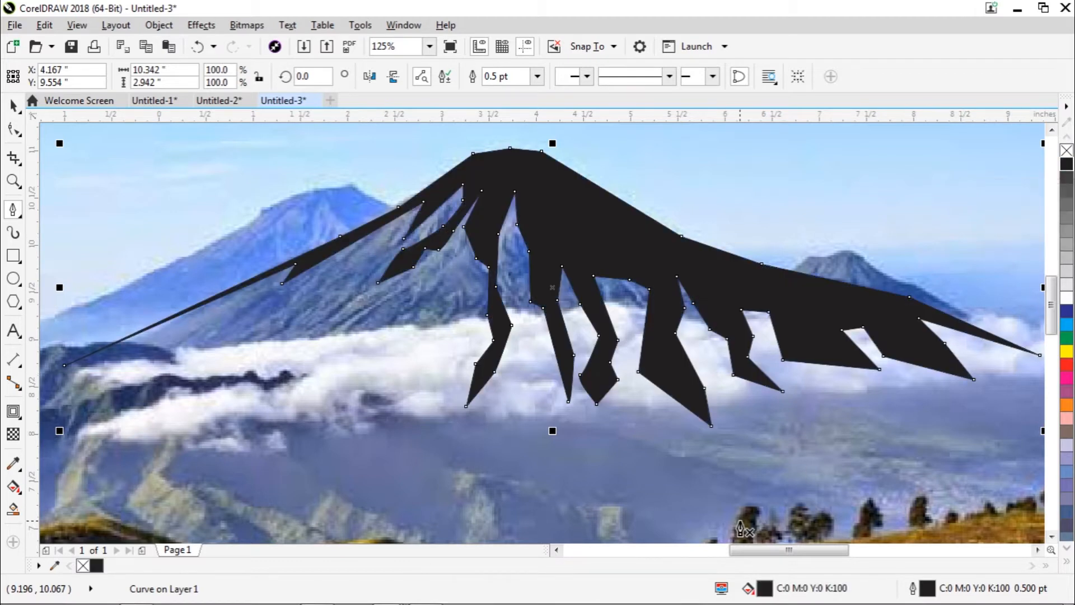
# - Trace the ridge of the distant left mountain with the Pen tool, from its far-left foot over the summit to the volcano's slope
pyautogui.moveTo(749, 553); pyautogui.dragTo(721, 557)
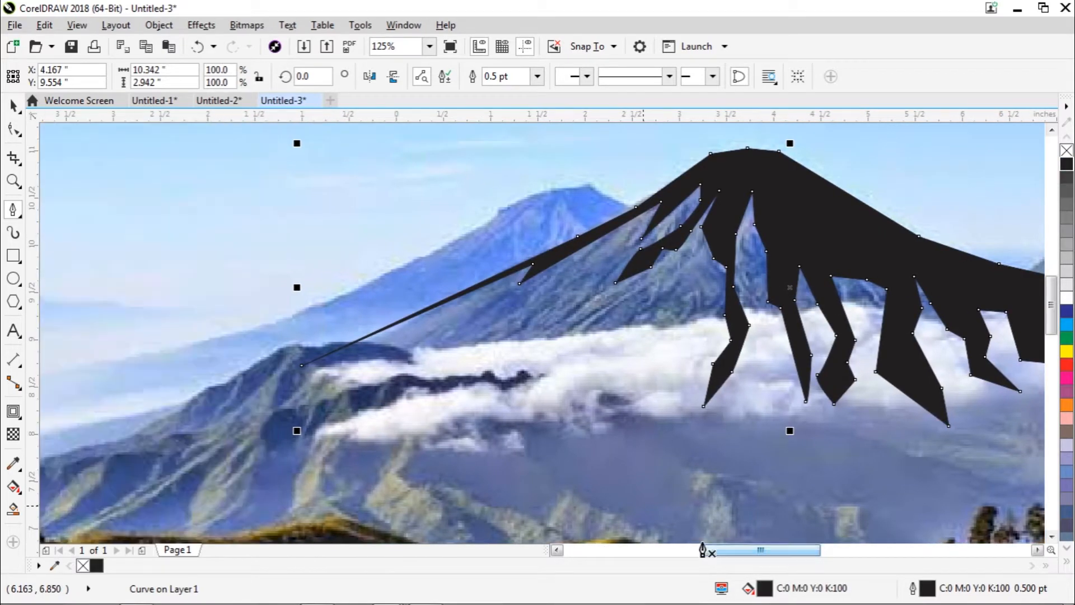
pyautogui.click(54, 372)
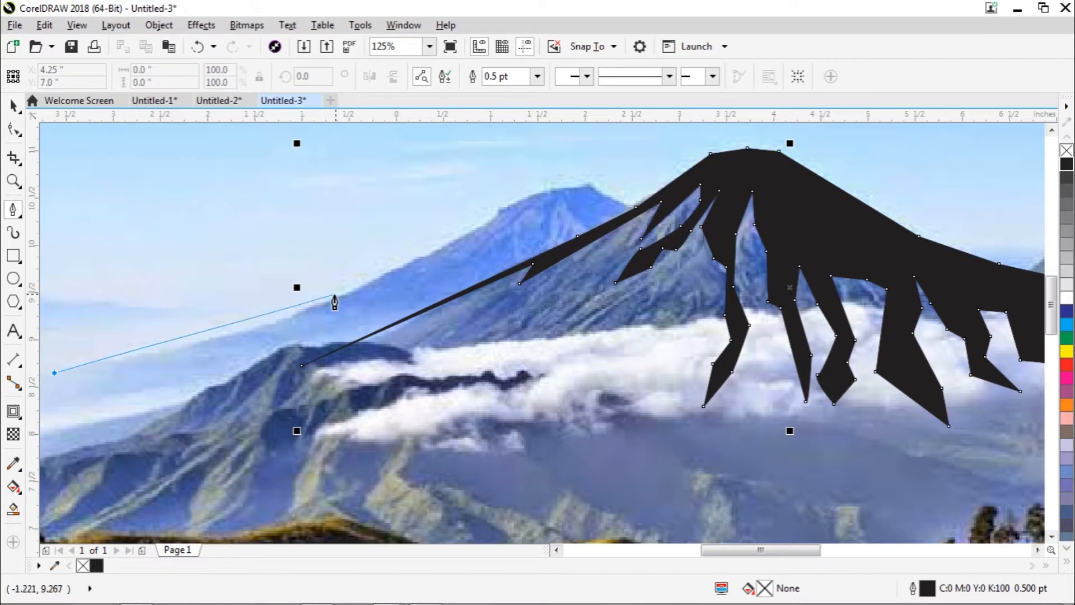
pyautogui.click(423, 253)
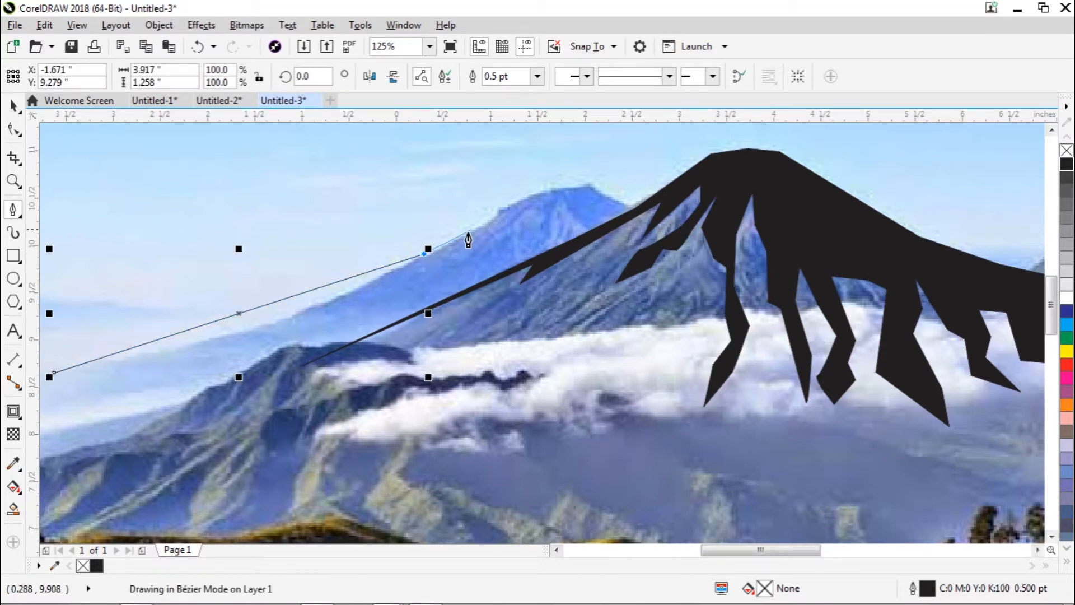
pyautogui.click(506, 207)
pyautogui.click(552, 187)
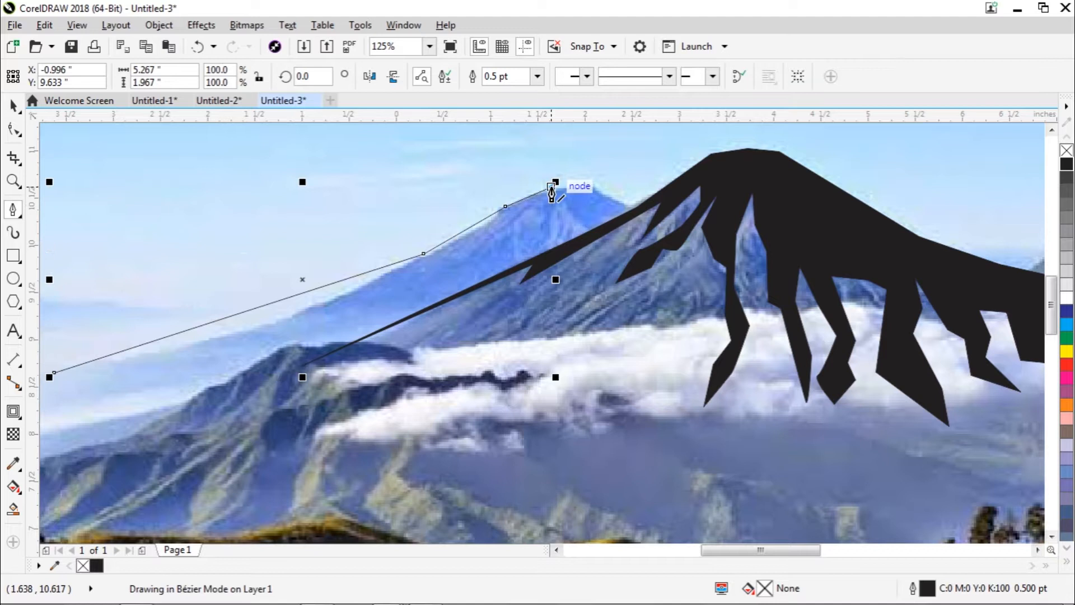
pyautogui.click(590, 183)
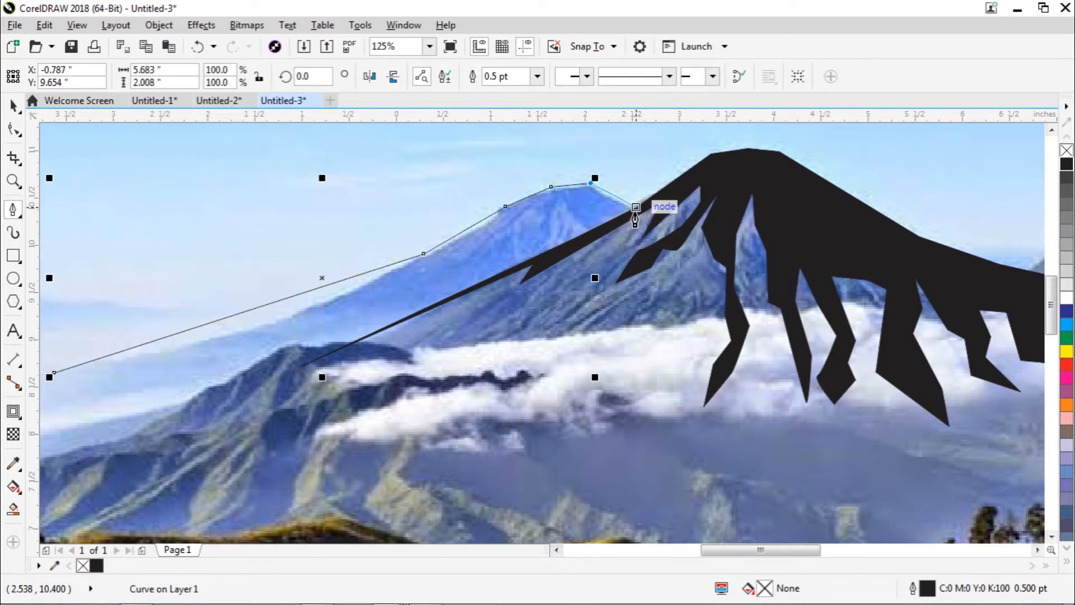
pyautogui.click(635, 210)
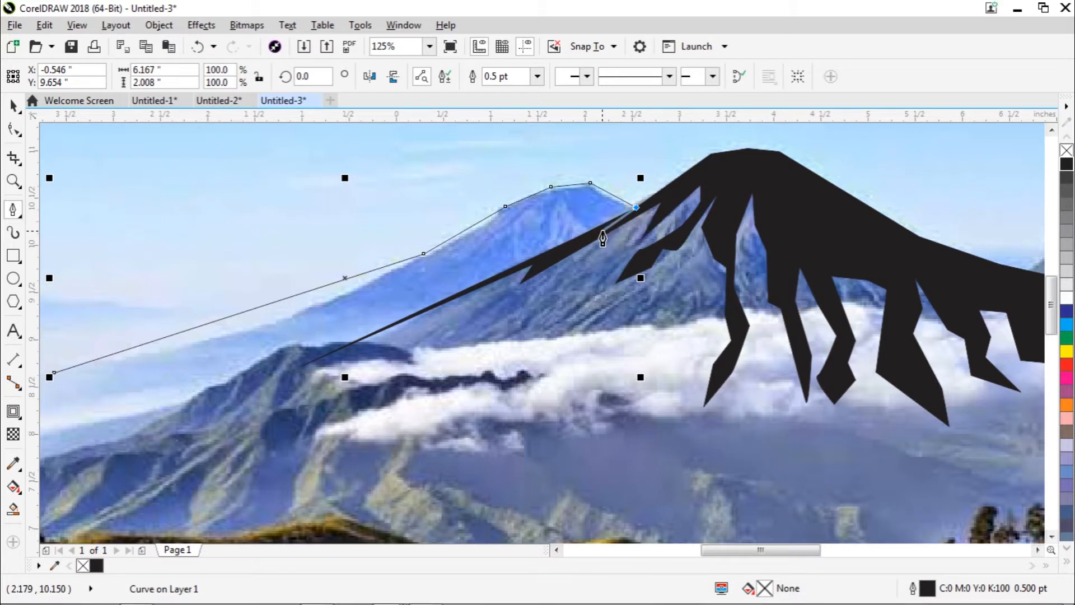
# - Draw a small notch on the left mountain's right flank and a tall pointed notch reaching up near its summit
pyautogui.click(618, 226)
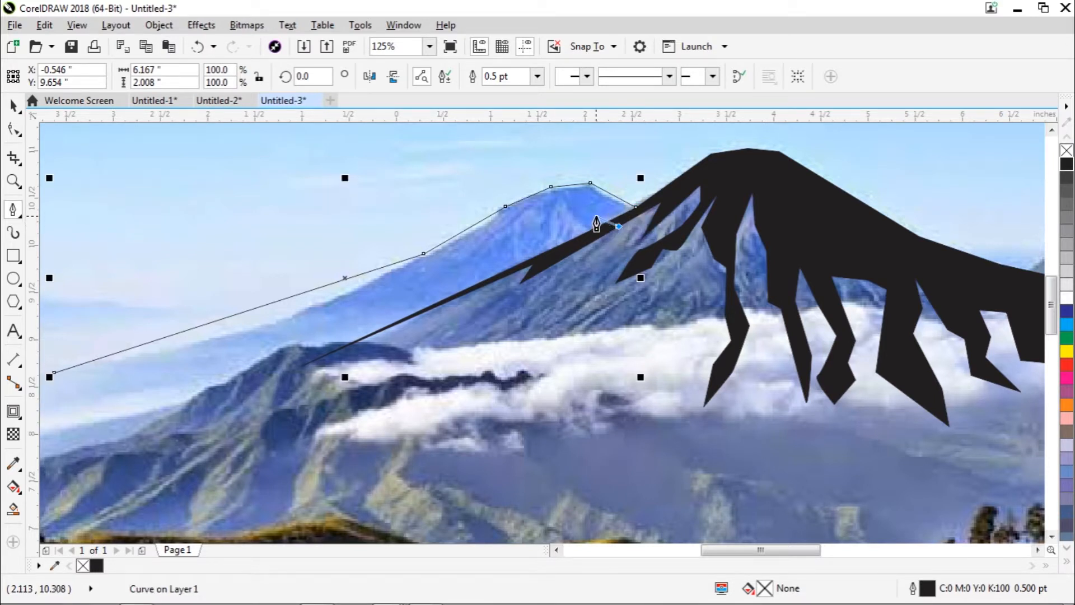
pyautogui.click(609, 231)
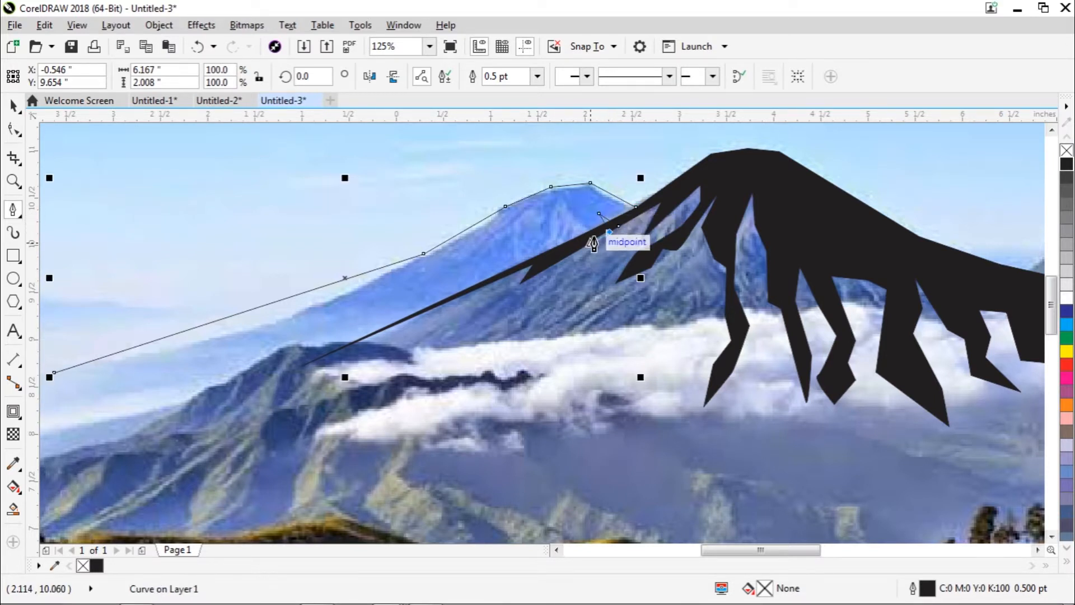
pyautogui.click(590, 242)
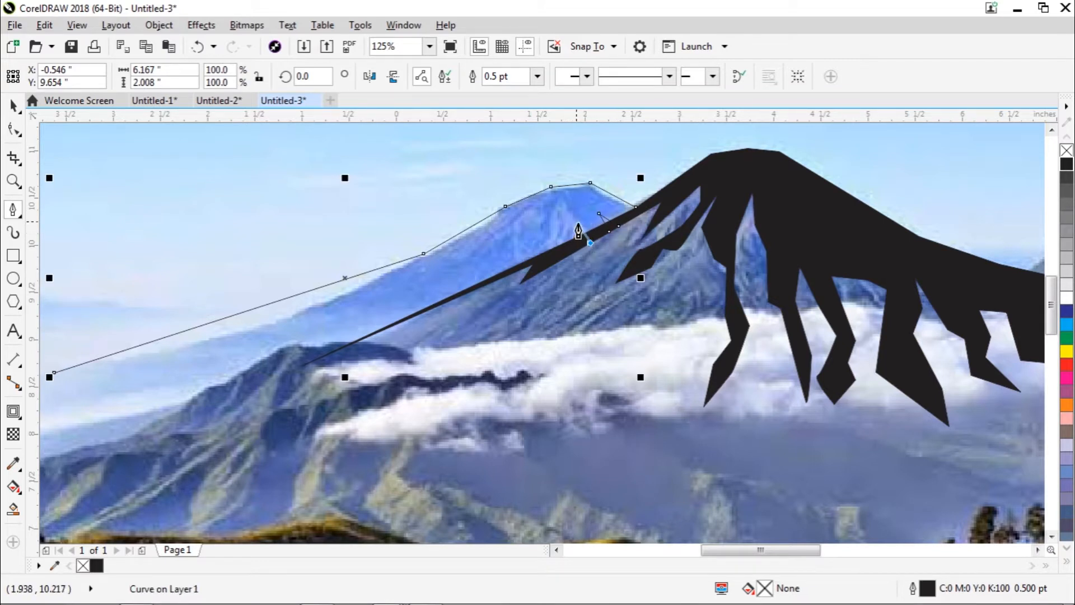
pyautogui.click(561, 198)
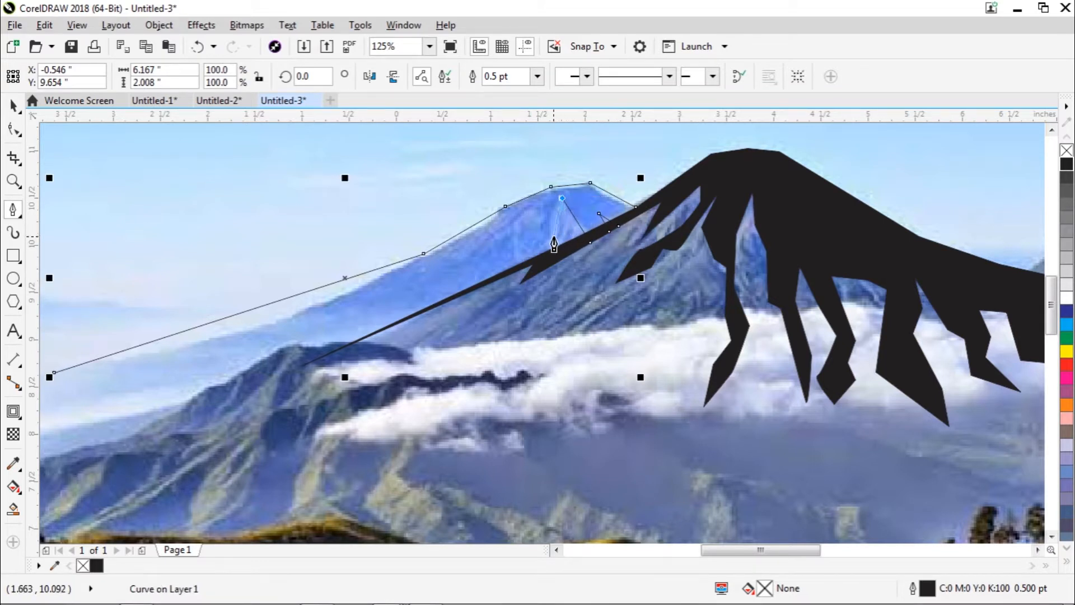
pyautogui.click(554, 237)
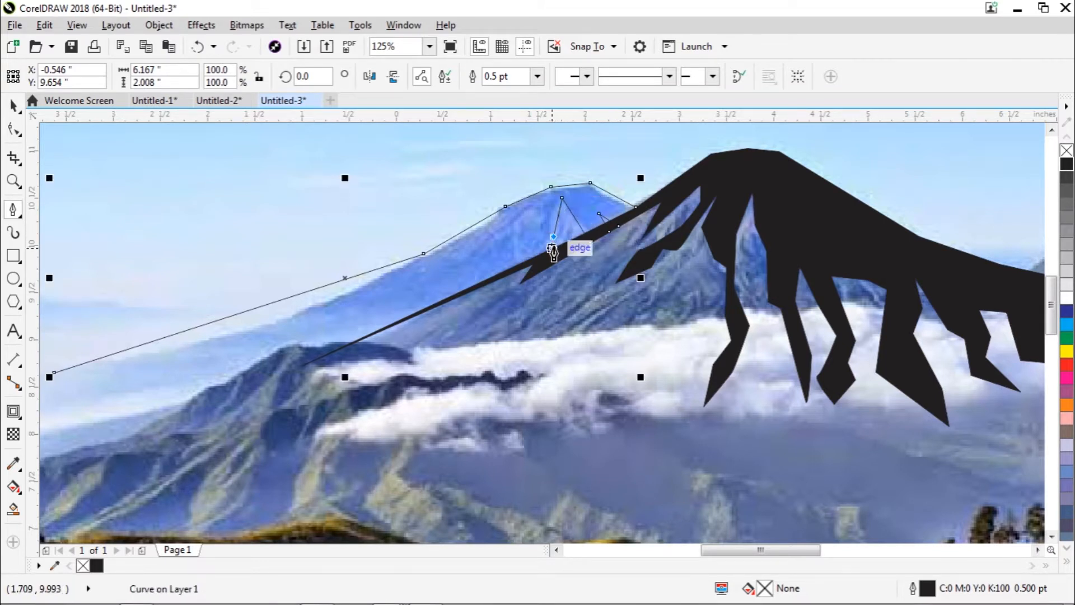
# - Trace the jagged shadow spikes and notches down the left mountain's left flank and close the outline at its starting node
pyautogui.click(523, 256)
pyautogui.click(544, 229)
pyautogui.click(542, 209)
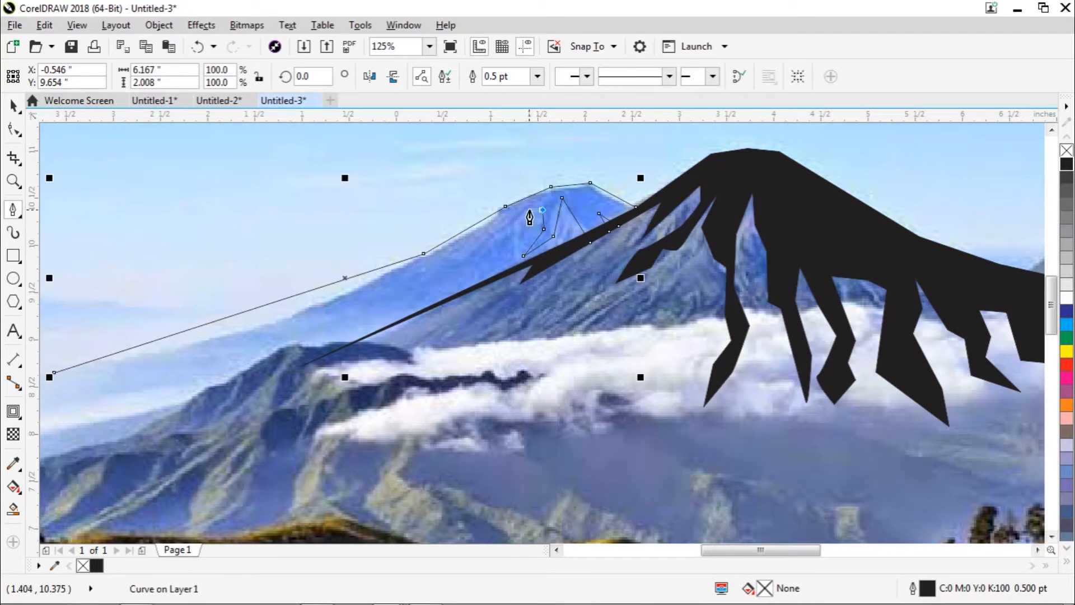
pyautogui.click(528, 210)
pyautogui.click(501, 223)
pyautogui.click(501, 239)
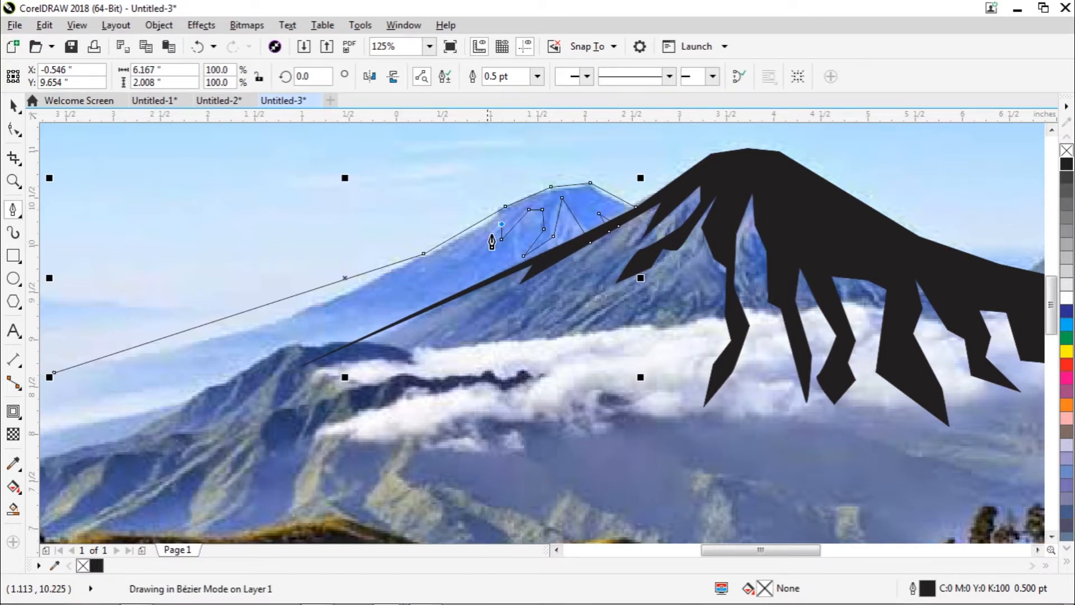
pyautogui.click(470, 269)
pyautogui.click(467, 256)
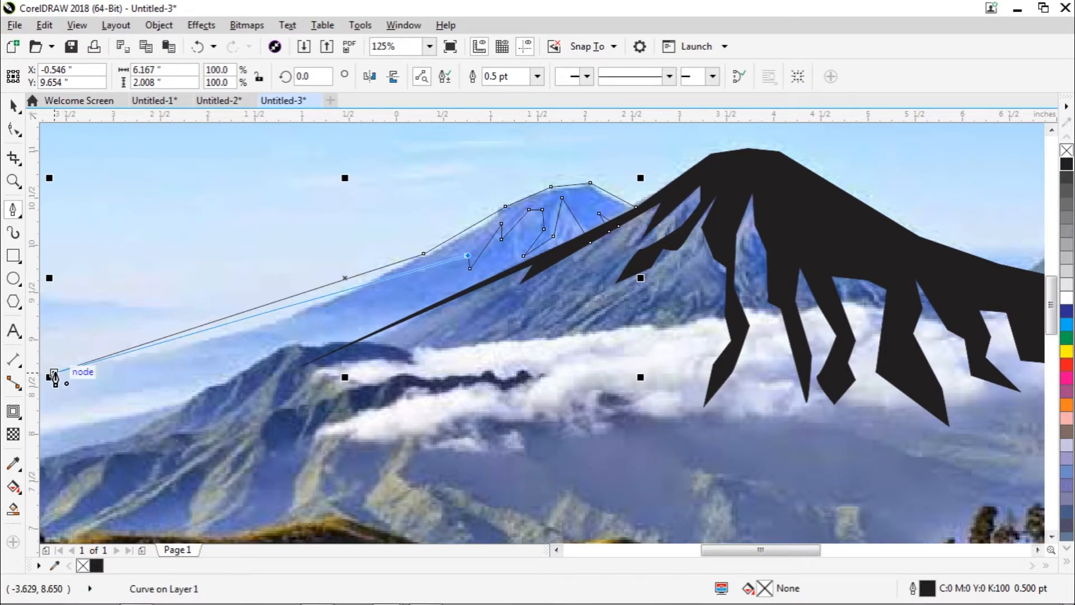
pyautogui.click(53, 373)
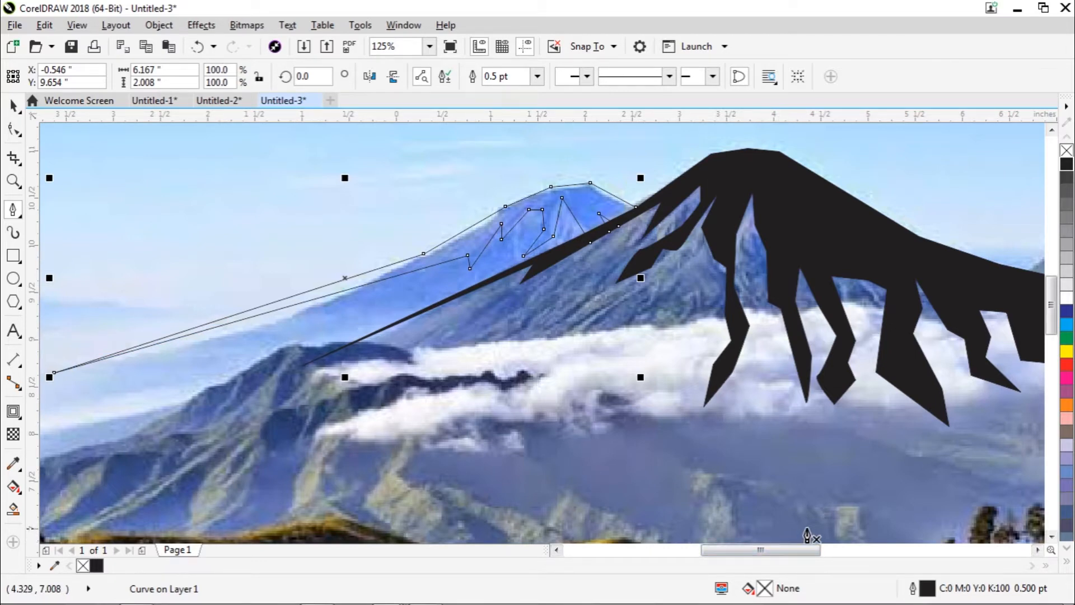
# - Trace the ridge of the small mountain behind the volcano's right slope, from its left foot over the peak to its right end
pyautogui.moveTo(775, 552); pyautogui.dragTo(832, 551)
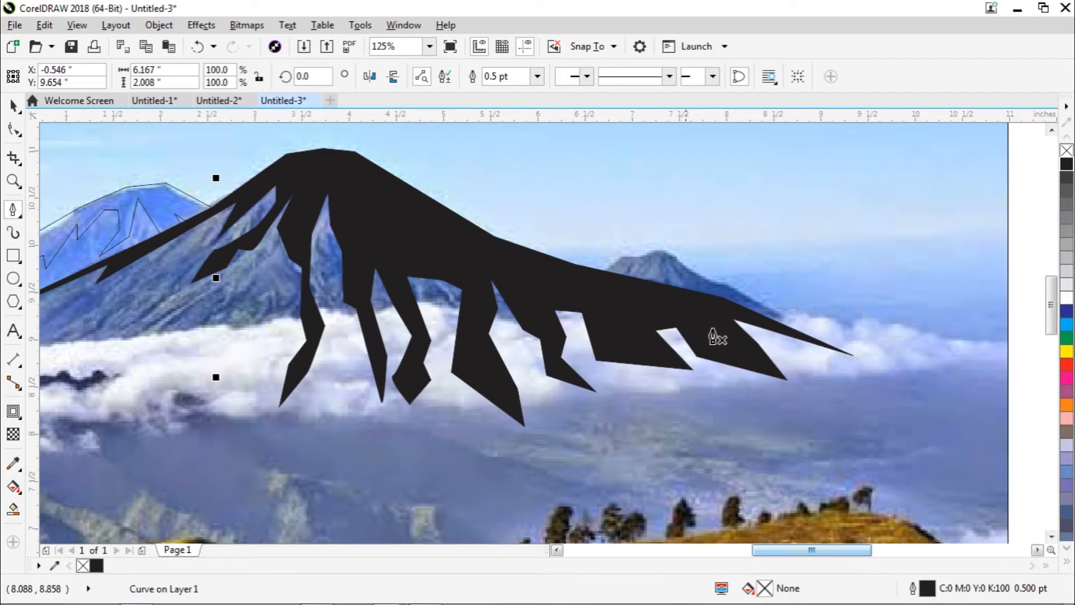
pyautogui.click(593, 278)
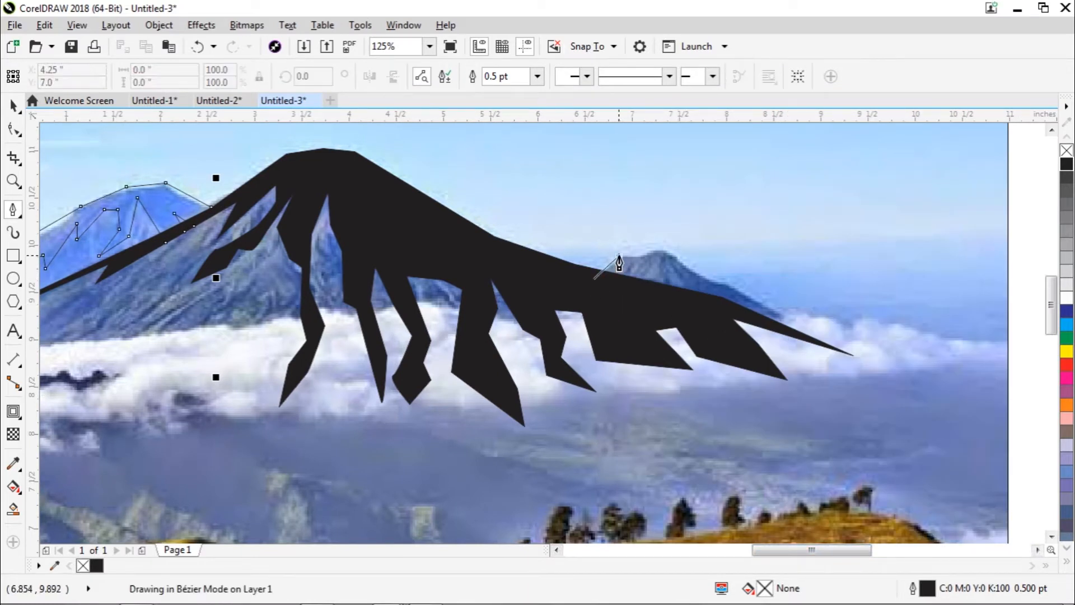
pyautogui.click(618, 255)
pyautogui.click(645, 256)
pyautogui.click(663, 249)
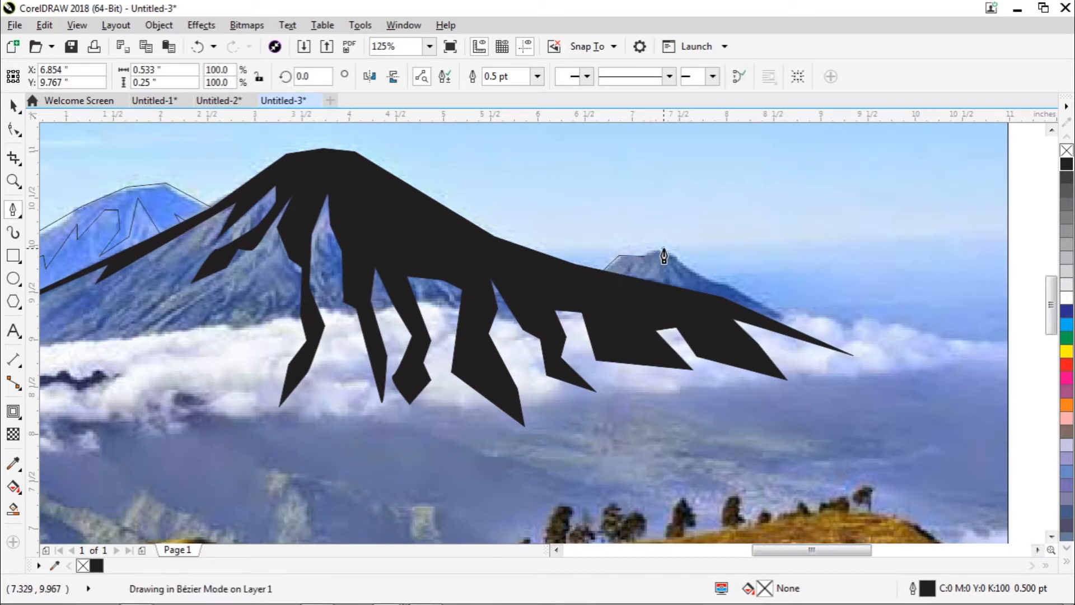
pyautogui.click(687, 266)
pyautogui.click(708, 281)
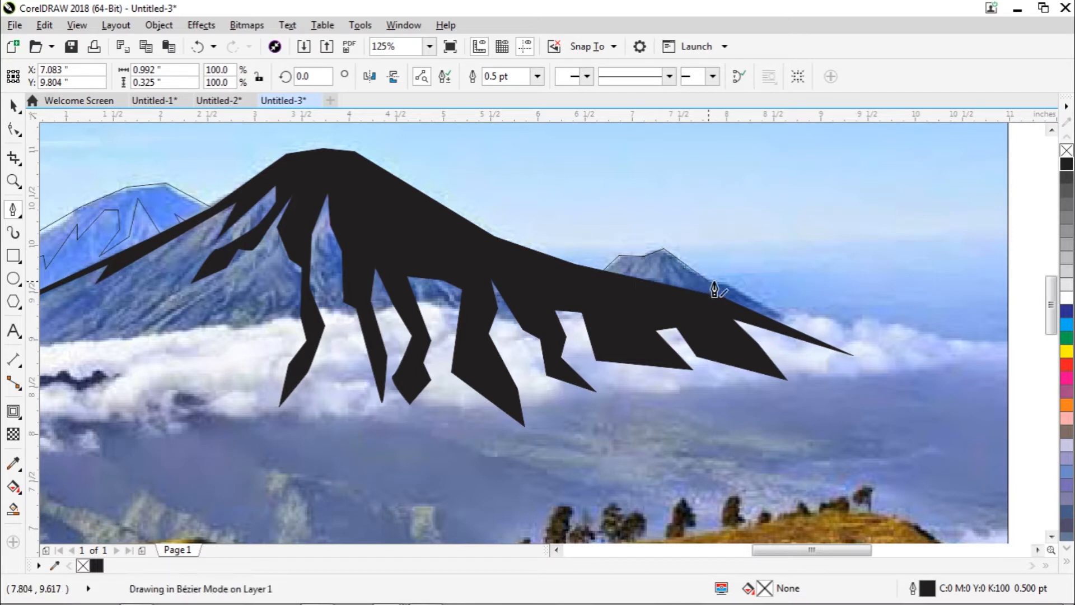
pyautogui.click(730, 282)
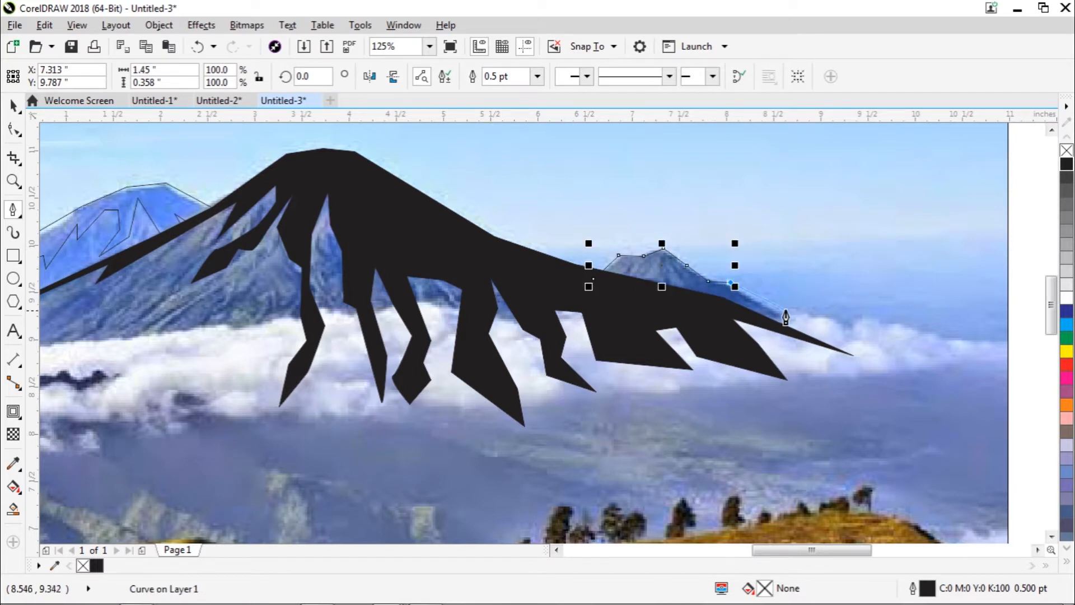
pyautogui.click(817, 346)
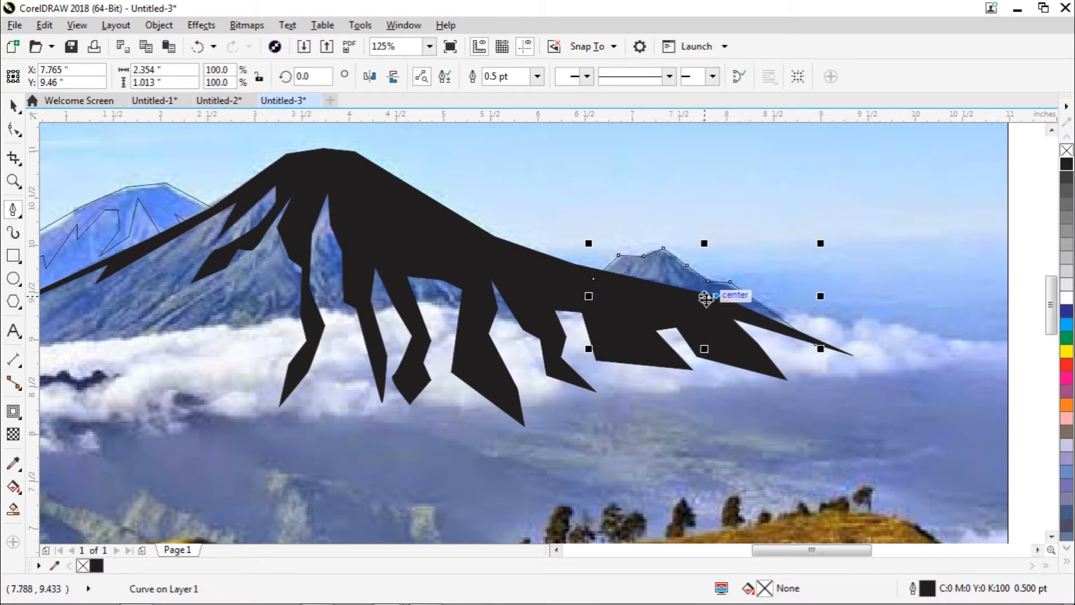
# - Draw jagged inner shadow edges on the small right mountain, close the outline at its starting node and fill it with black
pyautogui.click(675, 269)
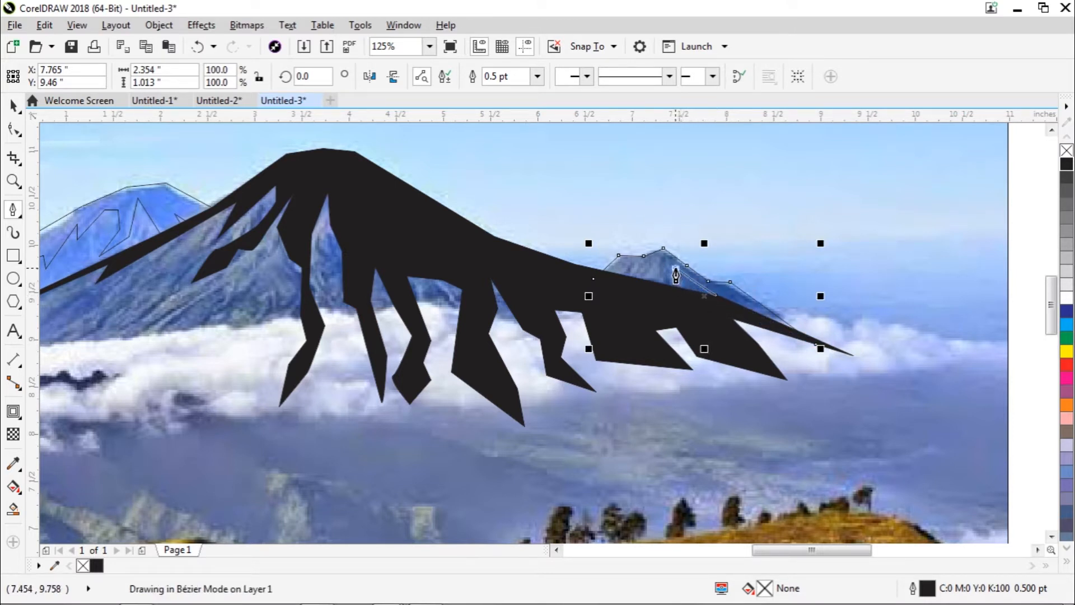
pyautogui.click(659, 264)
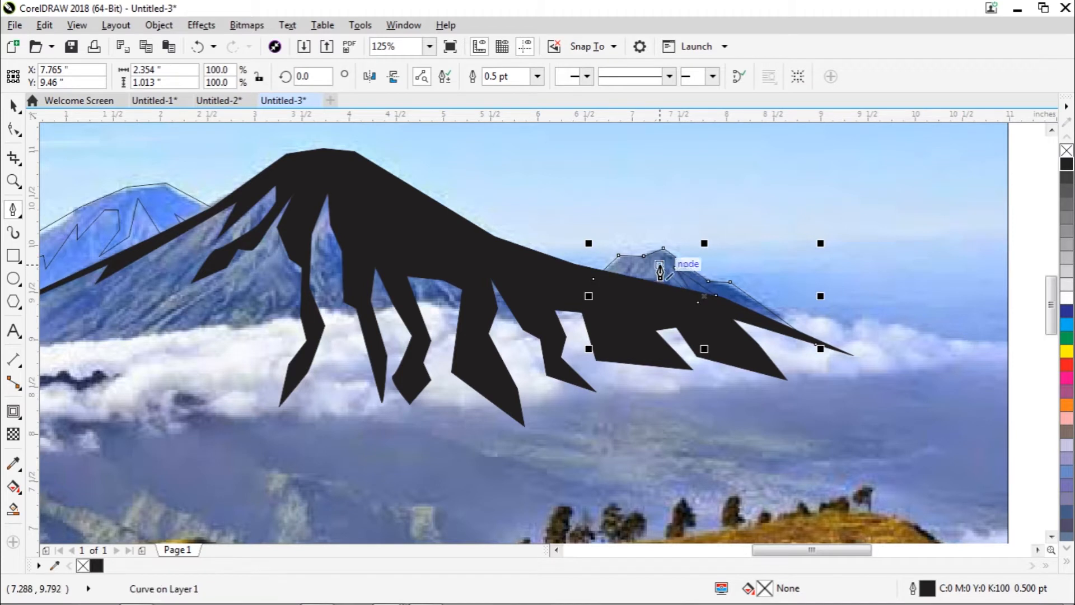
pyautogui.click(643, 267)
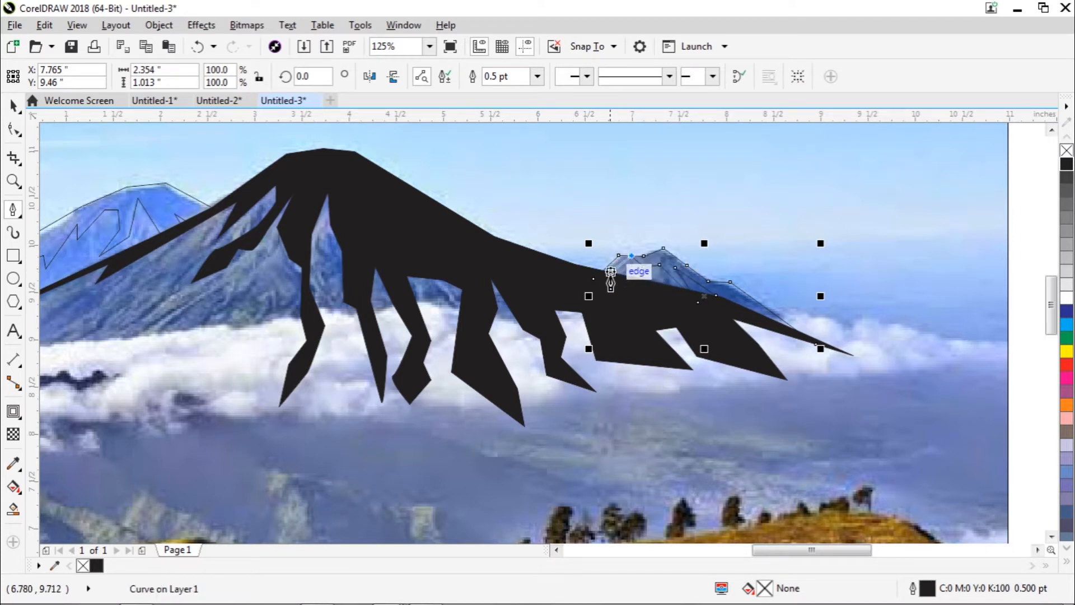
pyautogui.click(593, 279)
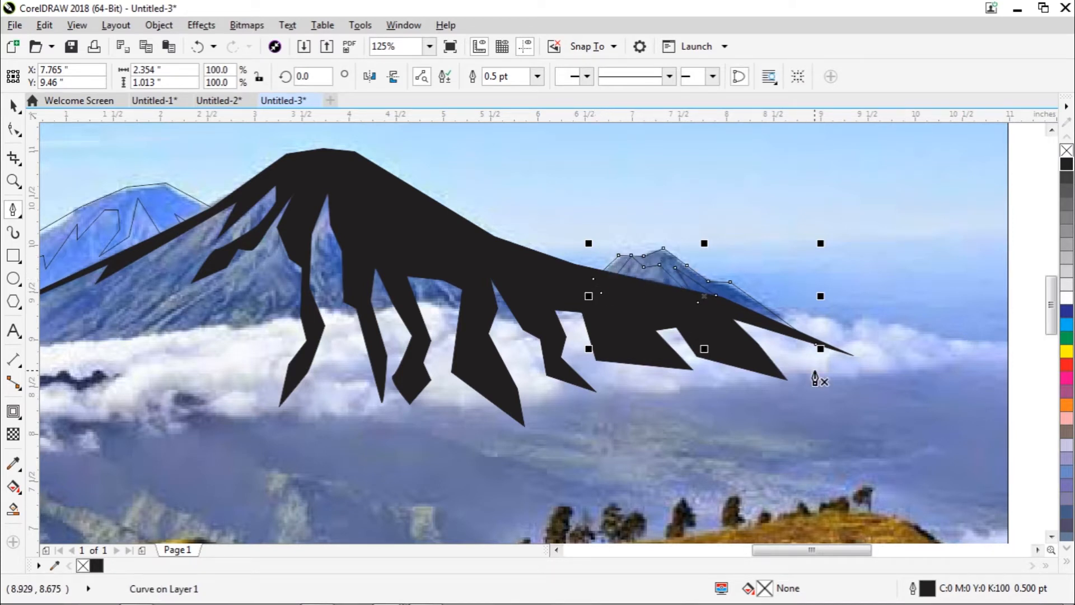
pyautogui.click(1062, 165)
# - Bend the left mountain's two long tail edges into downward curves following the slope, and fill the shape with black
pyautogui.moveTo(813, 551); pyautogui.dragTo(719, 555)
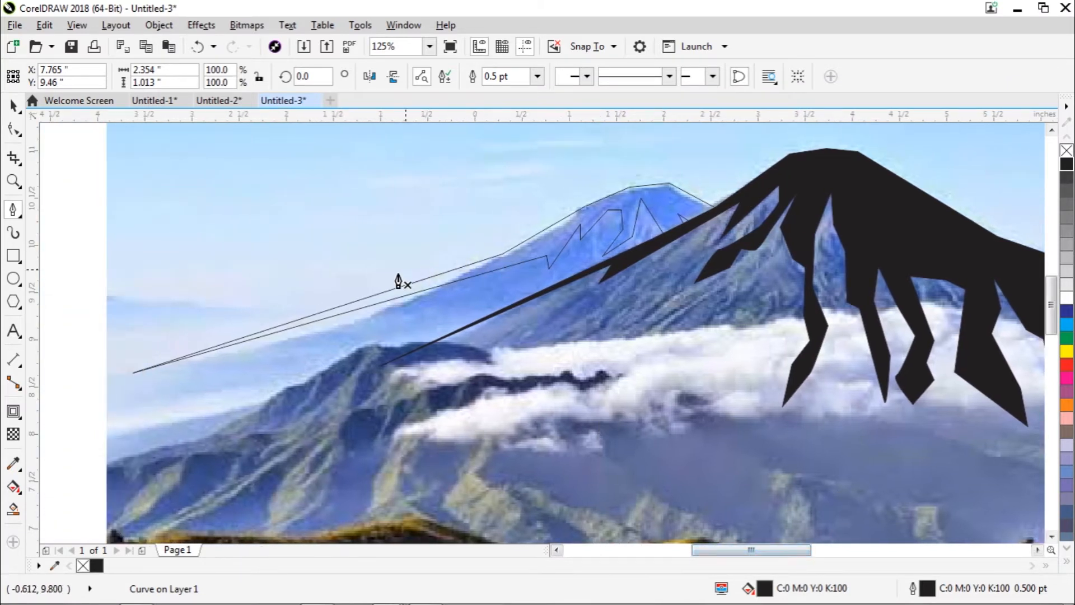
pyautogui.click(17, 134)
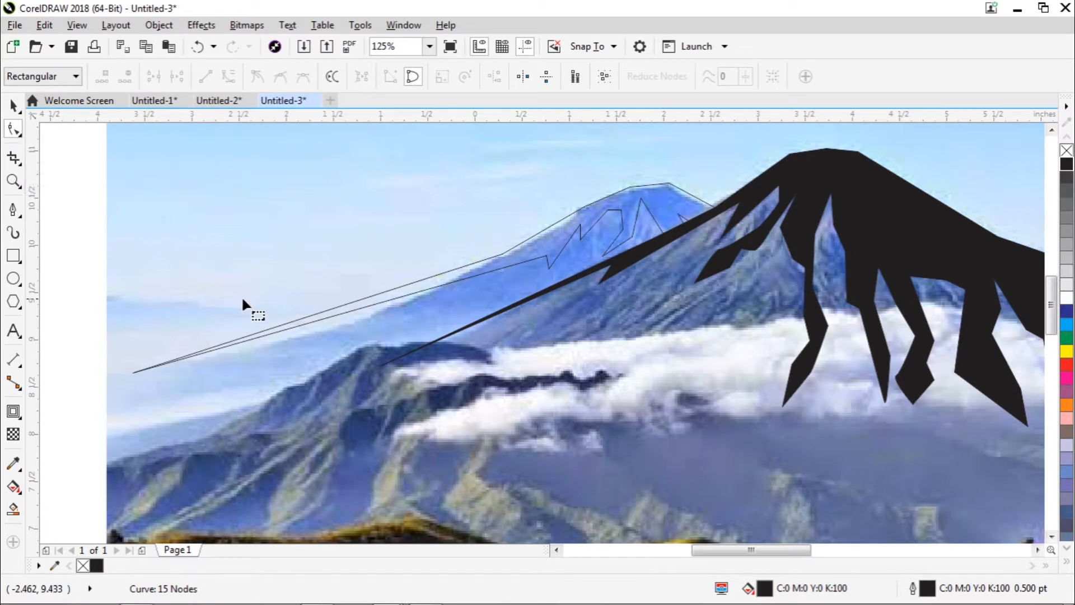
pyautogui.click(354, 305)
pyautogui.click(354, 307)
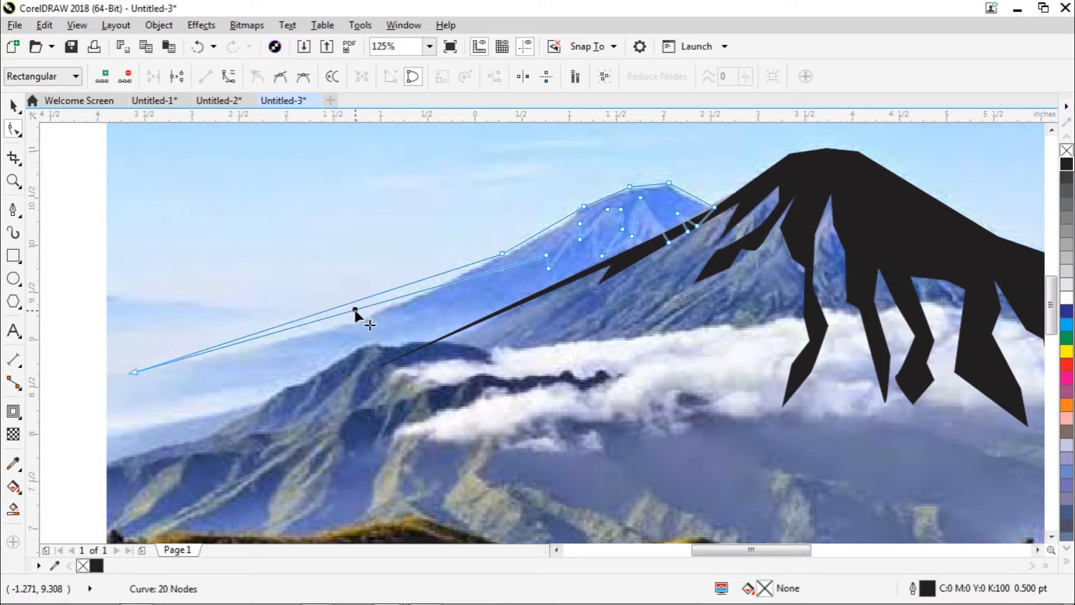
pyautogui.click(225, 79)
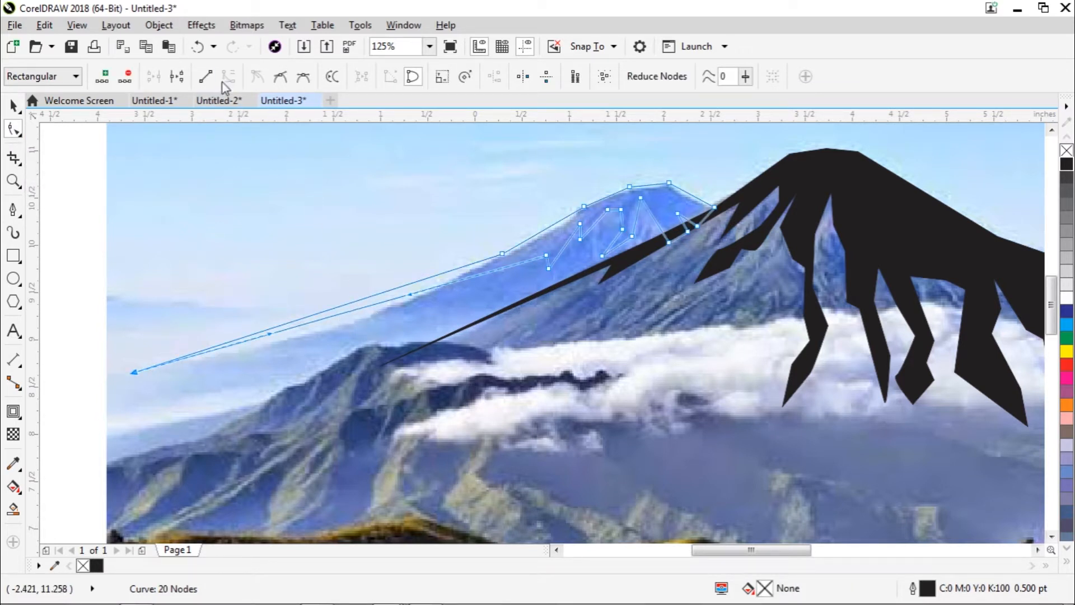
pyautogui.moveTo(356, 315); pyautogui.dragTo(362, 329)
pyautogui.click(356, 301)
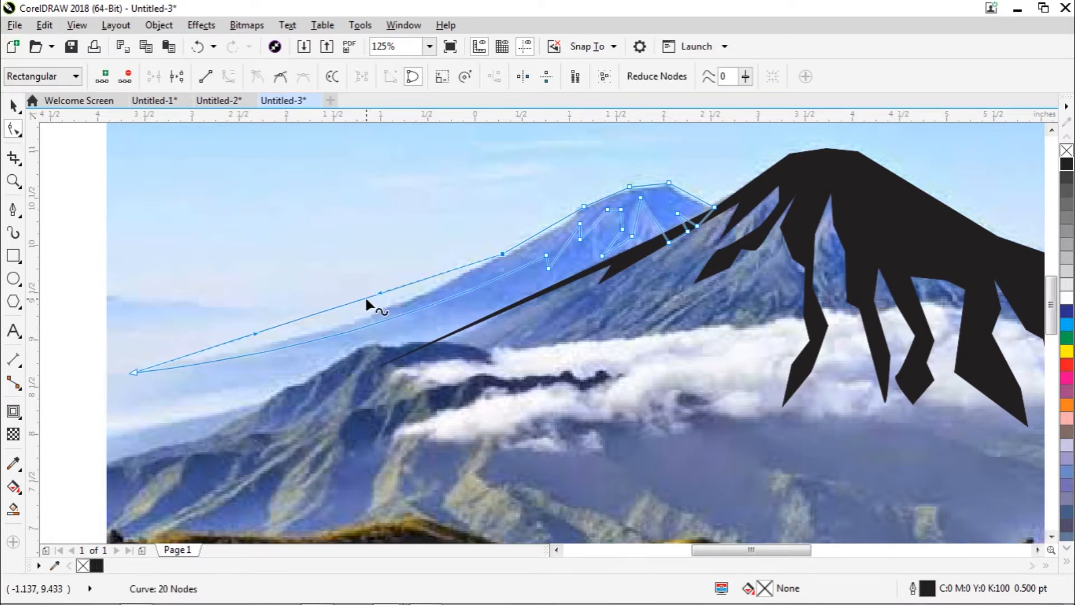
pyautogui.moveTo(364, 296); pyautogui.dragTo(373, 317)
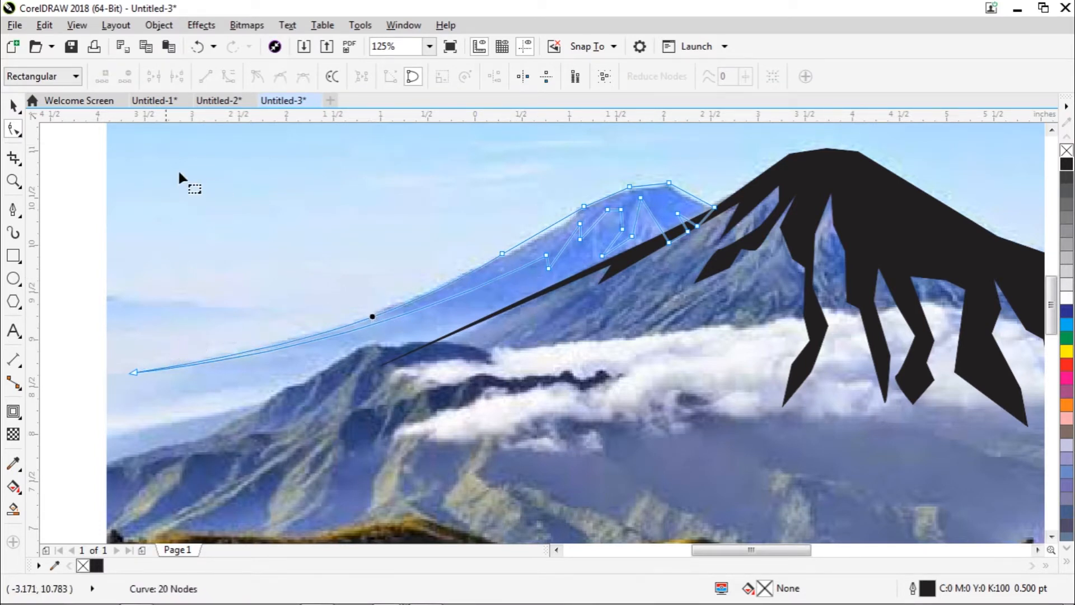
pyautogui.click(13, 105)
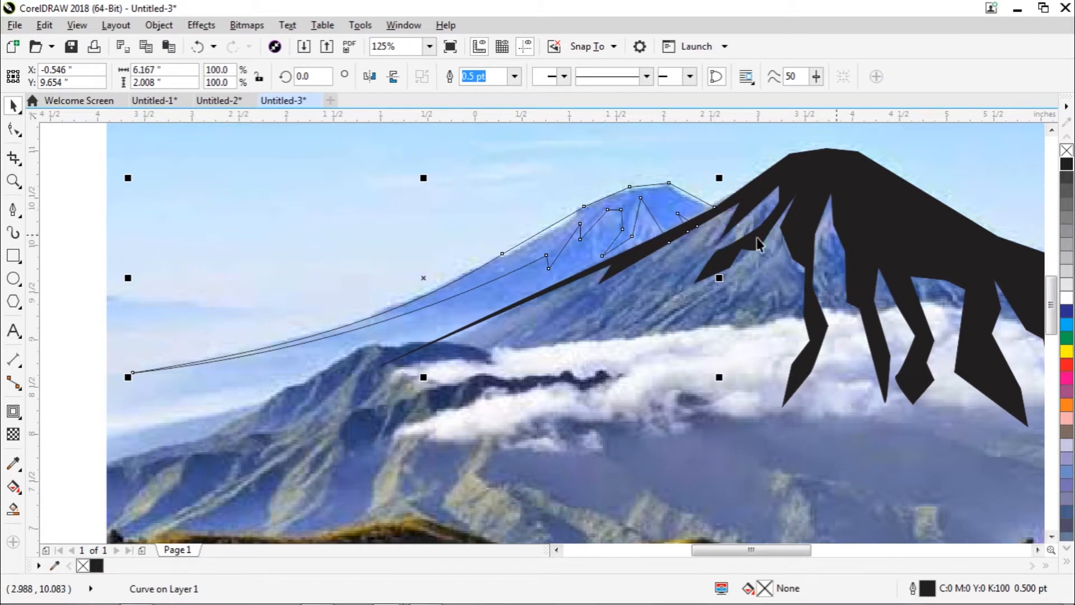
pyautogui.click(1067, 166)
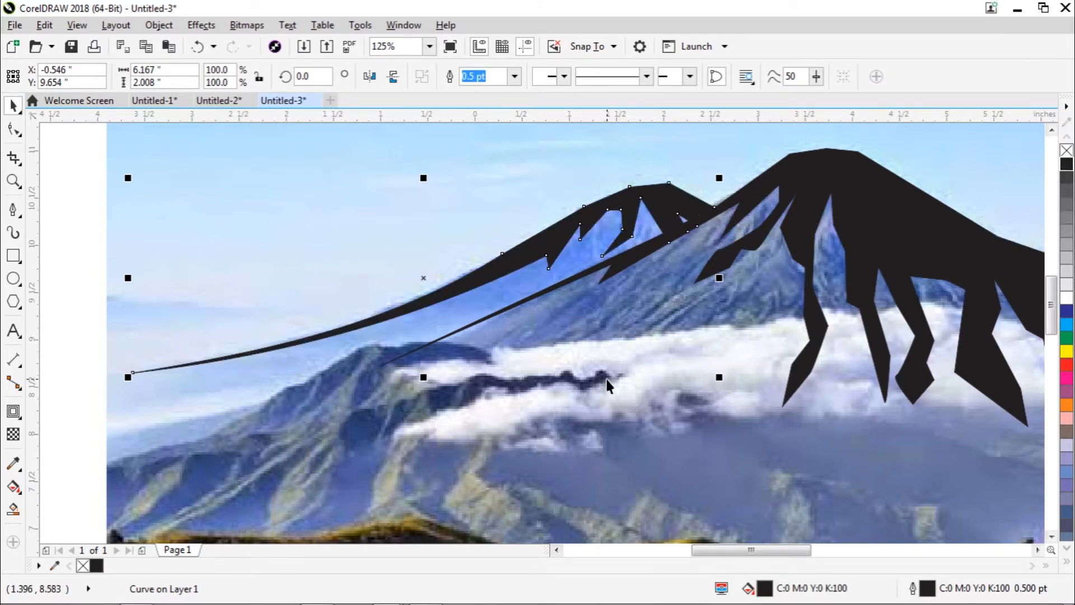
# - Delete the landscape photo behind the traced mountain silhouettes
pyautogui.scroll(-1, 607, 381)
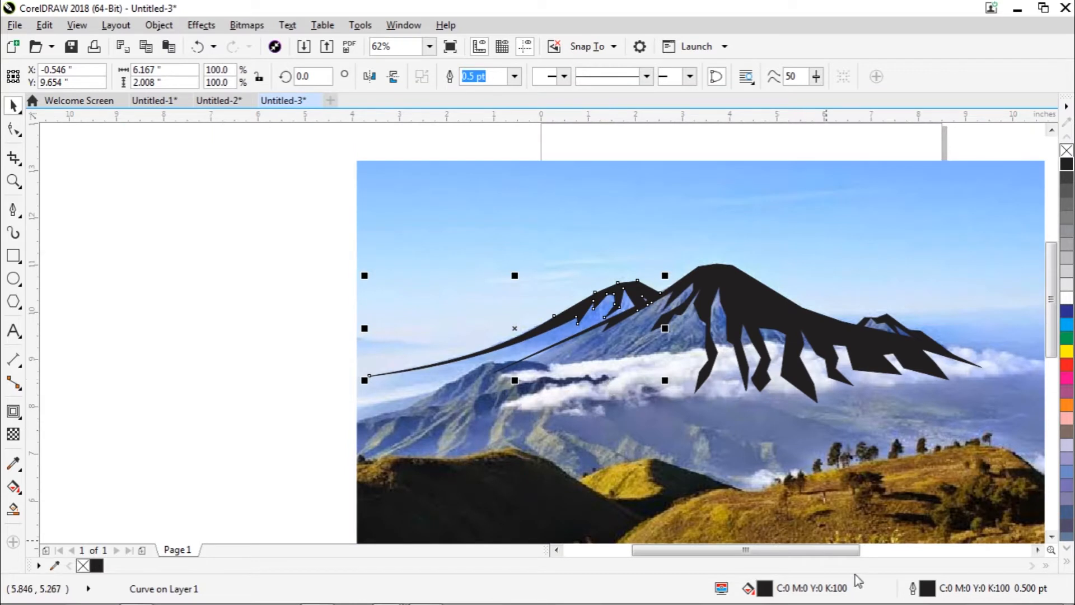
pyautogui.moveTo(831, 557); pyautogui.dragTo(881, 562)
pyautogui.click(791, 440)
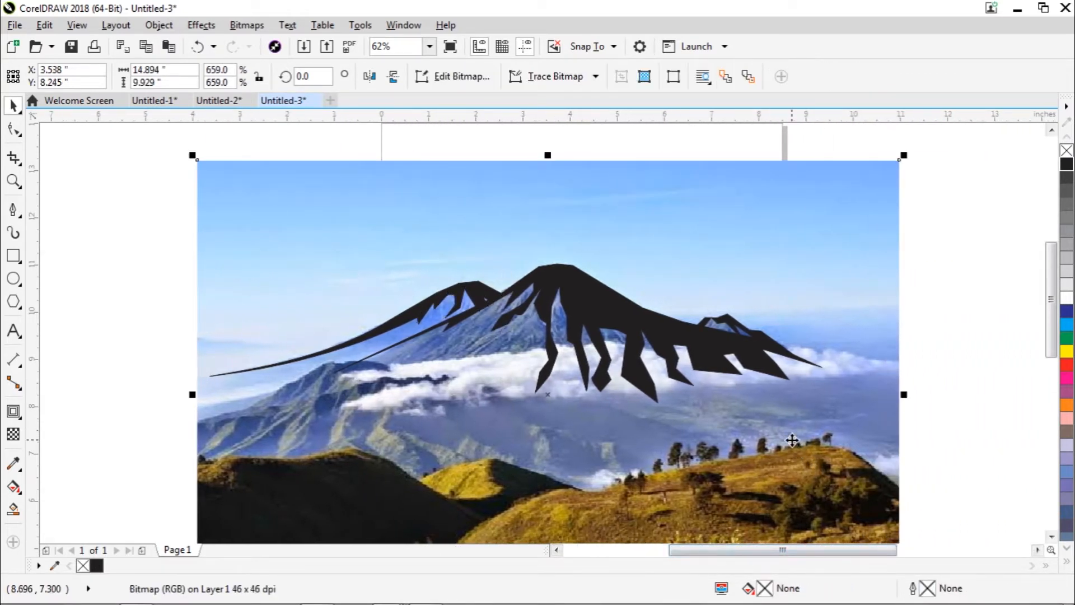
pyautogui.press('Delete')
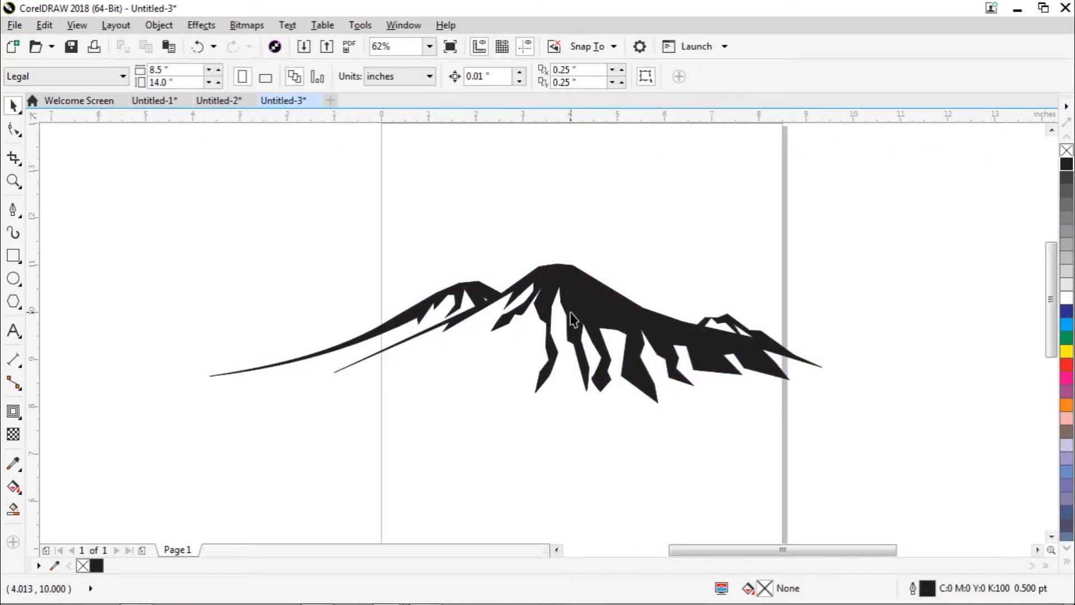
pyautogui.click(374, 357)
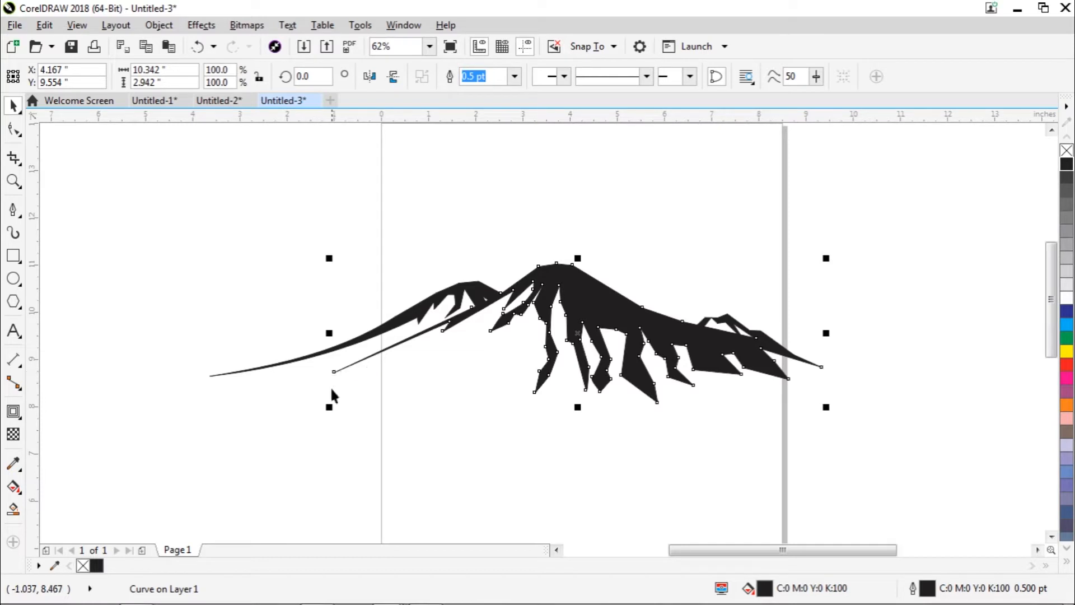
pyautogui.click(398, 412)
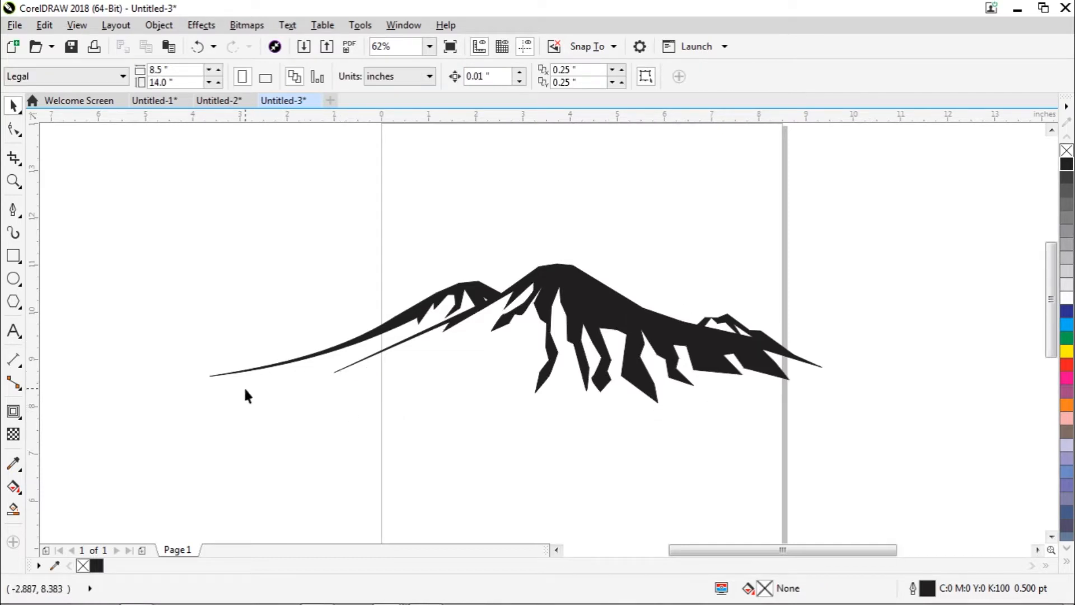
# - Stretch all three mountain silhouettes together vertically to 138% and move them up on the page
pyautogui.moveTo(126, 280); pyautogui.dragTo(579, 385)
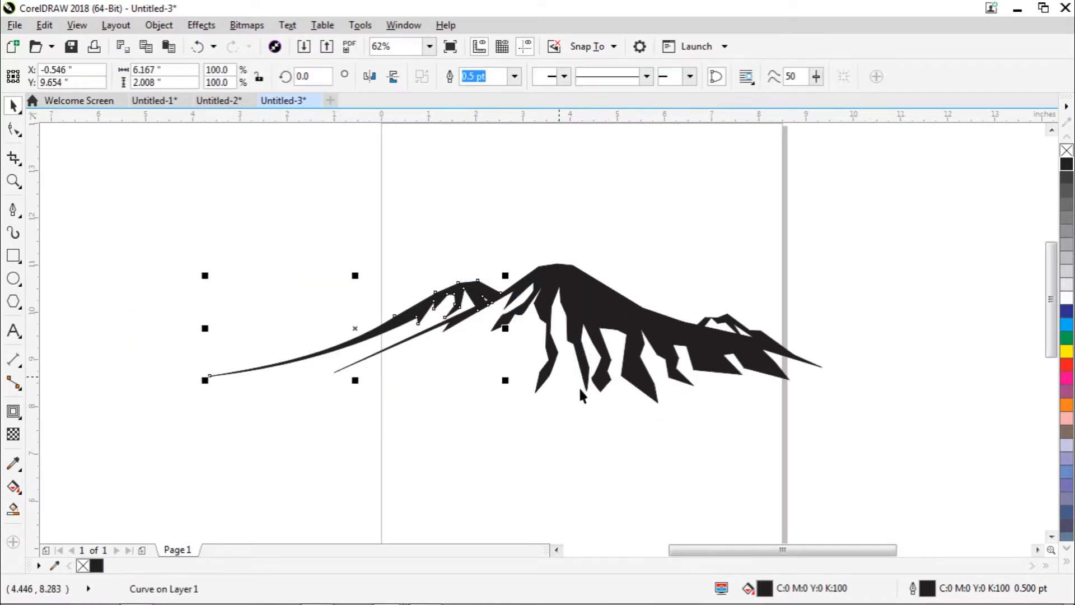
pyautogui.moveTo(143, 211); pyautogui.dragTo(897, 481)
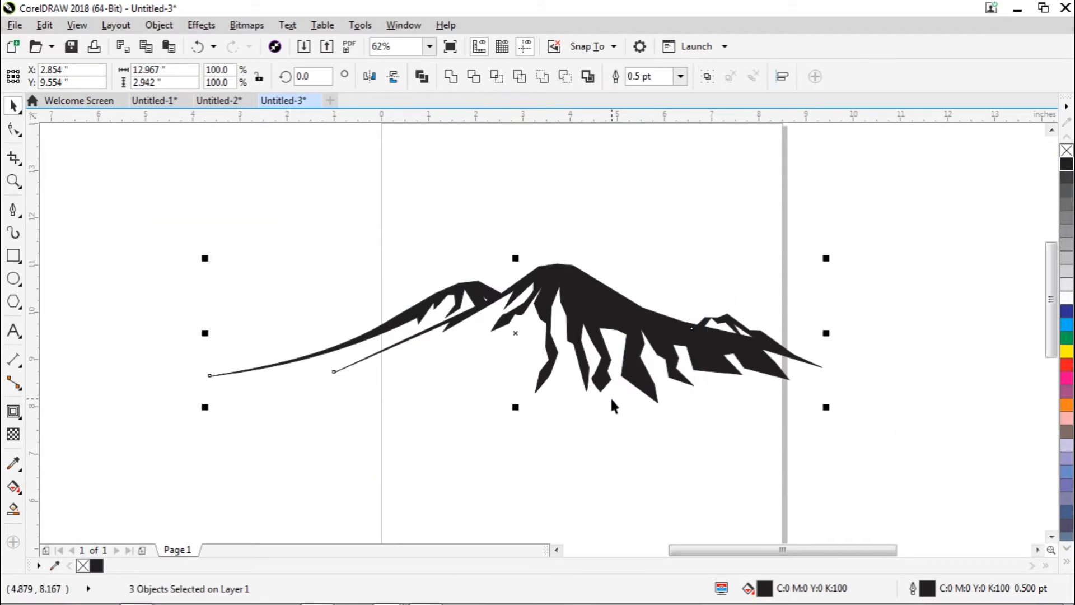
pyautogui.moveTo(515, 410); pyautogui.dragTo(520, 460)
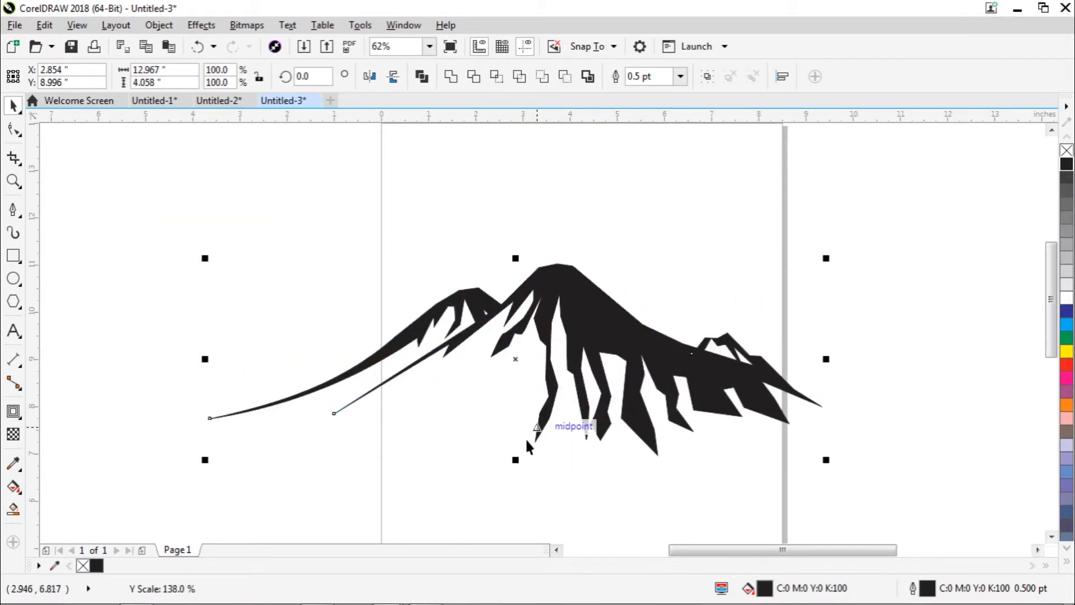
pyautogui.moveTo(599, 359); pyautogui.dragTo(599, 306)
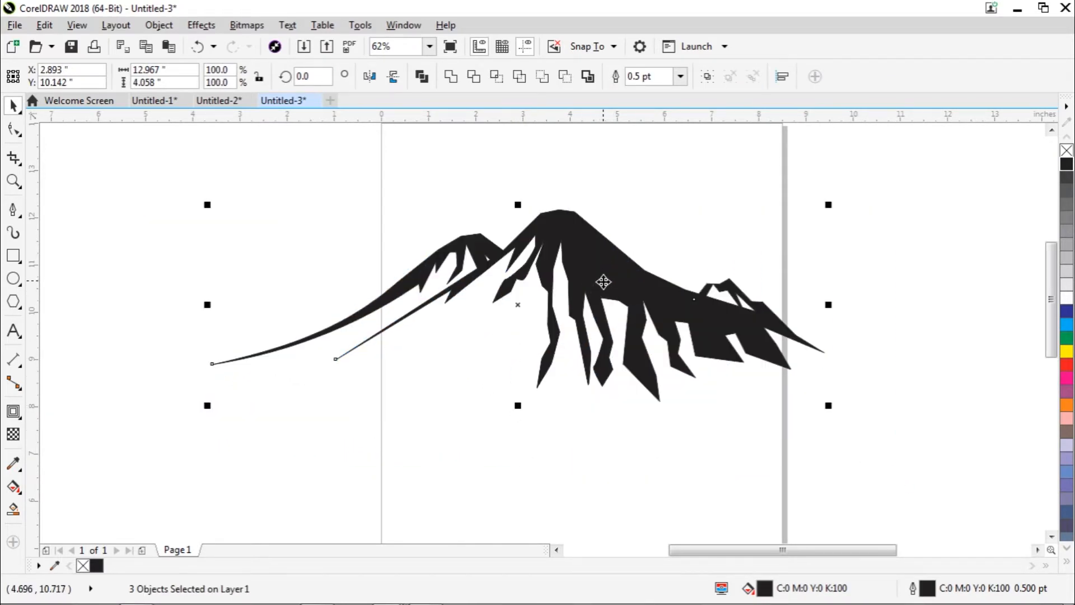
pyautogui.click(624, 455)
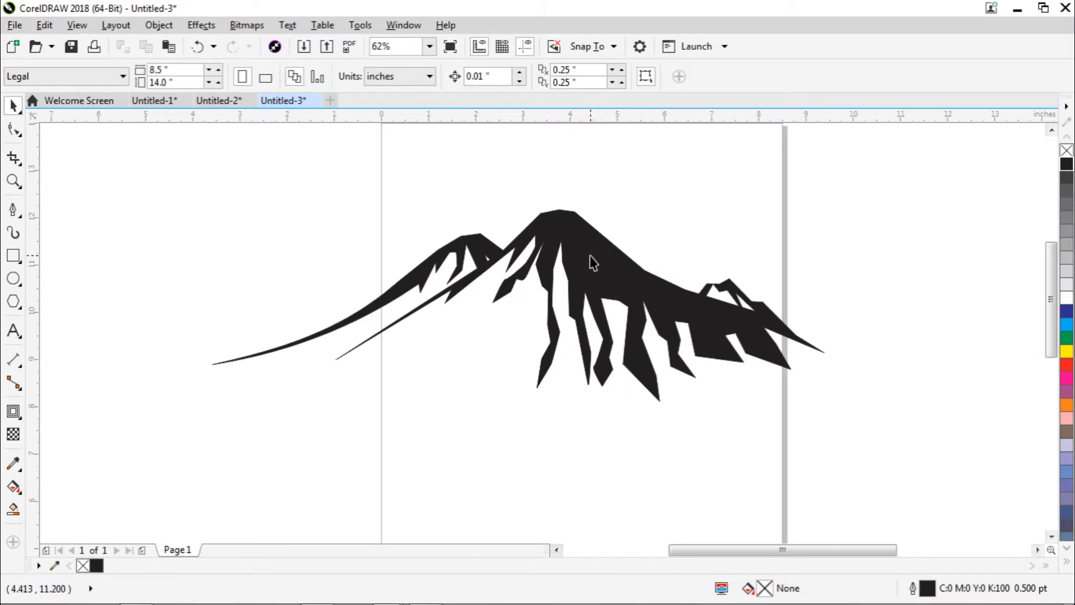
# - Weld the three mountain silhouettes into a single curve
pyautogui.moveTo(208, 242); pyautogui.dragTo(650, 405)
pyautogui.moveTo(898, 482); pyautogui.dragTo(261, 224)
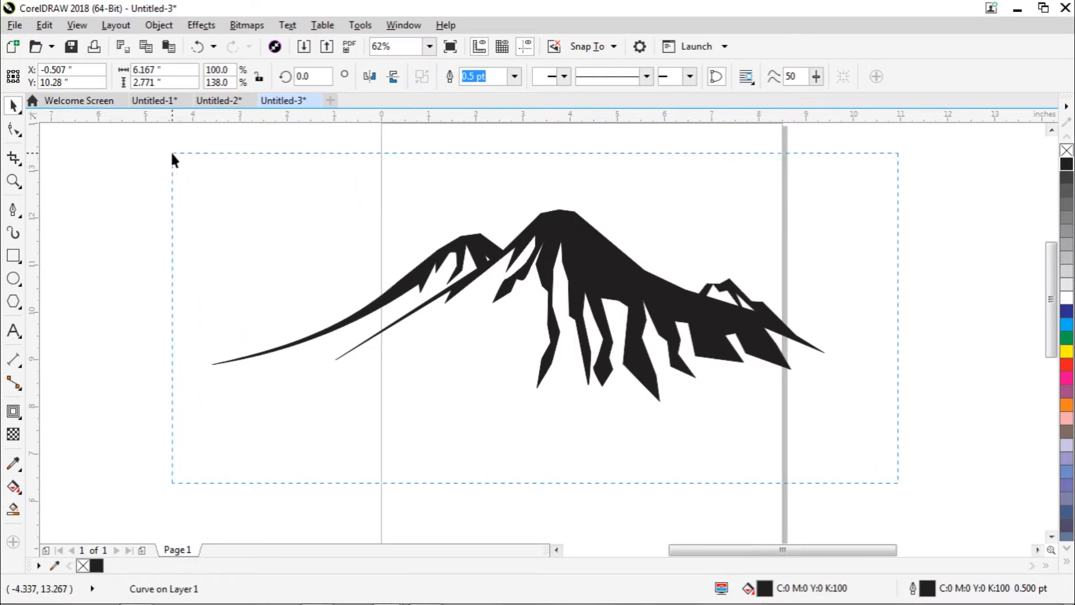
pyautogui.moveTo(172, 154); pyautogui.dragTo(173, 156)
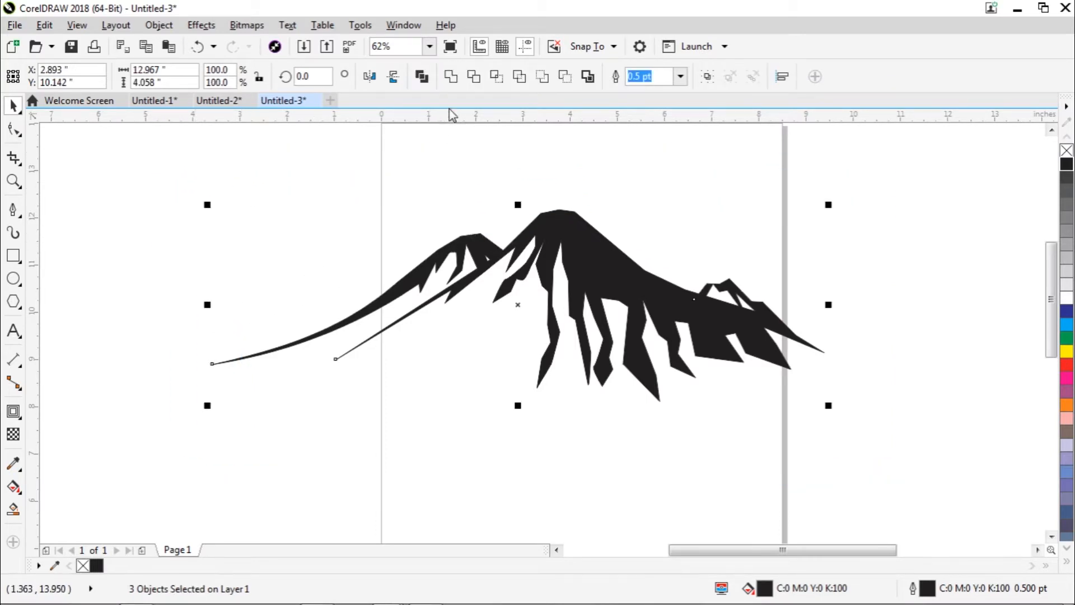
pyautogui.click(451, 77)
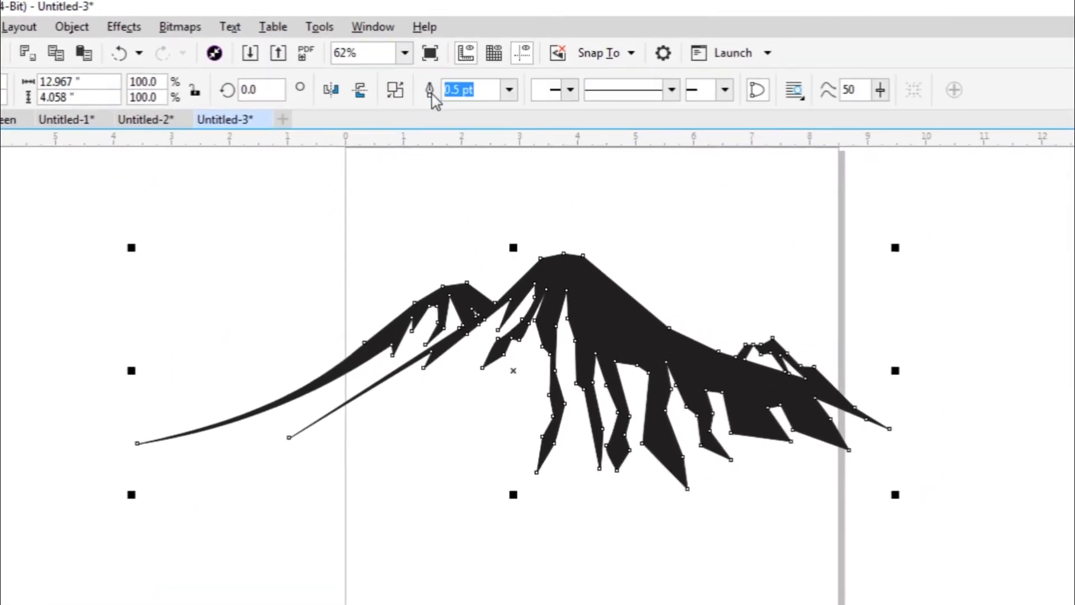
pyautogui.click(693, 205)
pyautogui.click(655, 316)
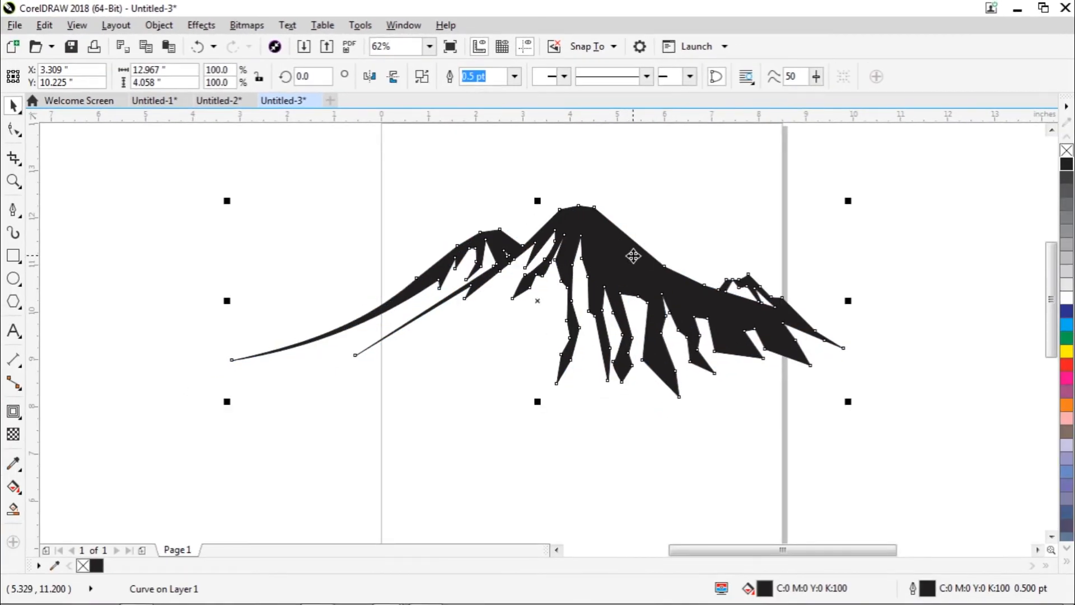
pyautogui.hotkey('ctrl', 'z')
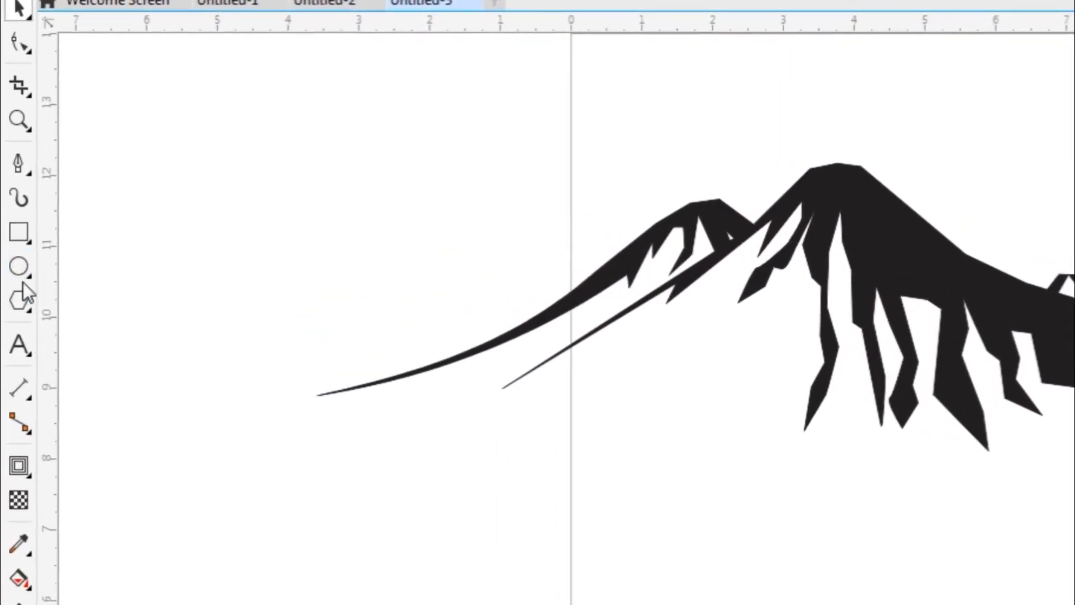
# - Draw a three-sided polygon about 1.46 by 1.11 inches in the empty area left of the mountains and convert it to curves
pyautogui.click(22, 300)
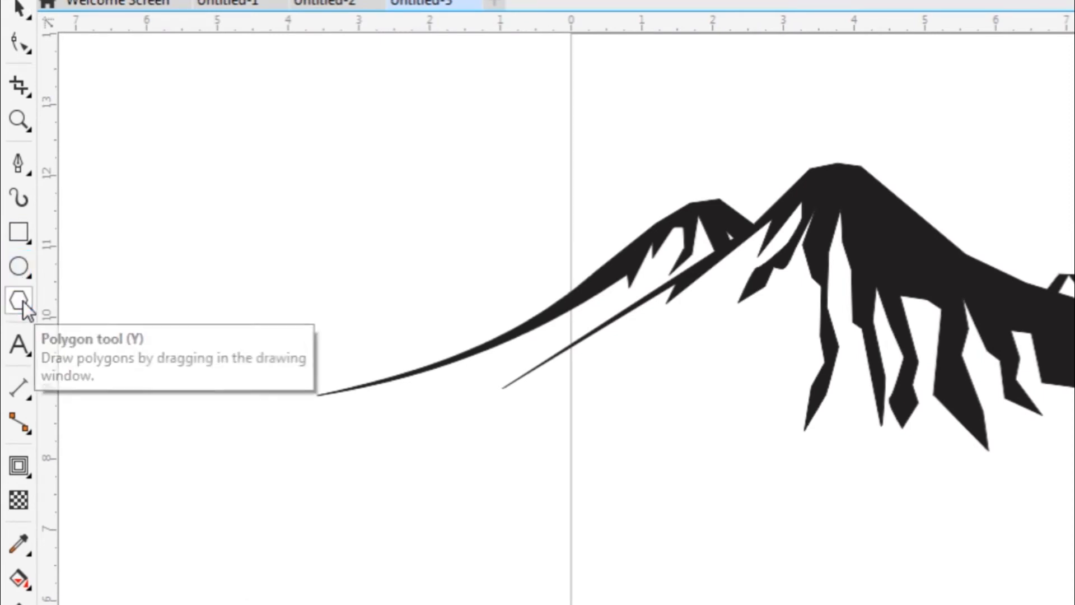
pyautogui.moveTo(240, 179); pyautogui.dragTo(349, 280)
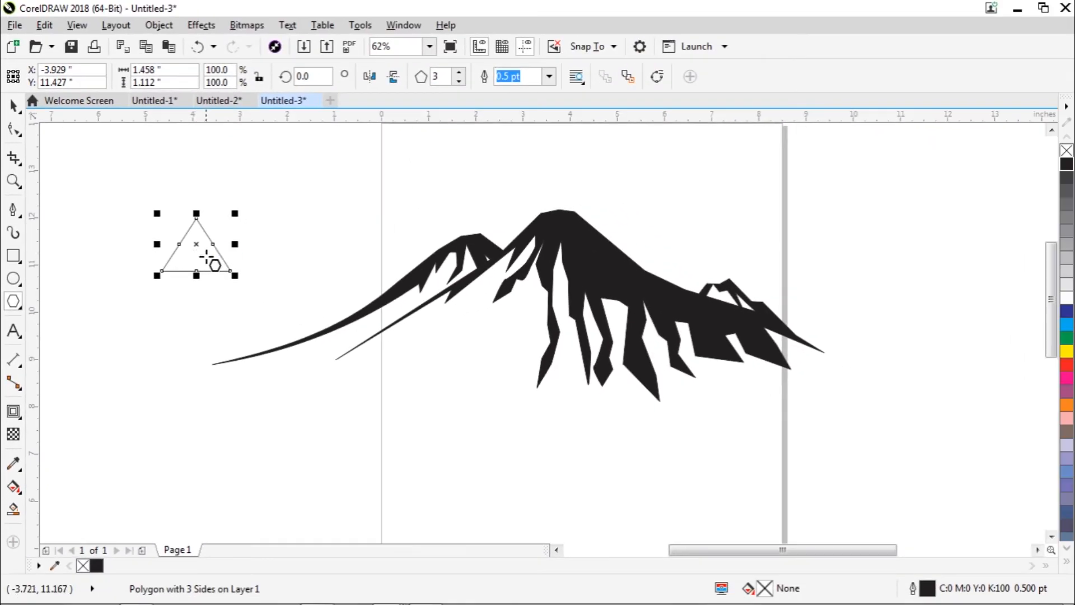
pyautogui.scroll(2, 290, 236)
pyautogui.scroll(3, 204, 261)
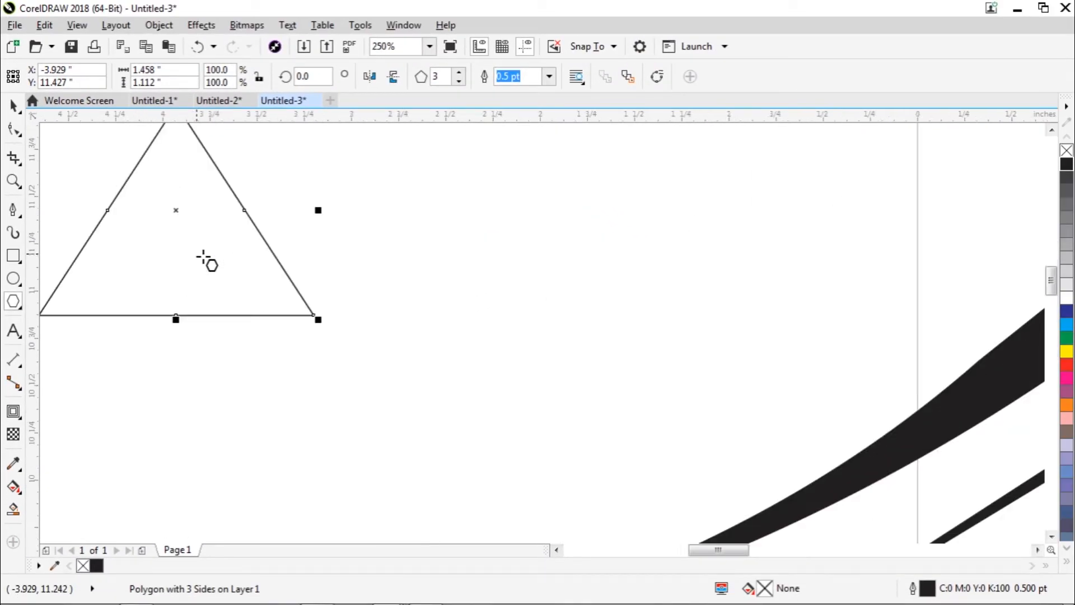
pyautogui.moveTo(695, 551); pyautogui.dragTo(671, 552)
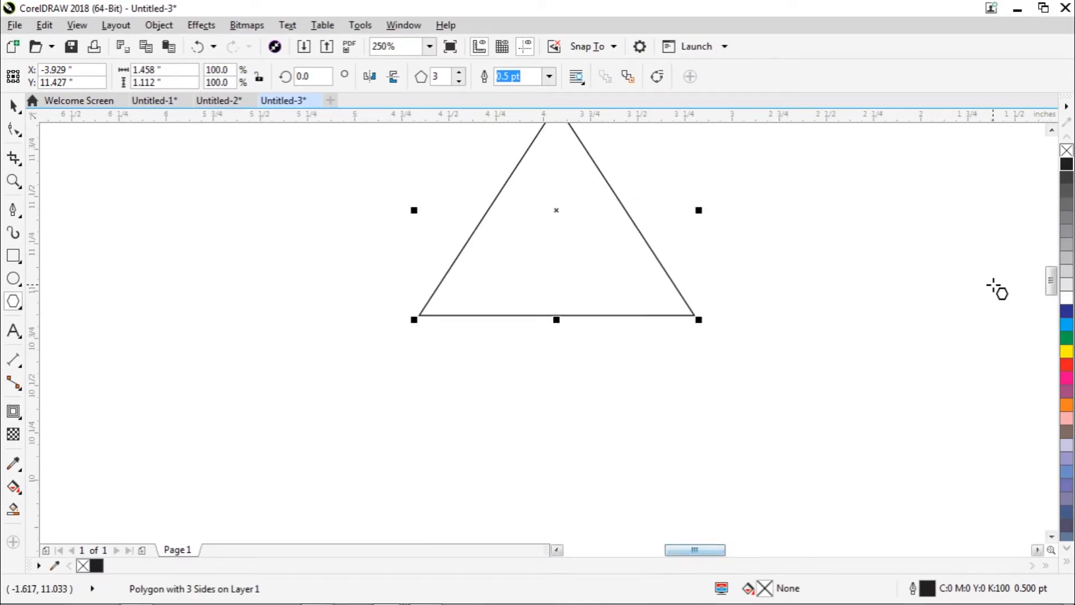
pyautogui.moveTo(1049, 282)
pyautogui.mouseDown()
pyautogui.moveTo(1050, 264)
pyautogui.moveTo(1051, 278)
pyautogui.mouseUp()
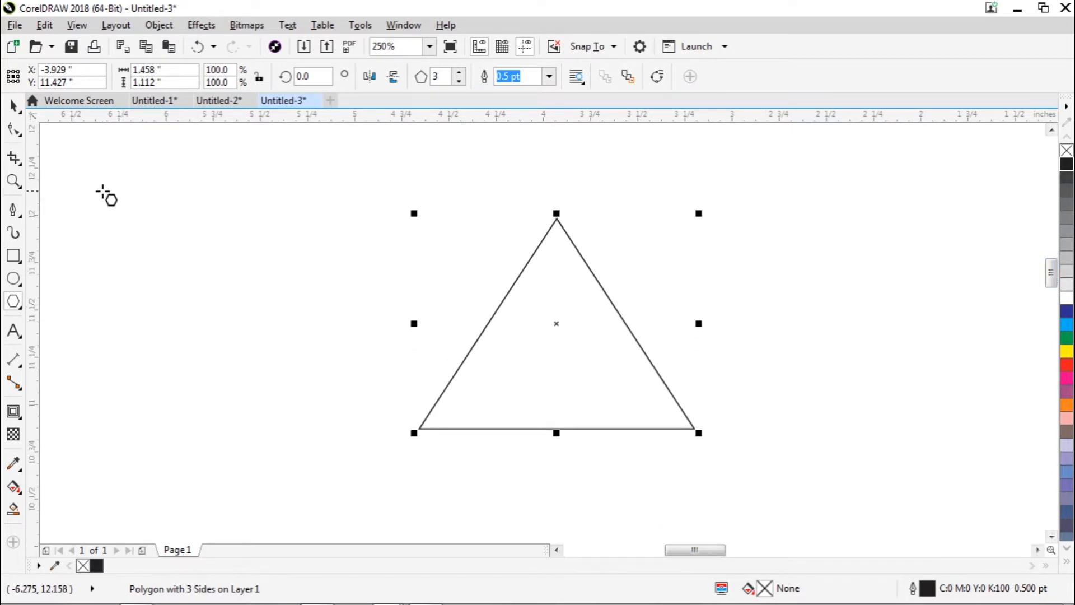
pyautogui.click(15, 131)
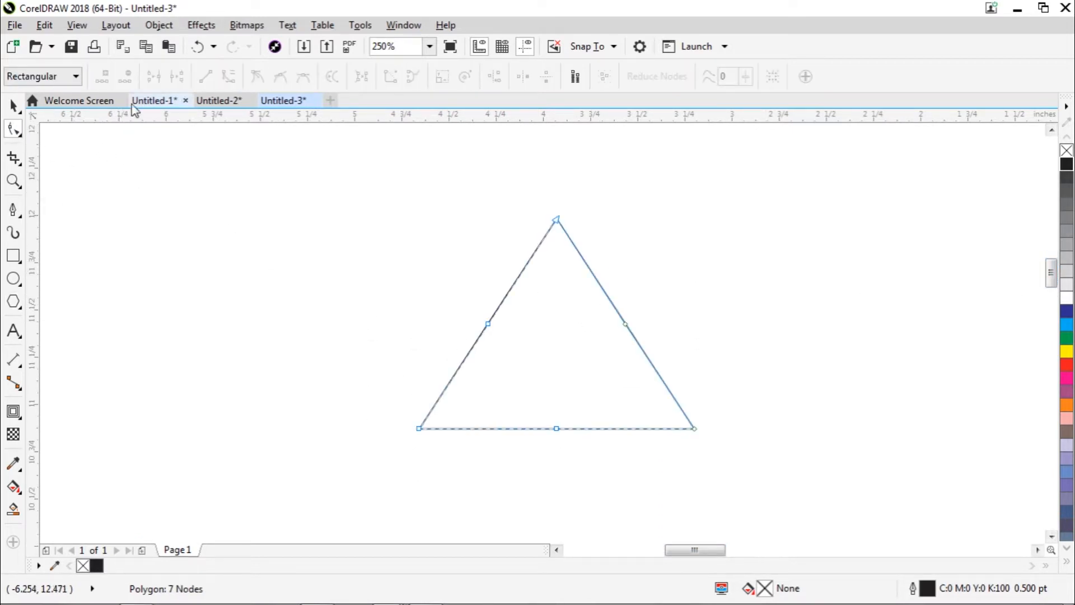
pyautogui.click(156, 26)
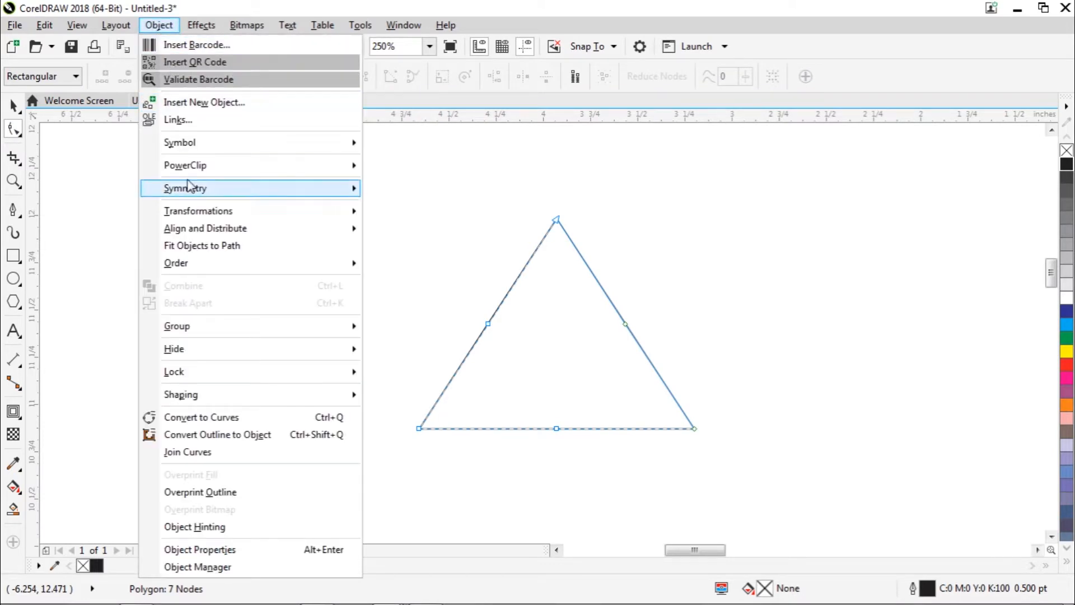
pyautogui.click(253, 419)
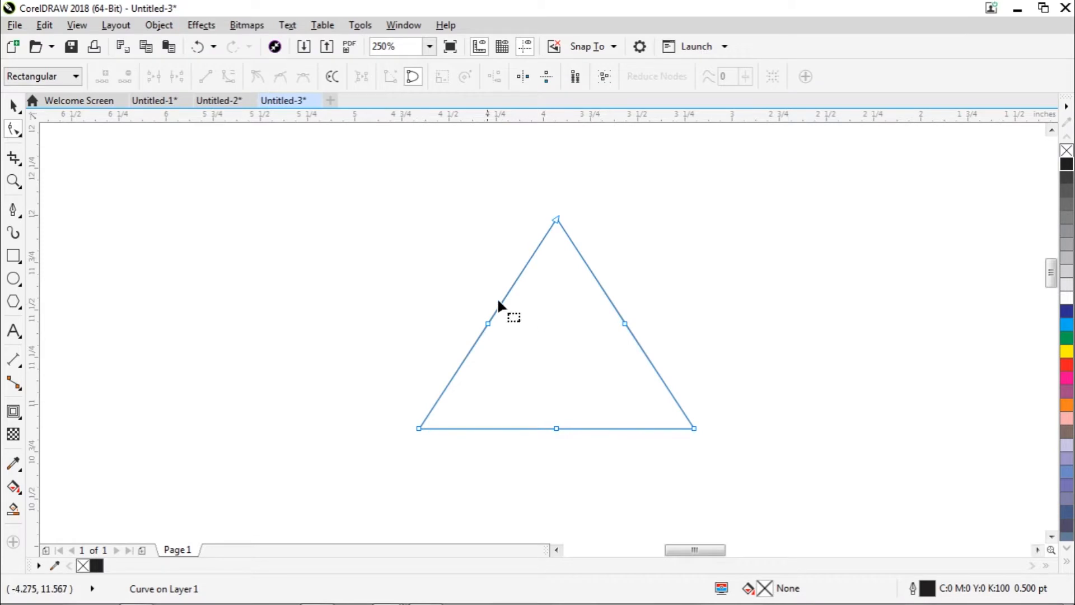
# - Raise the middle node of the triangle's base slightly and bend both base halves into soft curves
pyautogui.moveTo(444, 292); pyautogui.dragTo(670, 366)
pyautogui.click(559, 433)
pyautogui.moveTo(556, 430); pyautogui.dragTo(554, 404)
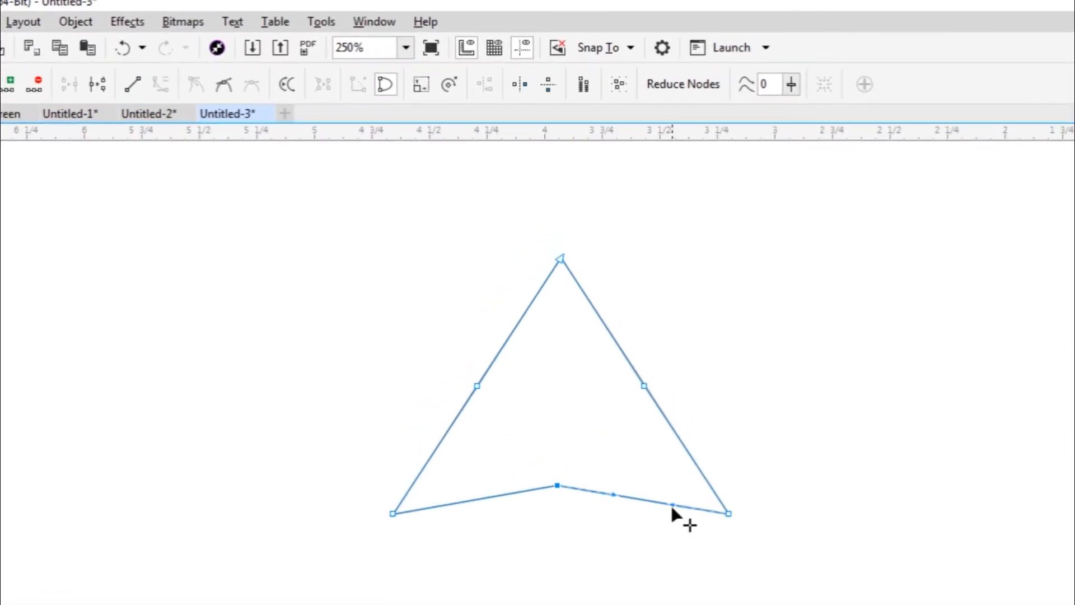
pyautogui.moveTo(671, 506); pyautogui.dragTo(670, 526)
pyautogui.click(393, 514)
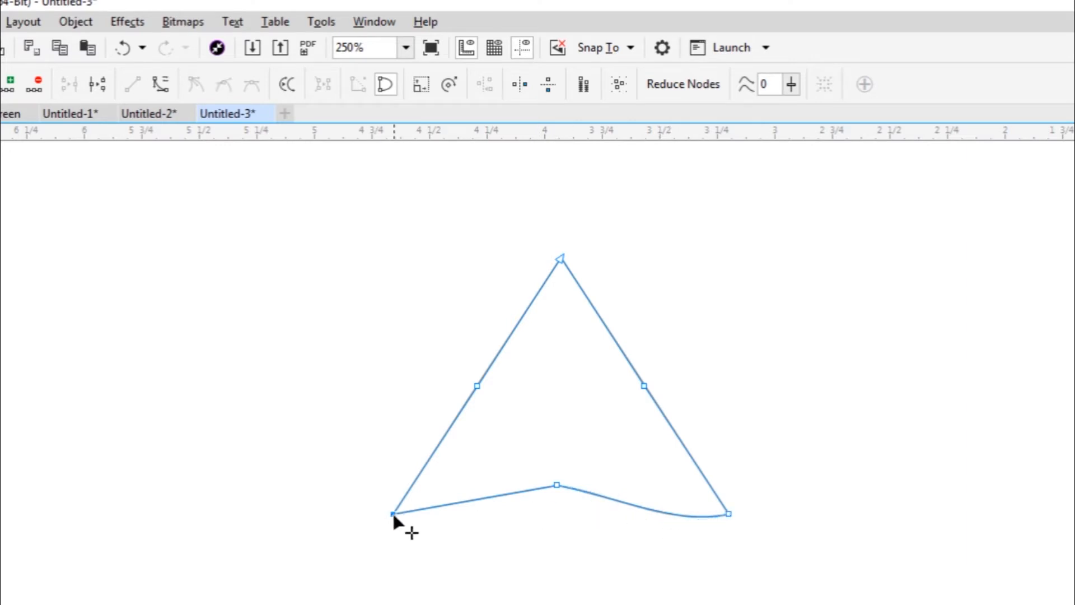
pyautogui.click(161, 85)
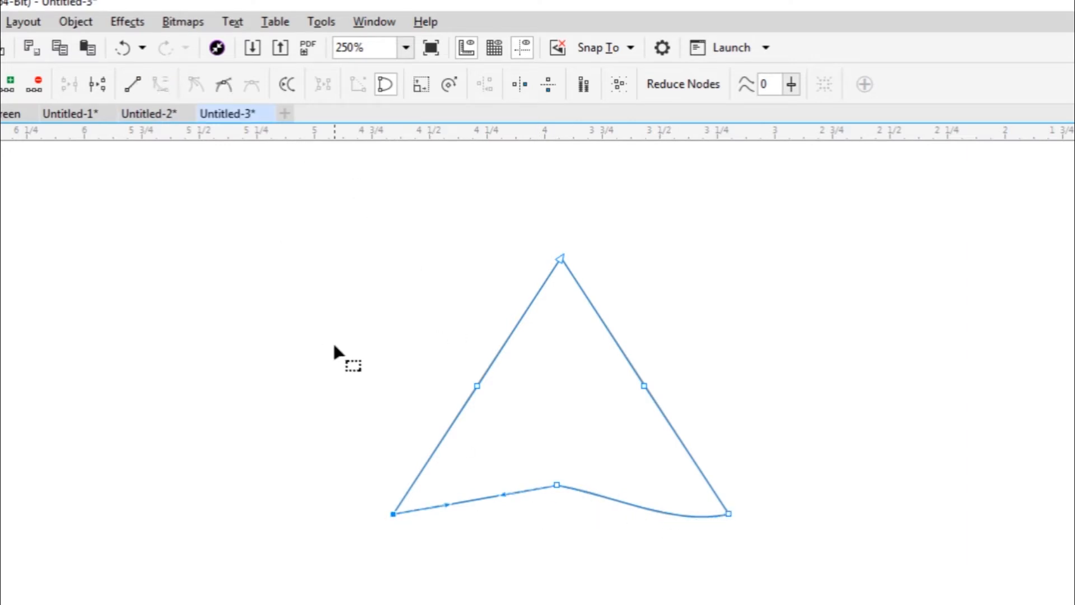
pyautogui.moveTo(448, 505); pyautogui.dragTo(491, 512)
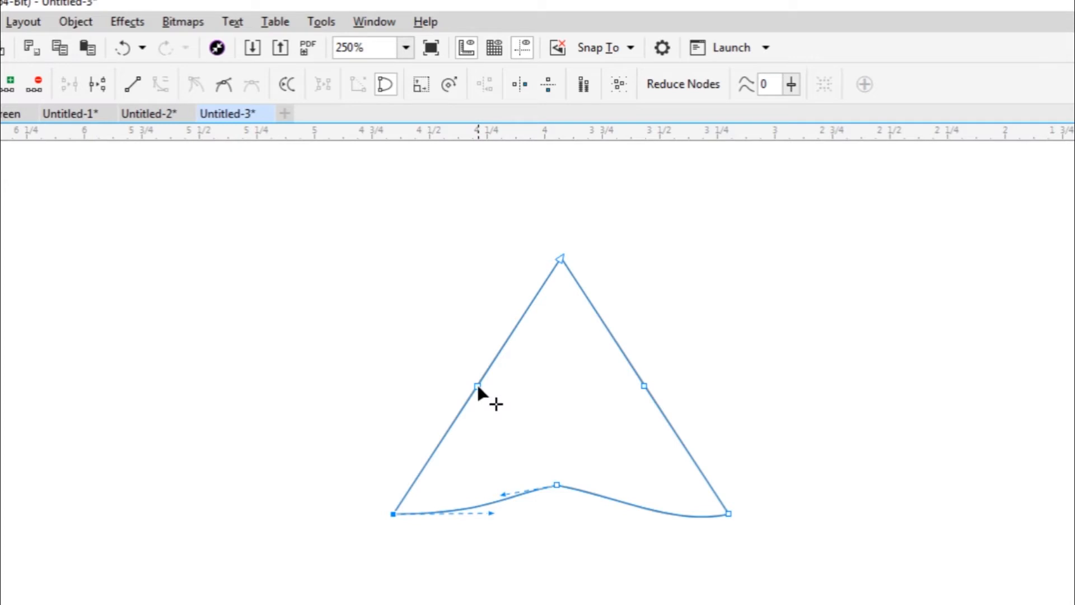
# - Delete the midpoint nodes on the triangle's two slanted sides and curve the left side inward
pyautogui.moveTo(443, 363); pyautogui.dragTo(673, 413)
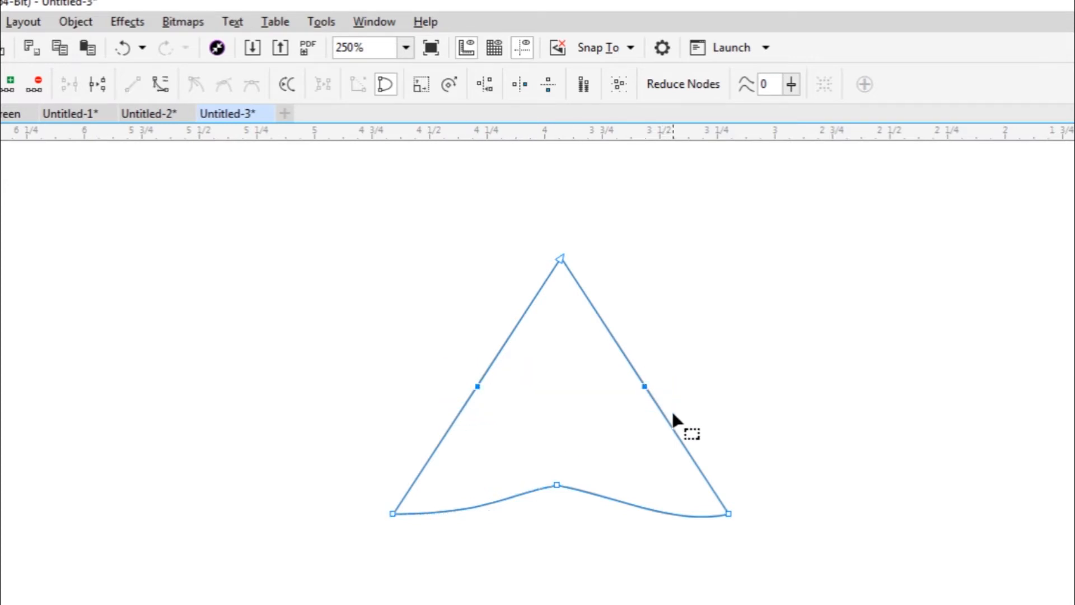
pyautogui.click(35, 84)
pyautogui.click(487, 370)
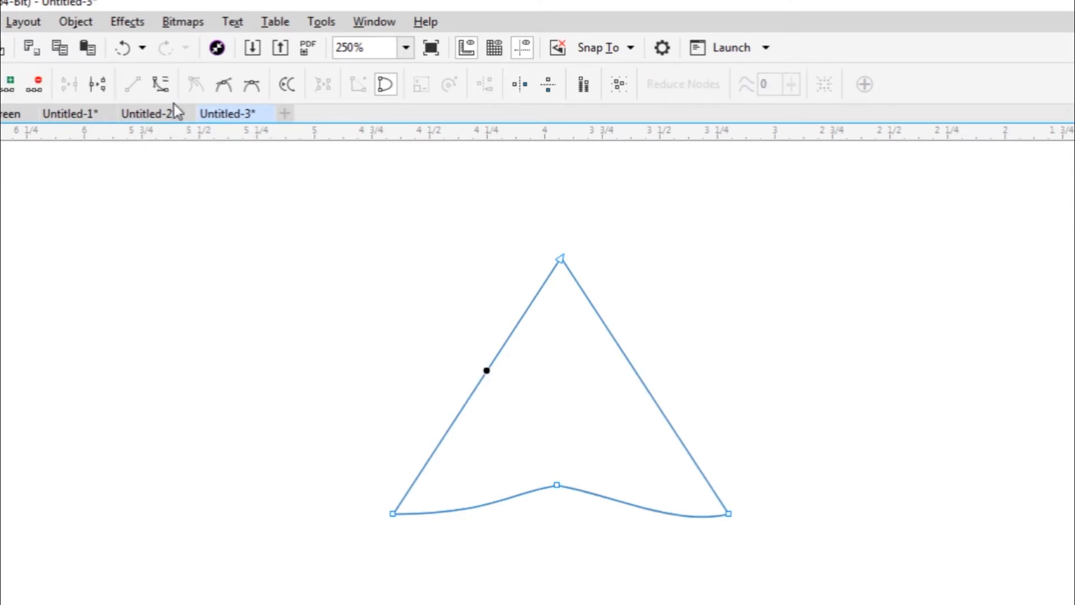
pyautogui.click(164, 89)
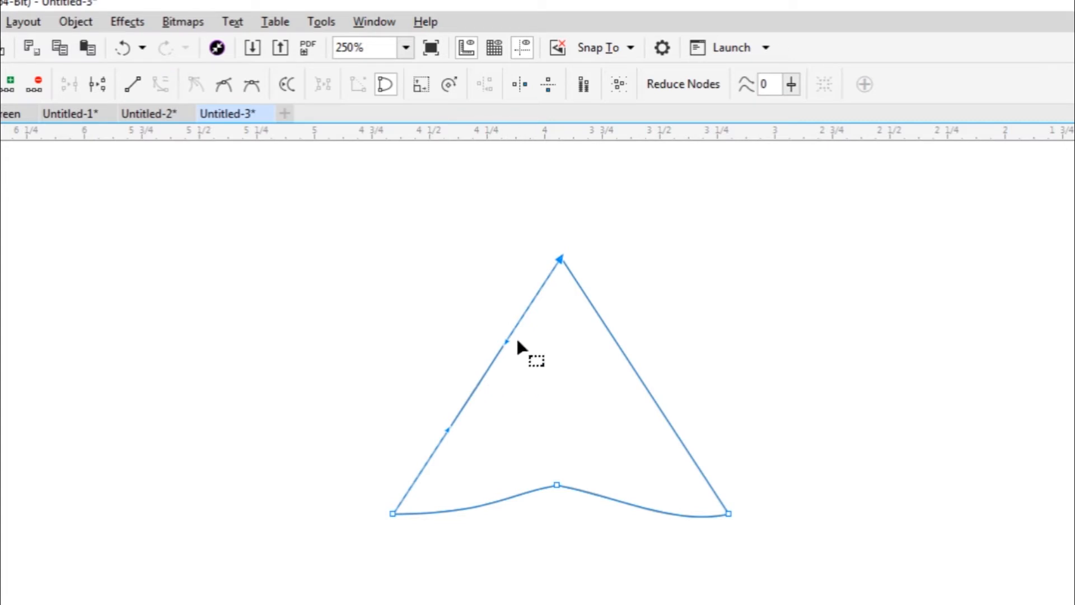
pyautogui.moveTo(448, 430); pyautogui.dragTo(497, 430)
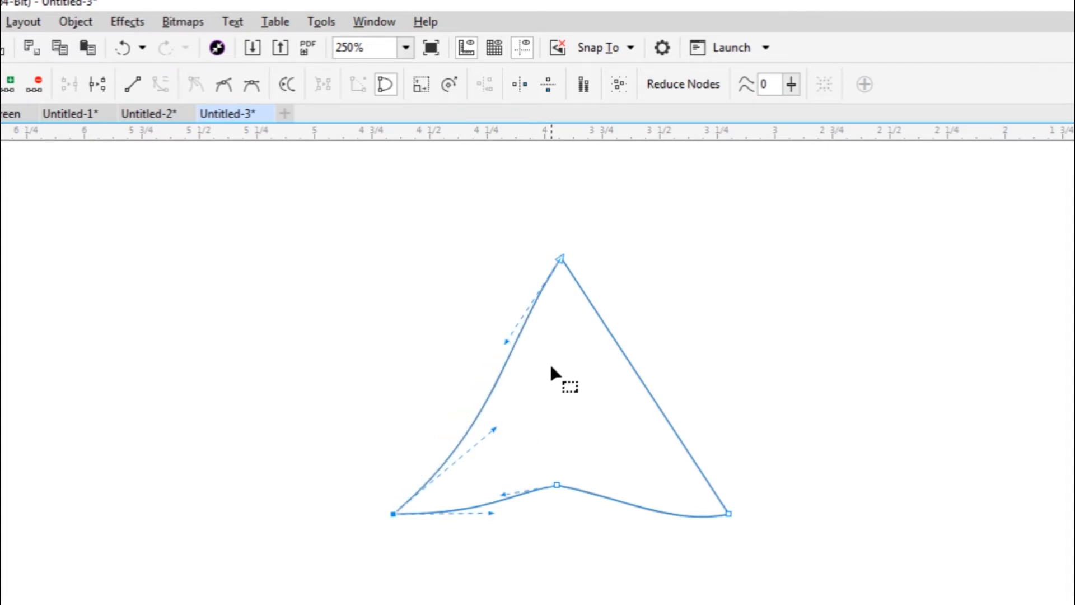
# - Curve the triangle's right side inward and lower its apex node until the shape is about 0.84 inches tall
pyautogui.click(657, 404)
pyautogui.click(160, 84)
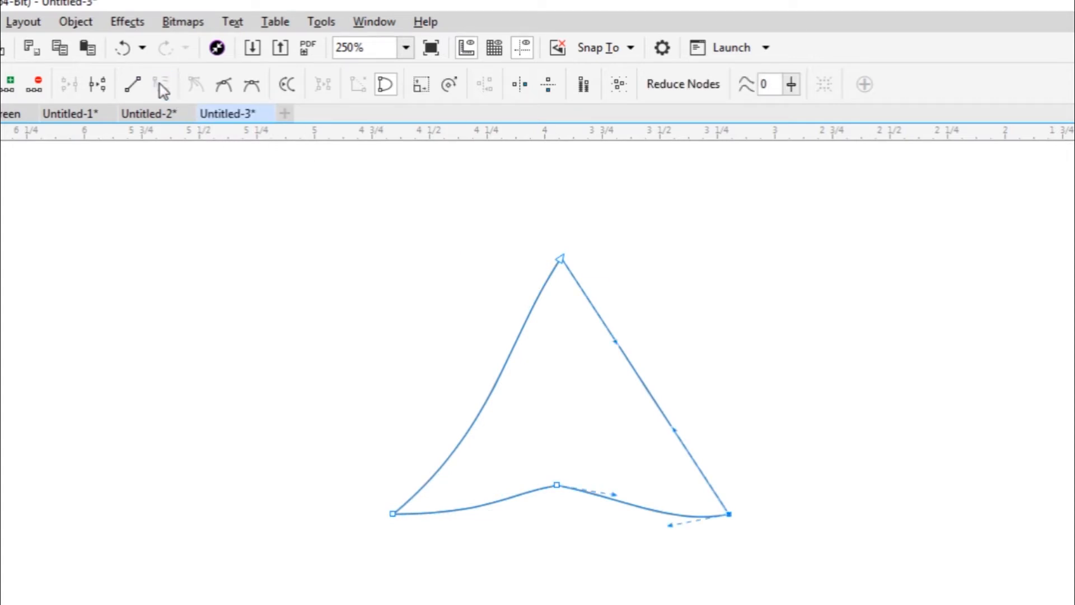
pyautogui.moveTo(687, 435); pyautogui.dragTo(631, 456)
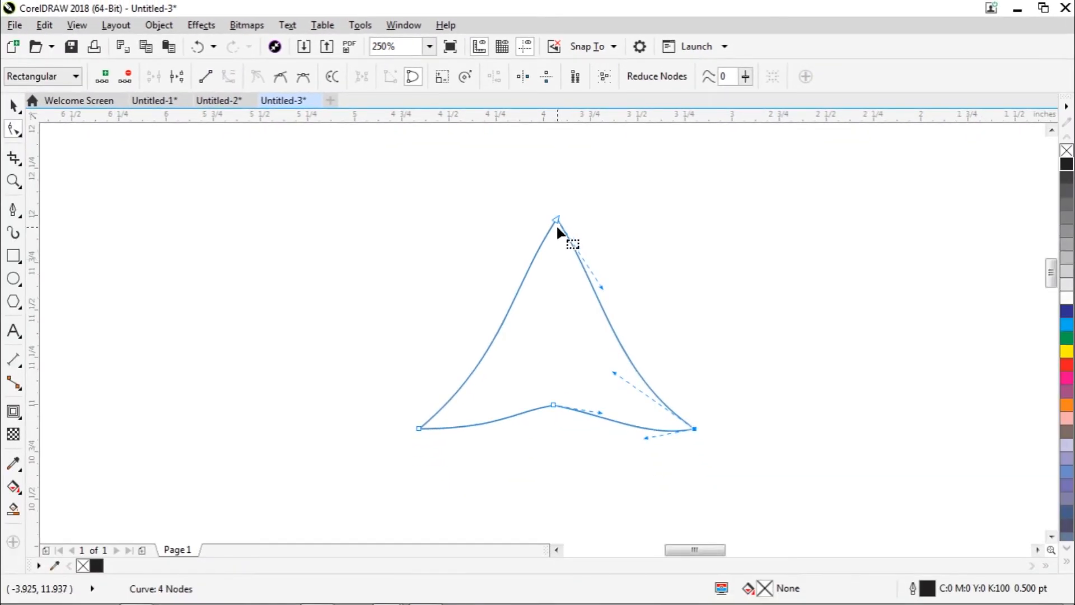
pyautogui.moveTo(557, 228); pyautogui.dragTo(559, 274)
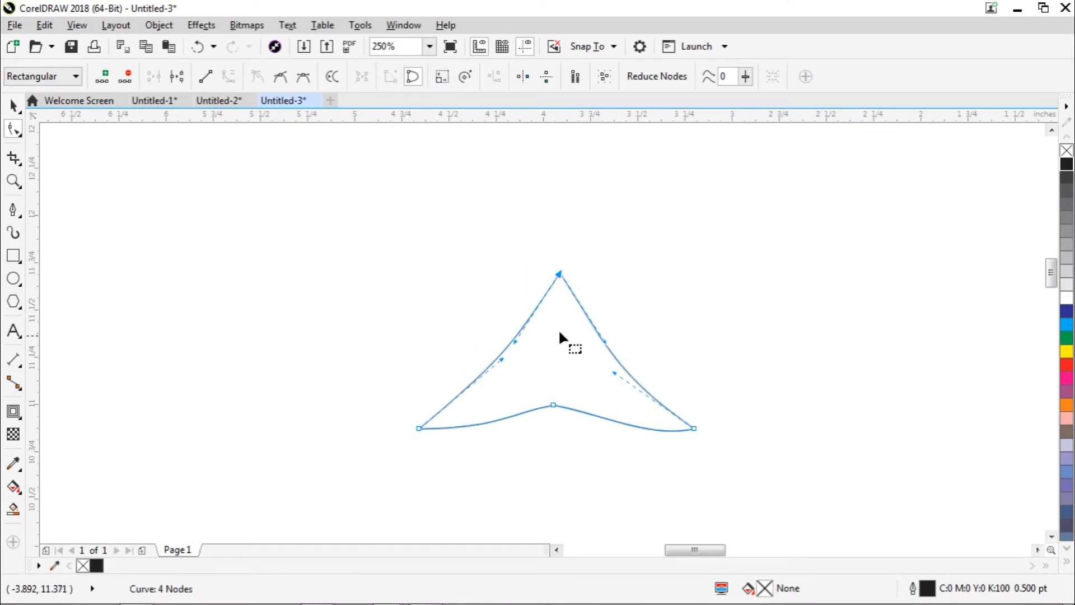
pyautogui.click(13, 105)
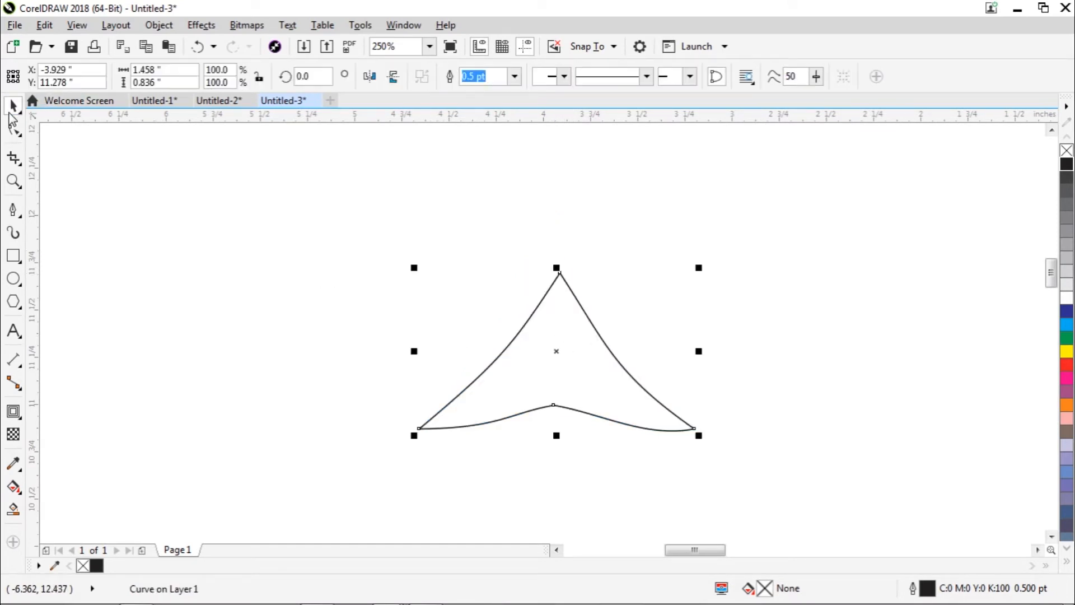
# - Duplicate the curved triangle and move the copy up about 0.46 inches so that it overlaps the original's upper half
pyautogui.rightClick(557, 350)
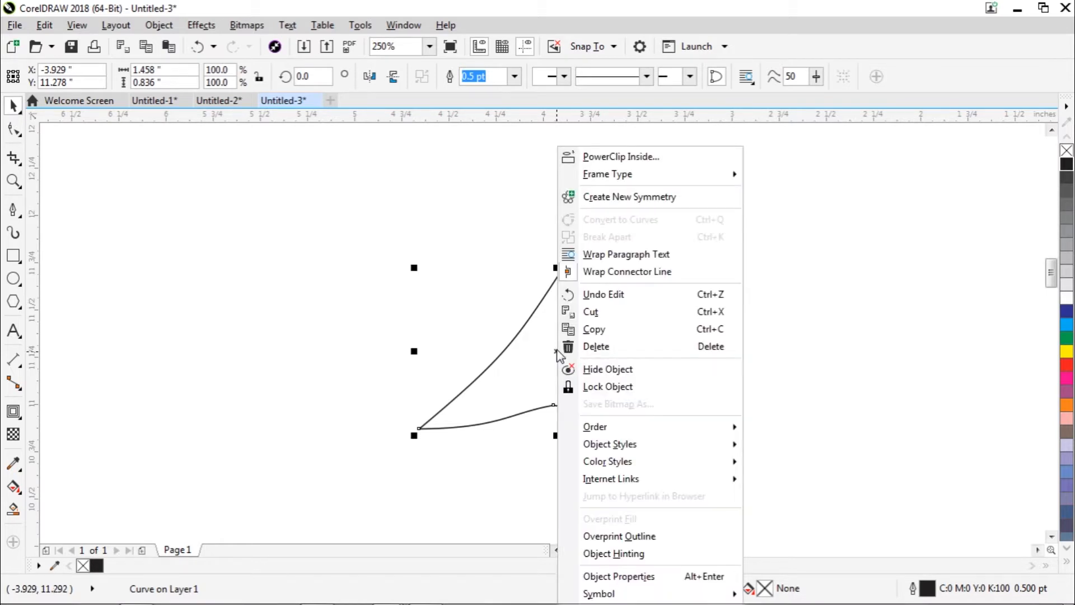
pyautogui.click(596, 329)
pyautogui.rightClick(653, 298)
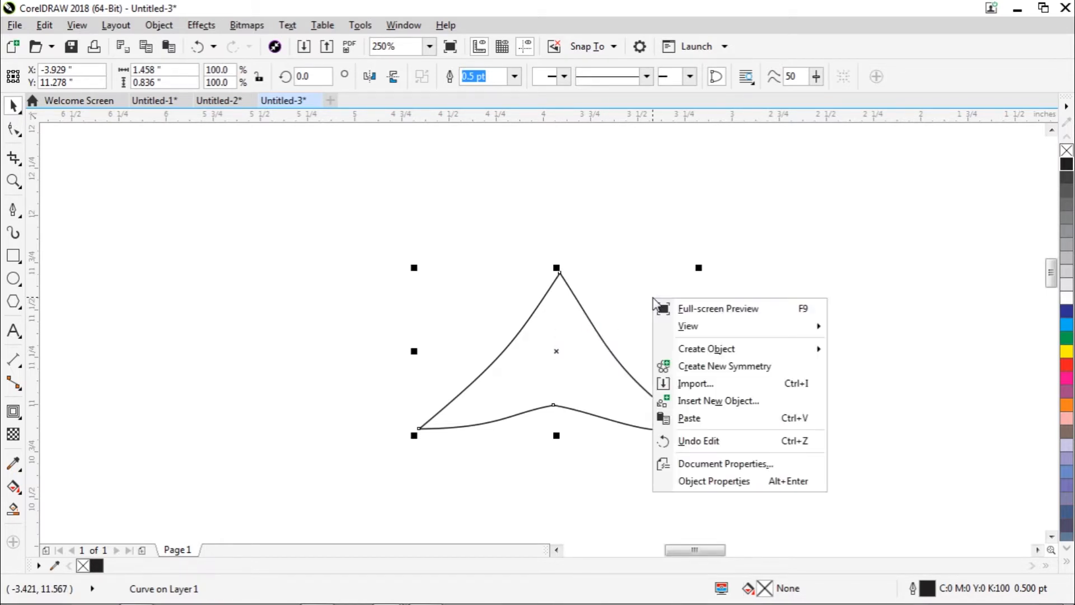
pyautogui.click(690, 418)
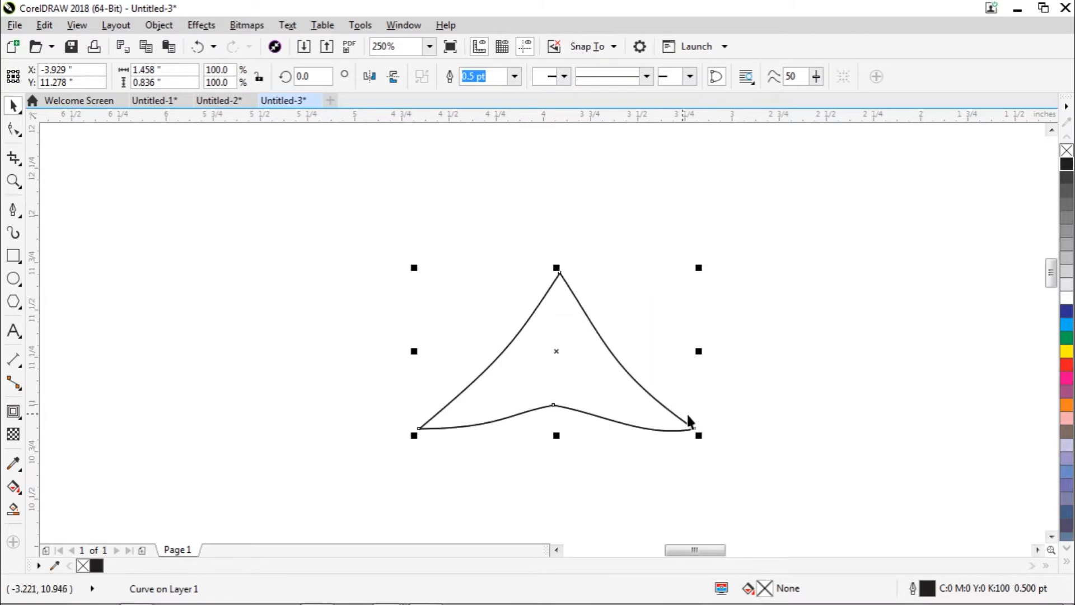
pyautogui.moveTo(559, 348); pyautogui.dragTo(552, 265)
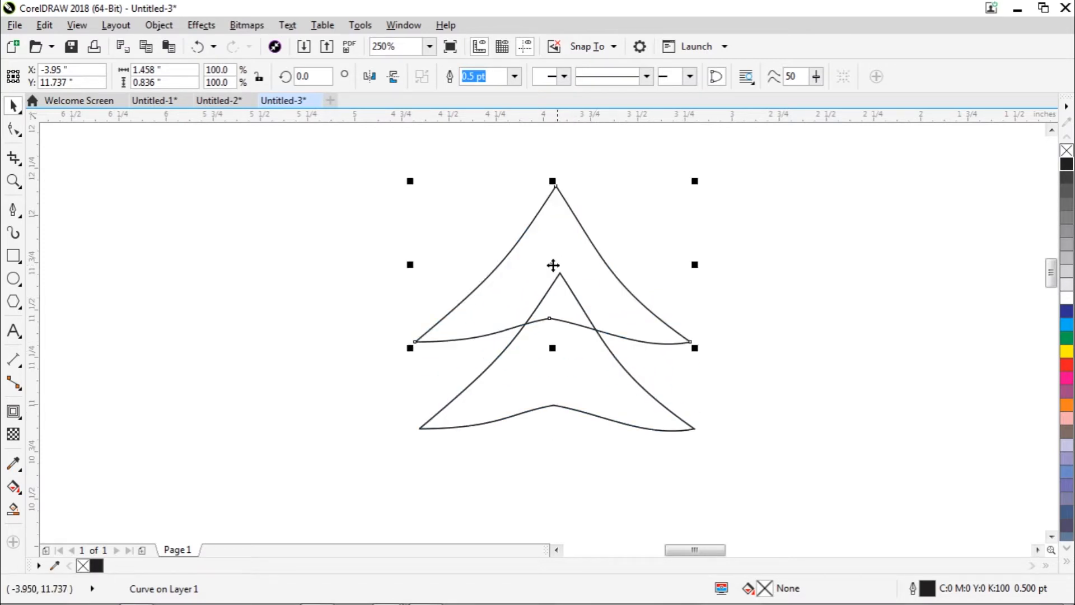
# - Scale the copied triangle down to about 0.92 by 0.53 inches and place it just above the large triangle's apex
pyautogui.moveTo(696, 181); pyautogui.dragTo(650, 207)
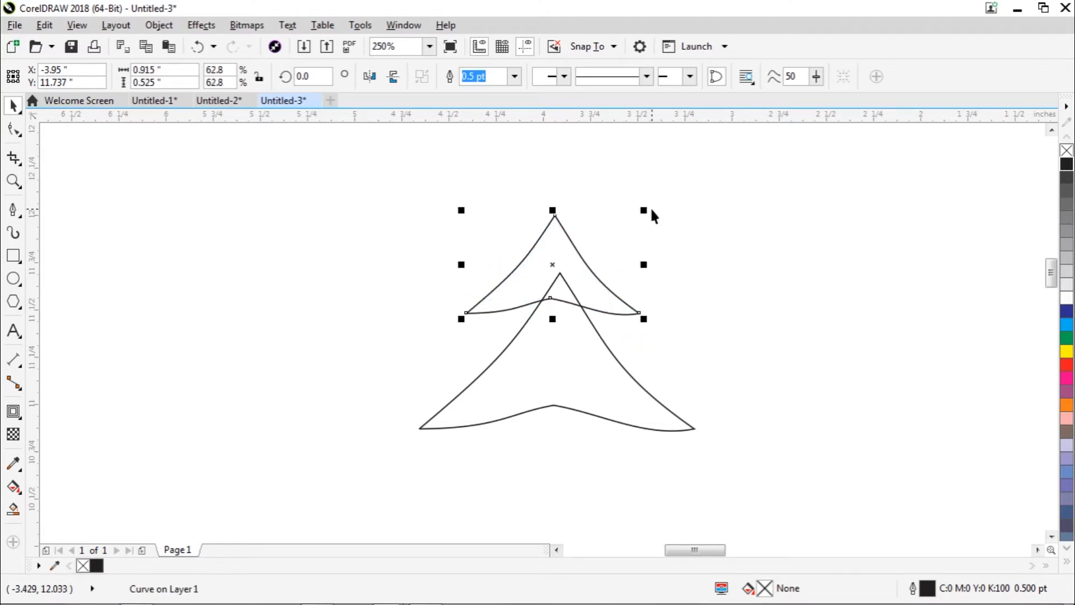
pyautogui.moveTo(576, 278); pyautogui.dragTo(581, 235)
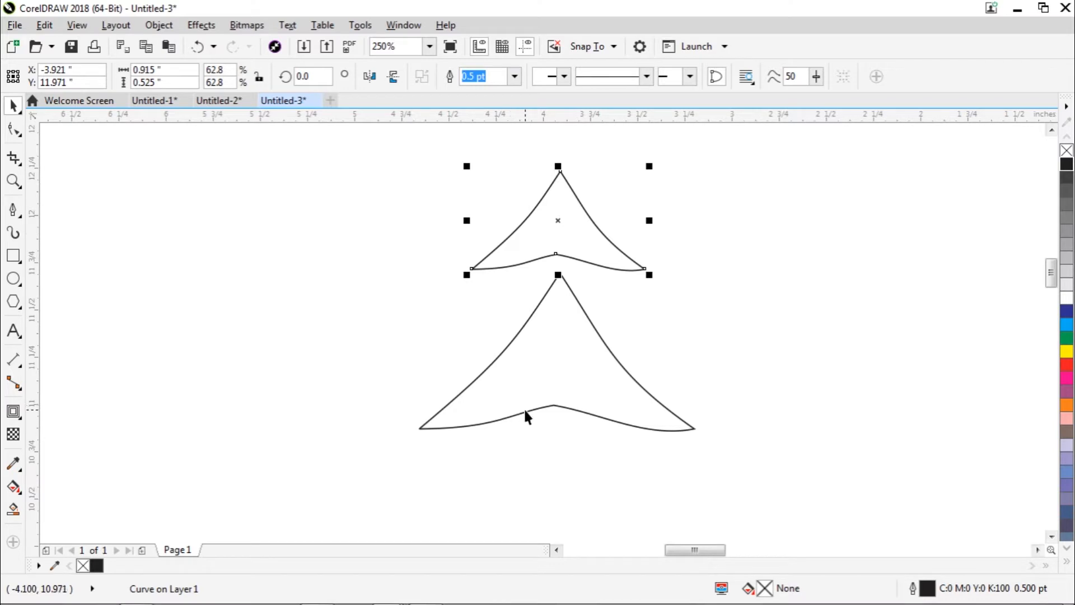
pyautogui.click(330, 384)
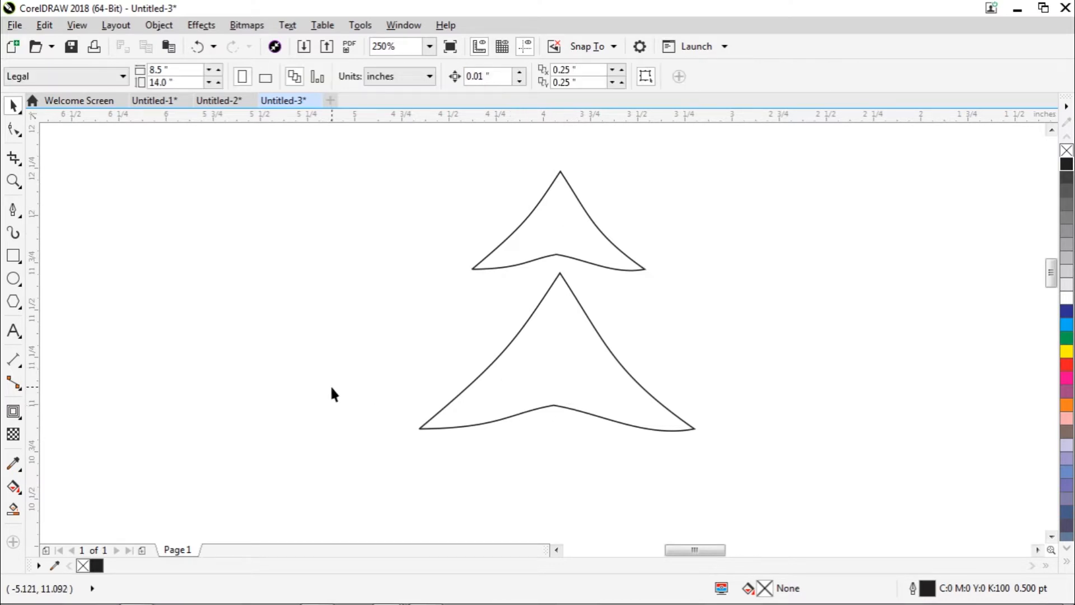
# - Blend the large triangle into the small one above it, using 8 blend steps
pyautogui.click(496, 419)
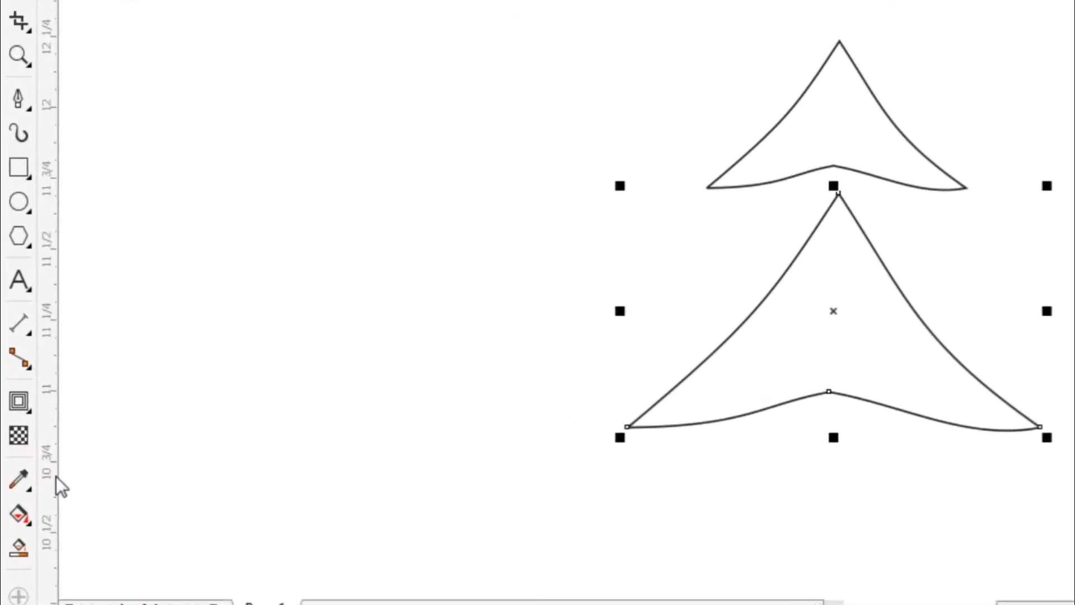
pyautogui.click(29, 414)
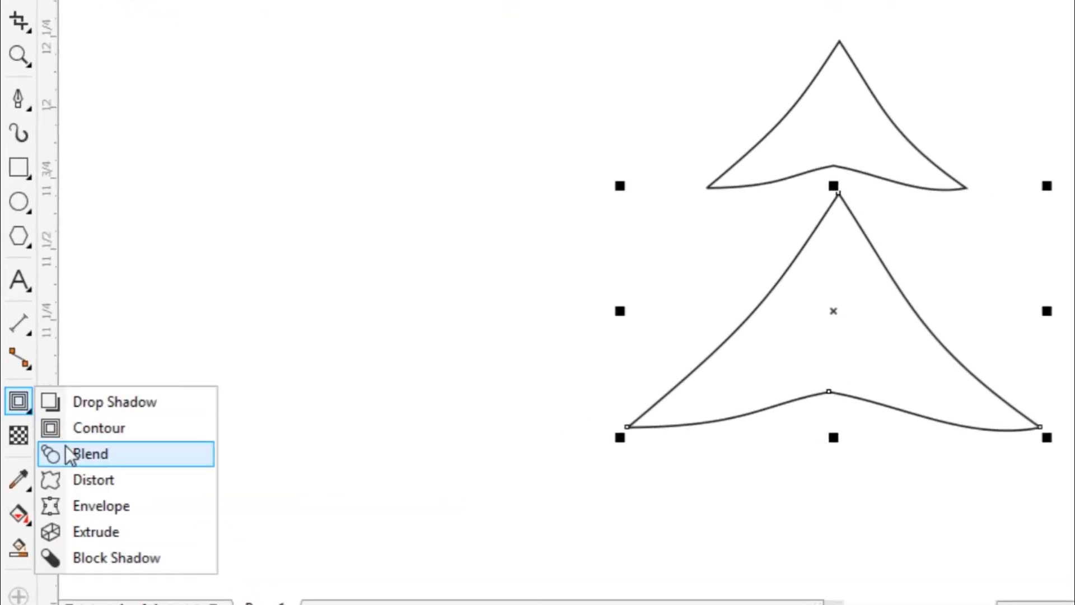
pyautogui.click(72, 459)
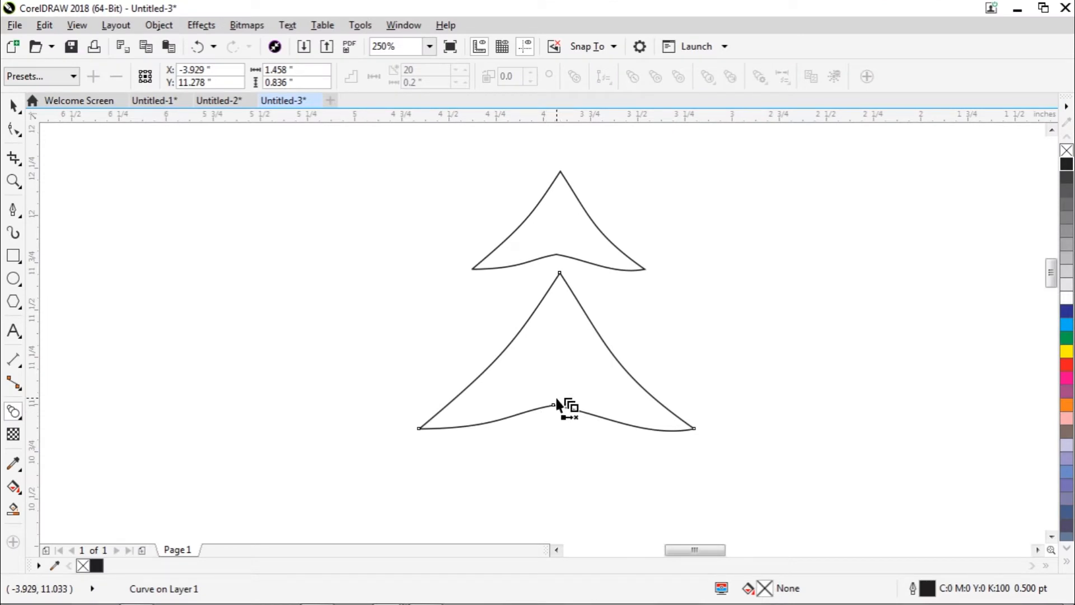
pyautogui.moveTo(557, 399); pyautogui.dragTo(557, 219)
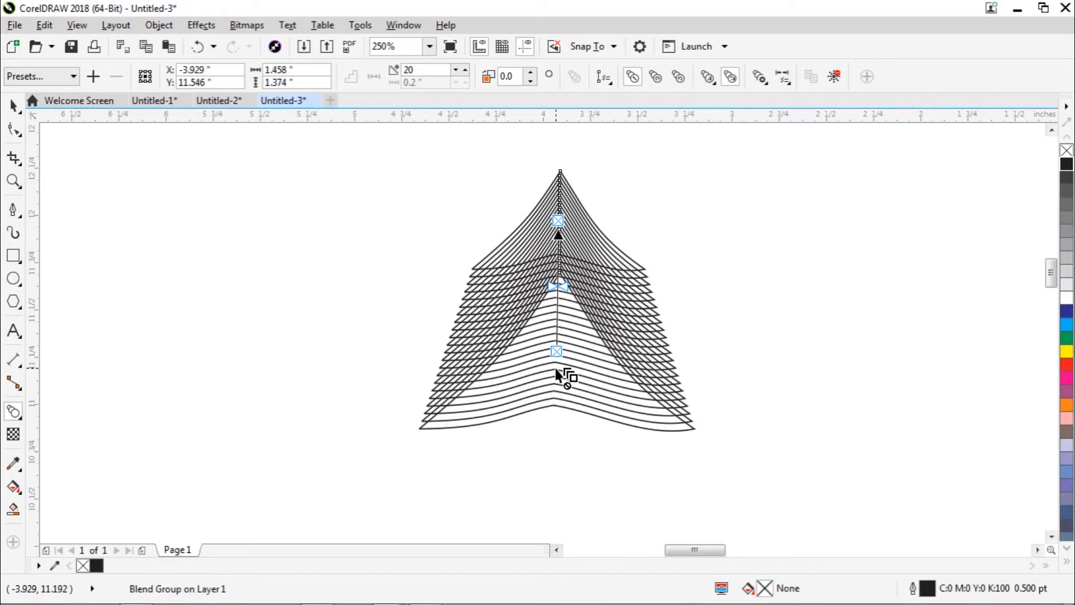
pyautogui.scroll(-2, 557, 374)
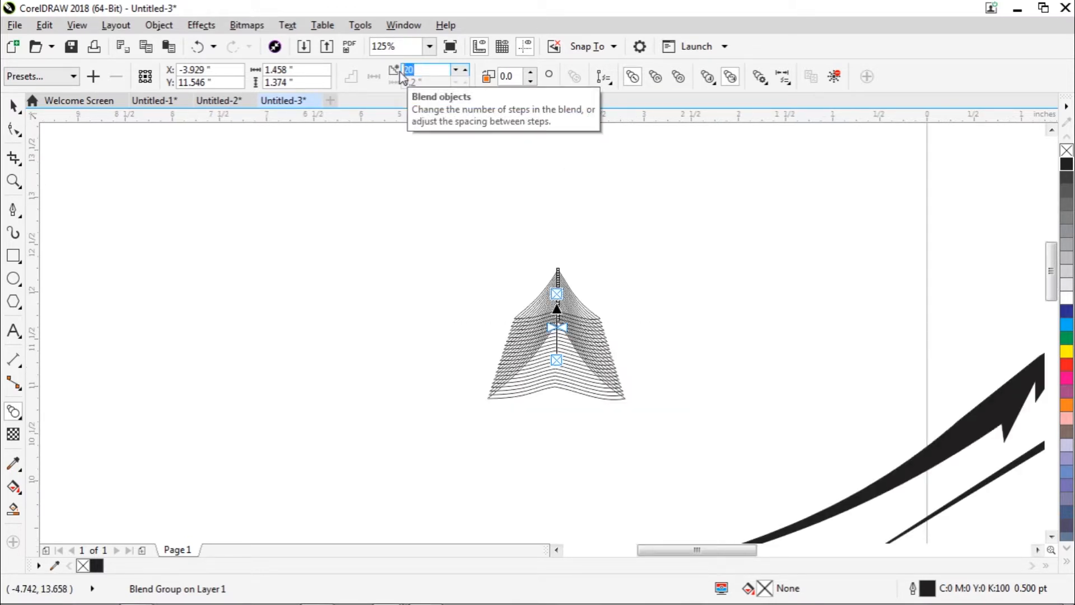
pyautogui.press('Return')
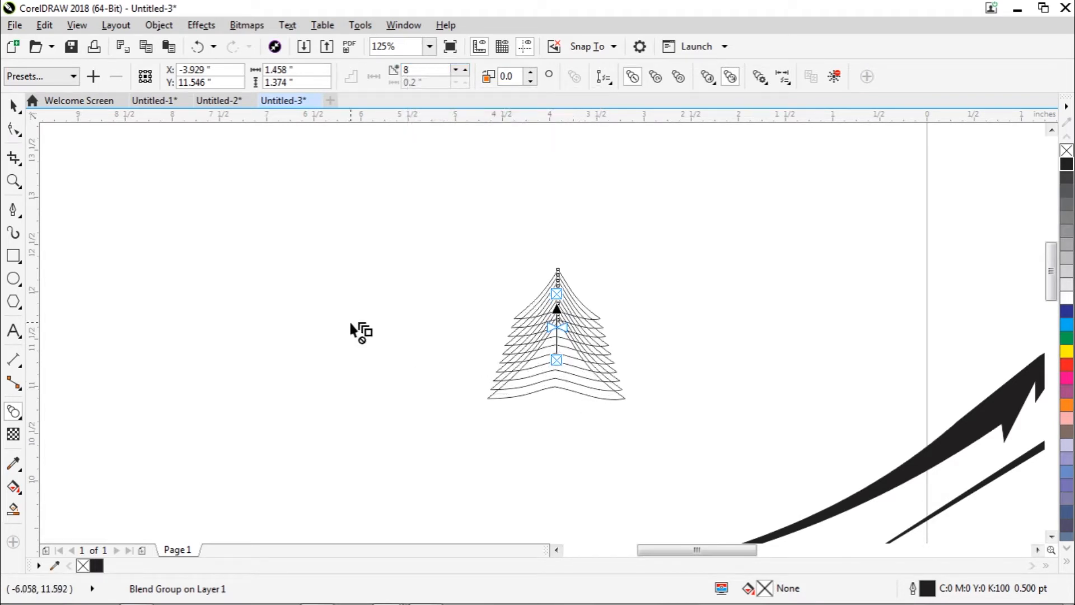
# - Move the blend's lowest control triangle down until the tree shape is about 2.07 inches tall
pyautogui.press('space')
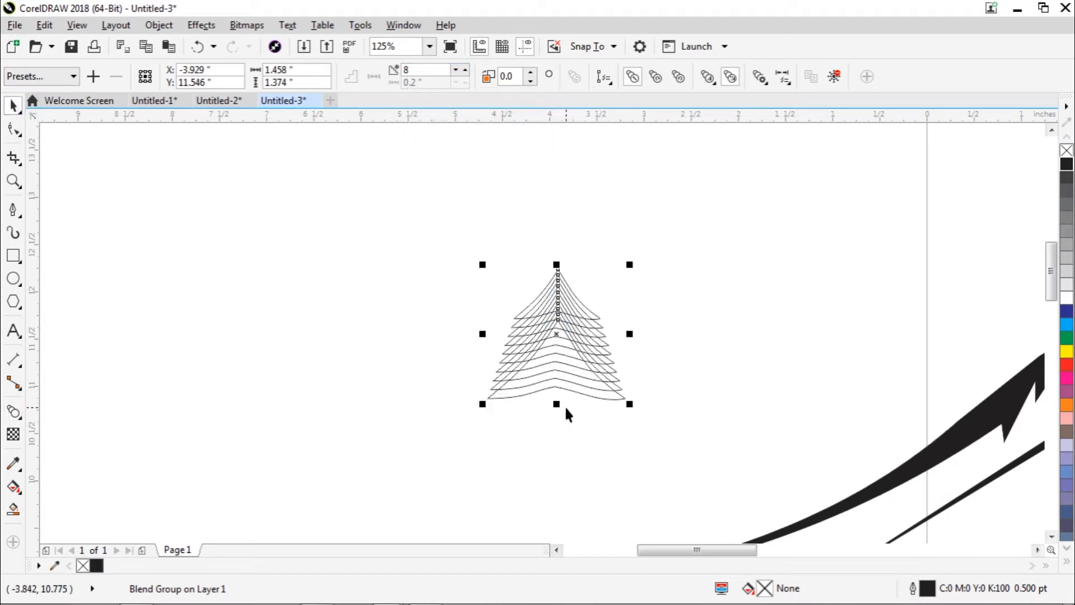
pyautogui.click(564, 435)
pyautogui.keyDown('ctrl'); pyautogui.click(560, 384); pyautogui.keyUp('ctrl')
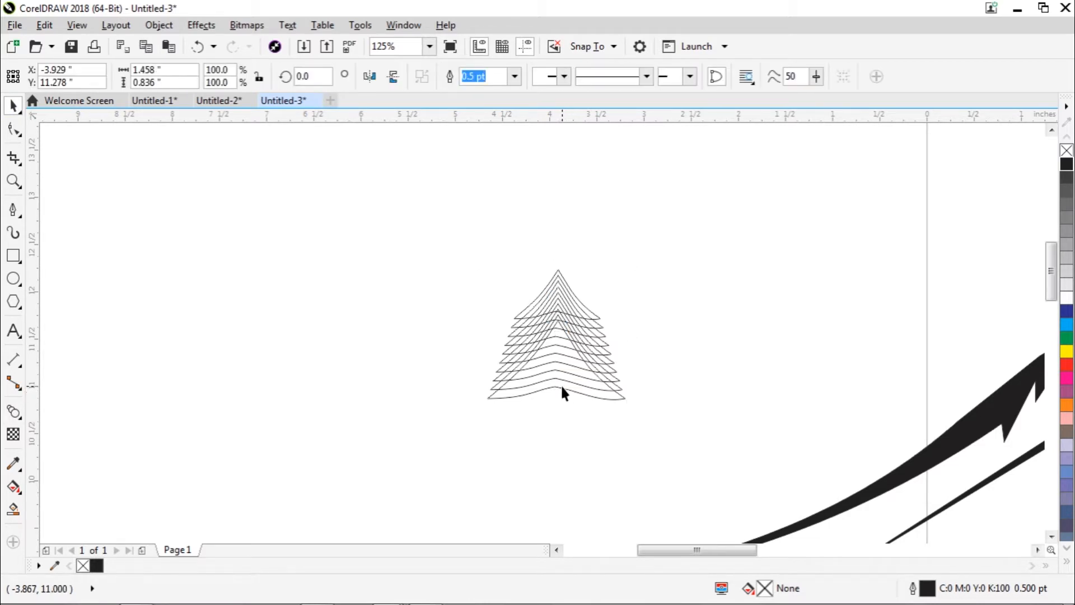
pyautogui.moveTo(562, 387); pyautogui.dragTo(573, 454)
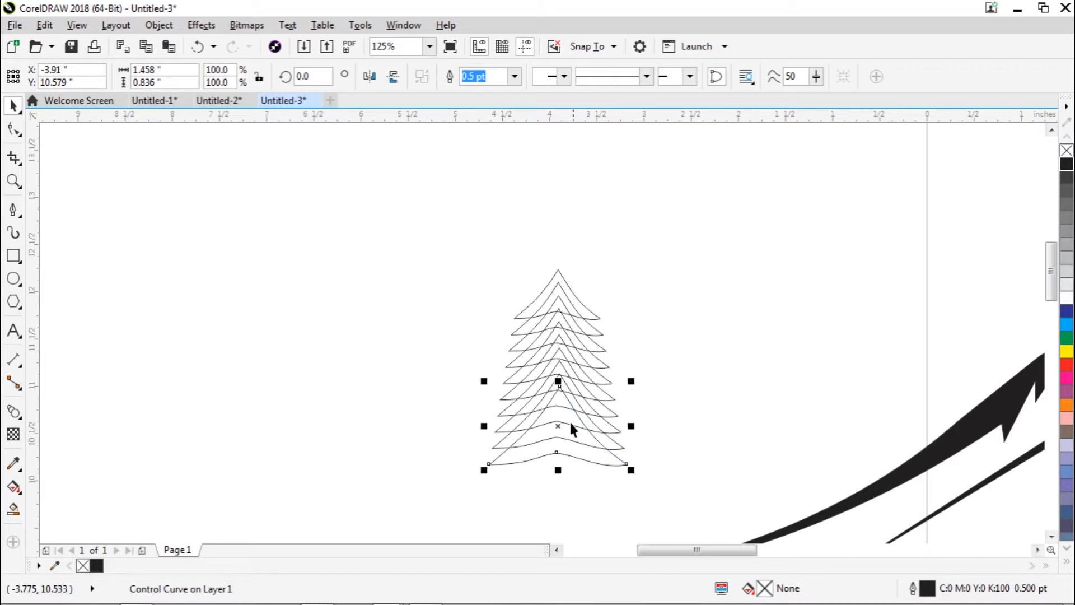
# - Reduce the blend to 4 steps and move the tree up and left to about X -5.01, Y 11.62 inches
pyautogui.click(513, 79)
pyautogui.click(570, 352)
pyautogui.click(562, 330)
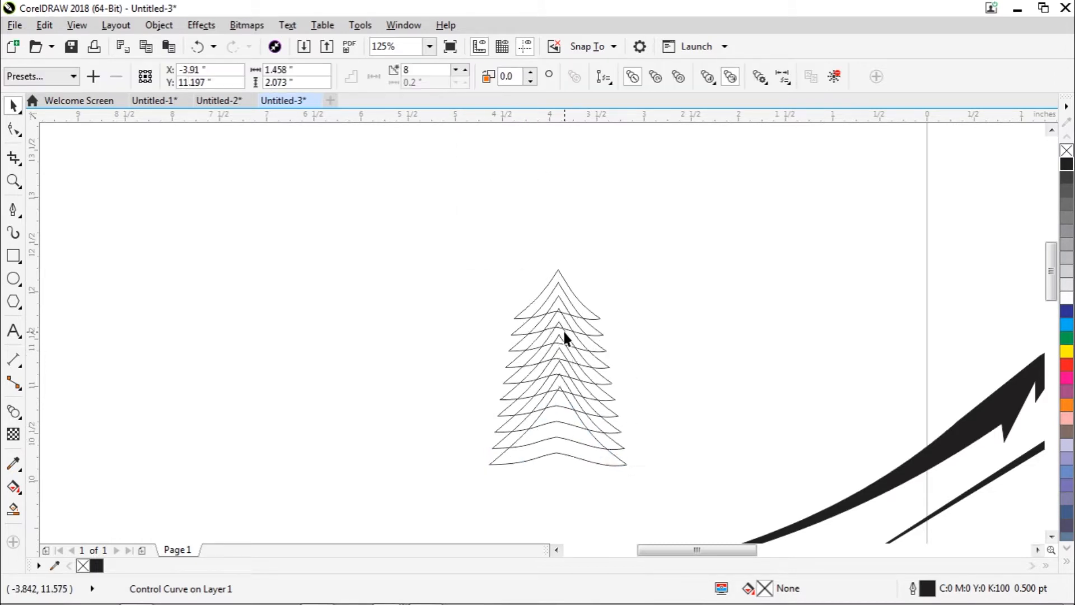
pyautogui.click(456, 70)
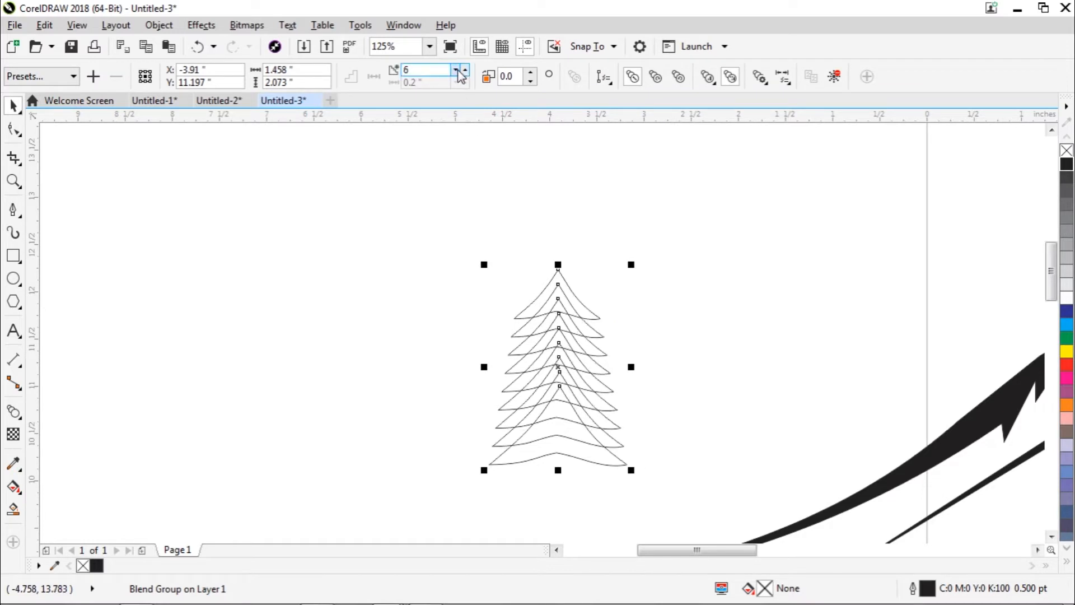
pyautogui.click(457, 70)
pyautogui.click(457, 70)
pyautogui.click(458, 71)
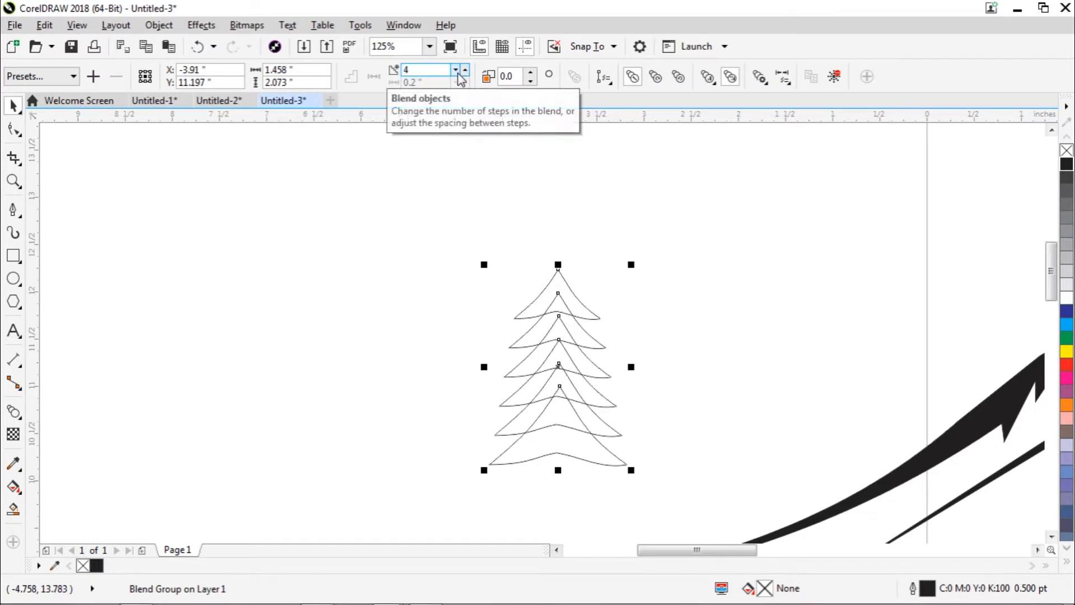
pyautogui.moveTo(585, 376); pyautogui.dragTo(482, 339)
# - Shrink the blend's topmost control triangle slightly until the whole tree is about 2.01 inches tall
pyautogui.click(555, 230)
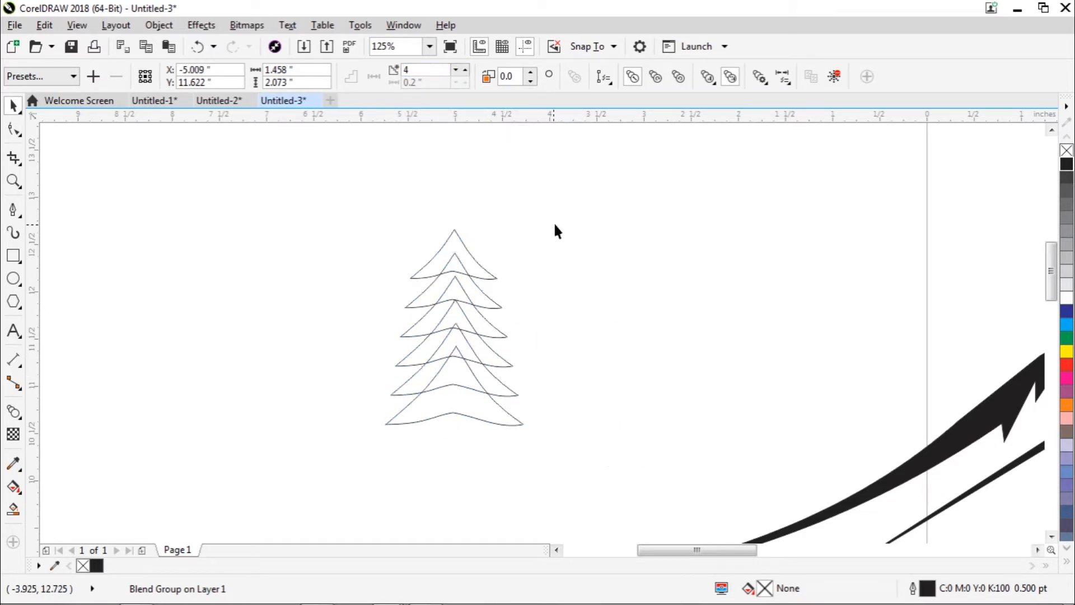
pyautogui.click(473, 262)
pyautogui.moveTo(503, 220); pyautogui.dragTo(496, 225)
pyautogui.click(512, 283)
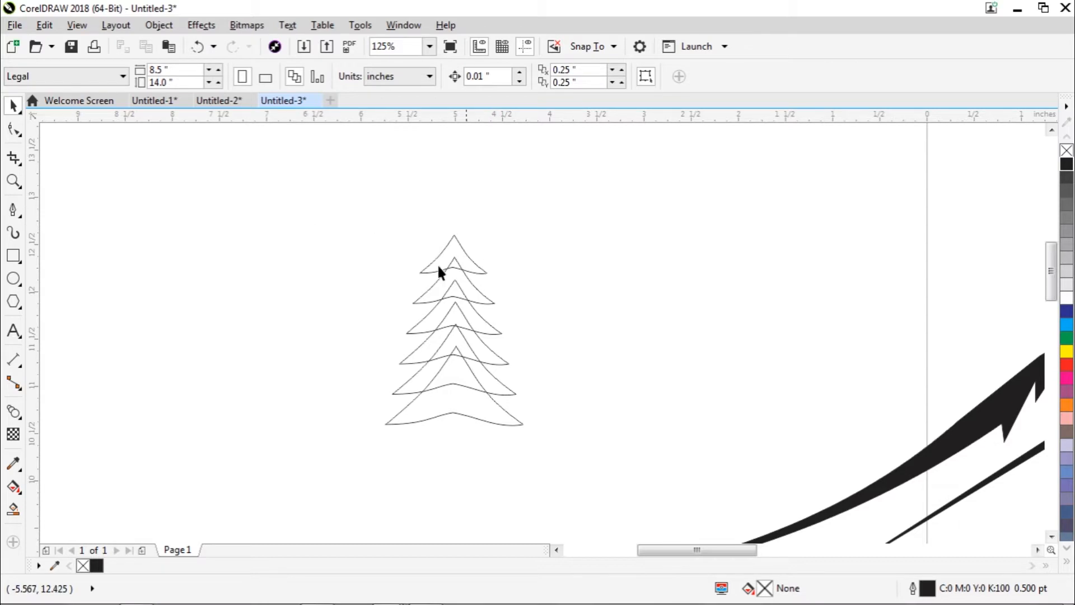
# - Fill the whole blended tree with black
pyautogui.moveTo(282, 220); pyautogui.dragTo(614, 492)
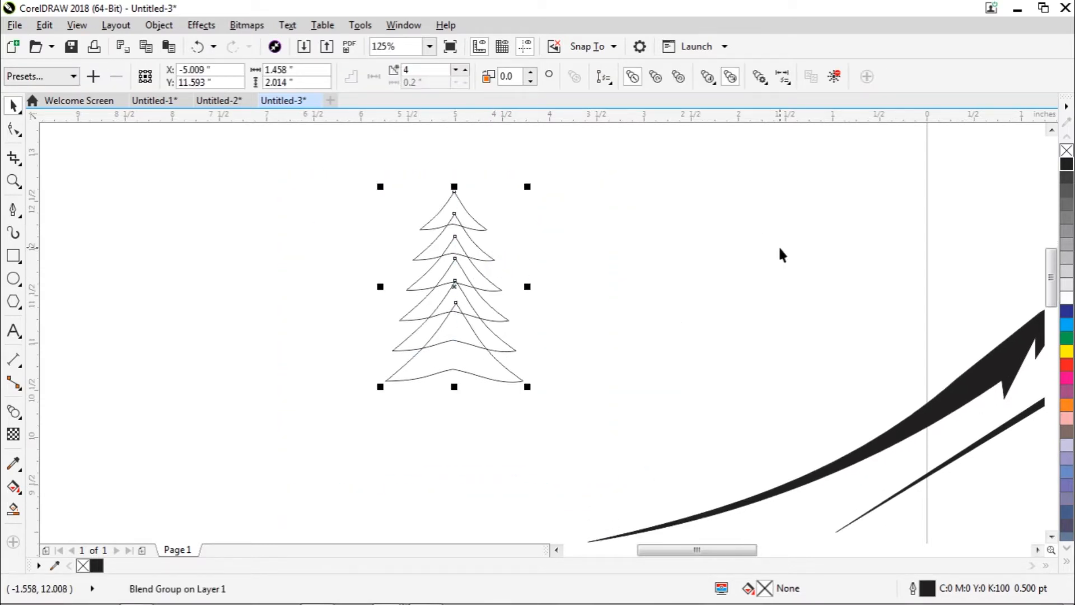
pyautogui.click(1066, 164)
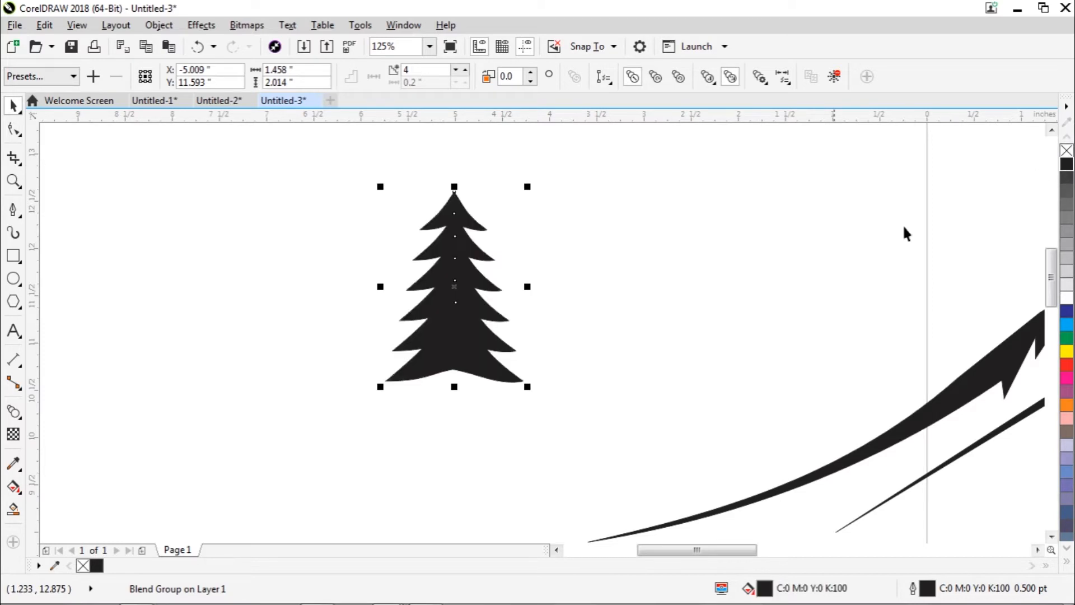
pyautogui.click(581, 306)
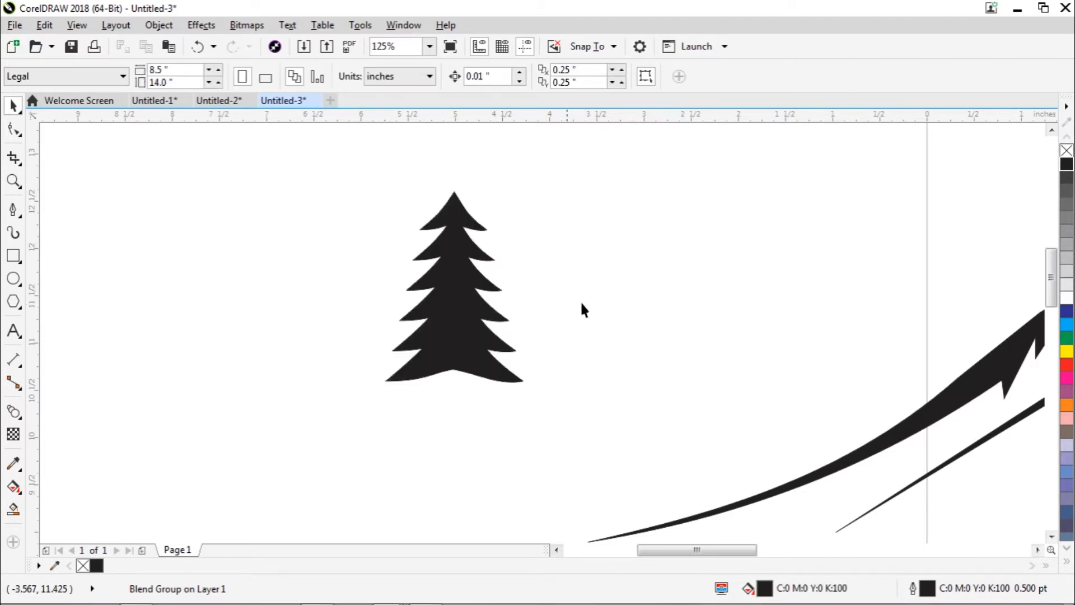
# - Break the tree's blend group apart and weld the resulting pieces into one silhouette
pyautogui.moveTo(367, 152); pyautogui.dragTo(585, 409)
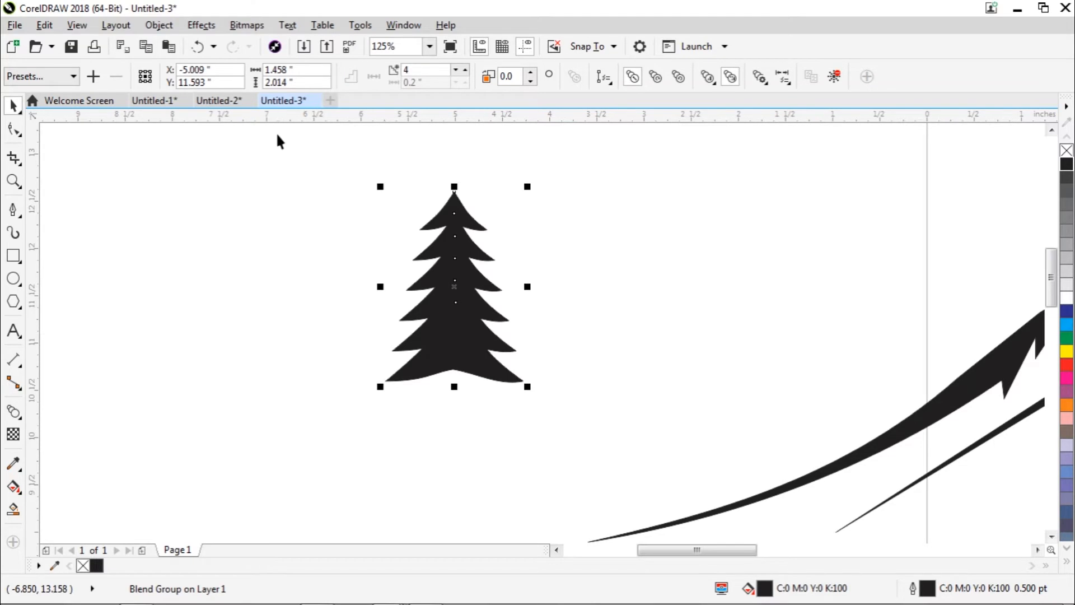
pyautogui.click(191, 26)
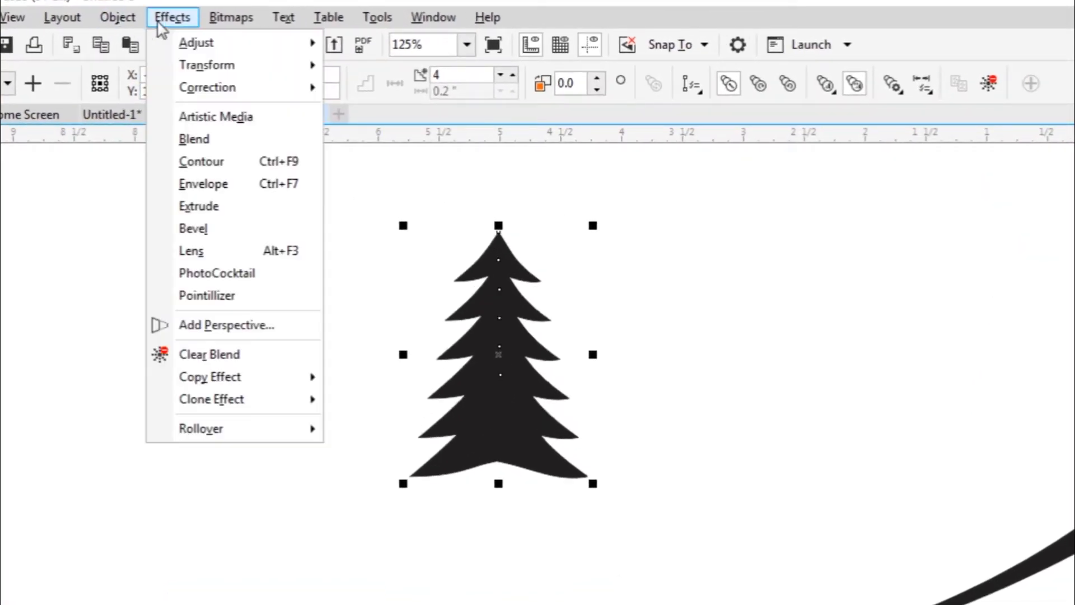
pyautogui.moveTo(117, 16)
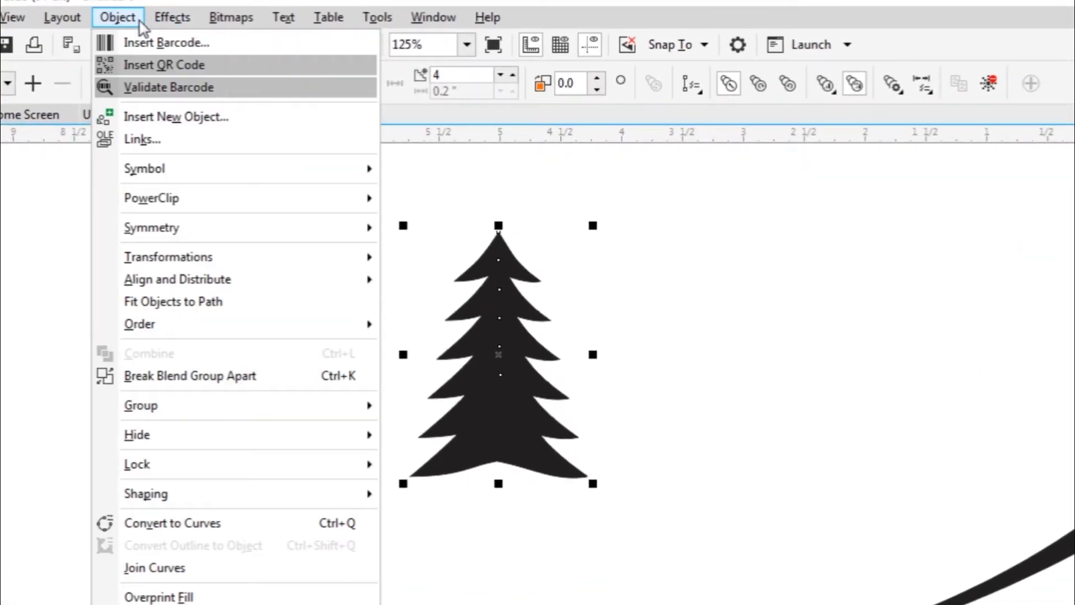
pyautogui.click(190, 376)
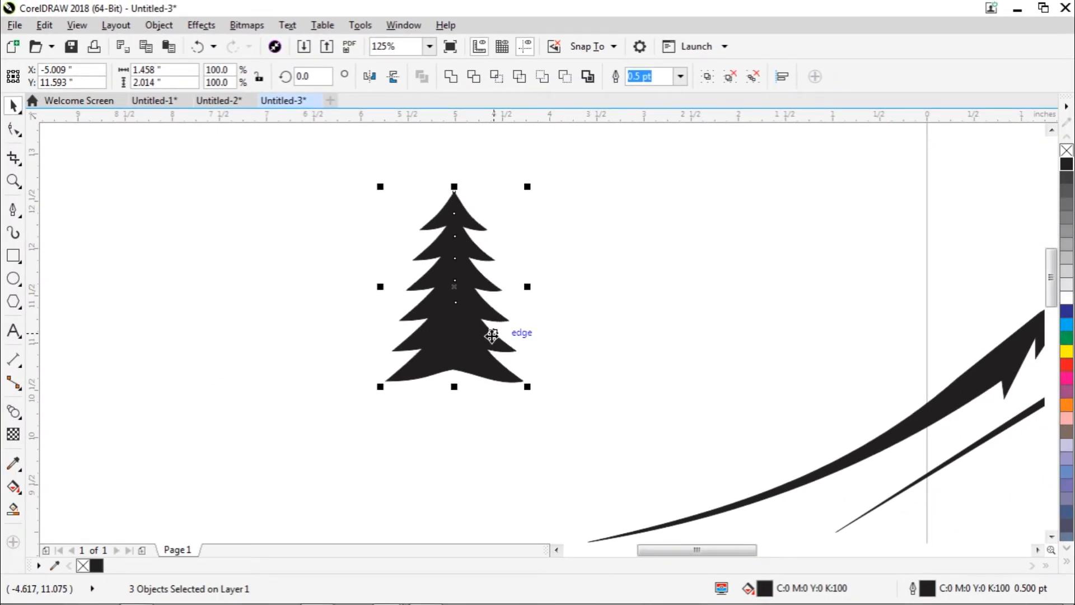
pyautogui.click(450, 79)
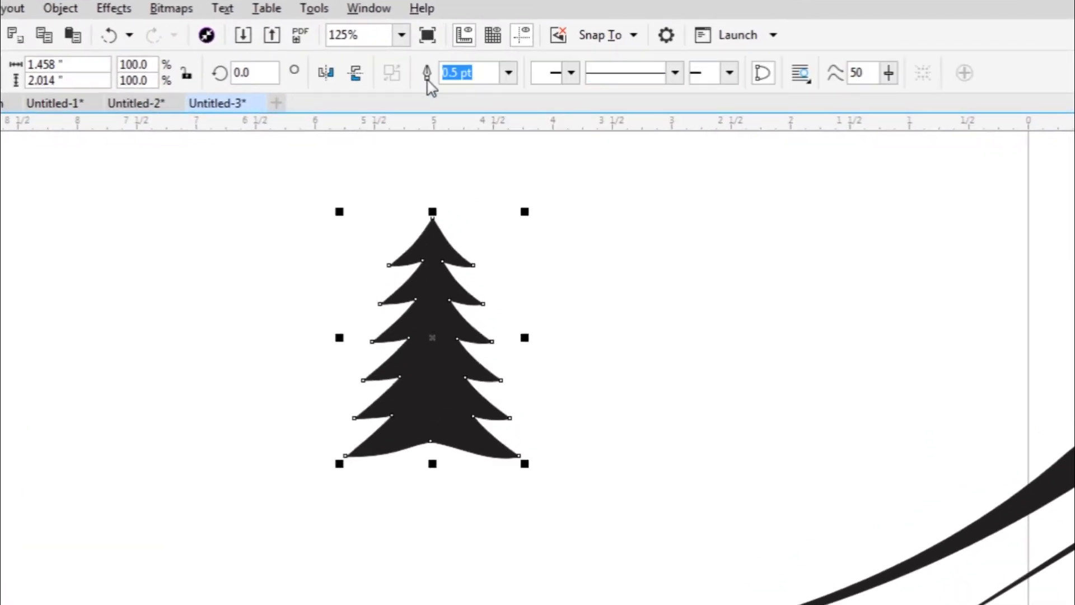
# - Move the welded tree into the empty area left of the mountains, to about X -6.31, Y 11.46 inches
pyautogui.click(559, 291)
pyautogui.moveTo(430, 362); pyautogui.dragTo(325, 376)
pyautogui.moveTo(370, 319); pyautogui.dragTo(532, 324)
pyautogui.scroll(-2, 533, 324)
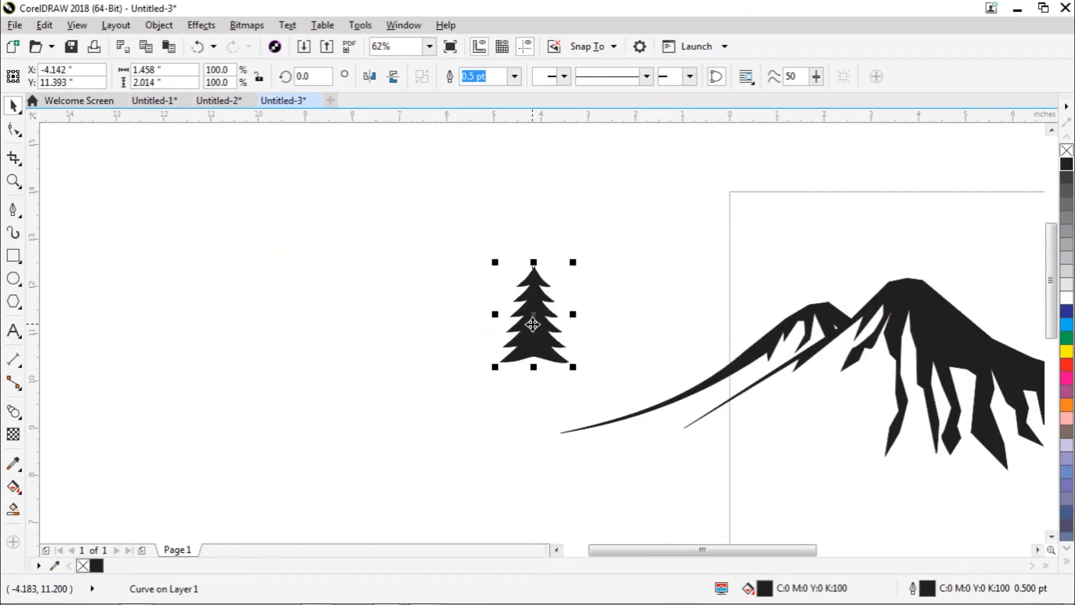
pyautogui.scroll(-2, 533, 323)
pyautogui.moveTo(533, 323); pyautogui.dragTo(476, 326)
pyautogui.scroll(2, 476, 326)
# - Duplicate the tree and place the copy on the left mountain's lower slope, at about X -1.24, Y 10.07 inches
pyautogui.rightClick(476, 326)
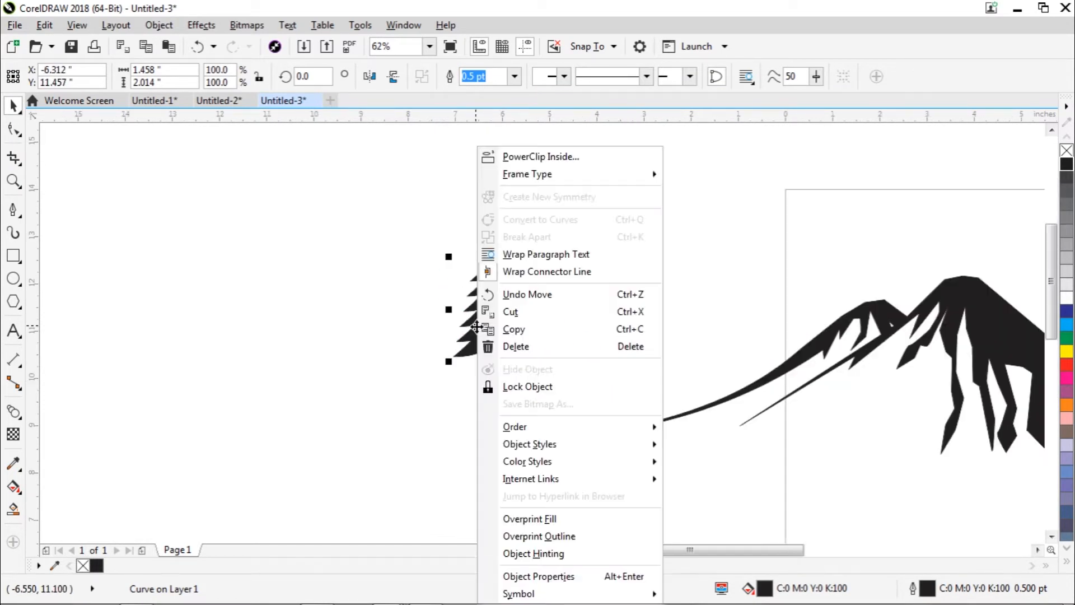
pyautogui.click(507, 330)
pyautogui.rightClick(333, 292)
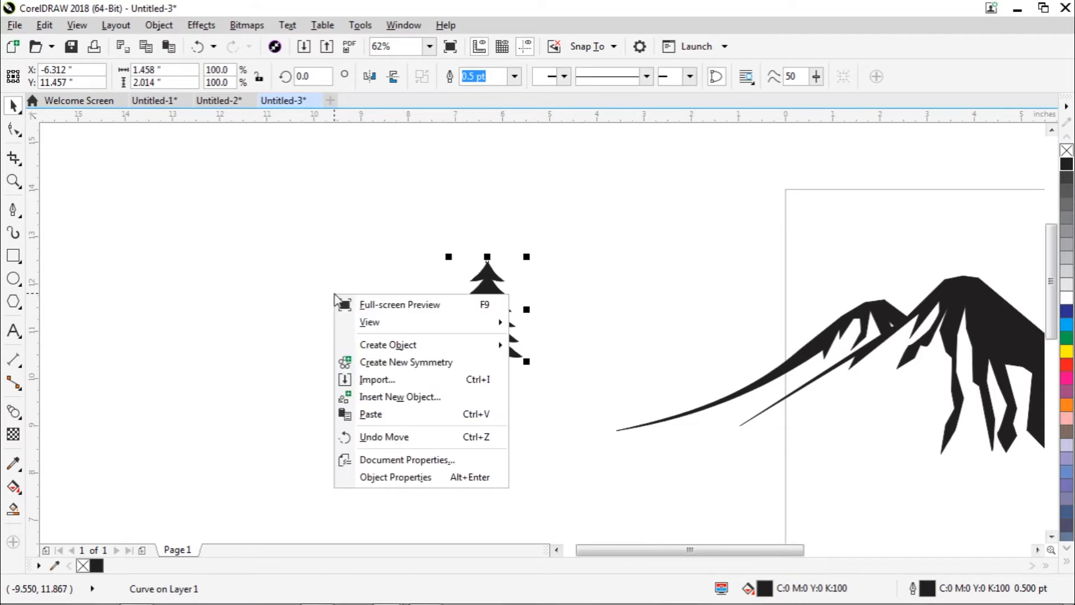
pyautogui.click(370, 415)
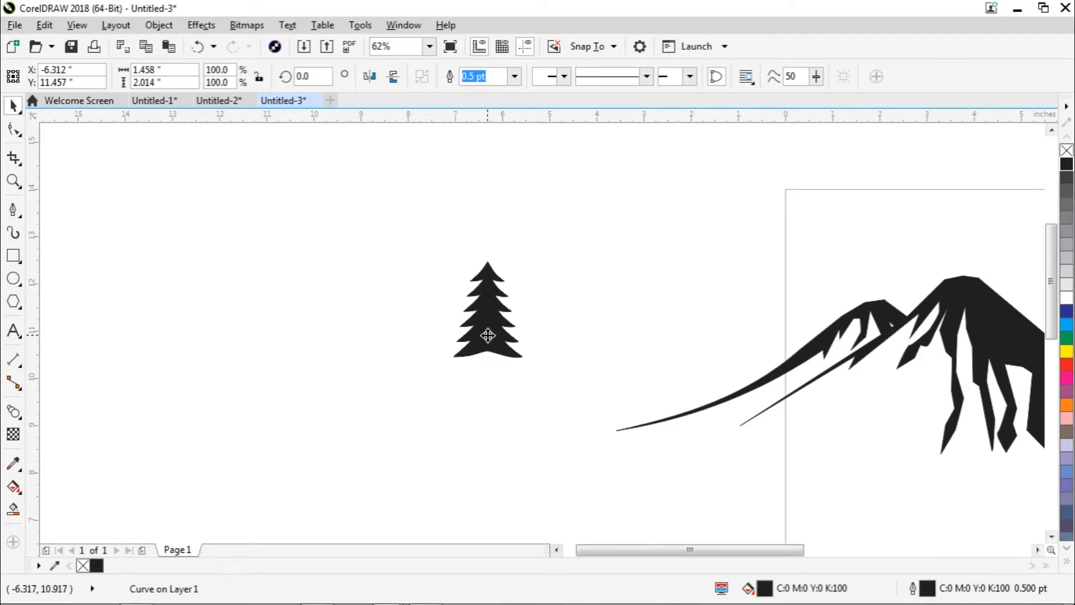
pyautogui.moveTo(487, 336); pyautogui.dragTo(728, 396)
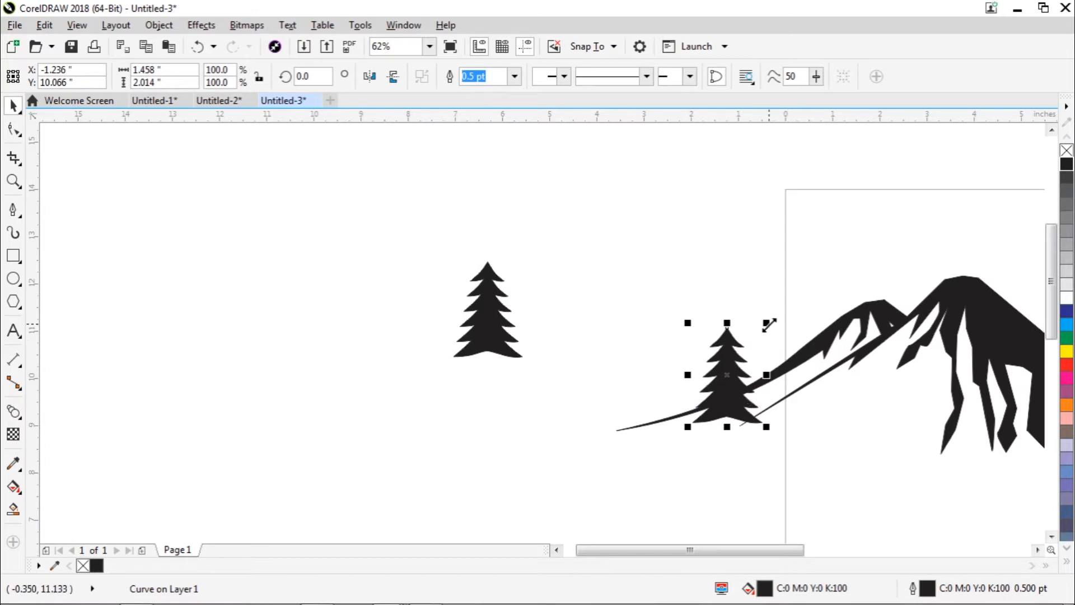
# - Duplicate the tree, shrink the copy to about 0.69 × 0.95 inches, and place it beside the left-slope tree at about X -0.64, Y 10.28
pyautogui.rightClick(326, 267)
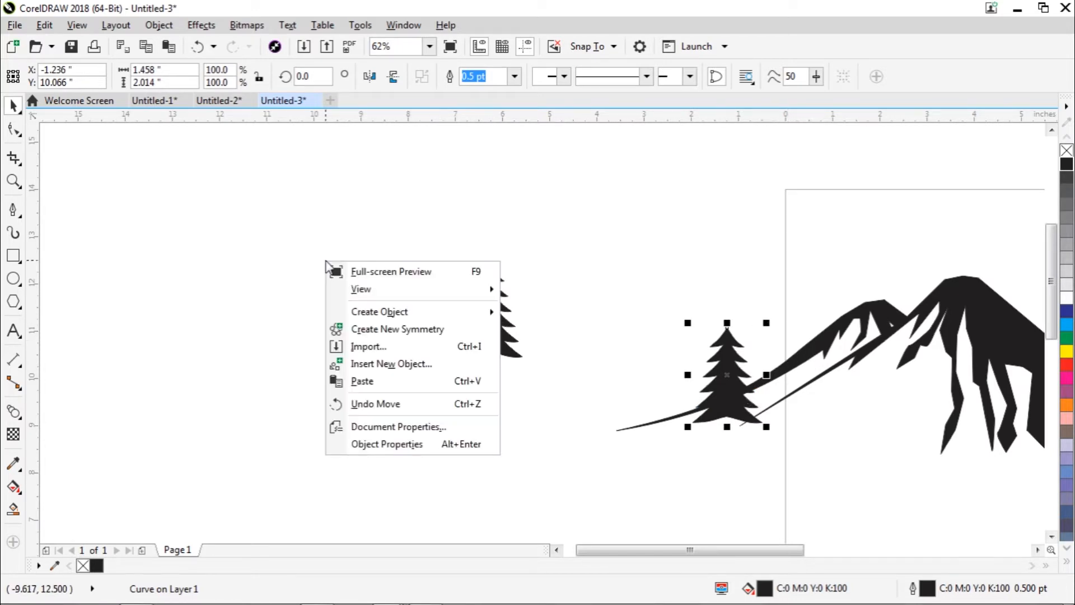
pyautogui.click(364, 382)
pyautogui.moveTo(487, 309); pyautogui.dragTo(834, 427)
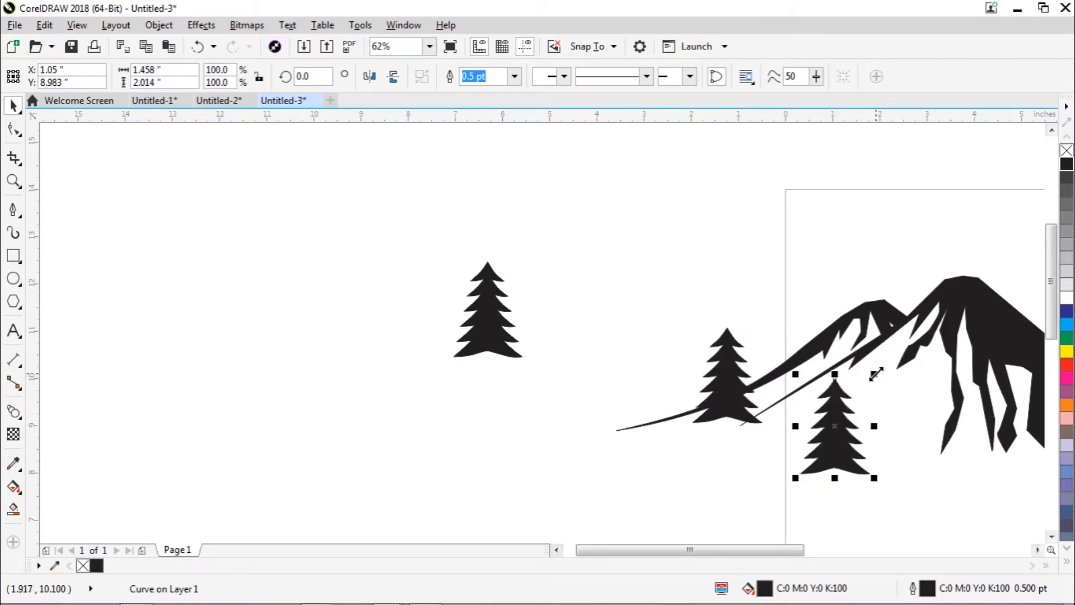
pyautogui.moveTo(876, 374); pyautogui.dragTo(764, 377)
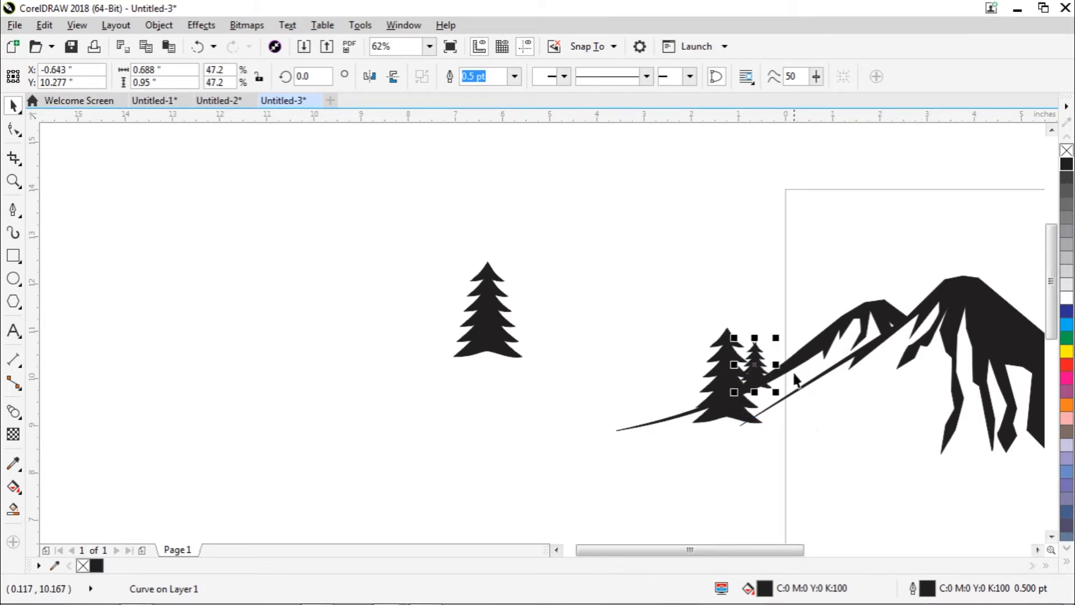
pyautogui.click(829, 444)
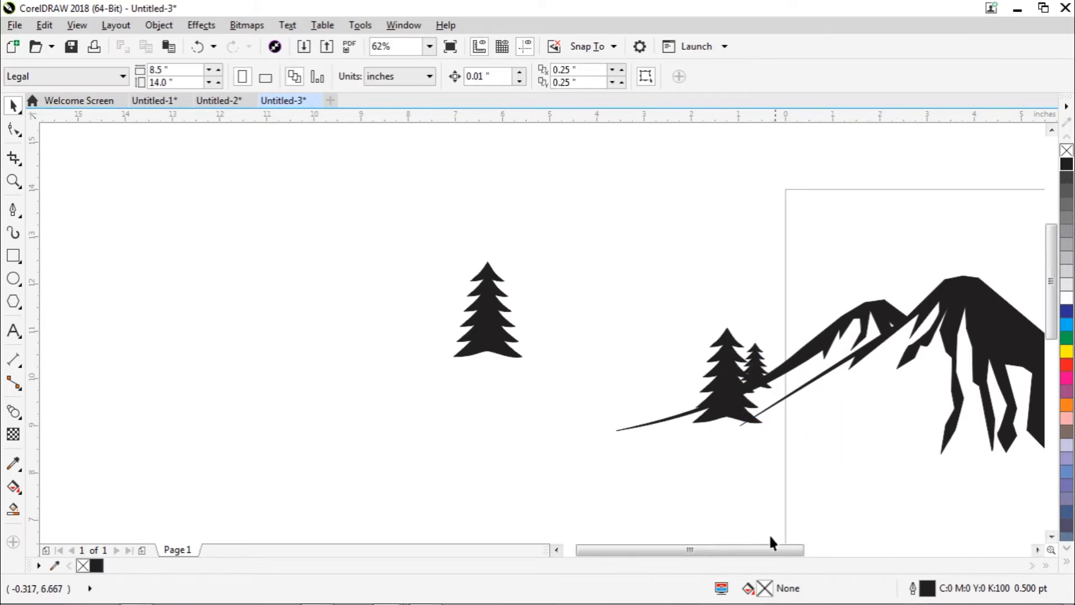
# - Duplicate the spare tree and place the full-size copy at the mountains' right end, at about X 8.74, Y 9.98 inches
pyautogui.moveTo(756, 550); pyautogui.dragTo(813, 557)
pyautogui.click(238, 338)
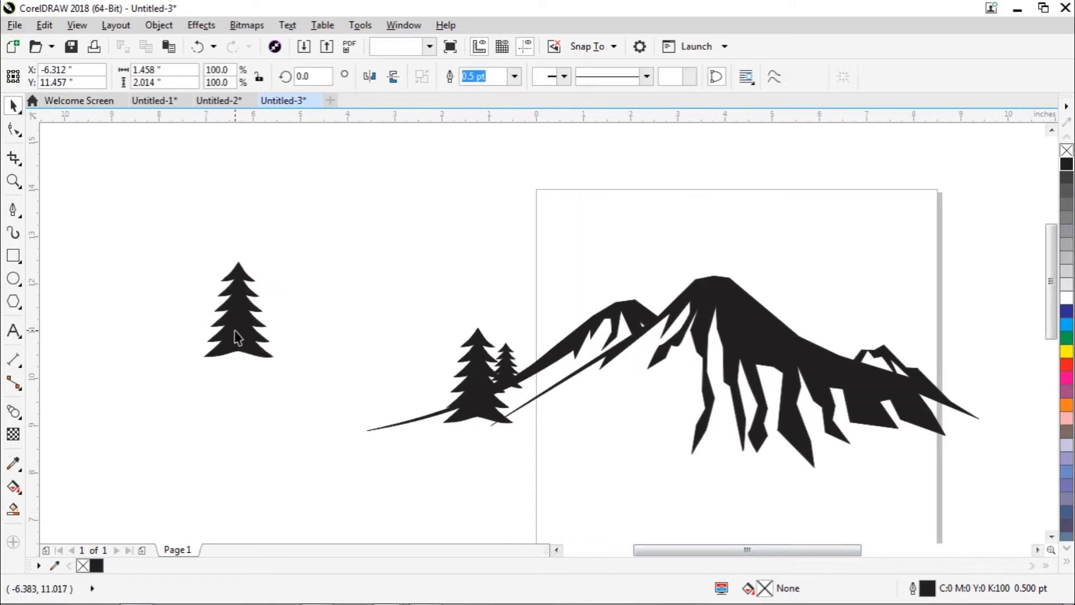
pyautogui.rightClick(369, 189)
pyautogui.press('Escape')
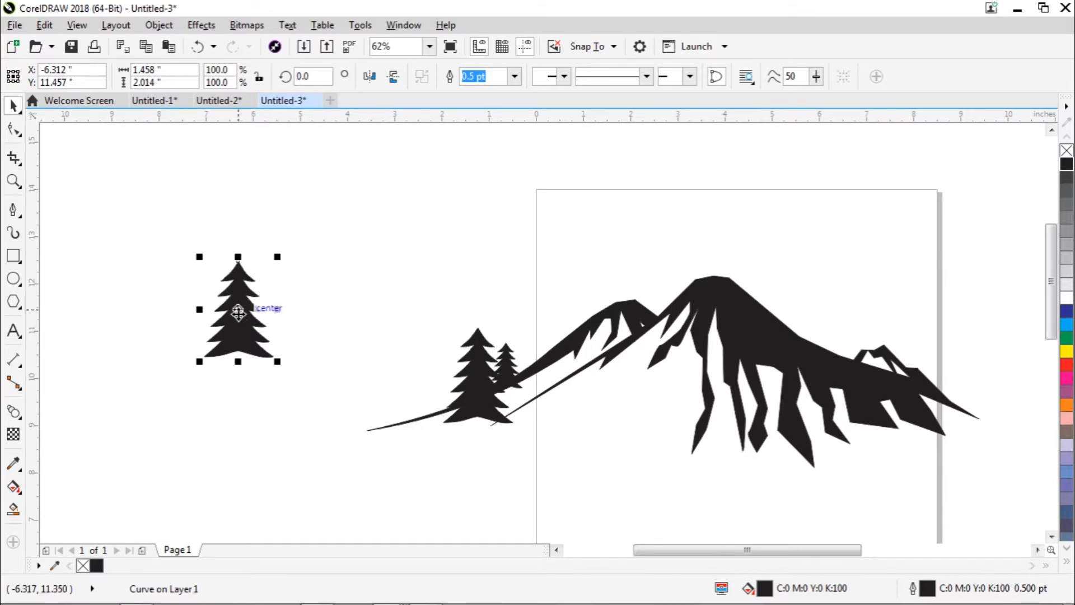
pyautogui.moveTo(238, 312); pyautogui.dragTo(945, 371)
pyautogui.moveTo(946, 379)
pyautogui.mouseDown()
pyautogui.moveTo(981, 376)
pyautogui.moveTo(953, 383)
pyautogui.mouseUp()
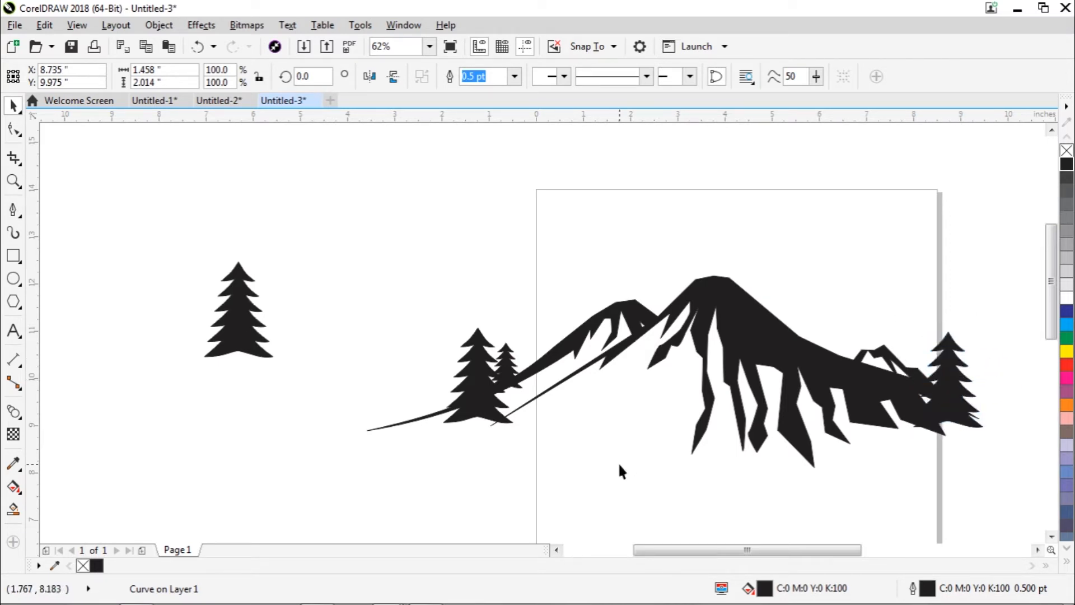
# - Shrink the spare tree to about 0.71 × 0.98 inches and place it below the main mountain's left slope, at about X 1.50, Y 9.38
pyautogui.moveTo(242, 337); pyautogui.dragTo(266, 373)
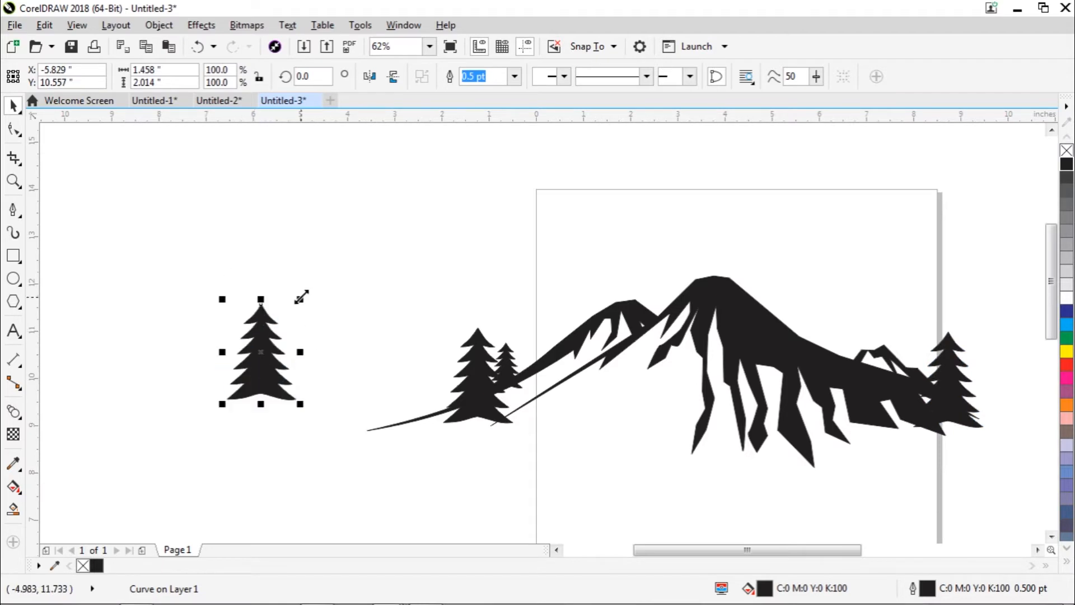
pyautogui.moveTo(302, 297); pyautogui.dragTo(280, 326)
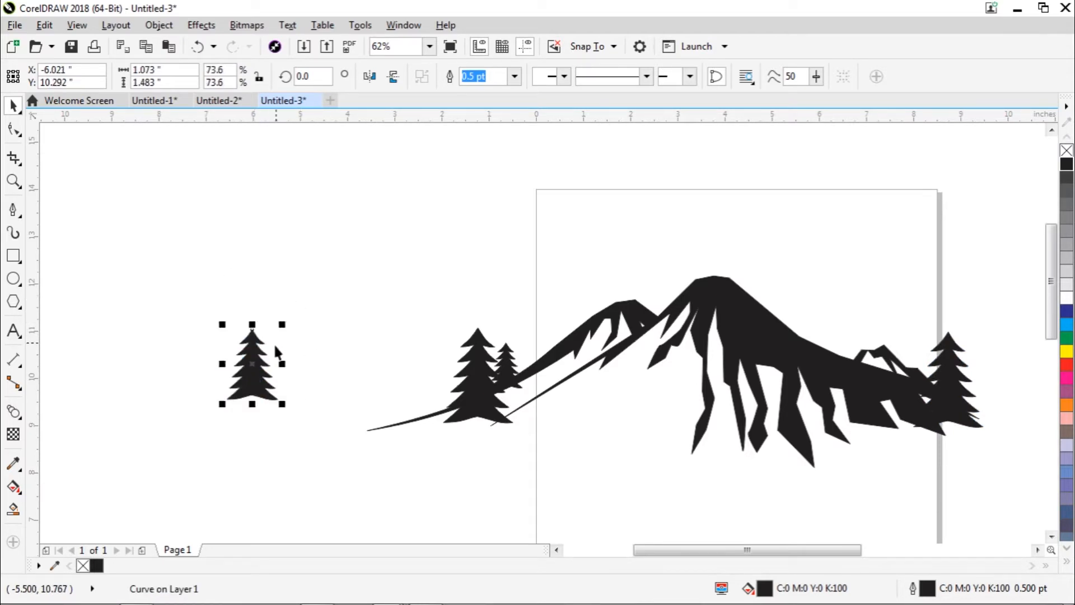
pyautogui.moveTo(259, 366); pyautogui.dragTo(584, 413)
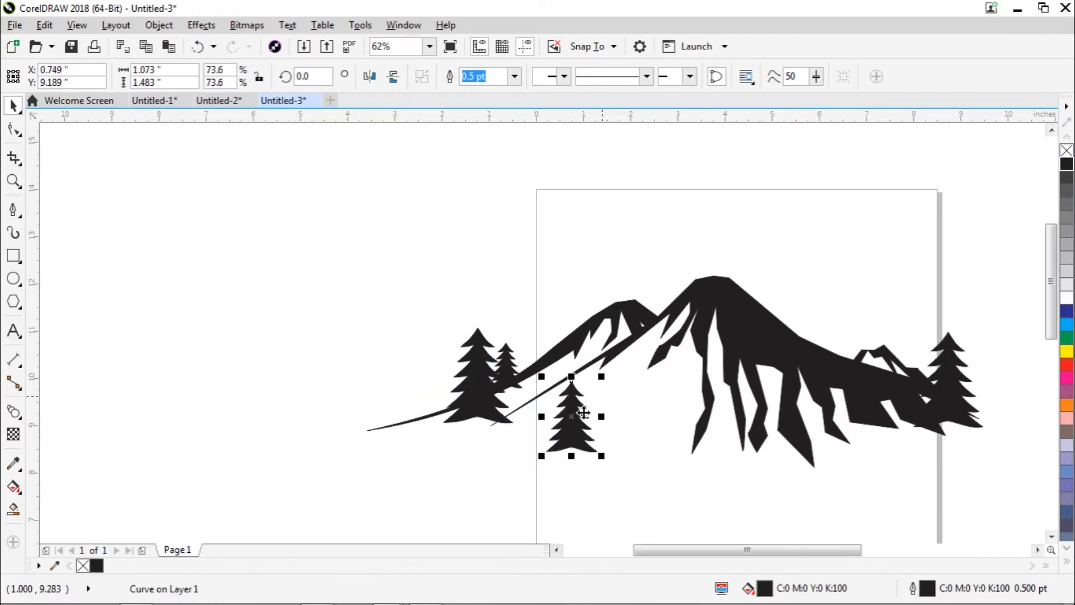
pyautogui.moveTo(603, 374); pyautogui.dragTo(606, 407)
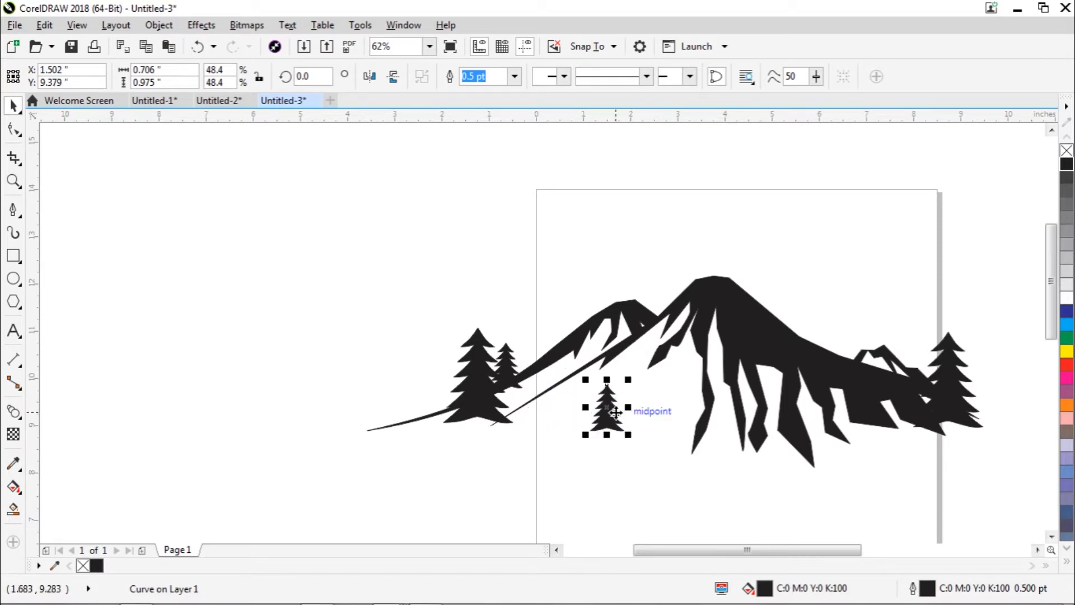
pyautogui.click(402, 274)
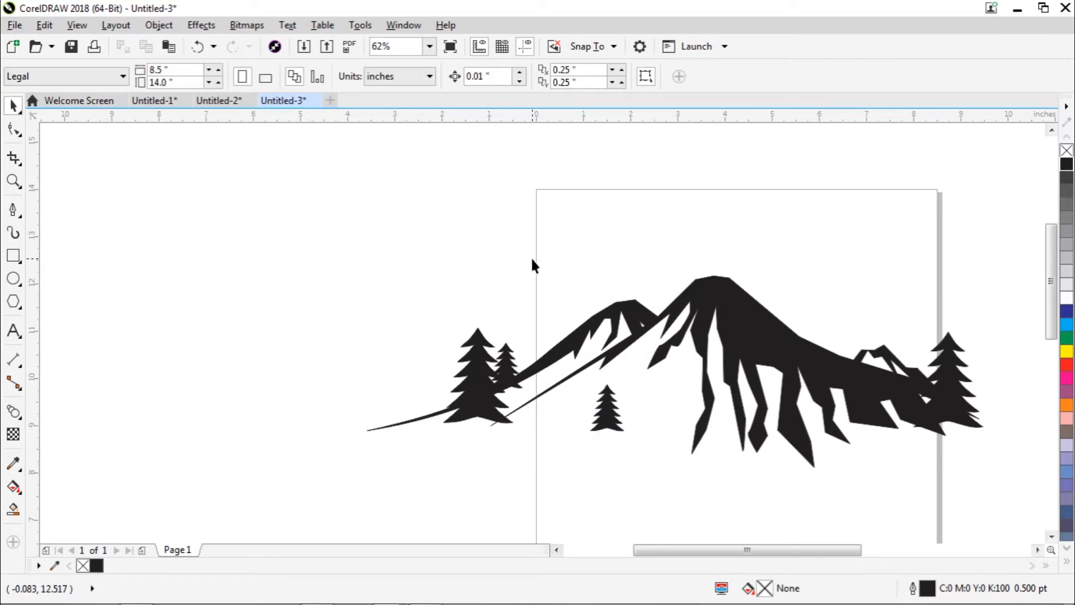
# - Weld all the mountains and trees into one shape and move it up to about X 3.13, Y 12.35 inches
pyautogui.scroll(-2, 791, 430)
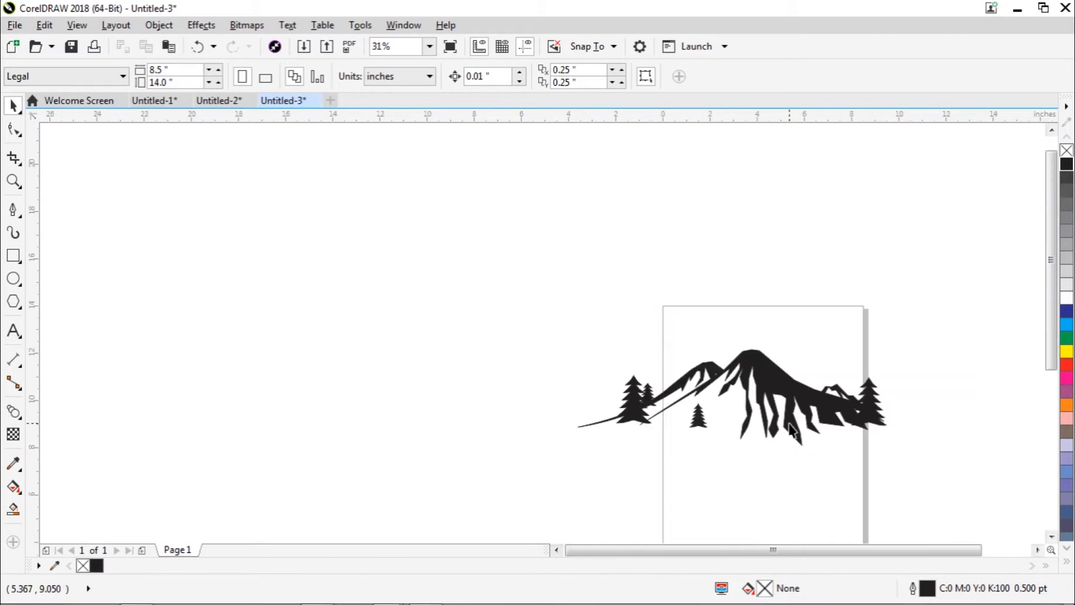
pyautogui.hscroll(2, 980, 553)
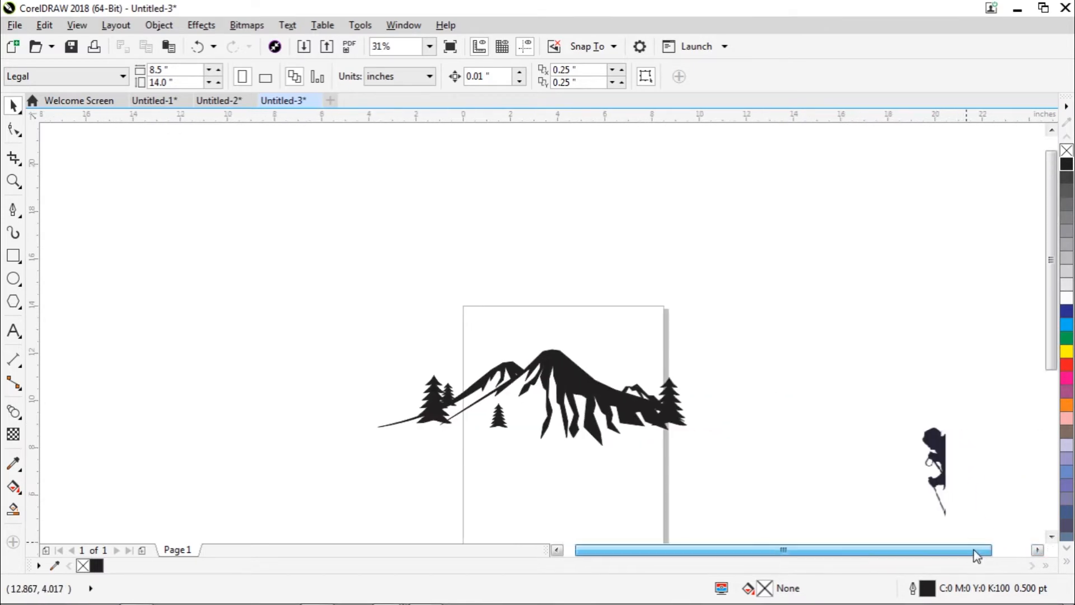
pyautogui.scroll(-1, 1056, 361)
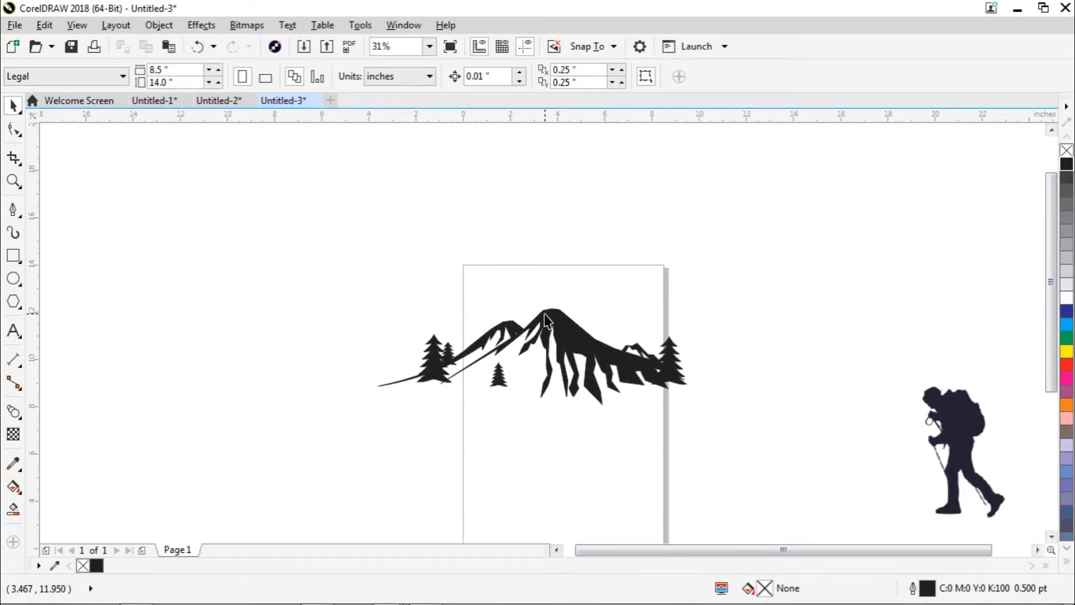
pyautogui.moveTo(270, 223); pyautogui.dragTo(765, 449)
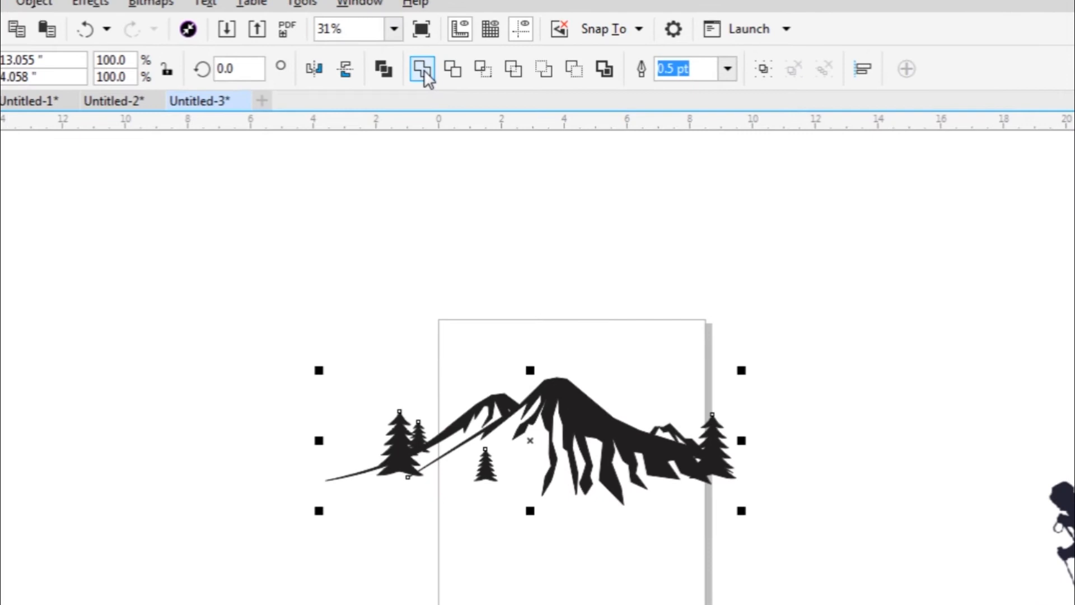
pyautogui.click(451, 76)
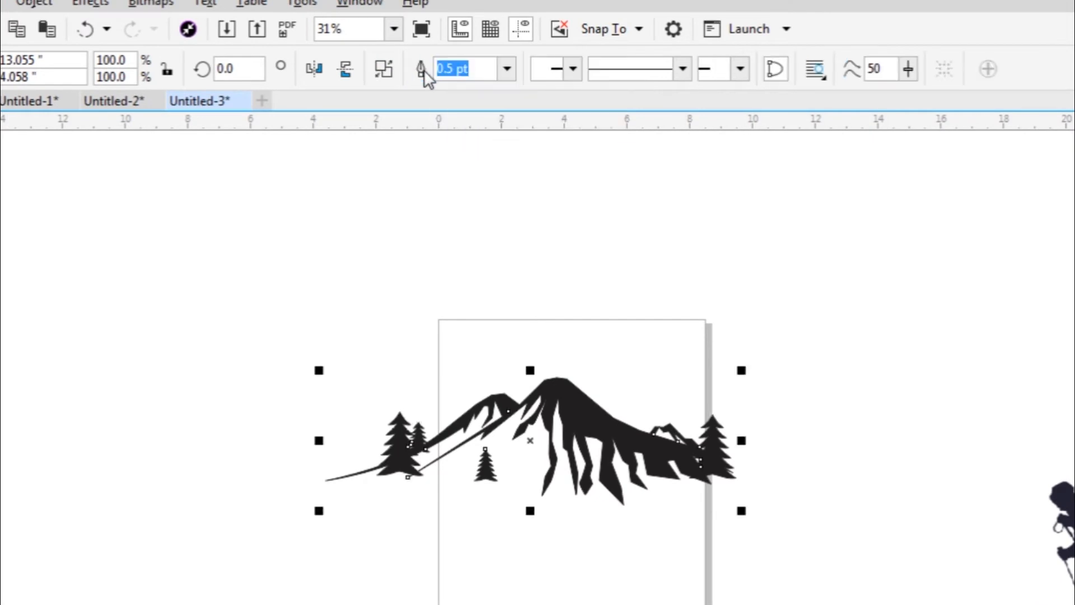
pyautogui.moveTo(571, 358); pyautogui.dragTo(572, 306)
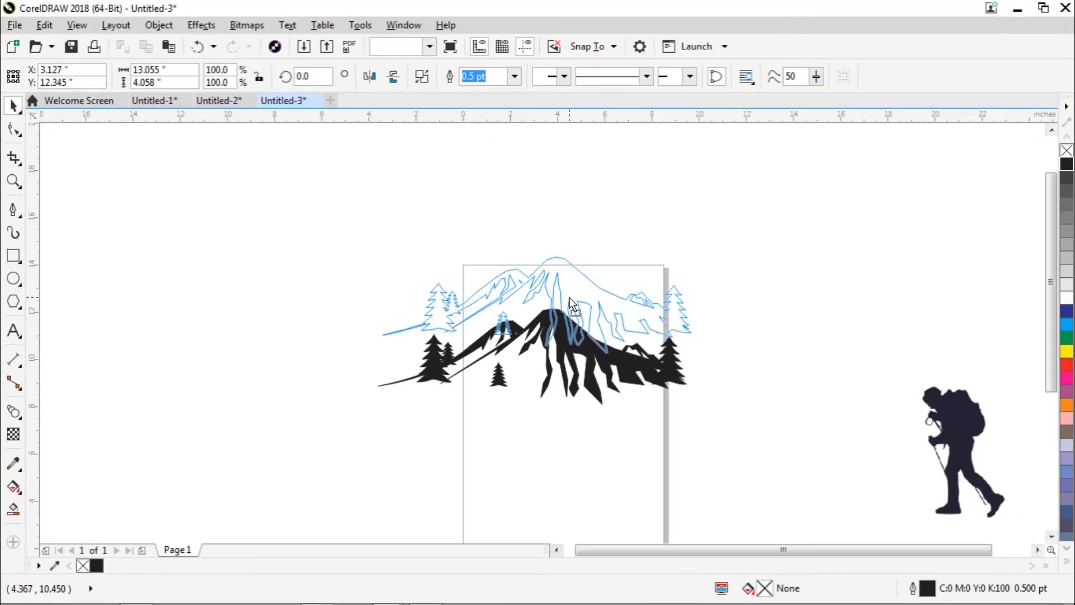
pyautogui.click(458, 435)
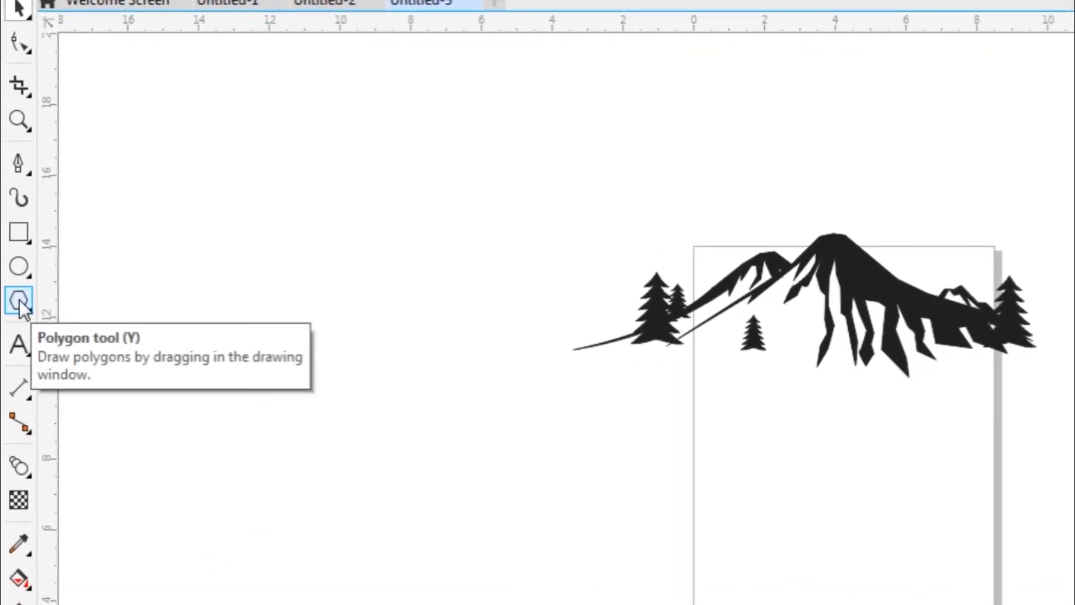
# - Draw a polygon in the empty area left of the mountains and set it to 6 sides, about 6.64 × 7.67 inches
pyautogui.click(19, 300)
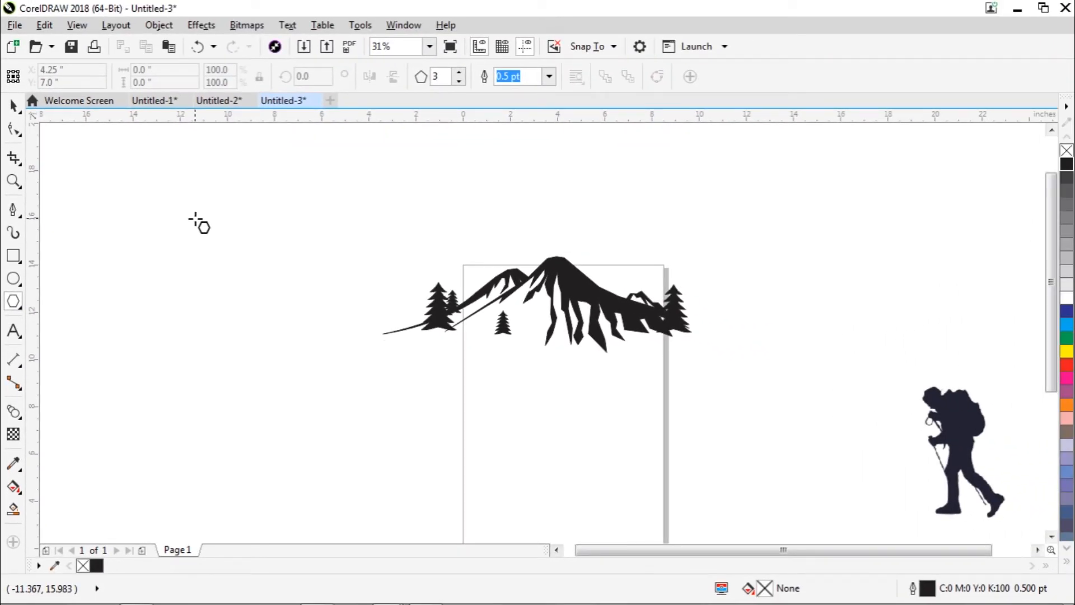
pyautogui.moveTo(198, 219); pyautogui.dragTo(367, 359)
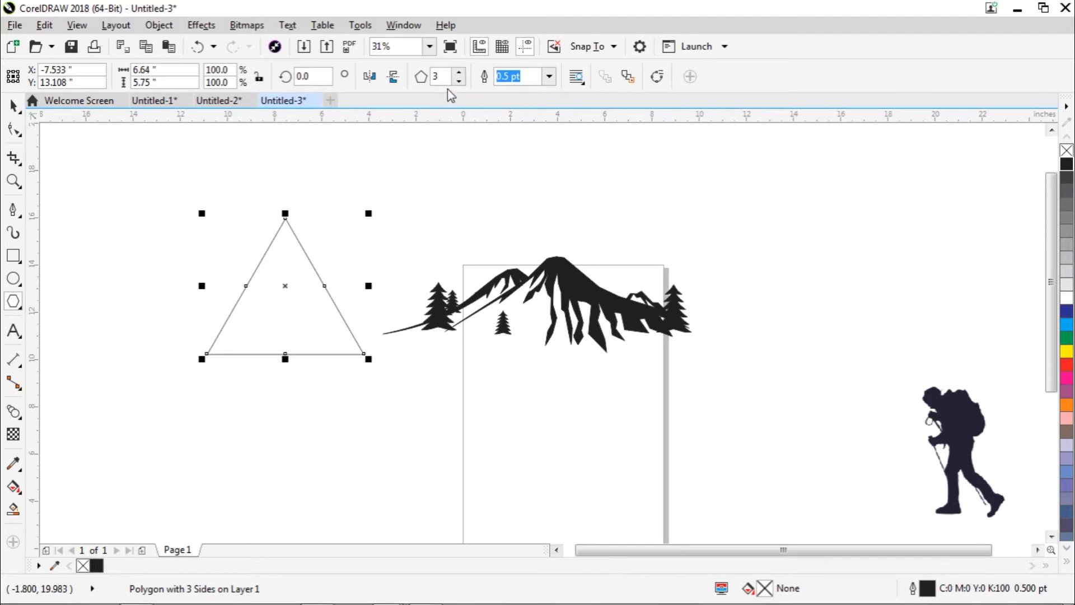
pyautogui.click(459, 72)
pyautogui.click(459, 72)
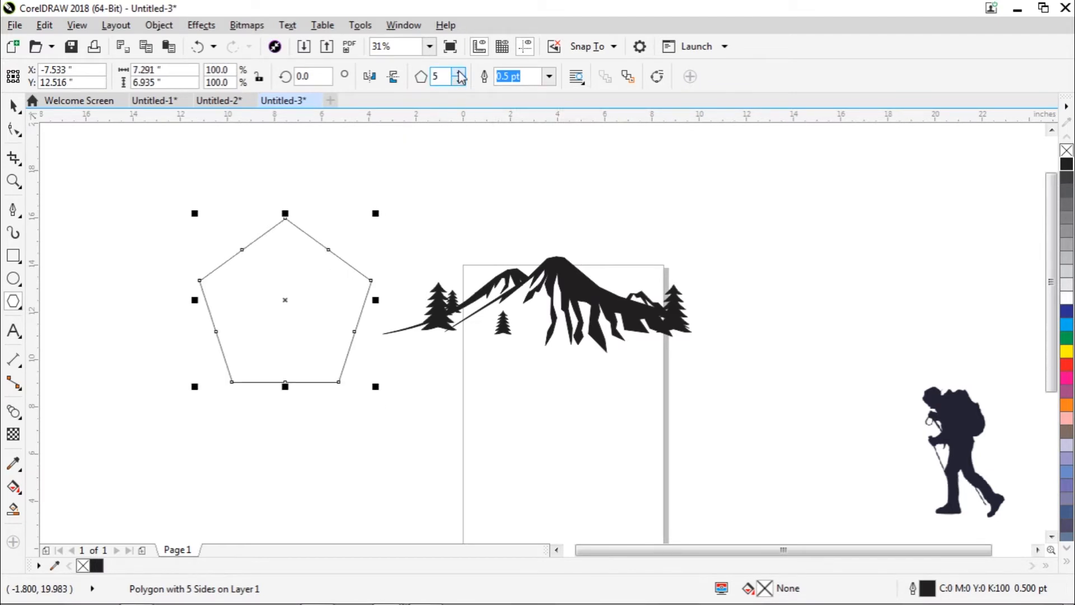
pyautogui.click(459, 73)
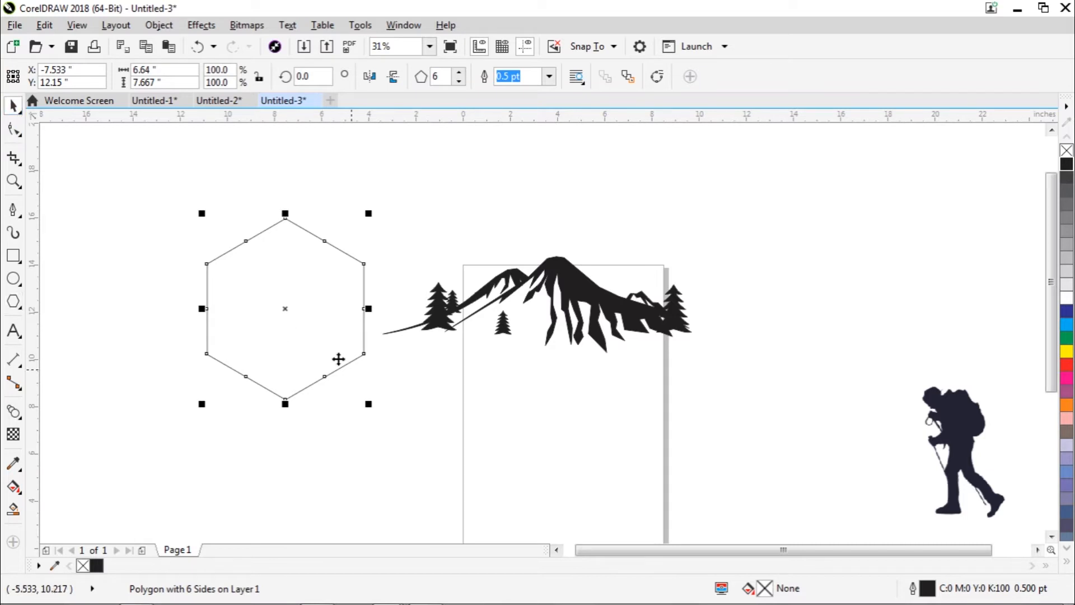
# - Convert the hexagon to curves
pyautogui.click(157, 26)
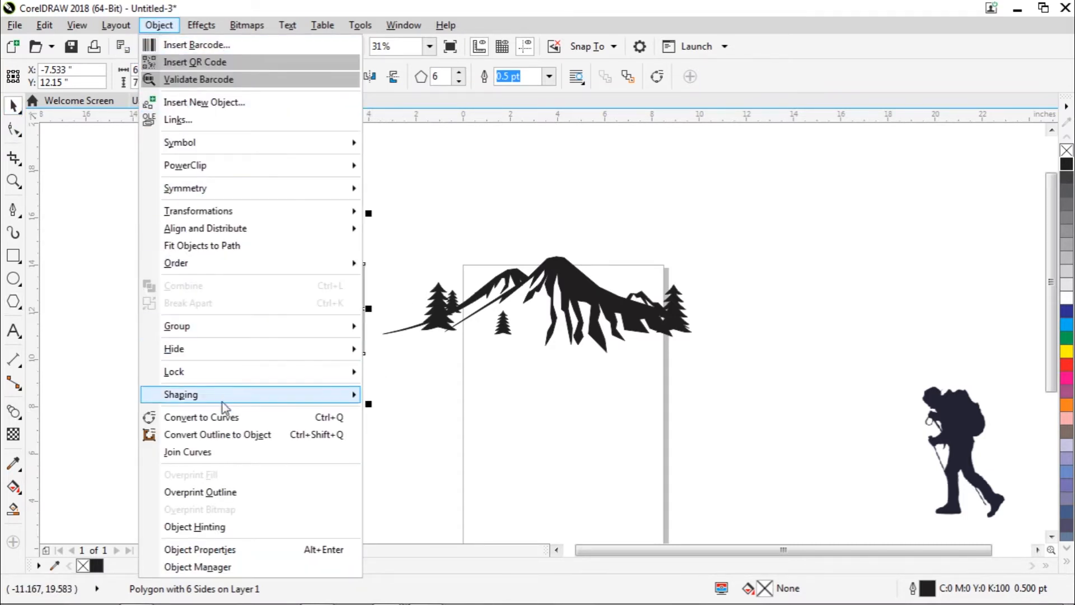
pyautogui.click(224, 416)
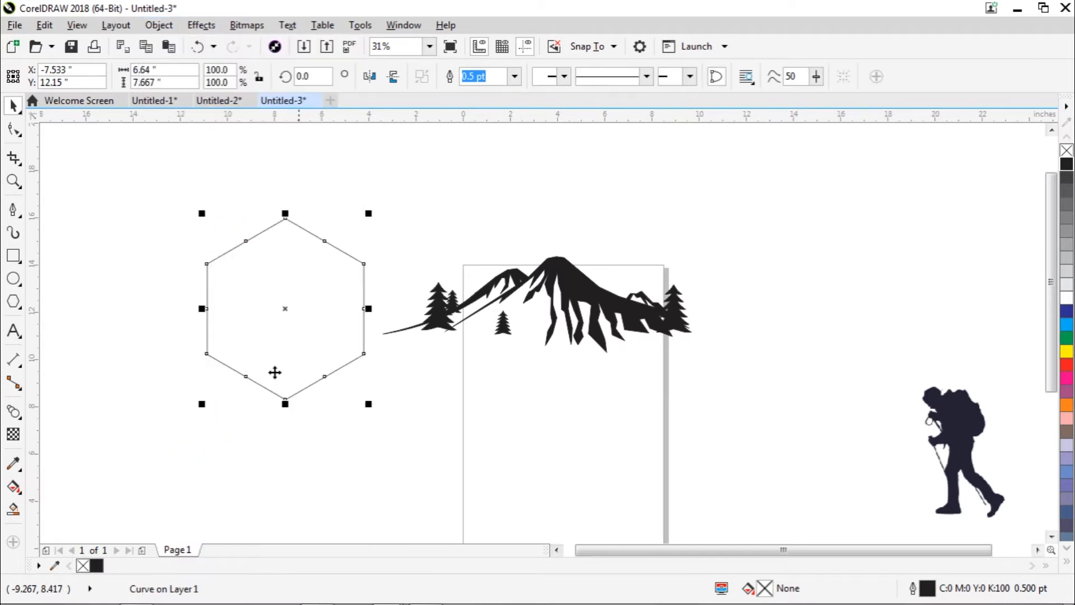
pyautogui.click(422, 197)
# - Delete the hexagon's top corner node and the midpoint nodes of its two upper edges to leave a flat top
pyautogui.click(14, 134)
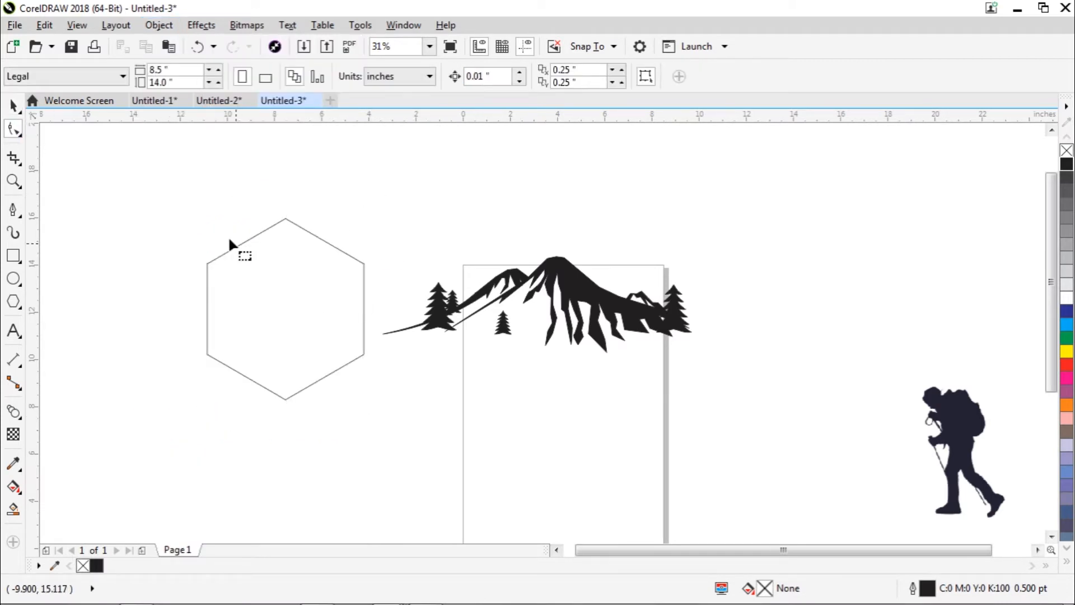
pyautogui.click(236, 246)
pyautogui.hotkey('ctrl', 'z')
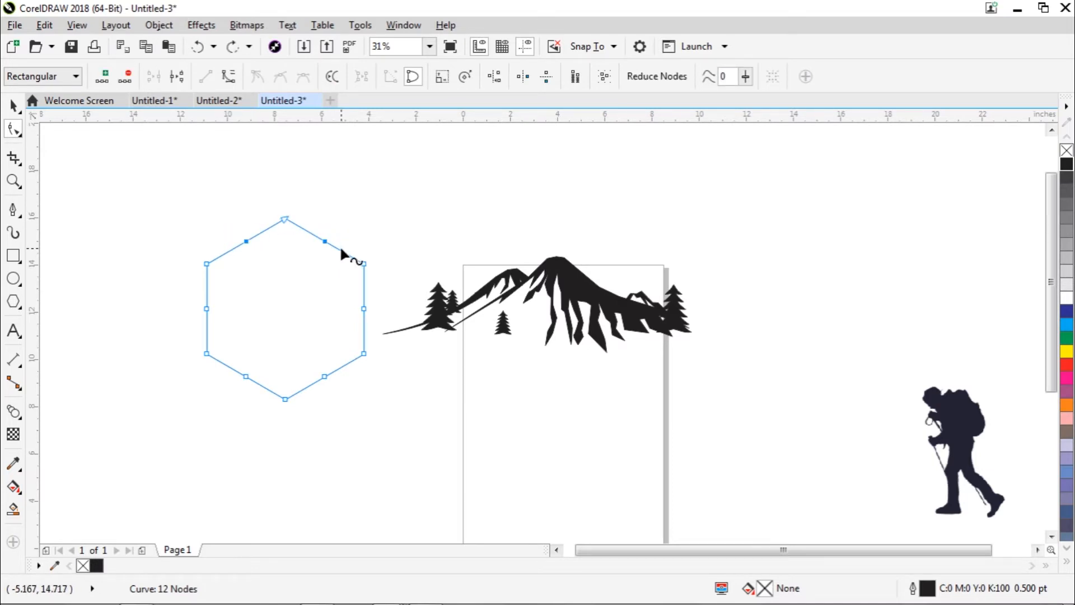
pyautogui.press('Delete')
pyautogui.moveTo(244, 189); pyautogui.dragTo(346, 273)
pyautogui.press('Delete')
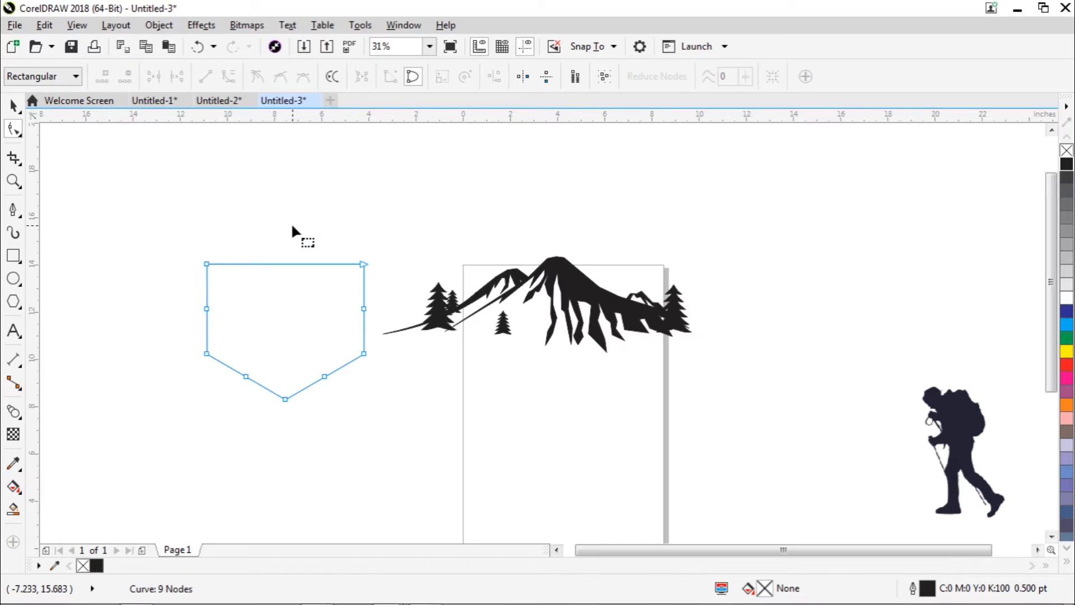
pyautogui.hotkey('ctrl', 'z')
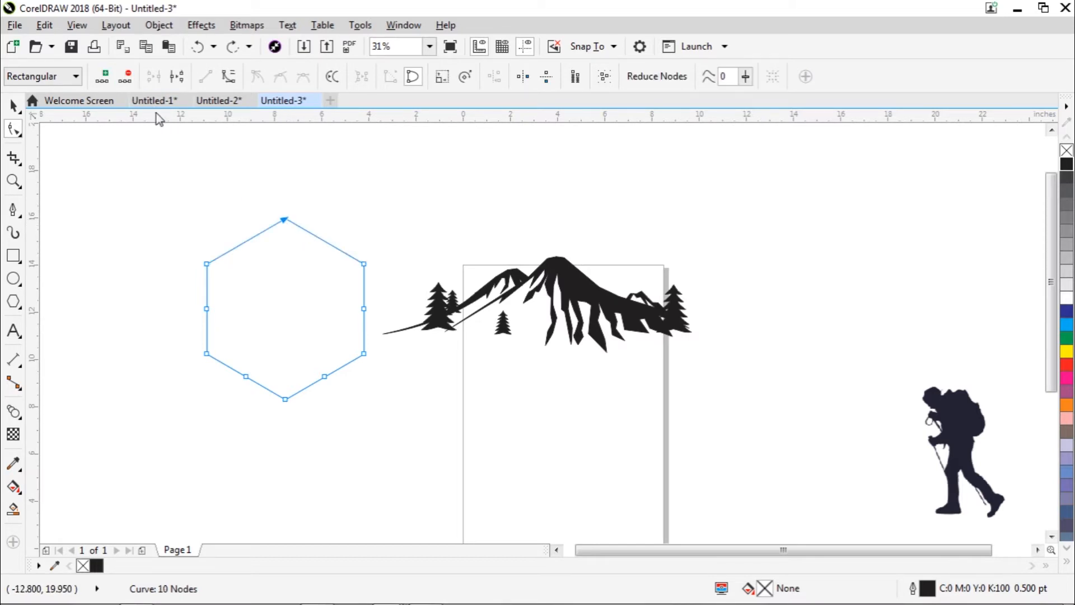
pyautogui.click(127, 77)
# - Stretch the flat-topped shape downward to a height of about 9.35 inches, keeping its width
pyautogui.click(19, 111)
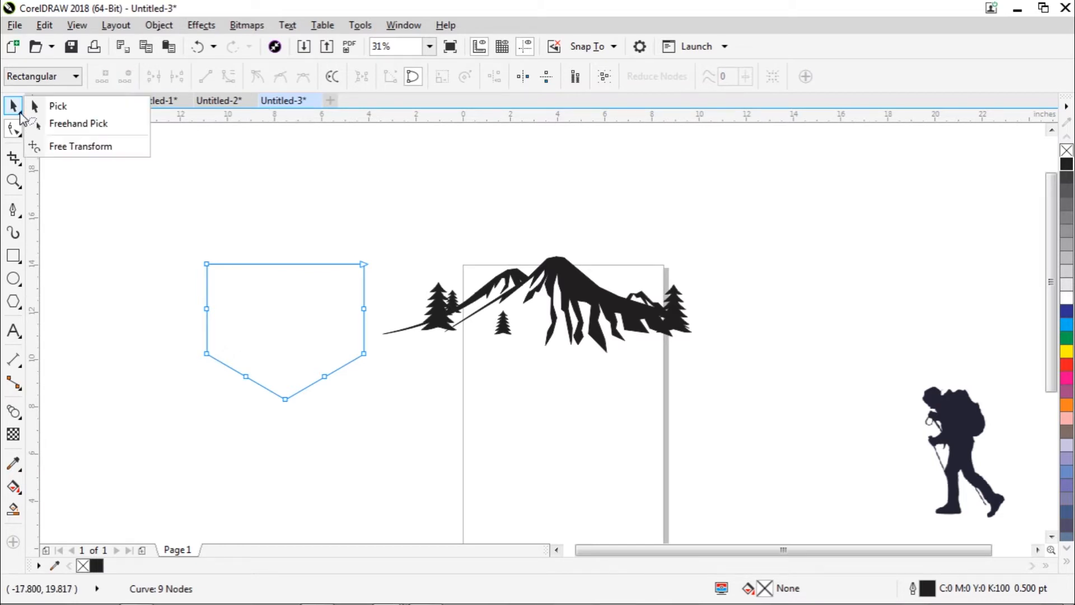
pyautogui.click(46, 104)
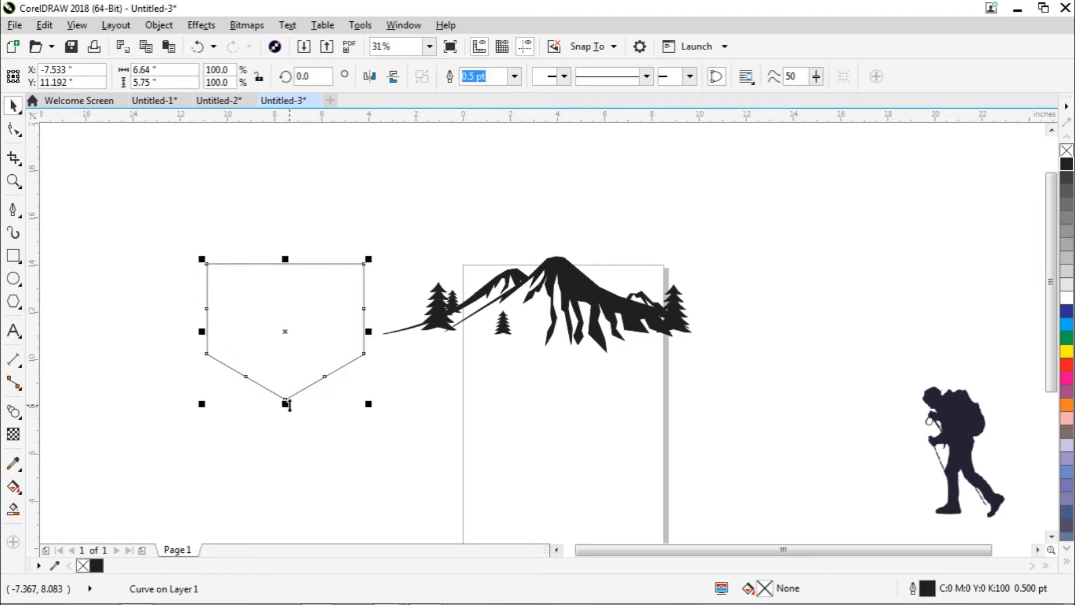
pyautogui.moveTo(288, 404); pyautogui.dragTo(287, 489)
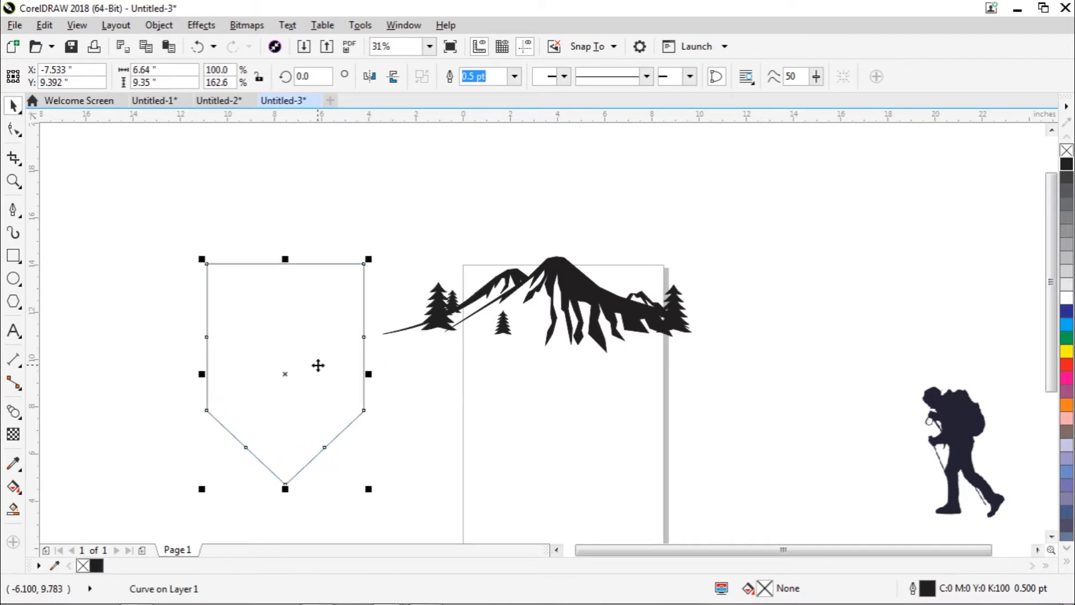
# - Enlarge the pointed frame to about 9.32 × 13.13 inches and position it over the mountains at about X 3.66, Y 10.19
pyautogui.moveTo(371, 258); pyautogui.dragTo(427, 233)
pyautogui.moveTo(306, 359); pyautogui.dragTo(560, 356)
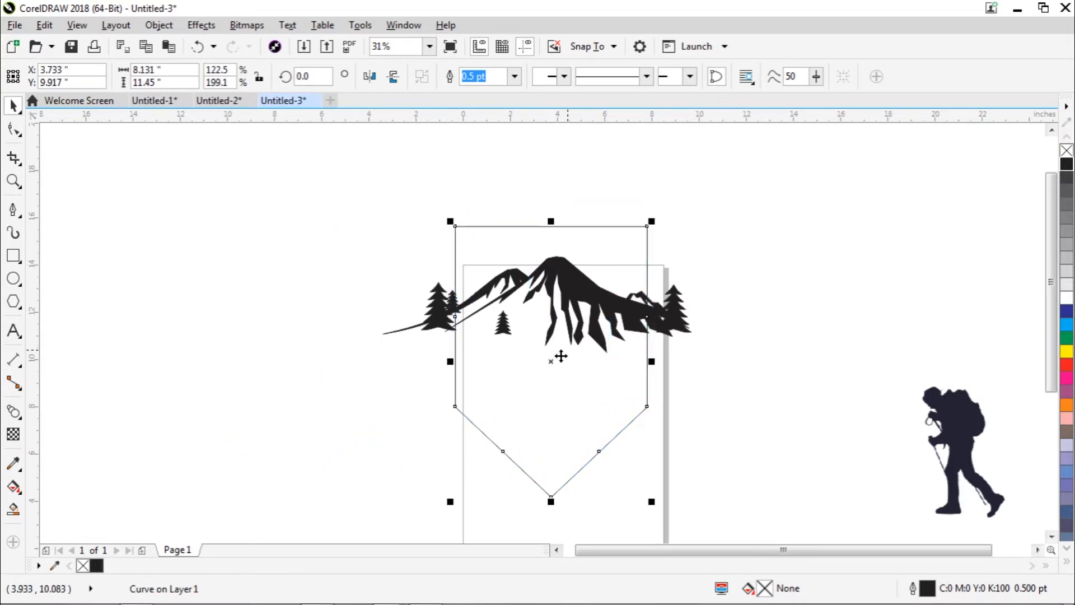
pyautogui.moveTo(652, 220); pyautogui.dragTo(698, 204)
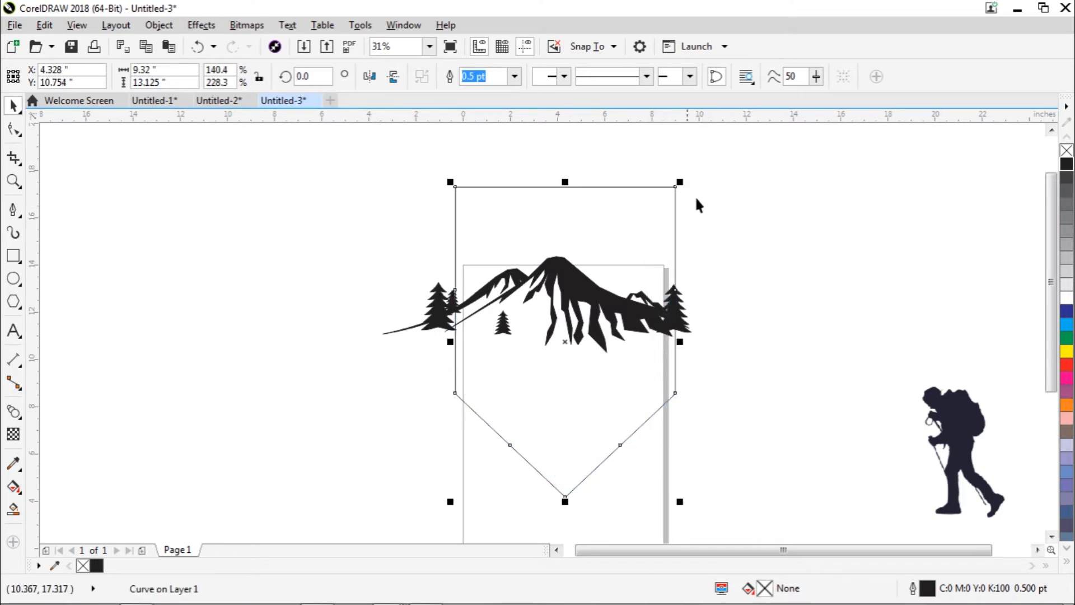
pyautogui.moveTo(648, 239); pyautogui.dragTo(632, 252)
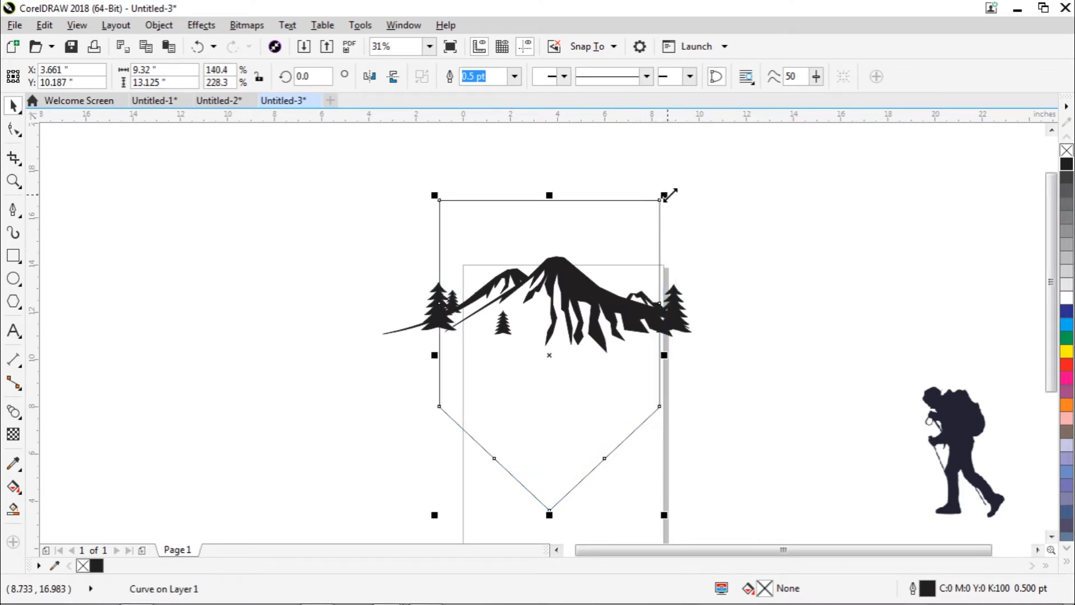
# - Enlarge the pointed frame further to about 10.53 × 14.83 inches, keeping it around the mountains
pyautogui.moveTo(666, 196); pyautogui.dragTo(707, 173)
pyautogui.moveTo(641, 251)
pyautogui.mouseDown()
pyautogui.moveTo(628, 269)
pyautogui.moveTo(628, 258)
pyautogui.mouseUp()
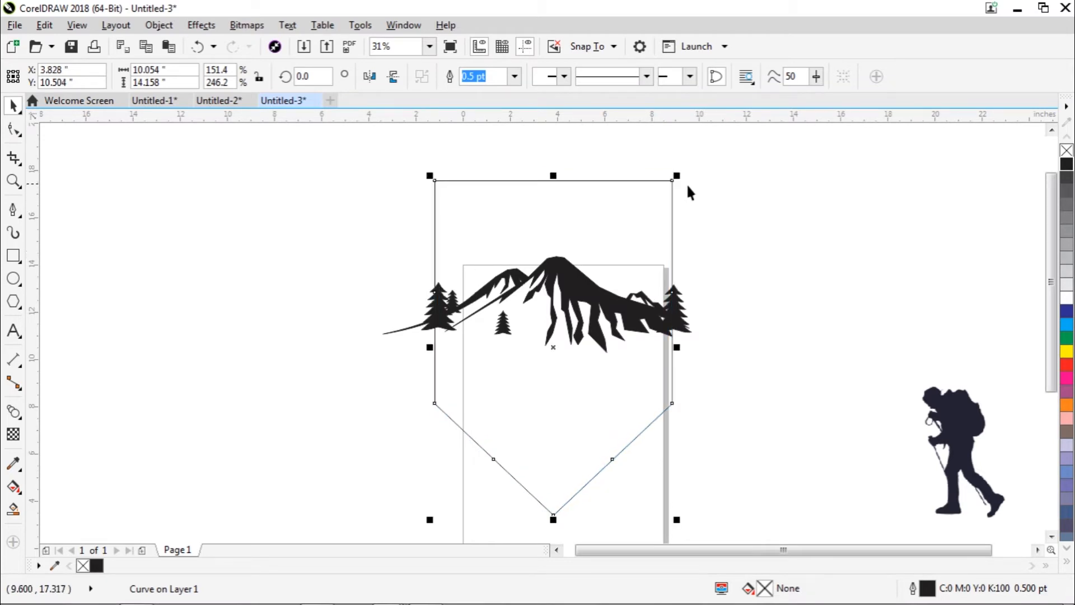
pyautogui.moveTo(679, 178); pyautogui.dragTo(693, 170)
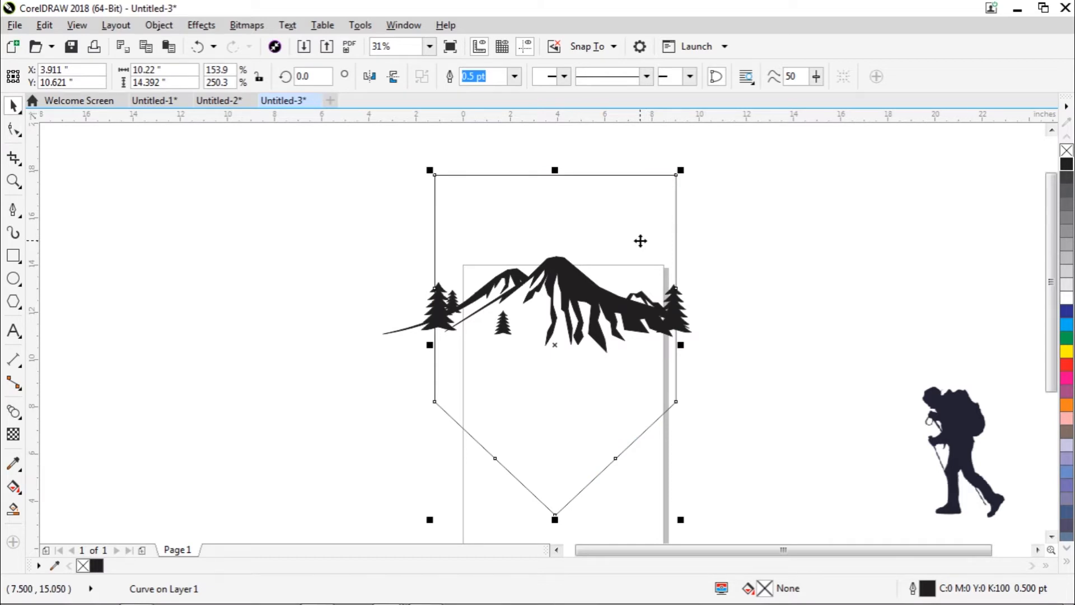
pyautogui.moveTo(639, 240)
pyautogui.mouseDown()
pyautogui.moveTo(639, 281)
pyautogui.moveTo(639, 242)
pyautogui.mouseUp()
pyautogui.moveTo(684, 195); pyautogui.dragTo(692, 185)
# - Stretch the mountain silhouette vertically to about 5.24 inches tall and position it at about X 3.04, Y 12.49
pyautogui.click(616, 330)
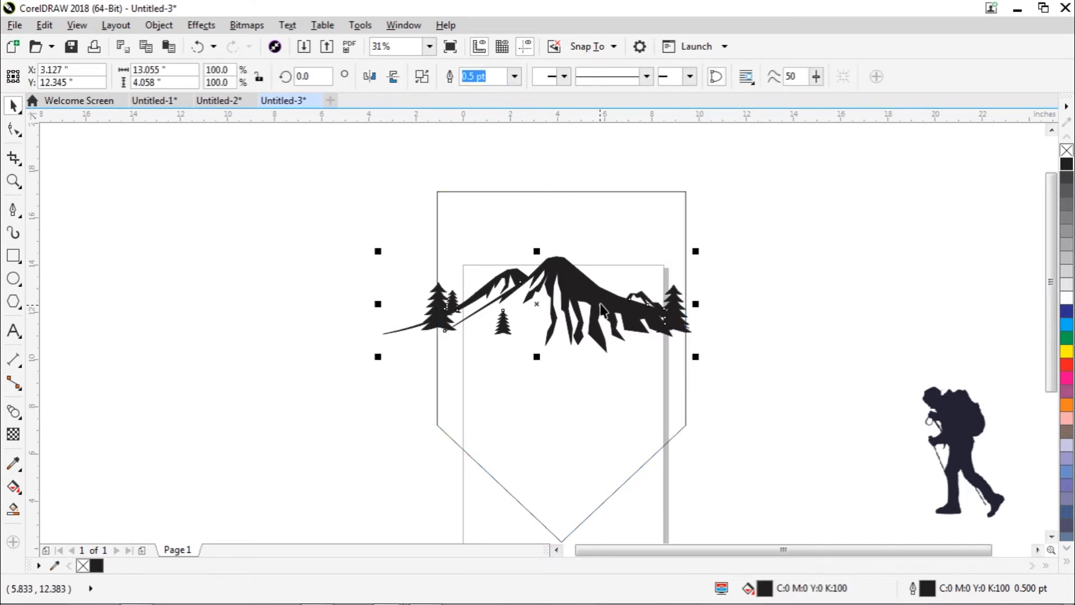
pyautogui.moveTo(537, 360); pyautogui.dragTo(537, 398)
pyautogui.moveTo(570, 344); pyautogui.dragTo(580, 311)
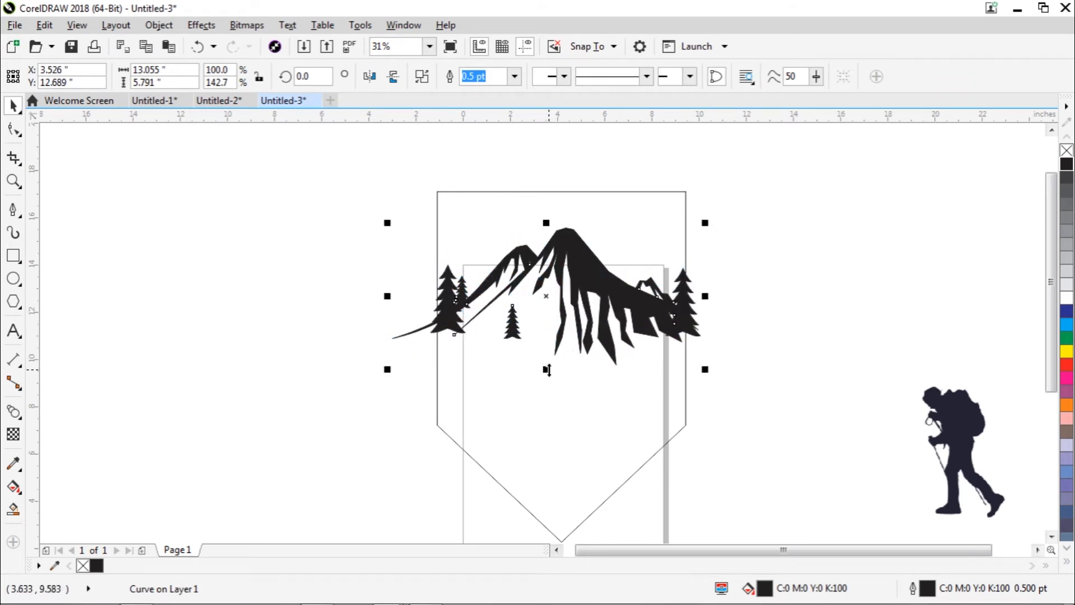
pyautogui.moveTo(547, 369); pyautogui.dragTo(549, 355)
pyautogui.moveTo(576, 295); pyautogui.dragTo(576, 304)
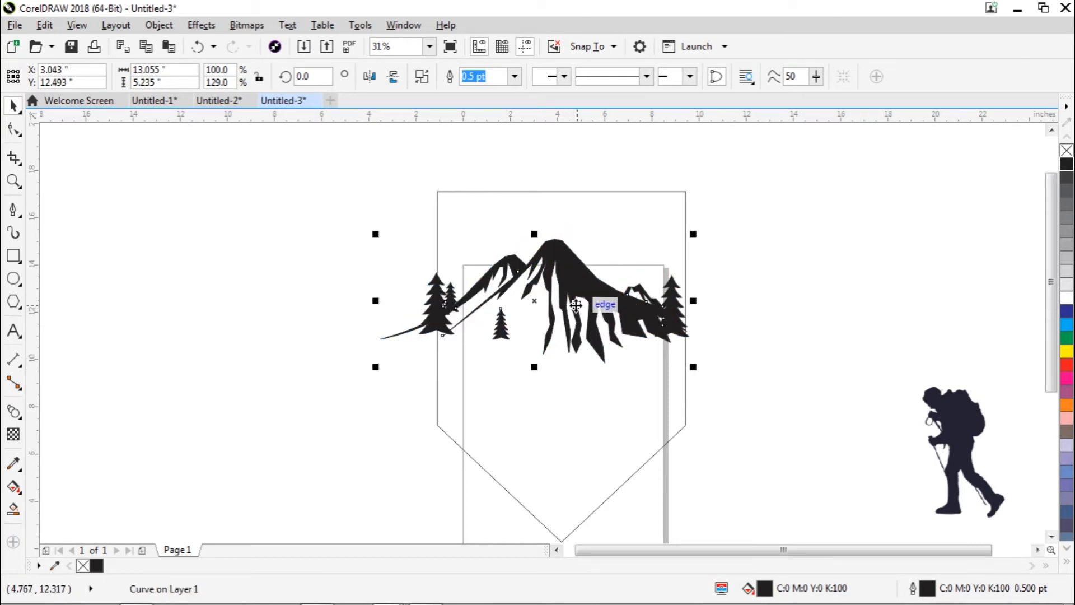
# - Shift the pointed frame to about X 3.80, Y 9.44 so the outer trees overlap its side edges
pyautogui.moveTo(611, 192); pyautogui.dragTo(604, 193)
pyautogui.click(739, 260)
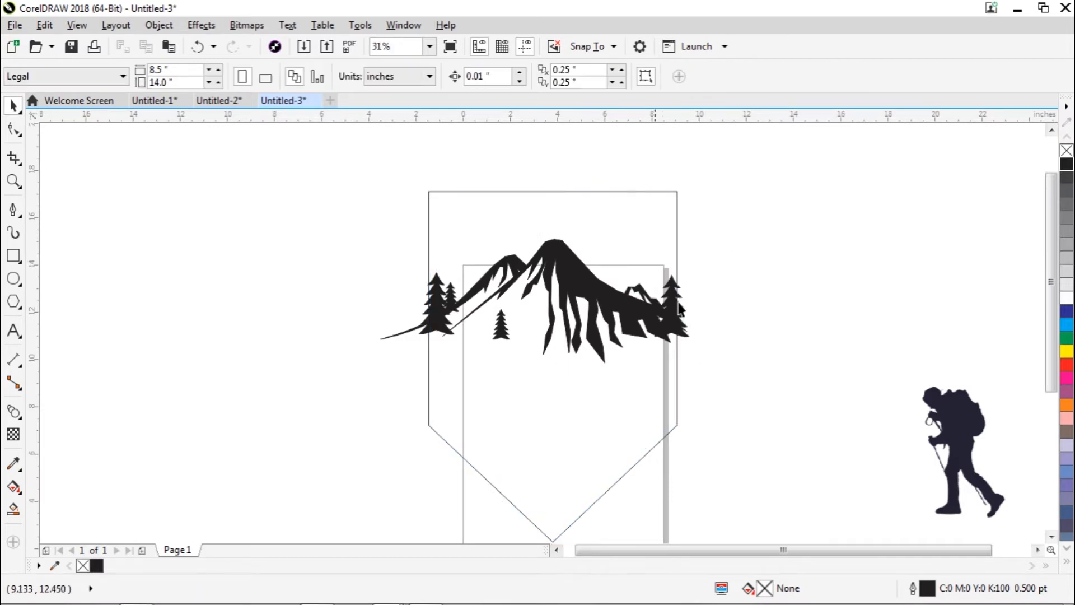
pyautogui.click(586, 192)
pyautogui.moveTo(587, 193); pyautogui.dragTo(587, 194)
pyautogui.click(727, 295)
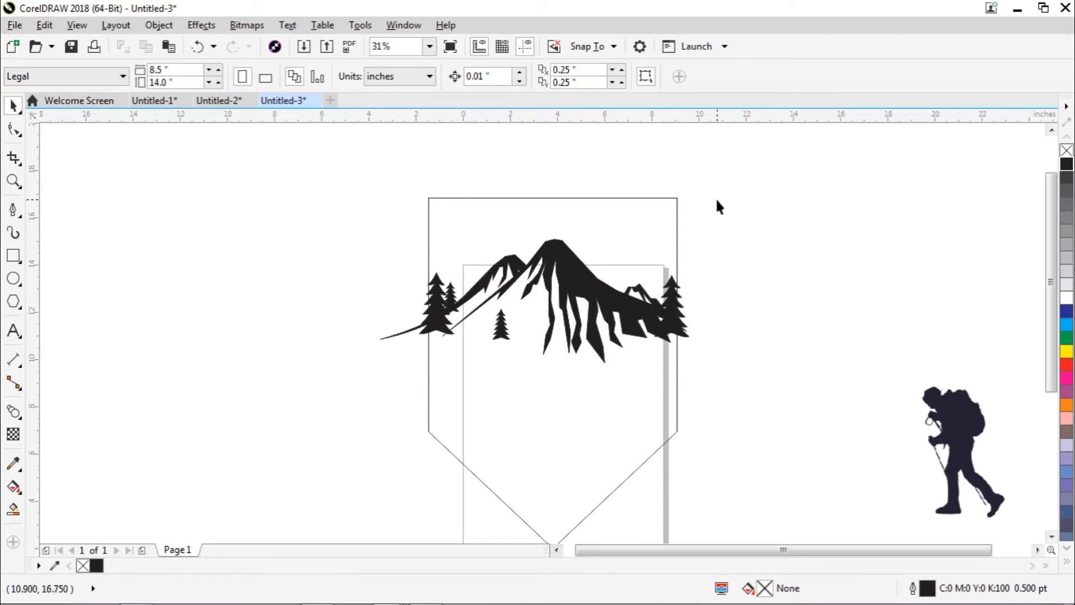
# - Intersect the pointed frame with the mountain silhouette to create a copy clipped to the frame
pyautogui.click(565, 259)
pyautogui.moveTo(277, 159); pyautogui.dragTo(711, 420)
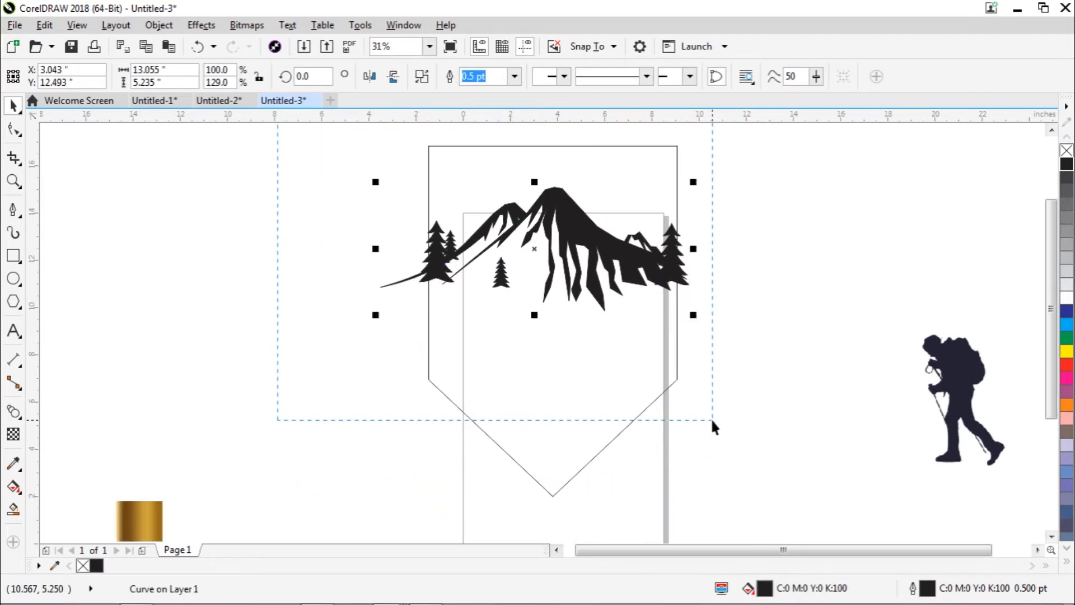
pyautogui.moveTo(751, 519); pyautogui.dragTo(752, 519)
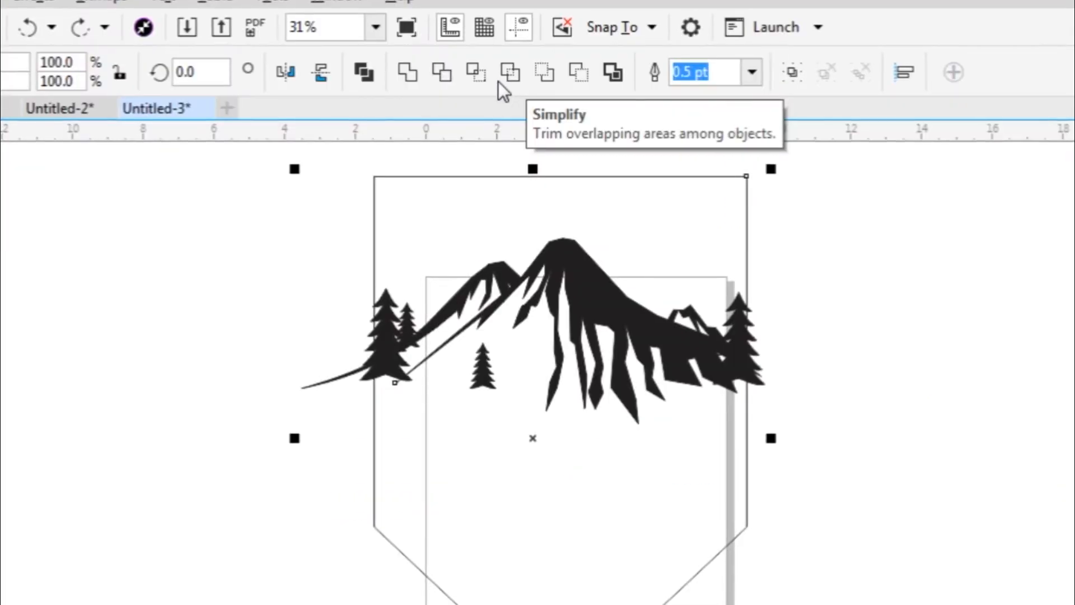
pyautogui.click(480, 73)
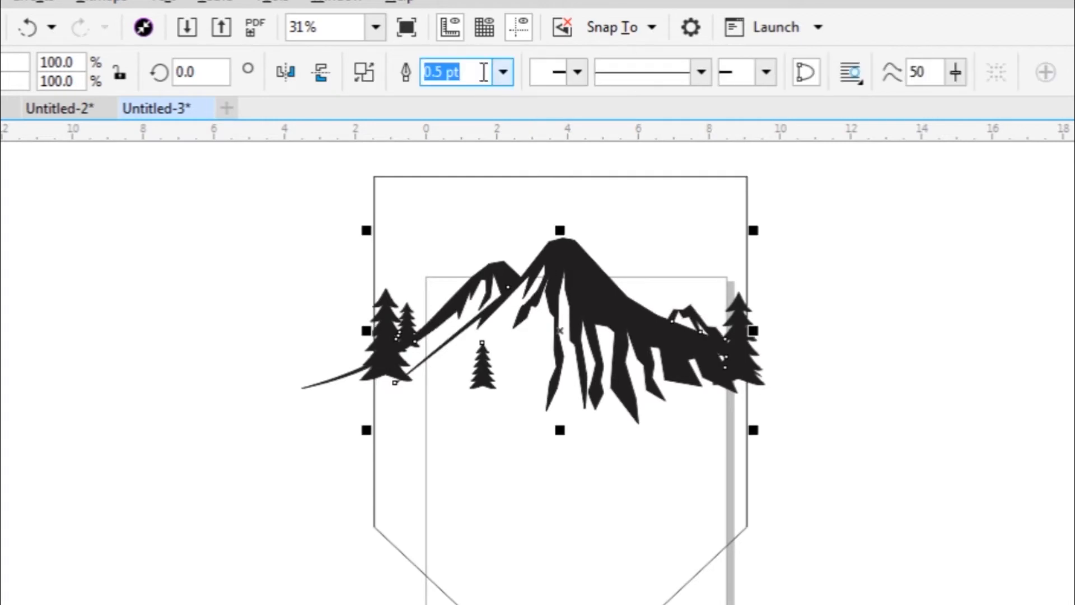
pyautogui.click(811, 330)
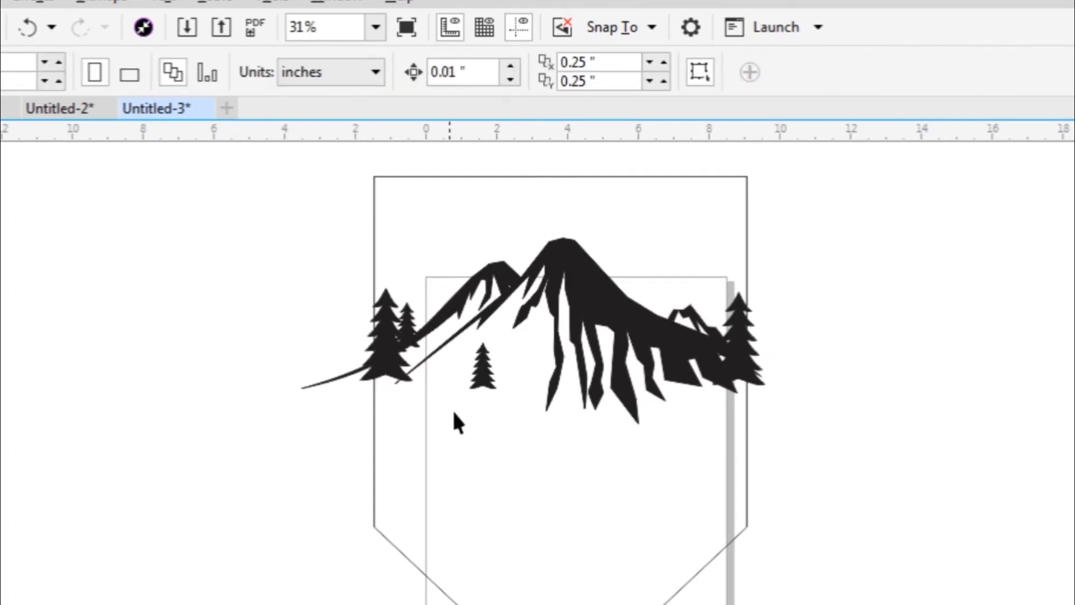
# - Pull the original unclipped mountain silhouette away from the frame and delete it, keeping the clipped copy
pyautogui.click(339, 376)
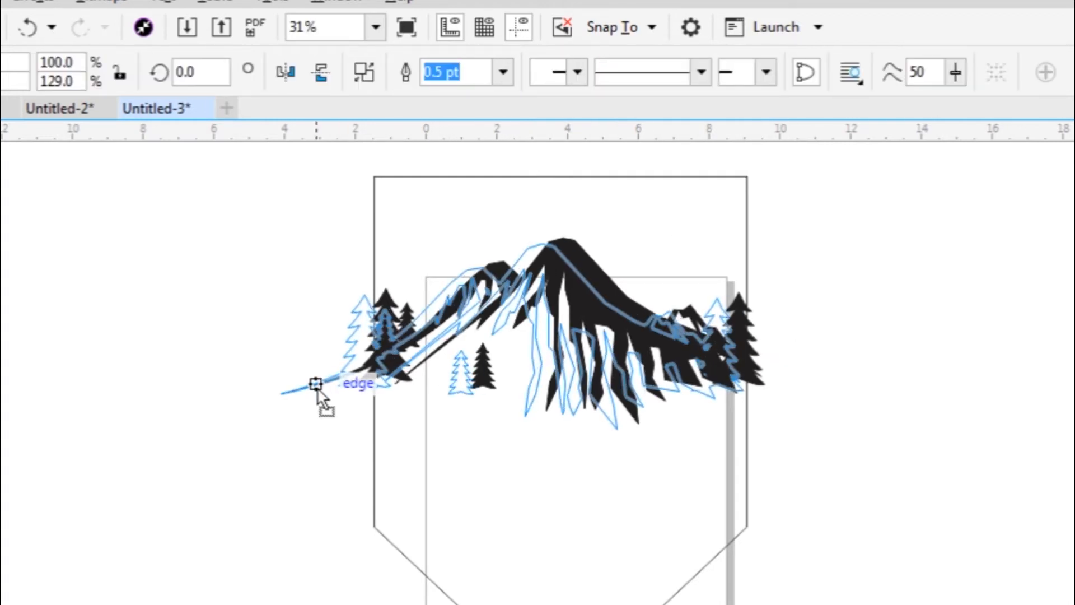
pyautogui.moveTo(571, 274); pyautogui.dragTo(297, 362)
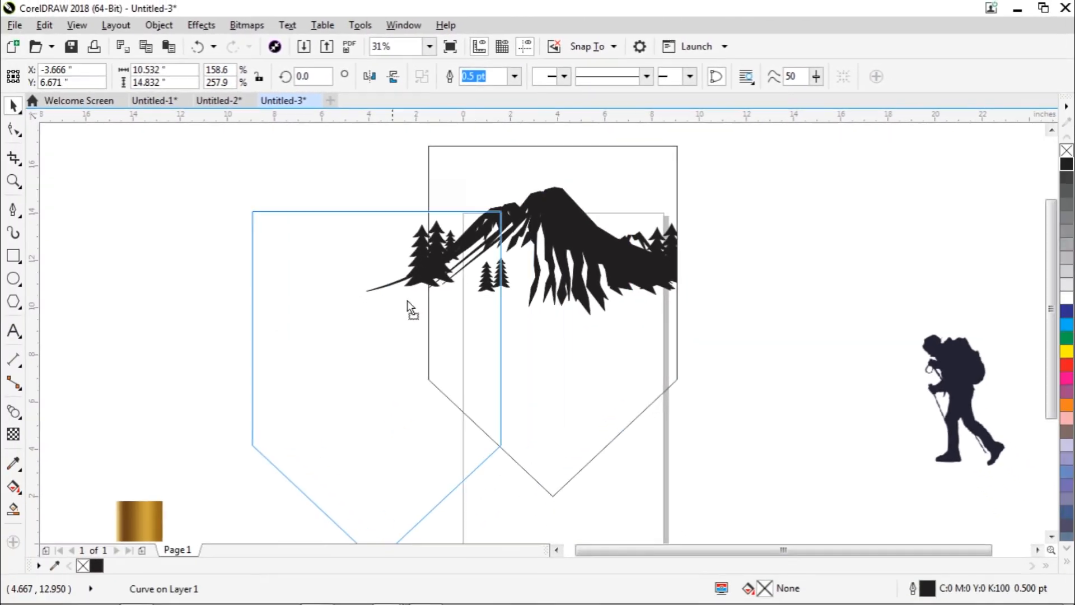
pyautogui.hotkey('ctrl', 'z')
pyautogui.click(738, 294)
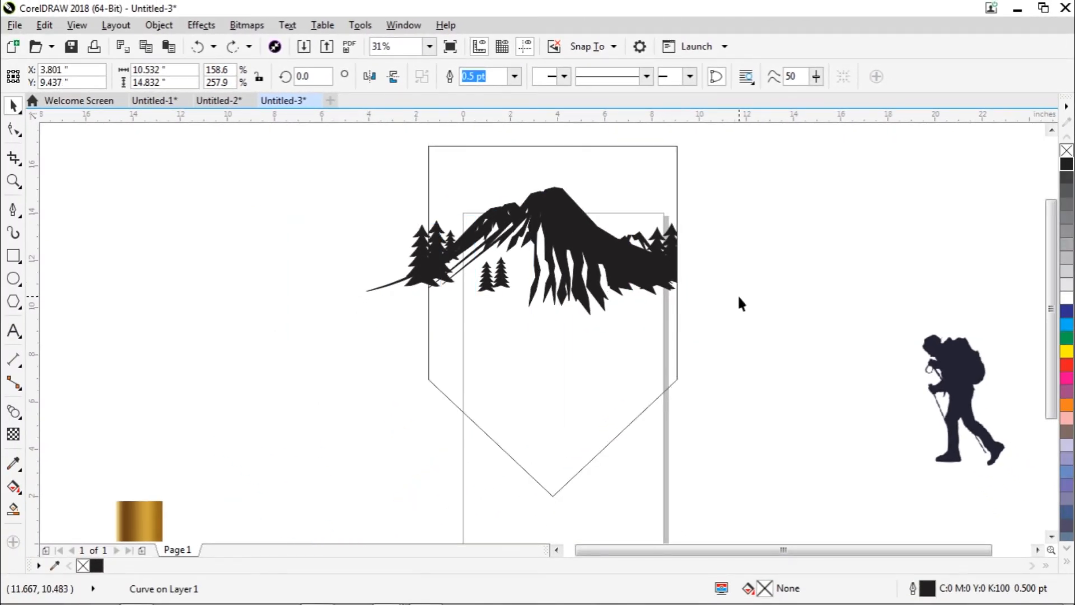
pyautogui.moveTo(414, 274); pyautogui.dragTo(160, 304)
pyautogui.moveTo(343, 281); pyautogui.dragTo(267, 284)
pyautogui.press('Delete')
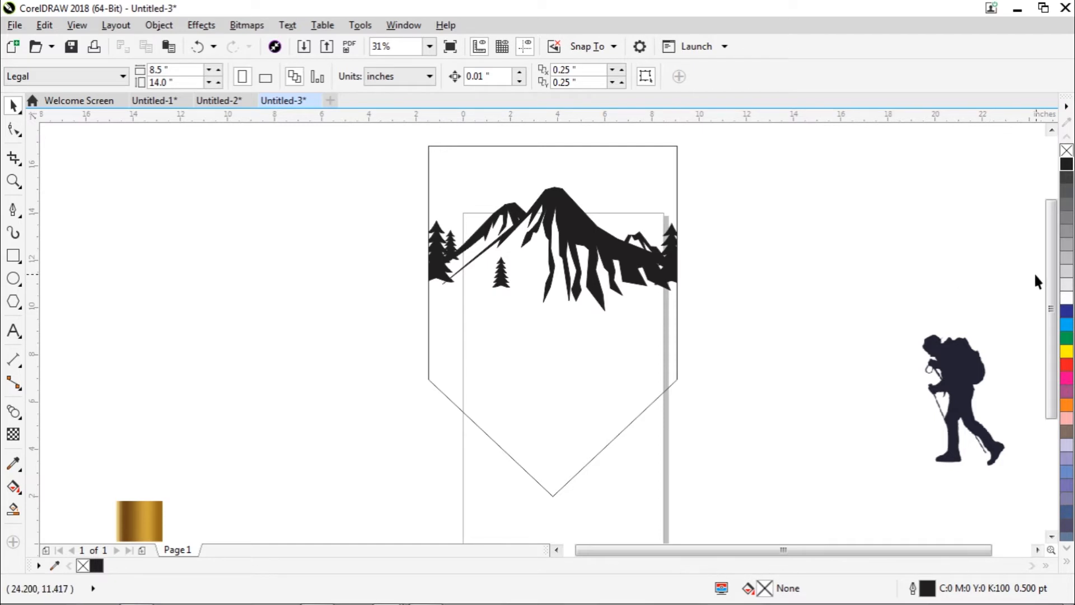
pyautogui.scroll(1, 1041, 280)
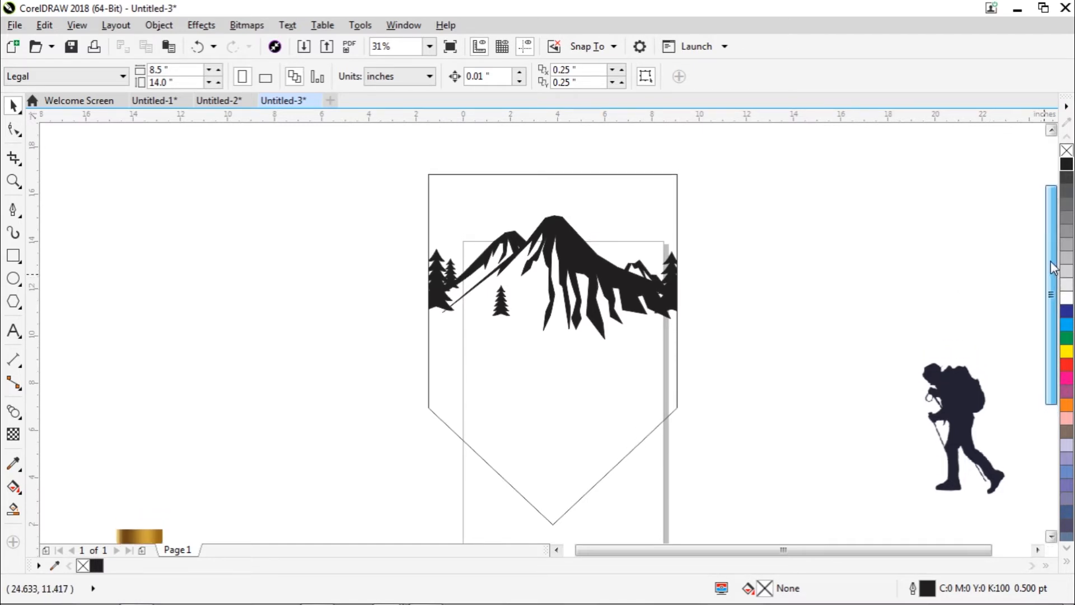
pyautogui.click(677, 218)
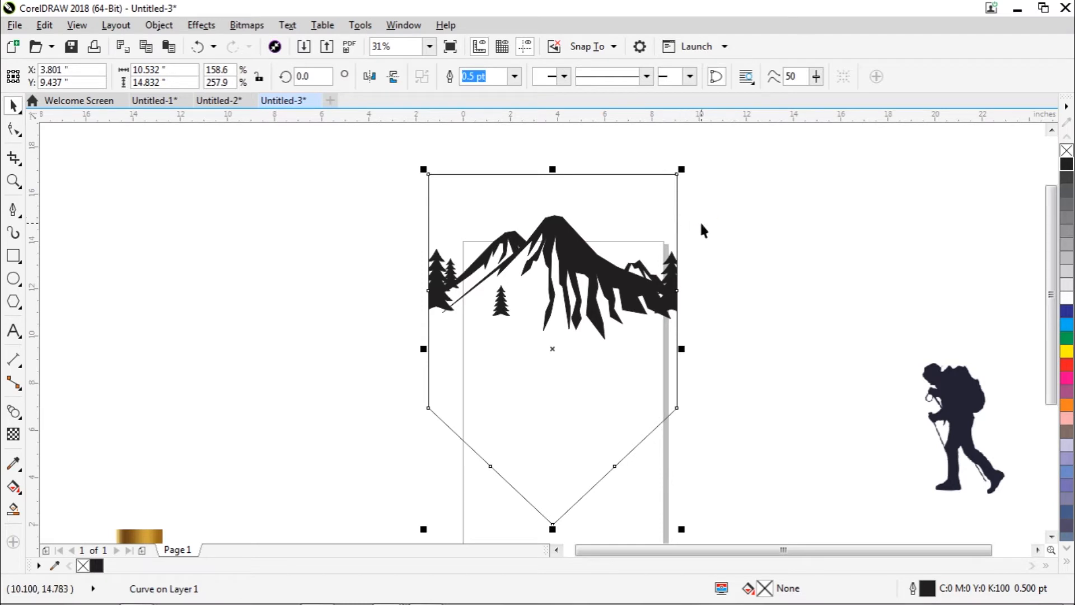
pyautogui.click(716, 250)
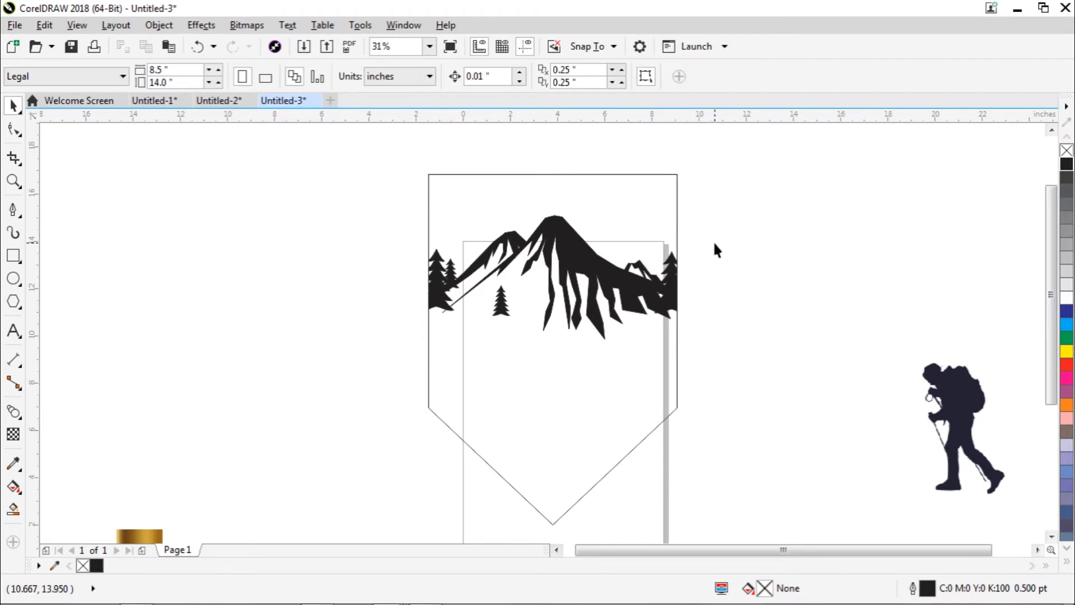
# - Draw five separate ellipses of varied proportions, about 1 to 2 inches across, in a row on the empty area left of the frame
pyautogui.click(12, 209)
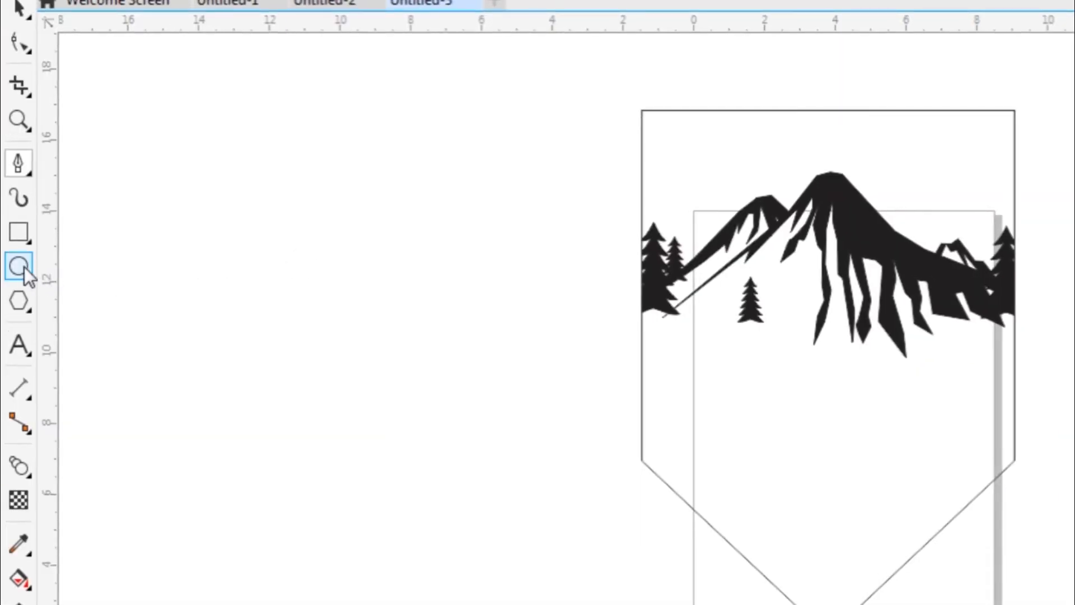
pyautogui.click(19, 267)
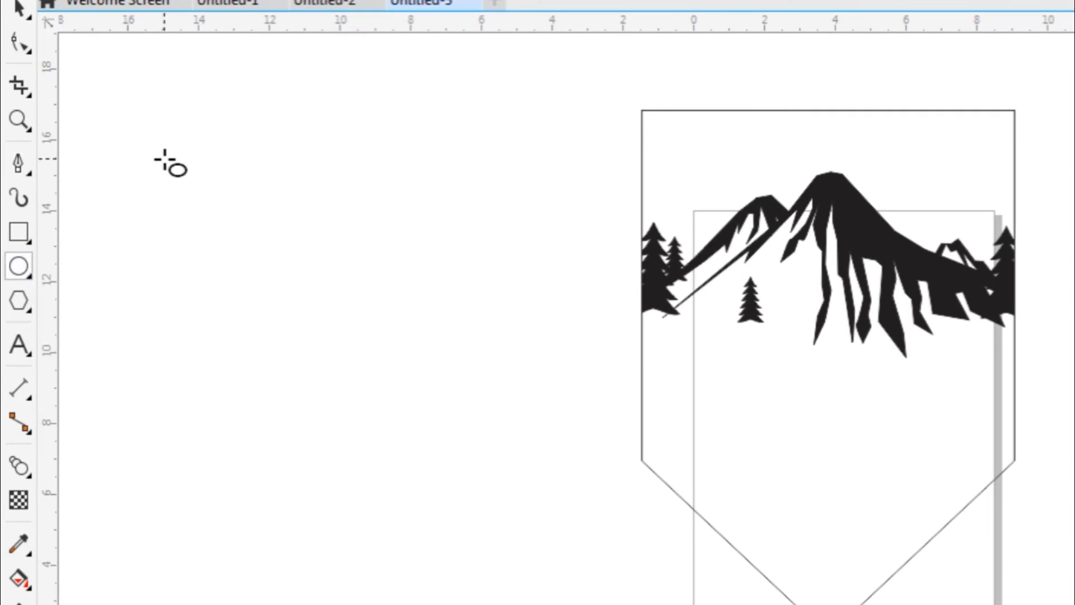
pyautogui.moveTo(126, 168); pyautogui.dragTo(171, 207)
pyautogui.moveTo(182, 169); pyautogui.dragTo(246, 236)
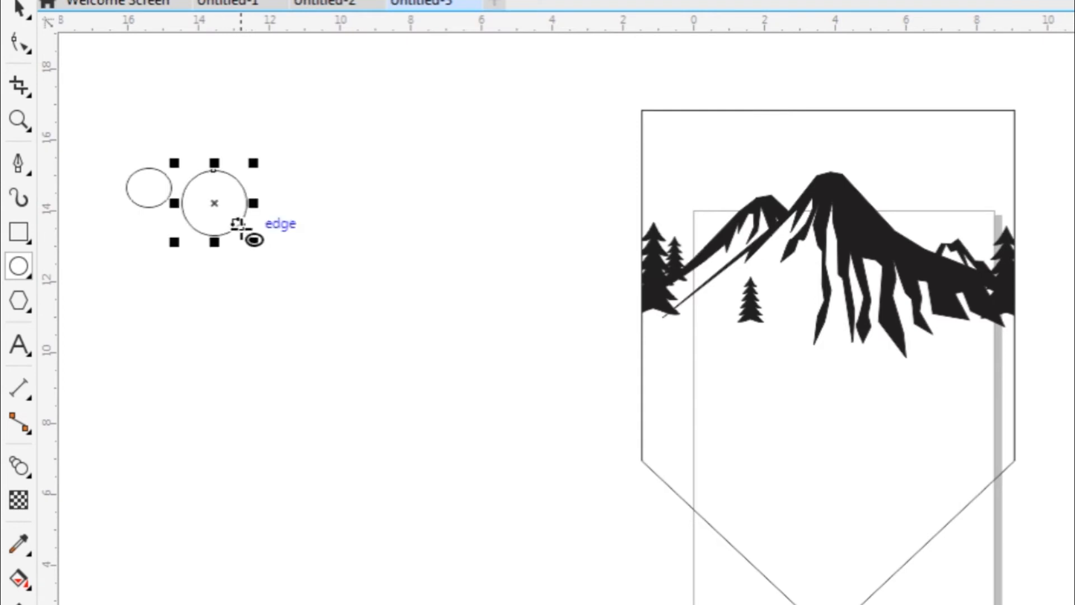
pyautogui.moveTo(277, 182); pyautogui.dragTo(344, 251)
pyautogui.moveTo(367, 207); pyautogui.dragTo(424, 246)
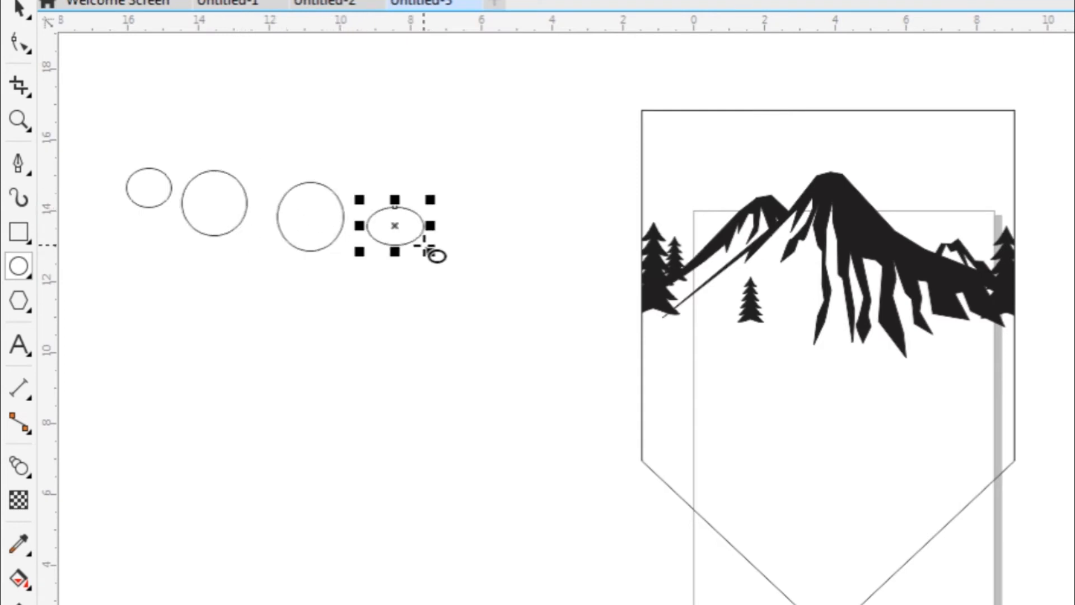
pyautogui.moveTo(458, 208); pyautogui.dragTo(492, 270)
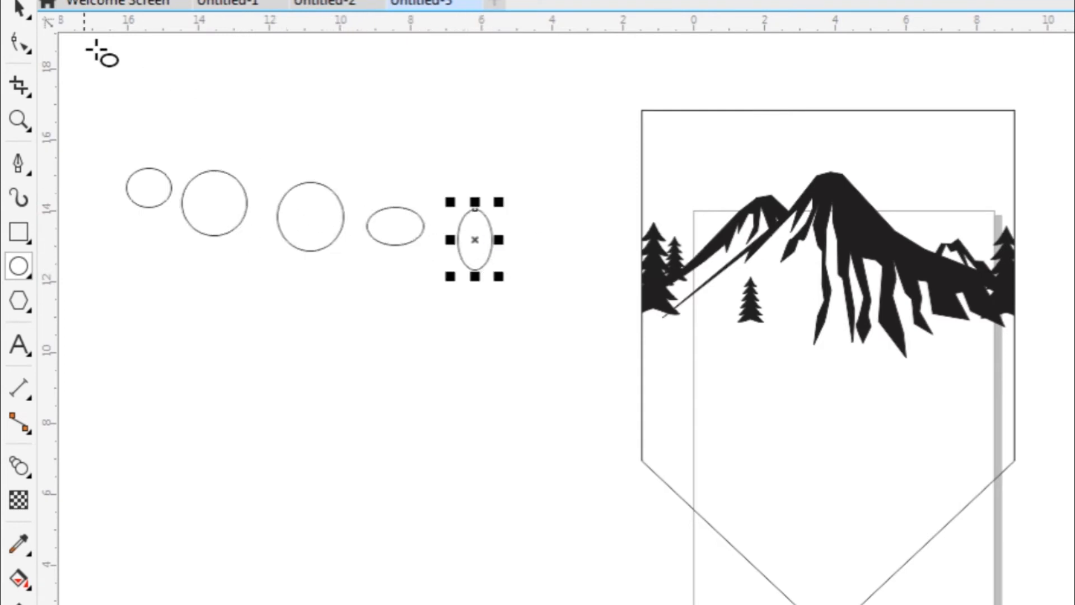
# - Overlap the five ellipses in a cloud-like row about 5.11 inches wide and shorten the tall ellipse at its right end
pyautogui.click(20, 8)
pyautogui.moveTo(216, 207); pyautogui.dragTo(185, 191)
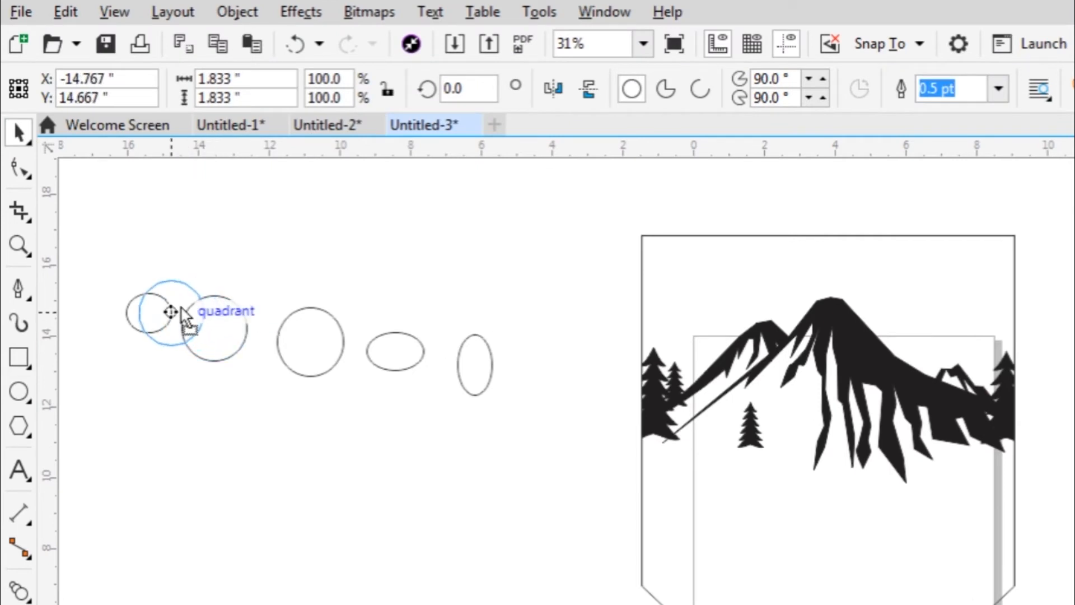
pyautogui.moveTo(185, 313); pyautogui.dragTo(194, 311)
pyautogui.moveTo(300, 344); pyautogui.dragTo(225, 316)
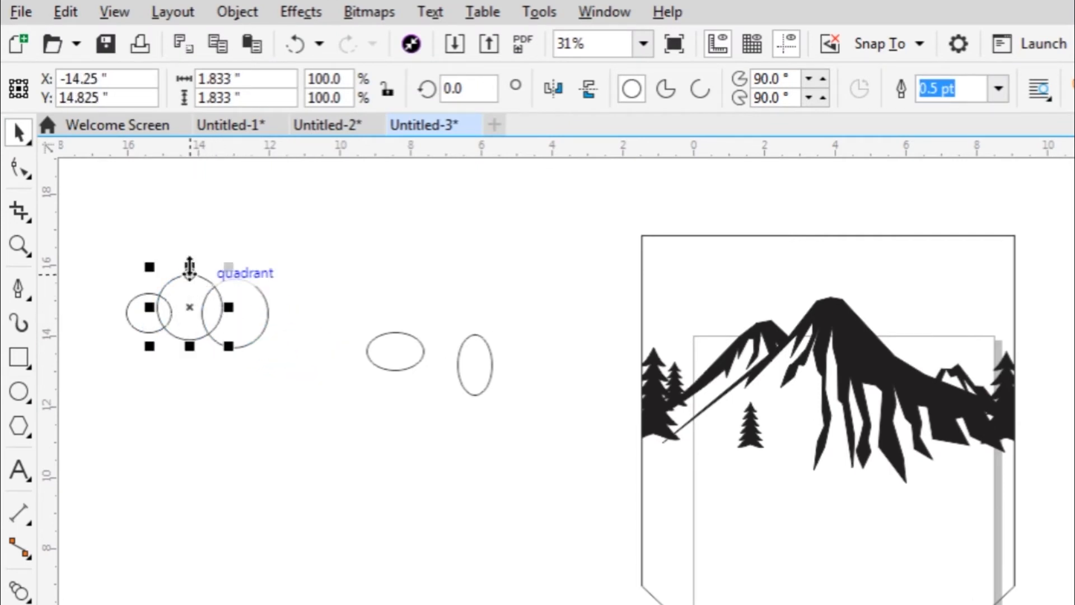
pyautogui.moveTo(398, 354); pyautogui.dragTo(260, 310)
pyautogui.moveTo(486, 364); pyautogui.dragTo(300, 317)
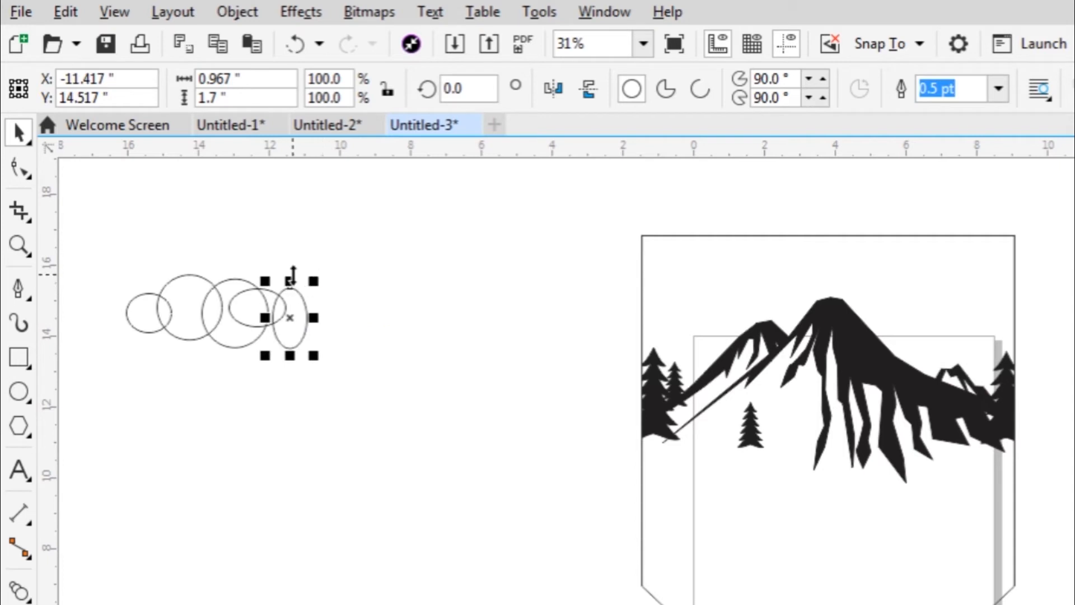
pyautogui.moveTo(290, 280); pyautogui.dragTo(289, 305)
pyautogui.moveTo(300, 341); pyautogui.dragTo(304, 318)
# - Weld the five overlapping ellipses into a single cloud outline
pyautogui.moveTo(90, 252); pyautogui.dragTo(442, 411)
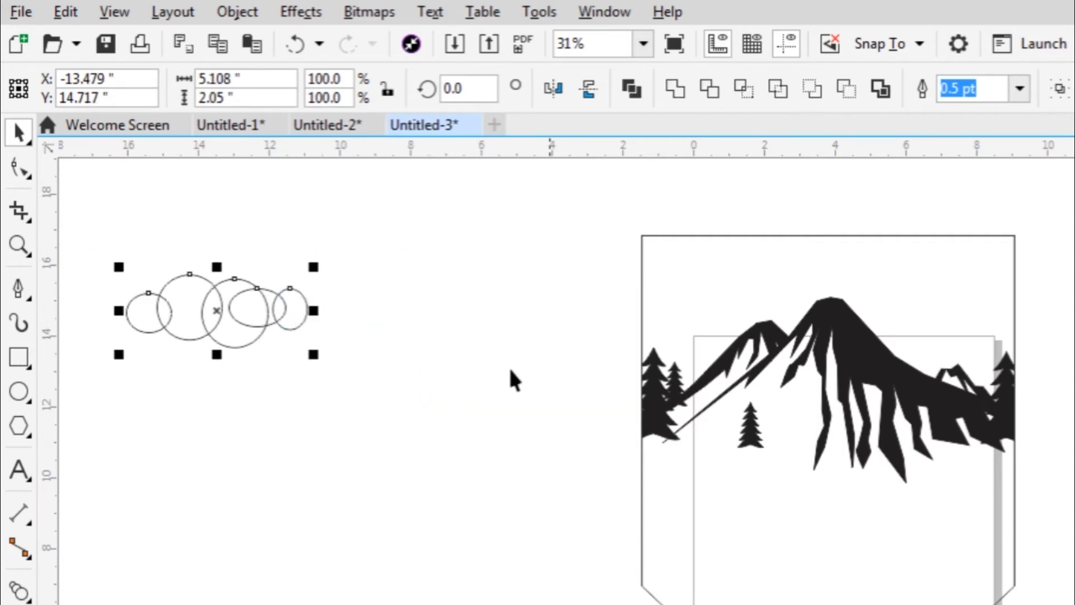
pyautogui.click(680, 91)
pyautogui.click(391, 290)
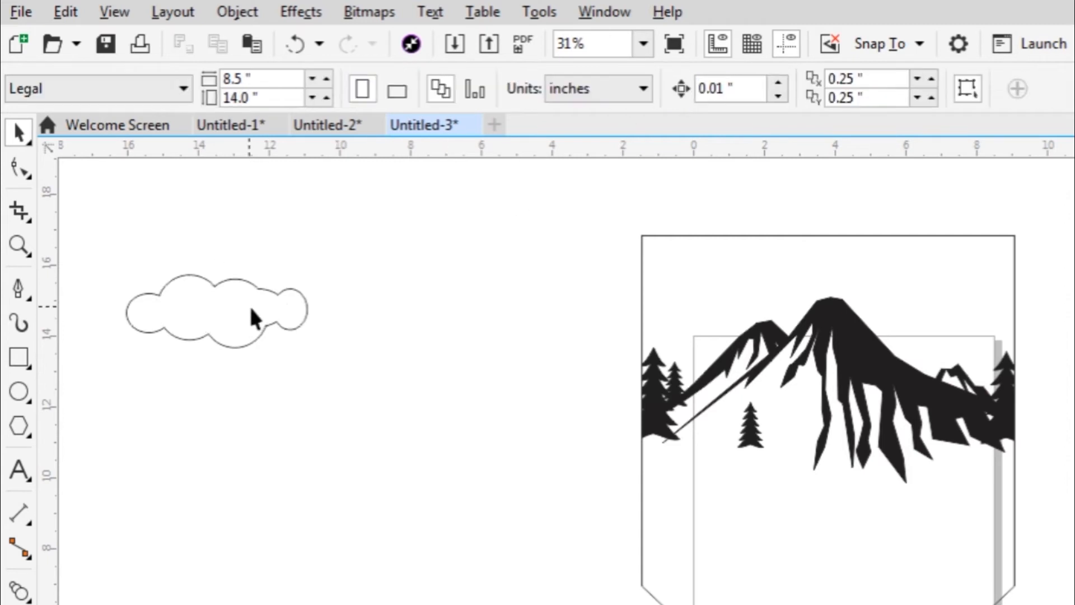
# - Draw a rectangle about 6.03 × 2.93 inches and position it over the lower part of the cloud
pyautogui.moveTo(250, 308); pyautogui.dragTo(319, 352)
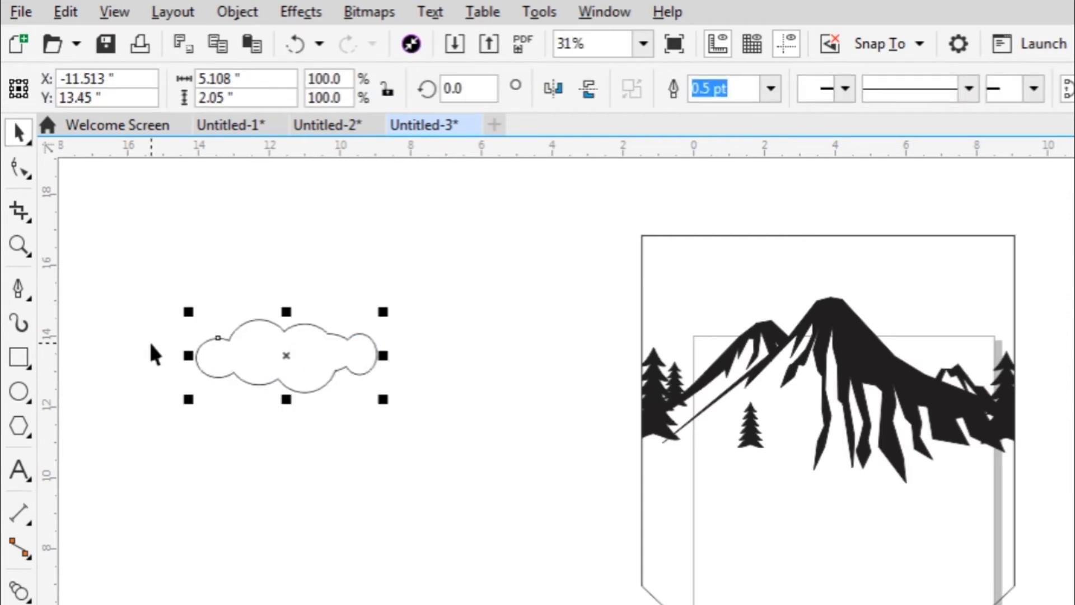
pyautogui.click(19, 357)
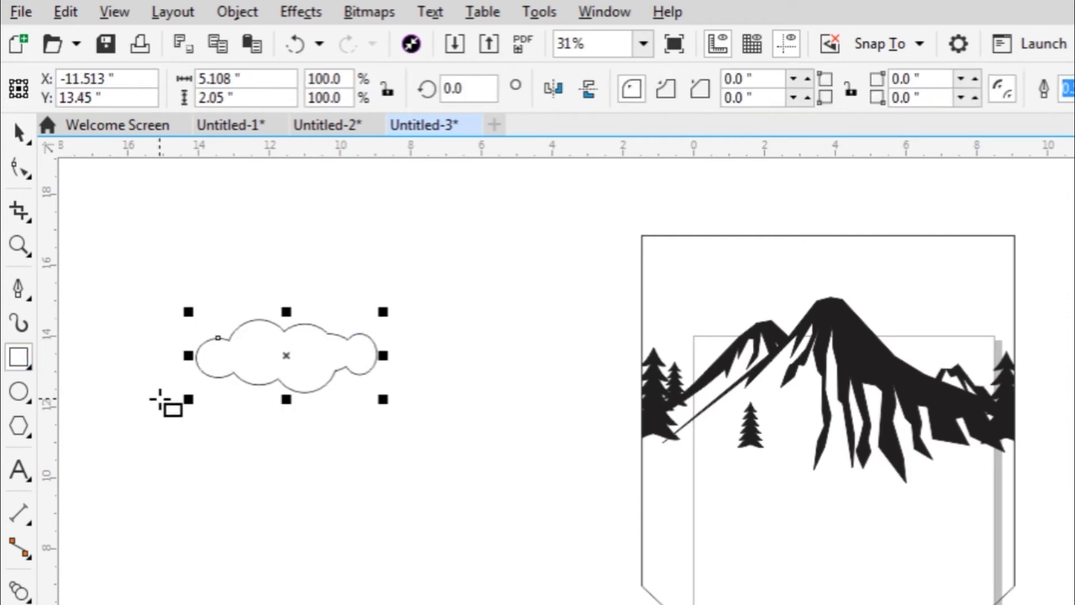
pyautogui.moveTo(140, 368)
pyautogui.mouseDown()
pyautogui.moveTo(271, 482)
pyautogui.moveTo(353, 474)
pyautogui.mouseUp()
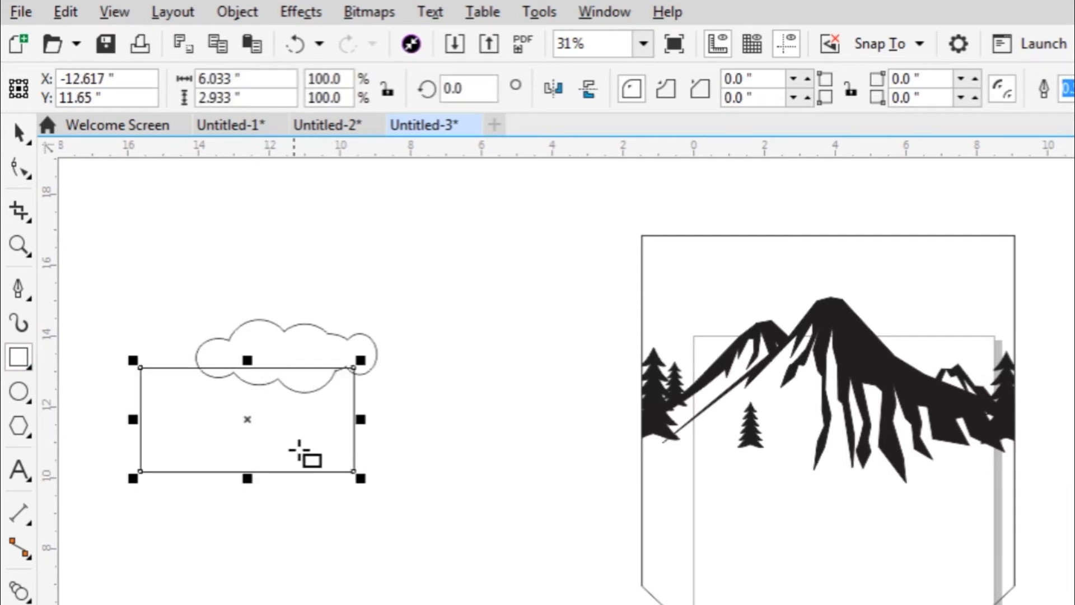
pyautogui.moveTo(248, 420)
pyautogui.mouseDown()
pyautogui.moveTo(286, 412)
pyautogui.moveTo(284, 403)
pyautogui.mouseUp()
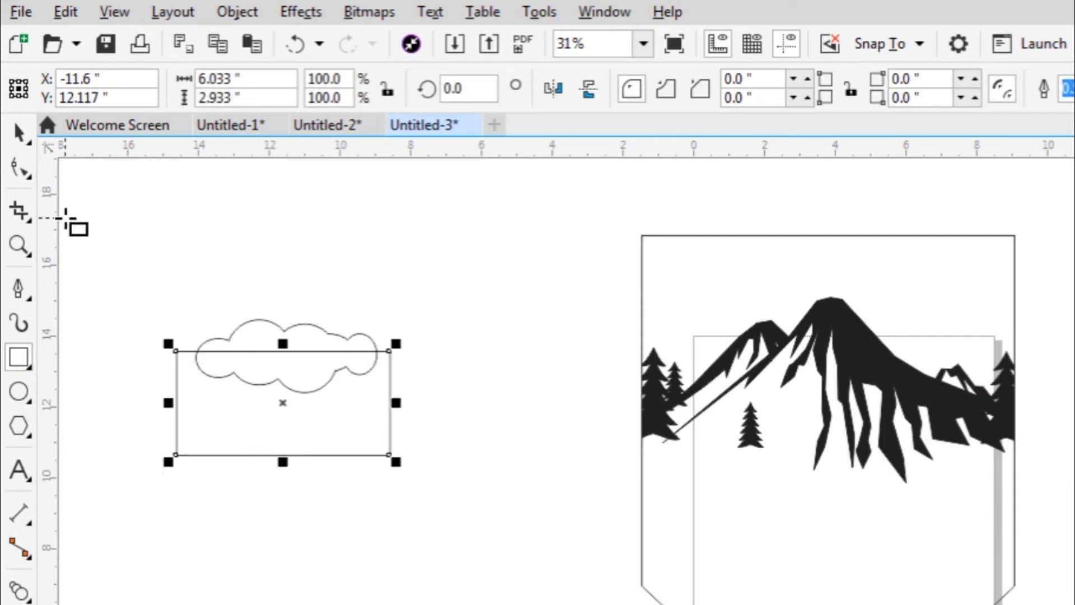
# - Trim the cloud with the rectangle to give it a flat base, then delete the rectangle
pyautogui.click(24, 136)
pyautogui.moveTo(128, 273); pyautogui.dragTo(472, 475)
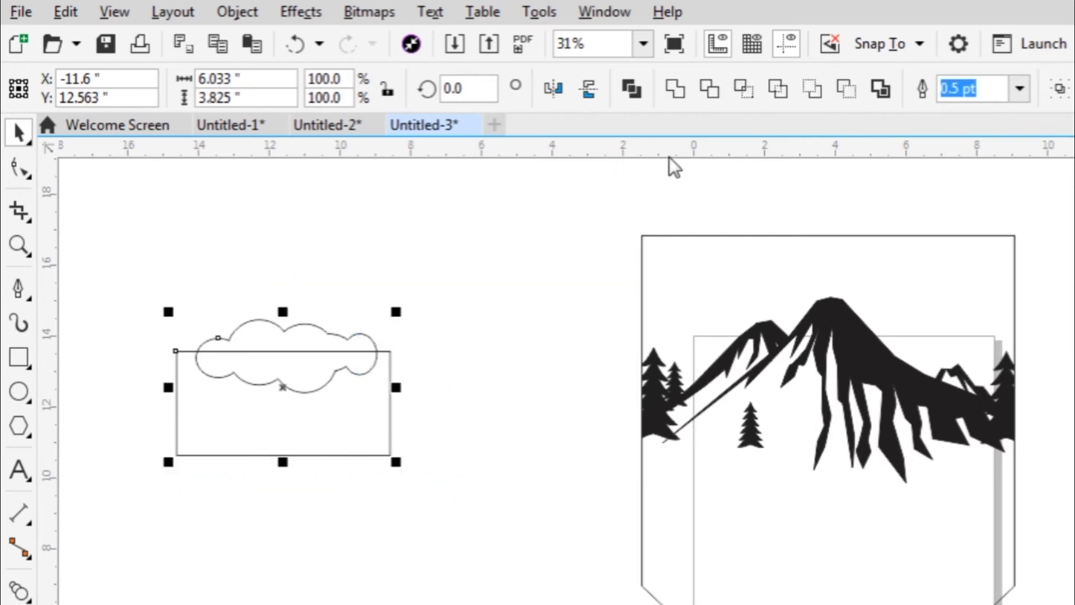
pyautogui.click(720, 92)
pyautogui.click(556, 309)
pyautogui.moveTo(364, 401); pyautogui.dragTo(304, 498)
pyautogui.press('Delete')
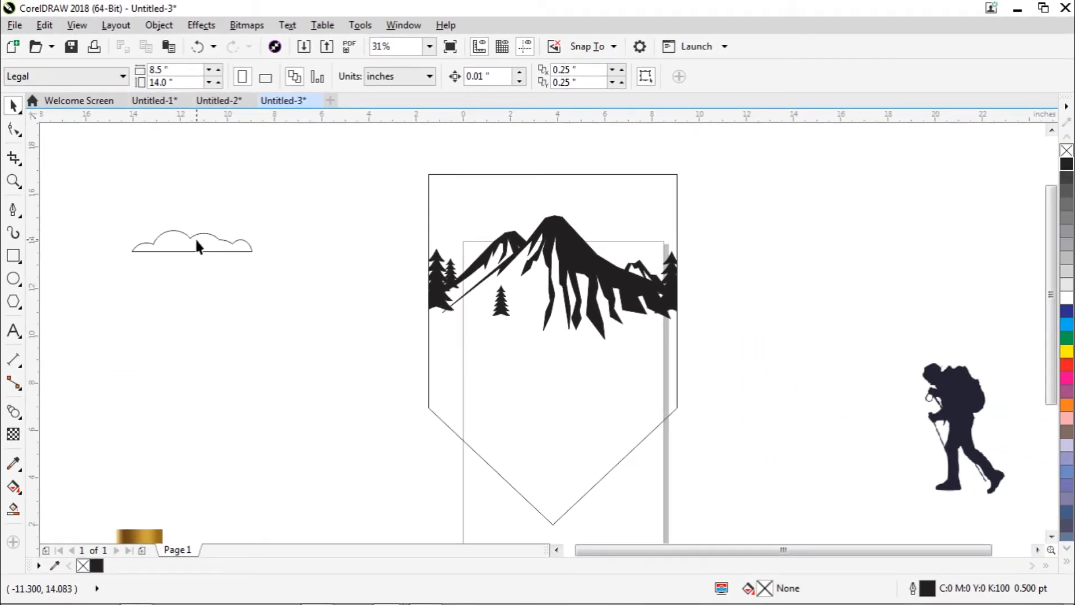
# - Place the cloud across the frame's left edge and copy it across the right edge beside the mountain
pyautogui.moveTo(196, 245); pyautogui.dragTo(443, 221)
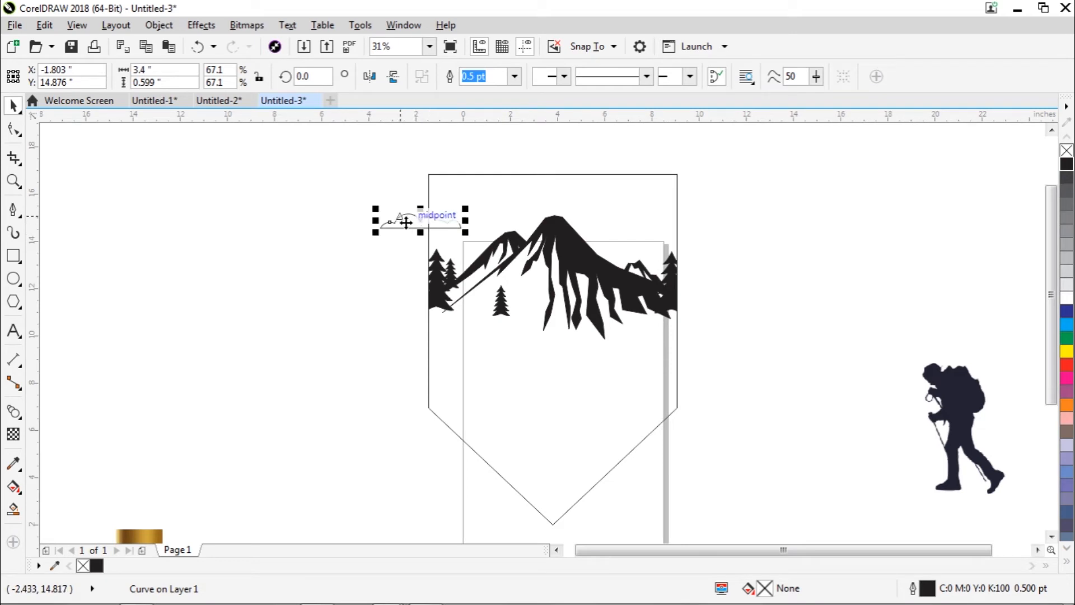
pyautogui.rightClick(407, 220)
pyautogui.click(439, 329)
pyautogui.rightClick(257, 216)
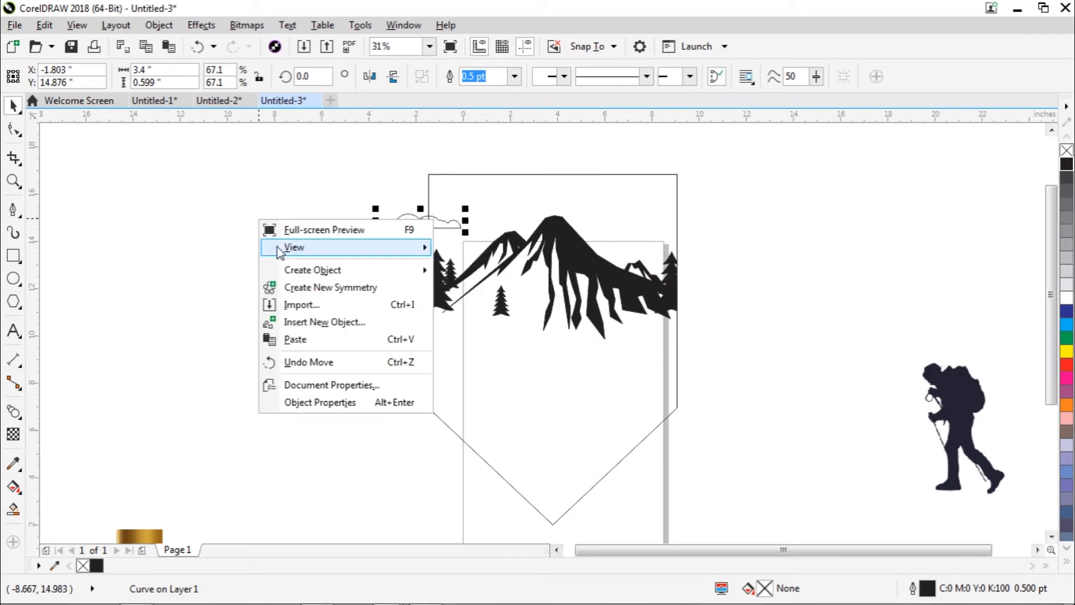
pyautogui.click(297, 341)
pyautogui.moveTo(415, 216); pyautogui.dragTo(649, 235)
# - Paste another cloud copy, stretch it to about 4.6 inches wide, and place it just below the cloud on the frame's left edge
pyautogui.rightClick(710, 187)
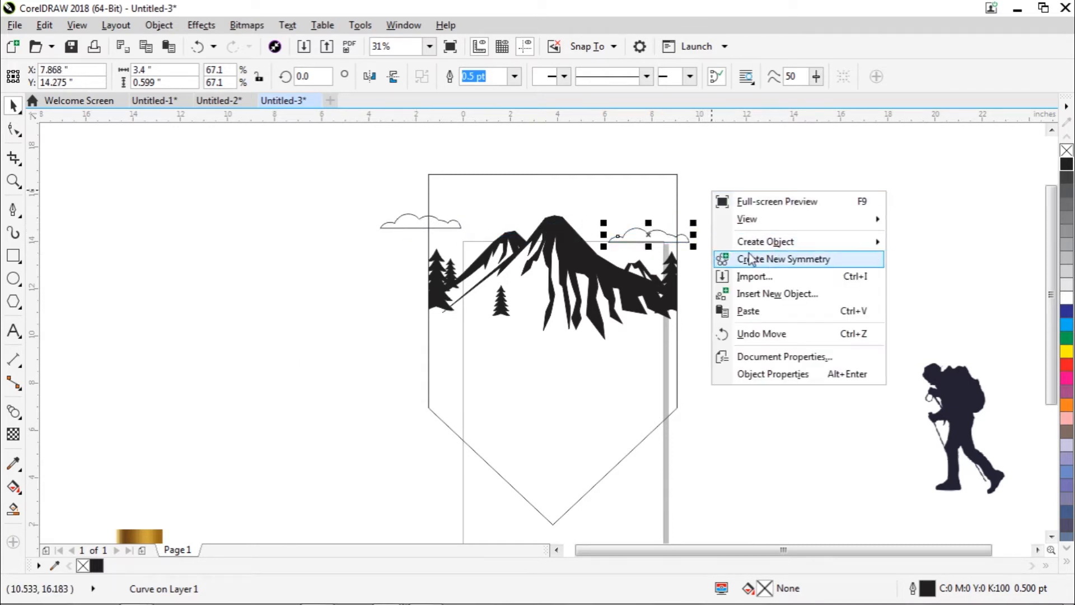
pyautogui.click(744, 310)
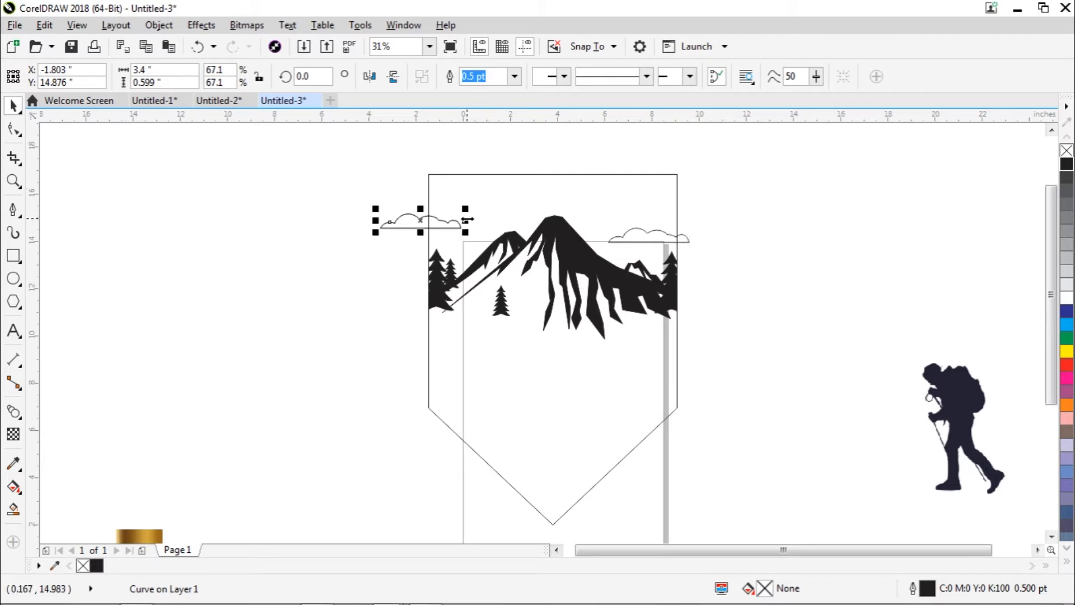
pyautogui.moveTo(468, 220)
pyautogui.mouseDown()
pyautogui.moveTo(494, 221)
pyautogui.moveTo(494, 201)
pyautogui.moveTo(508, 211)
pyautogui.moveTo(466, 241)
pyautogui.mouseUp()
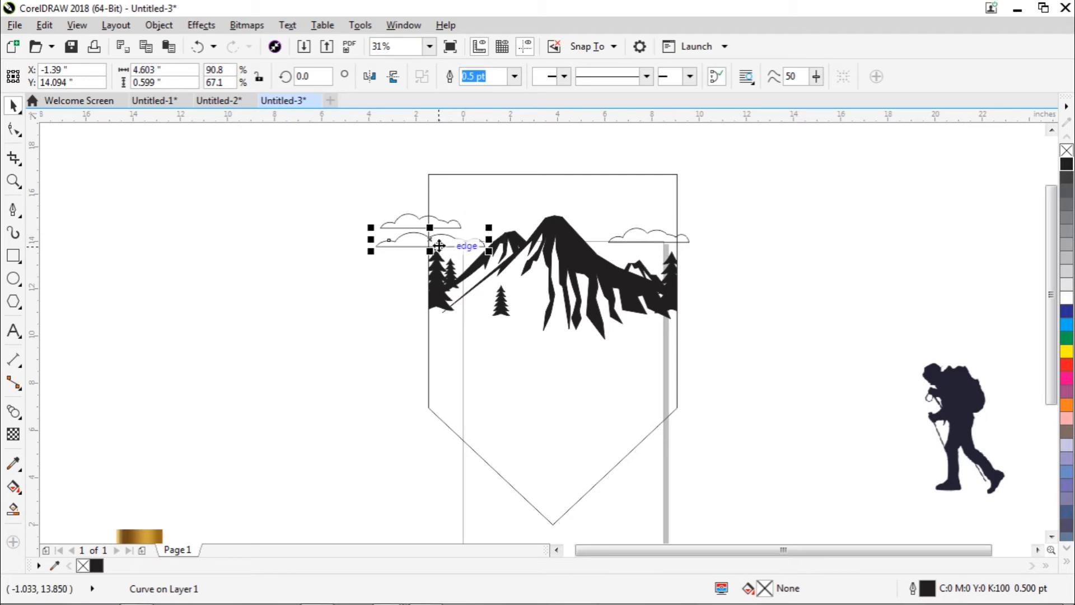
# - Paste a further cloud copy and place it enlarged across the frame's right edge, above the existing right cloud
pyautogui.rightClick(249, 277)
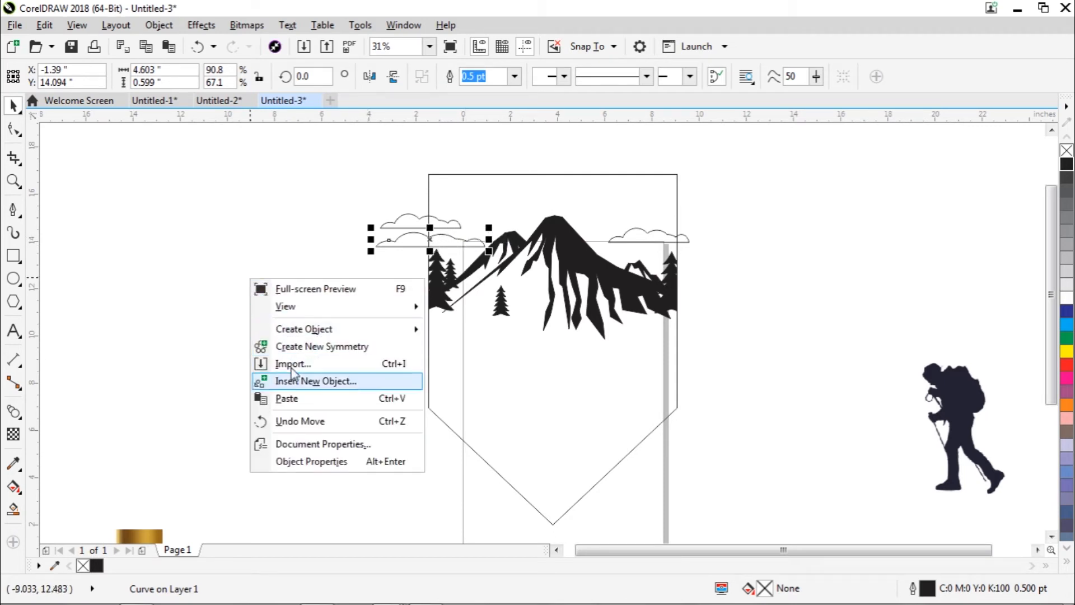
pyautogui.click(291, 404)
pyautogui.moveTo(420, 224); pyautogui.dragTo(680, 201)
pyautogui.click(711, 215)
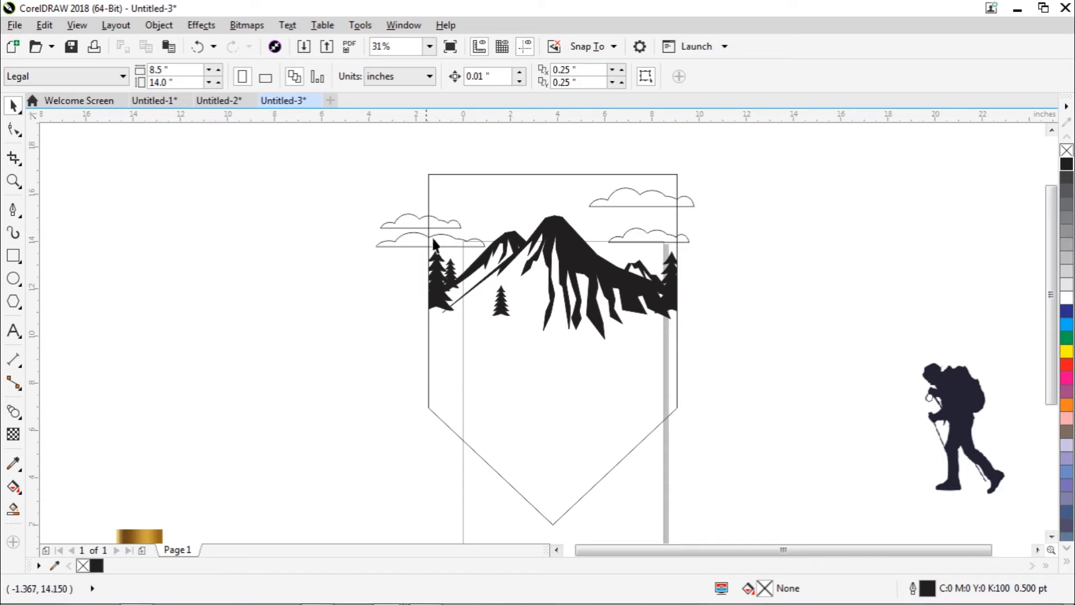
# - Fill all four clouds with black
pyautogui.click(410, 224)
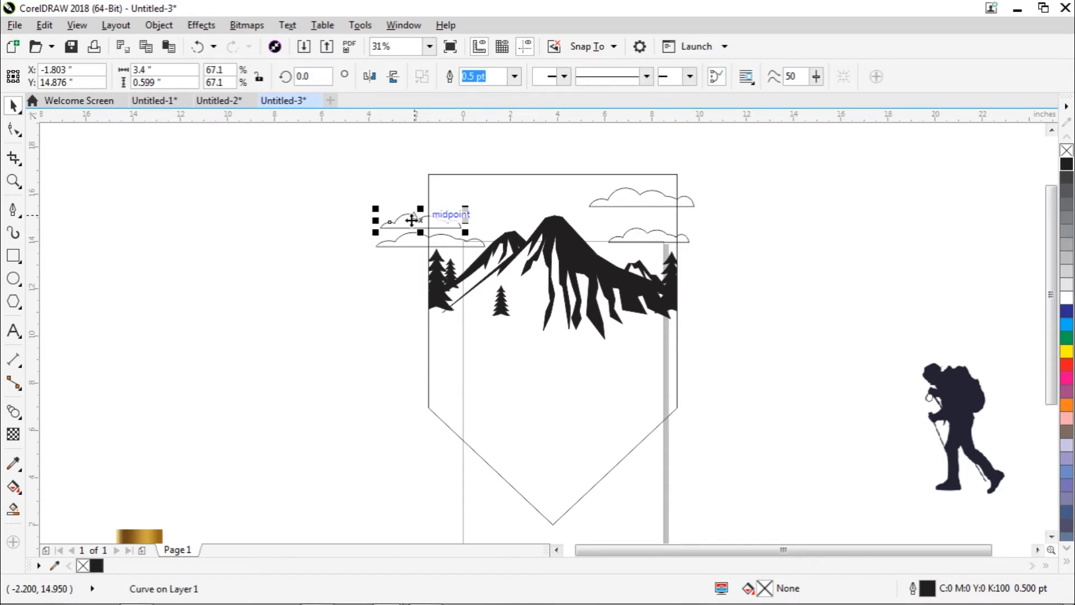
pyautogui.keyDown('shift'); pyautogui.click(416, 242); pyautogui.keyUp('shift')
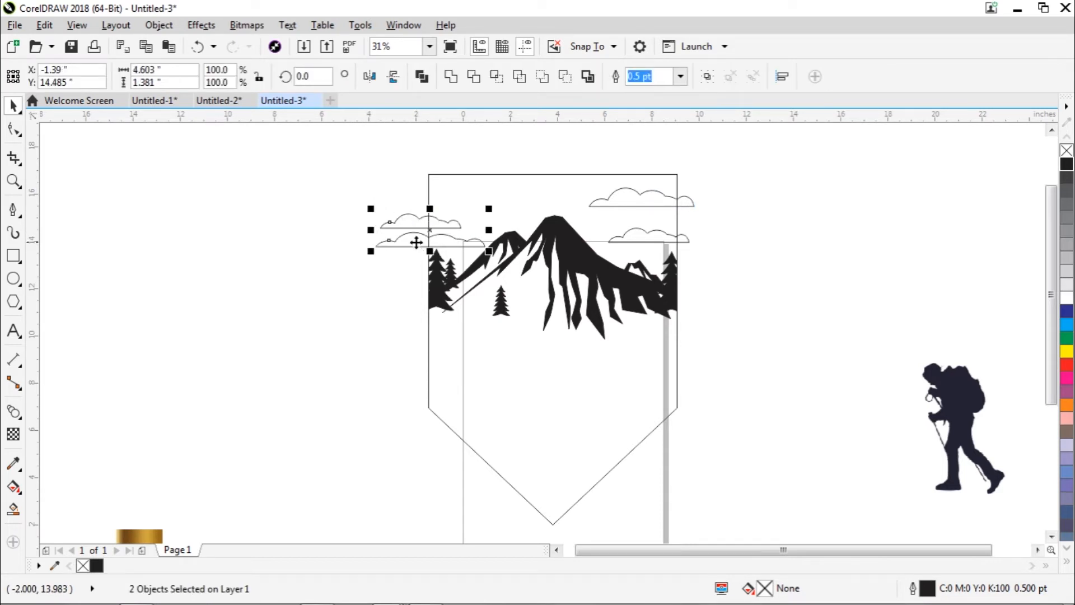
pyautogui.keyDown('shift'); pyautogui.click(663, 201); pyautogui.keyUp('shift')
pyautogui.keyDown('shift'); pyautogui.click(651, 233); pyautogui.keyUp('shift')
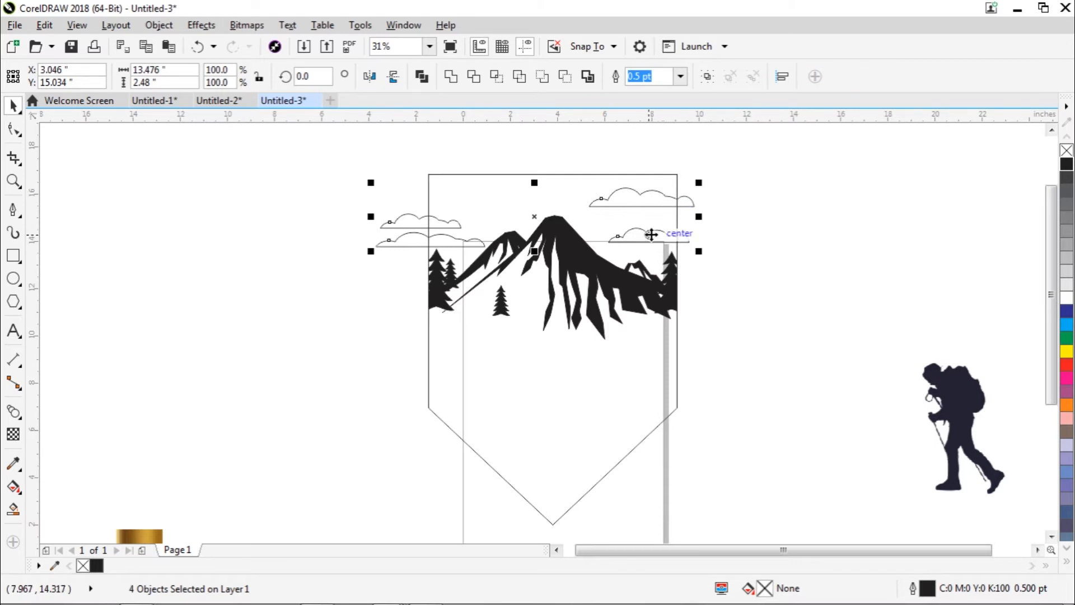
pyautogui.click(1067, 164)
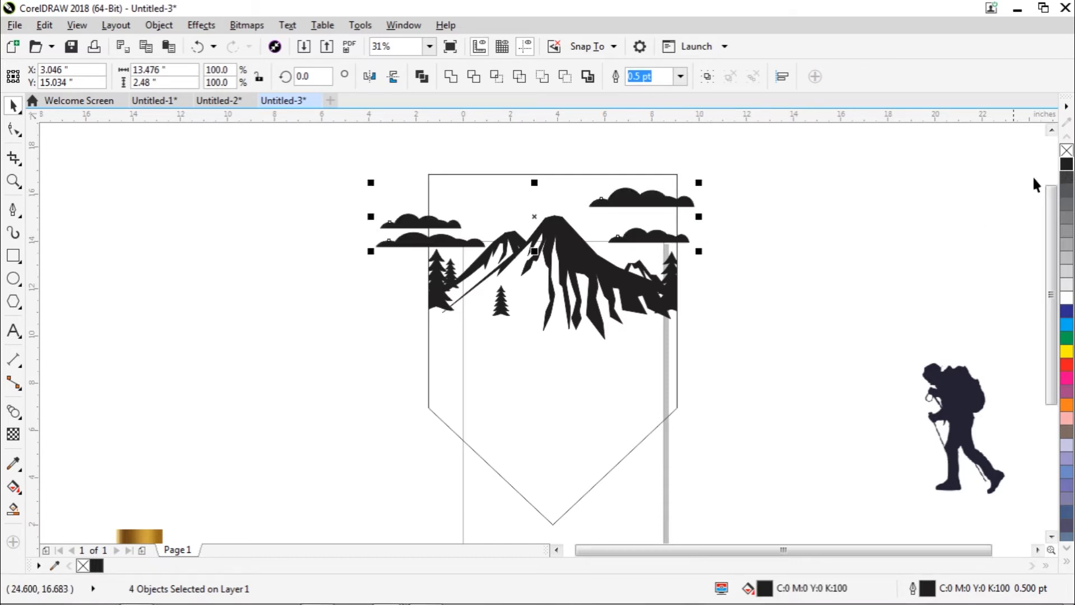
pyautogui.click(819, 239)
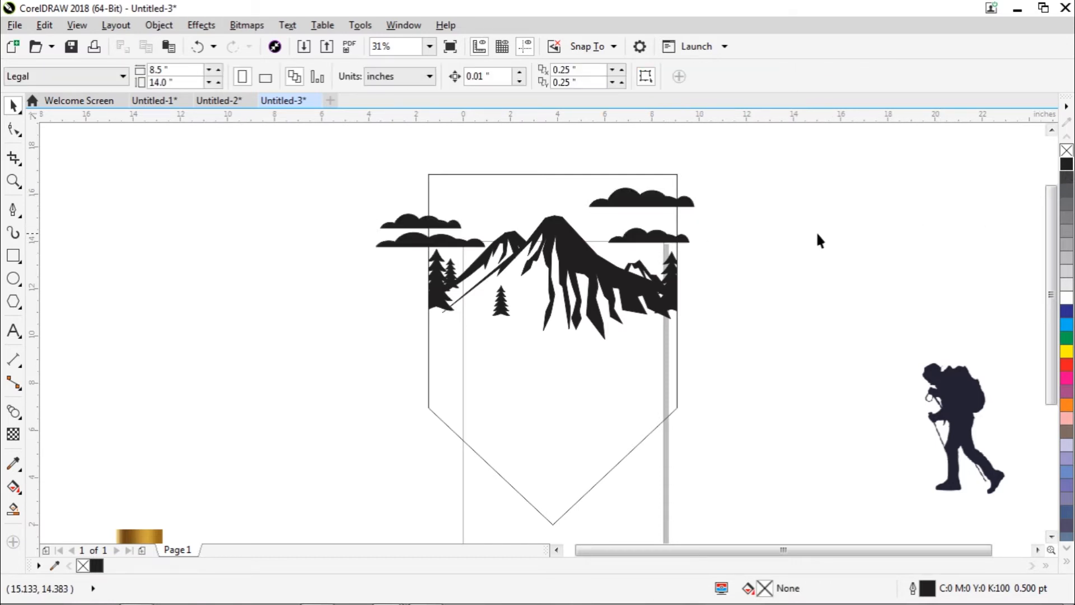
# - Bring the pointed frame to the front of the page
pyautogui.click(676, 394)
pyautogui.rightClick(677, 395)
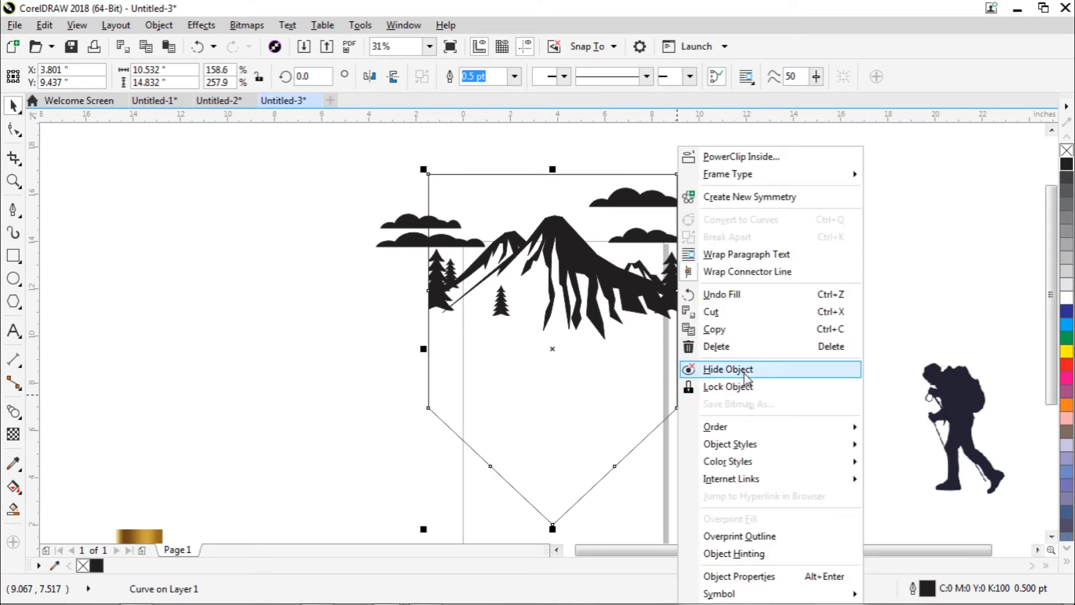
pyautogui.moveTo(749, 430)
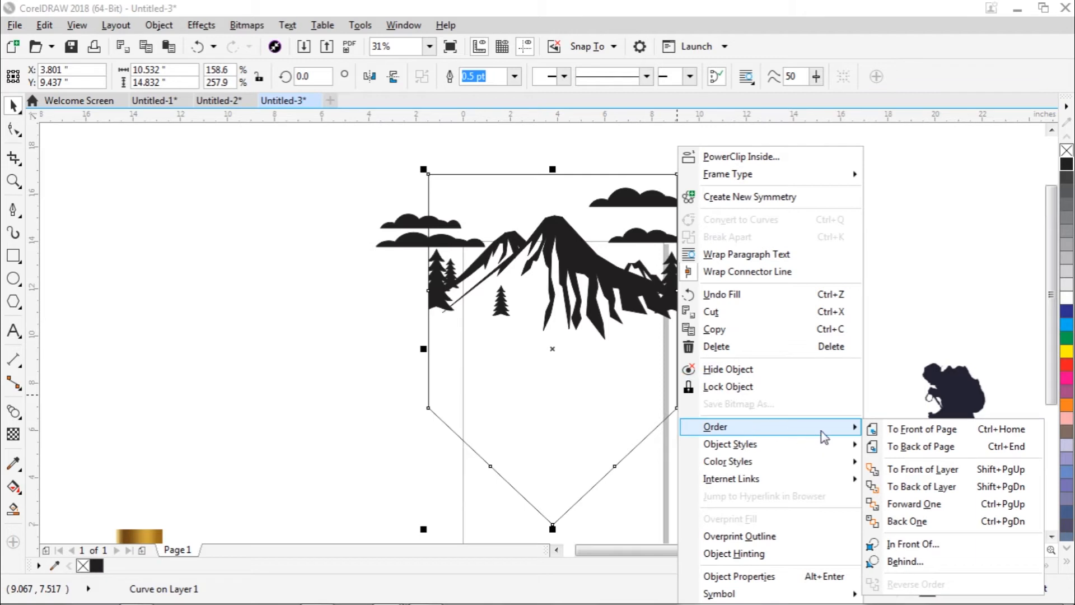
pyautogui.click(879, 430)
pyautogui.click(803, 250)
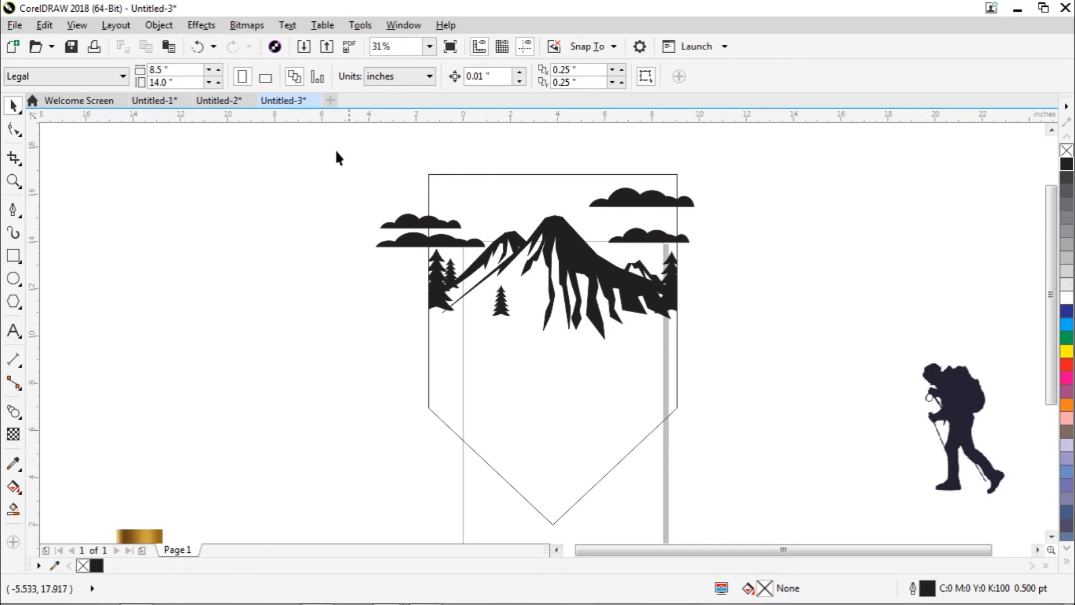
pyautogui.click(590, 260)
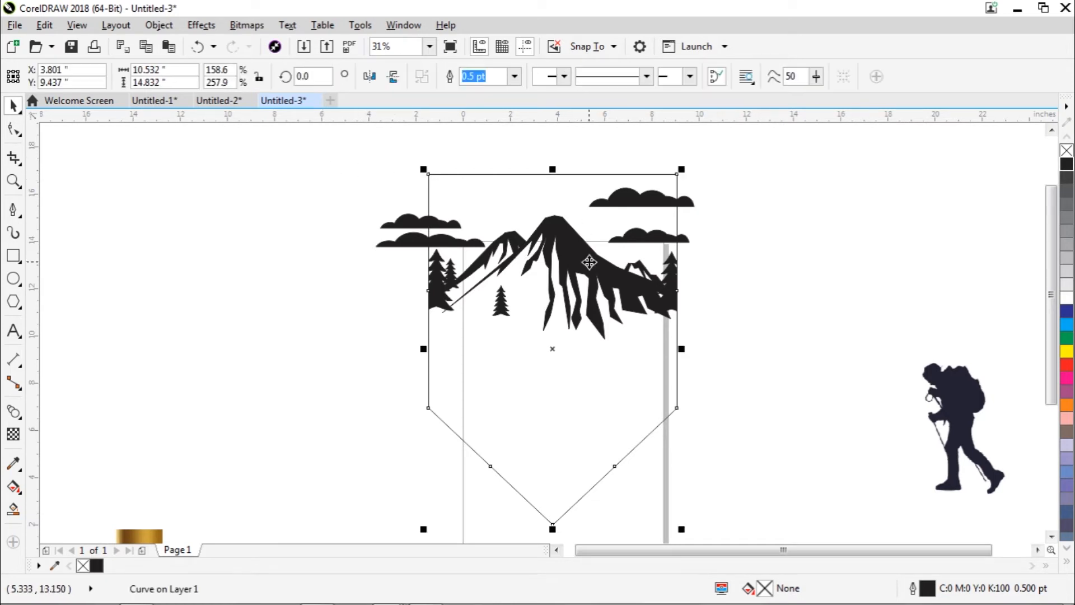
pyautogui.click(706, 303)
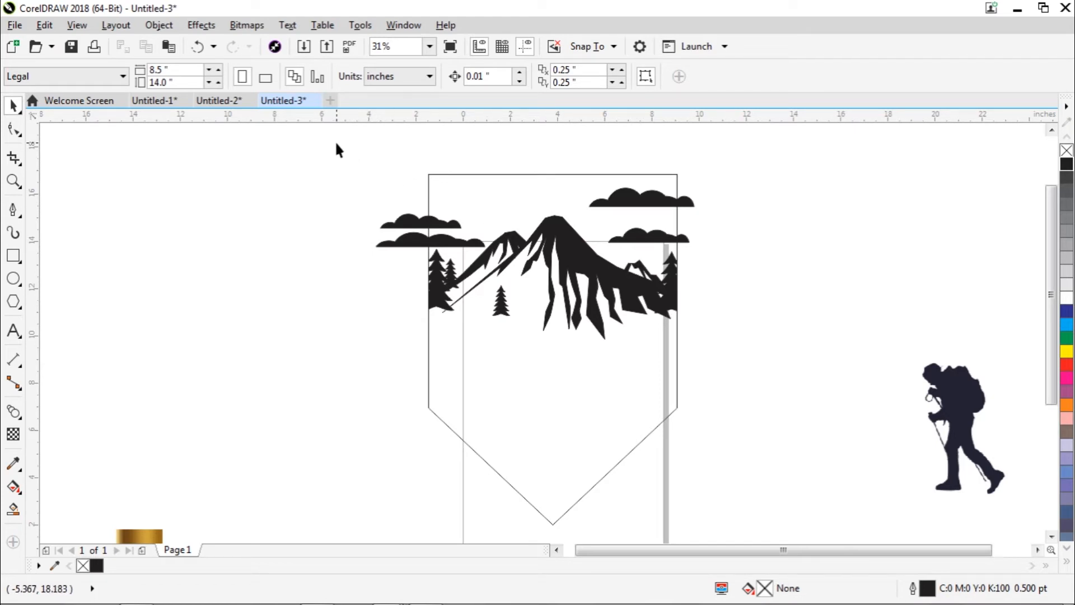
pyautogui.moveTo(336, 143); pyautogui.dragTo(709, 261)
pyautogui.click(675, 346)
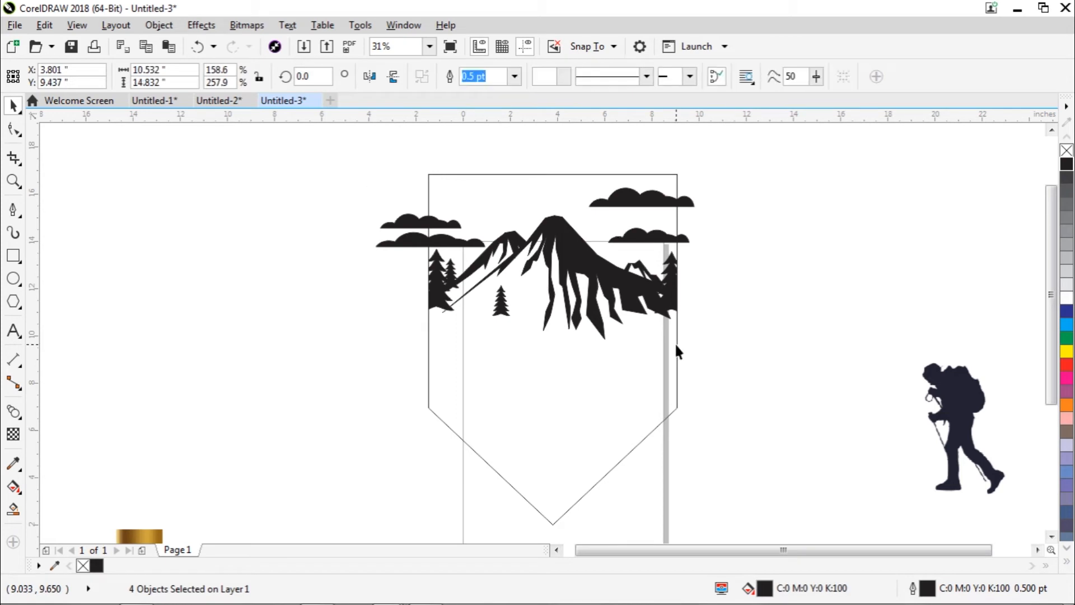
pyautogui.moveTo(349, 145); pyautogui.dragTo(714, 267)
pyautogui.click(730, 305)
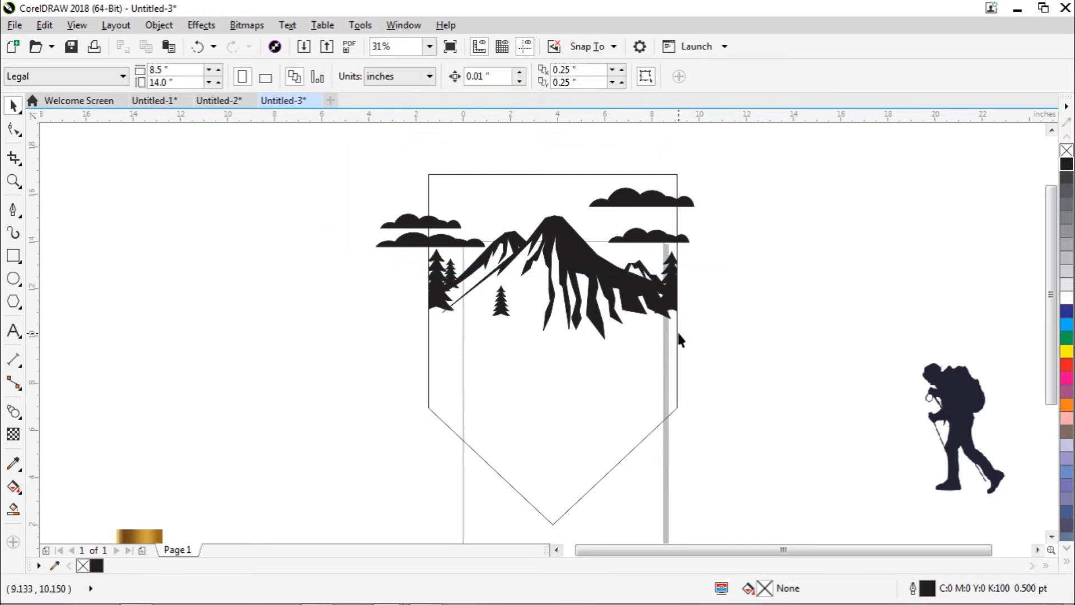
pyautogui.click(678, 332)
pyautogui.click(732, 316)
# - Group the four black clouds
pyautogui.moveTo(353, 144); pyautogui.dragTo(714, 265)
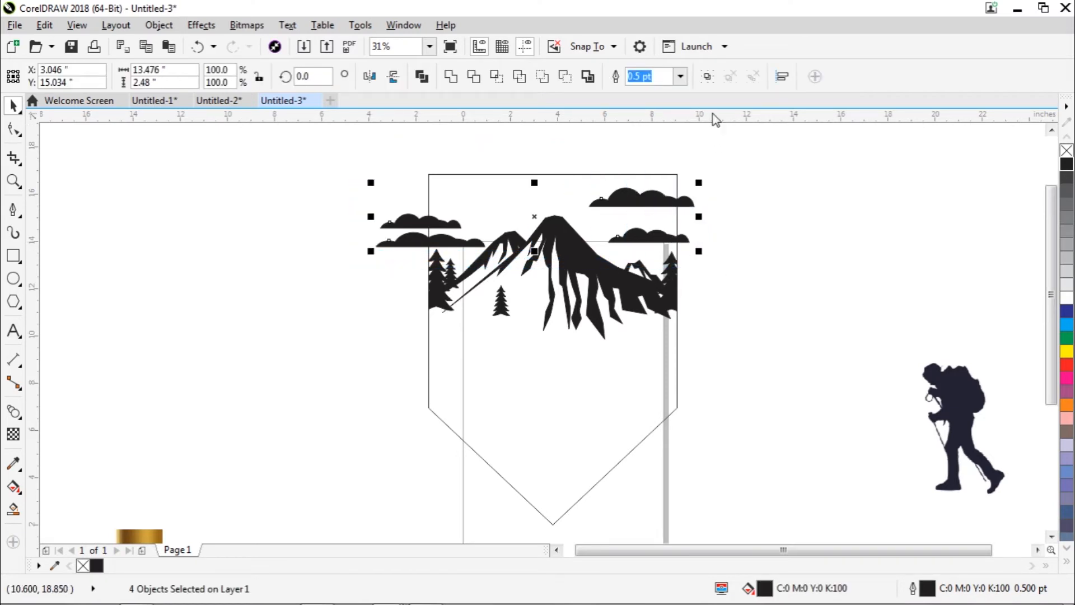
pyautogui.click(707, 78)
pyautogui.click(692, 365)
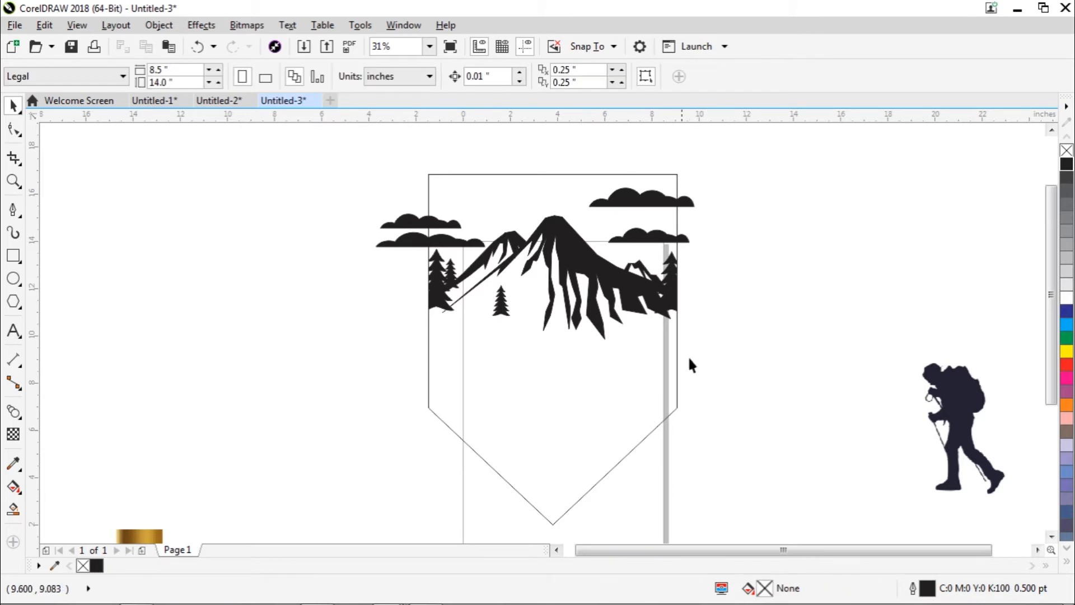
# - Intersect the cloud group with the pointed frame, then delete the original clouds that extend past its edges
pyautogui.click(675, 374)
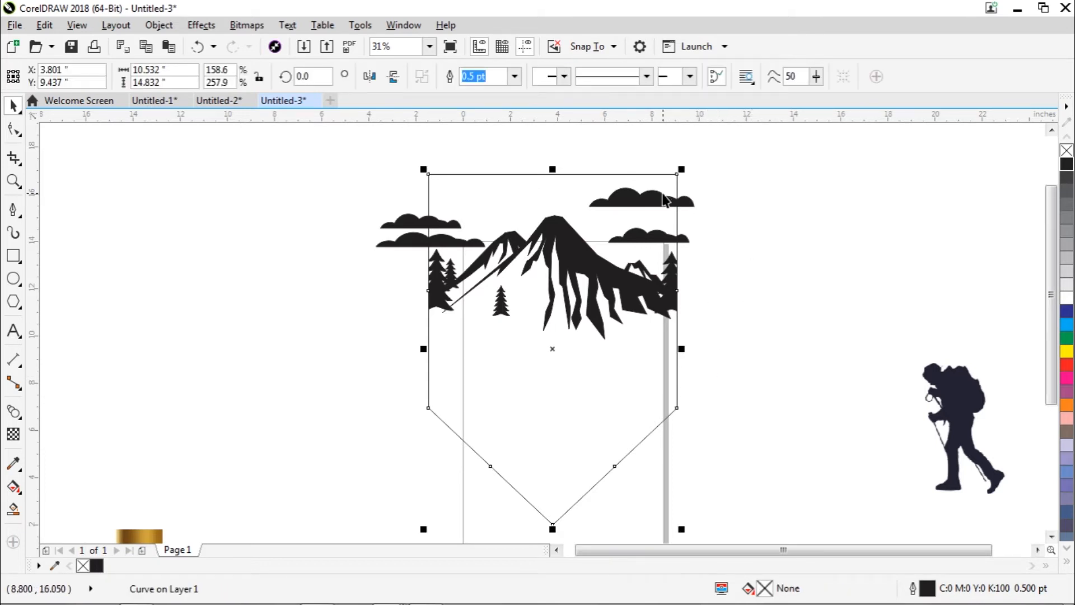
pyautogui.keyDown('shift'); pyautogui.click(688, 202); pyautogui.keyUp('shift')
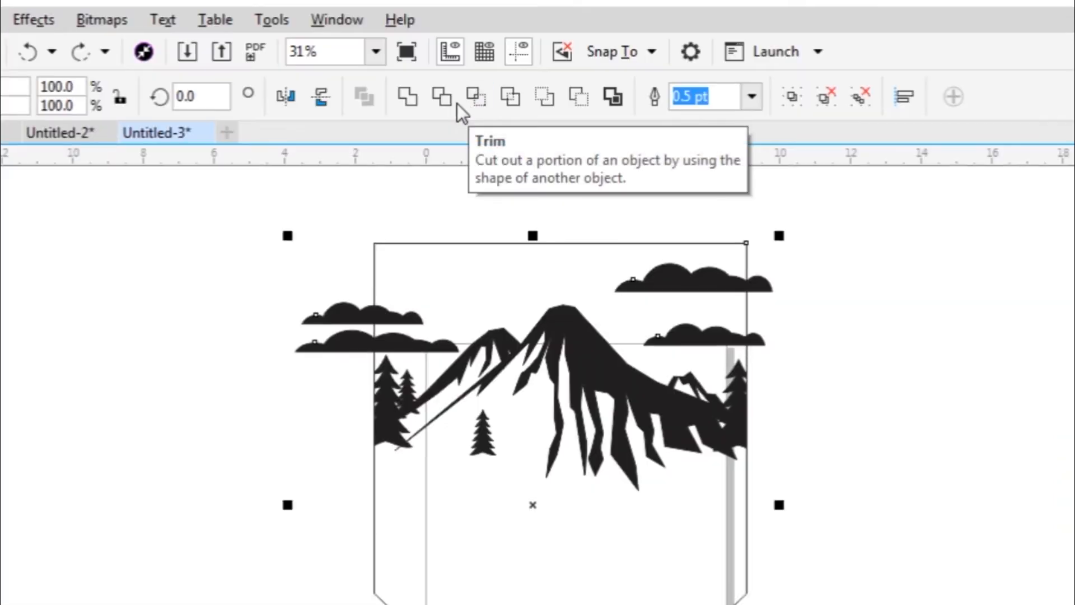
pyautogui.click(498, 78)
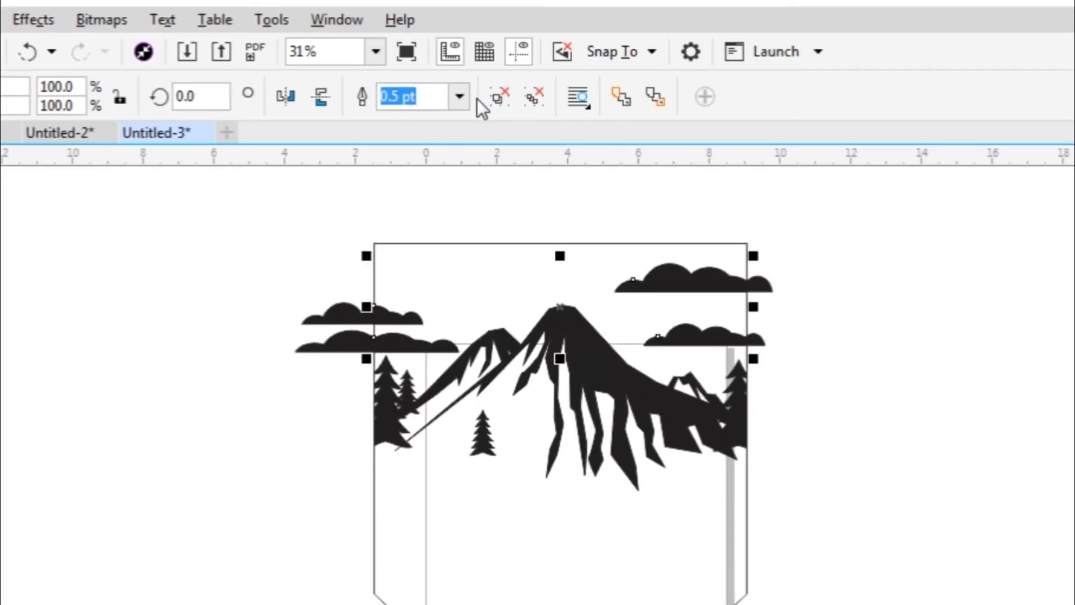
pyautogui.click(818, 330)
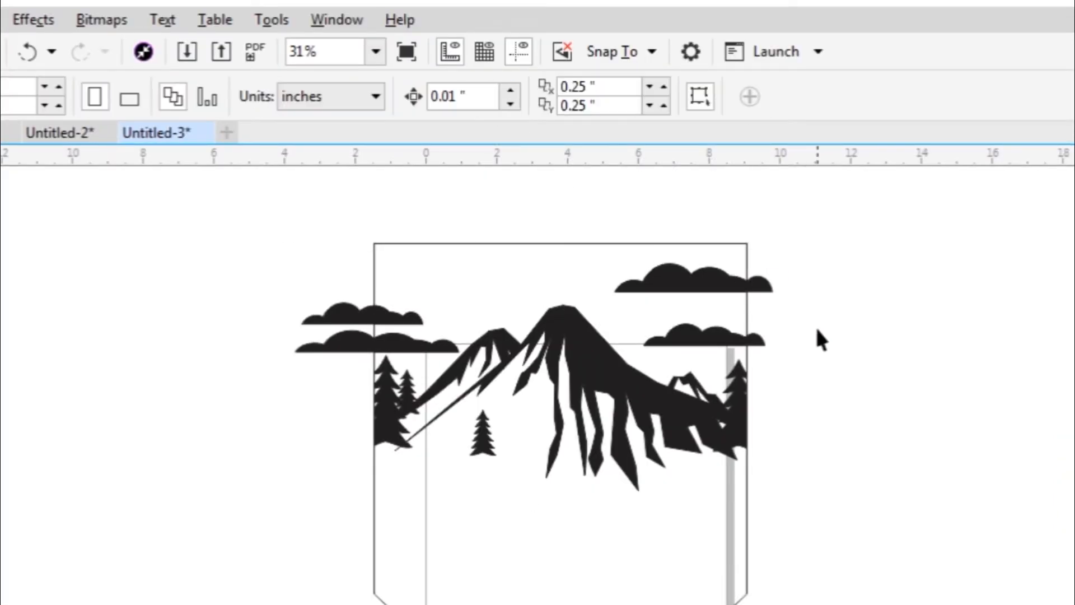
pyautogui.click(763, 289)
pyautogui.press('Delete')
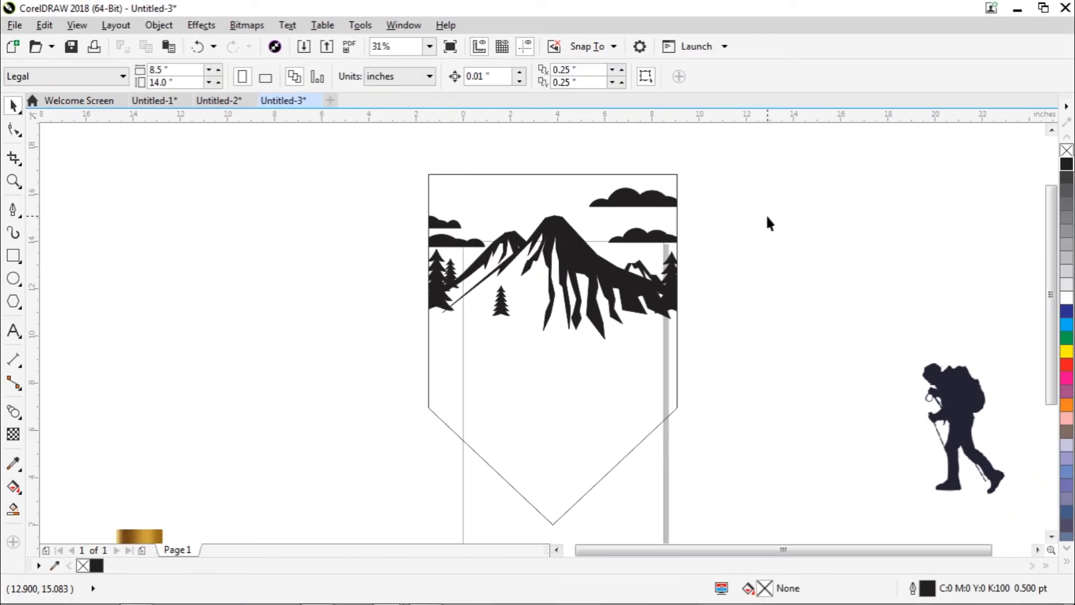
pyautogui.click(676, 387)
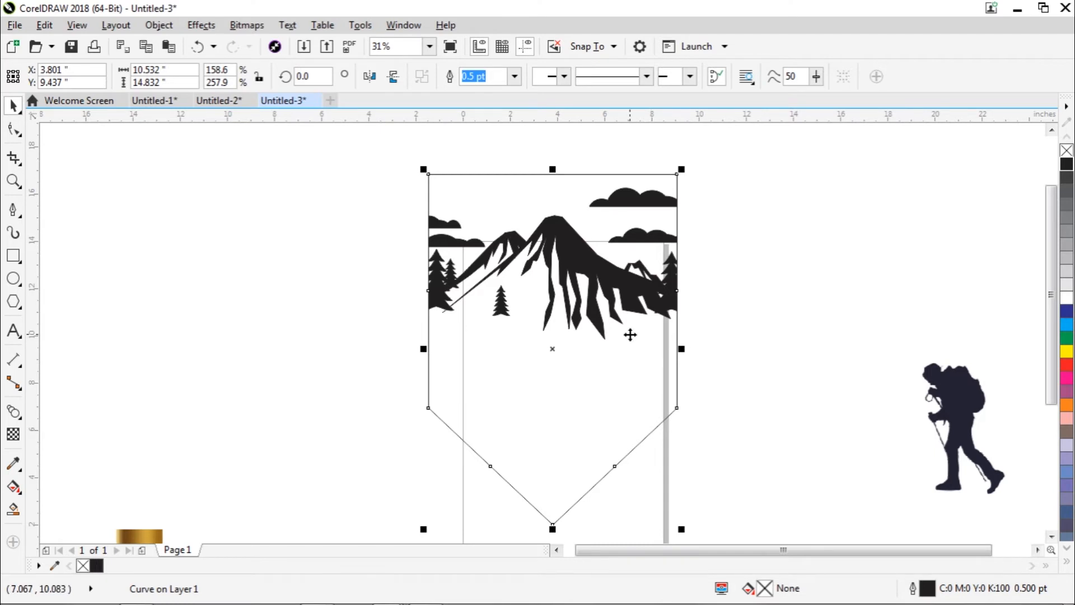
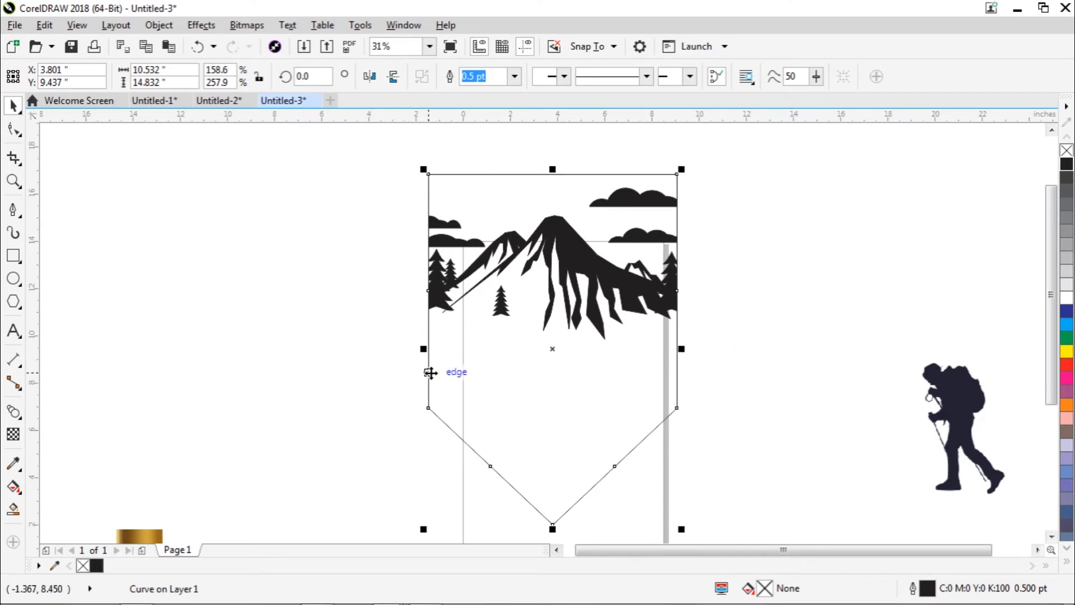
pyautogui.click(428, 372)
pyautogui.rightClick(429, 371)
pyautogui.click(407, 358)
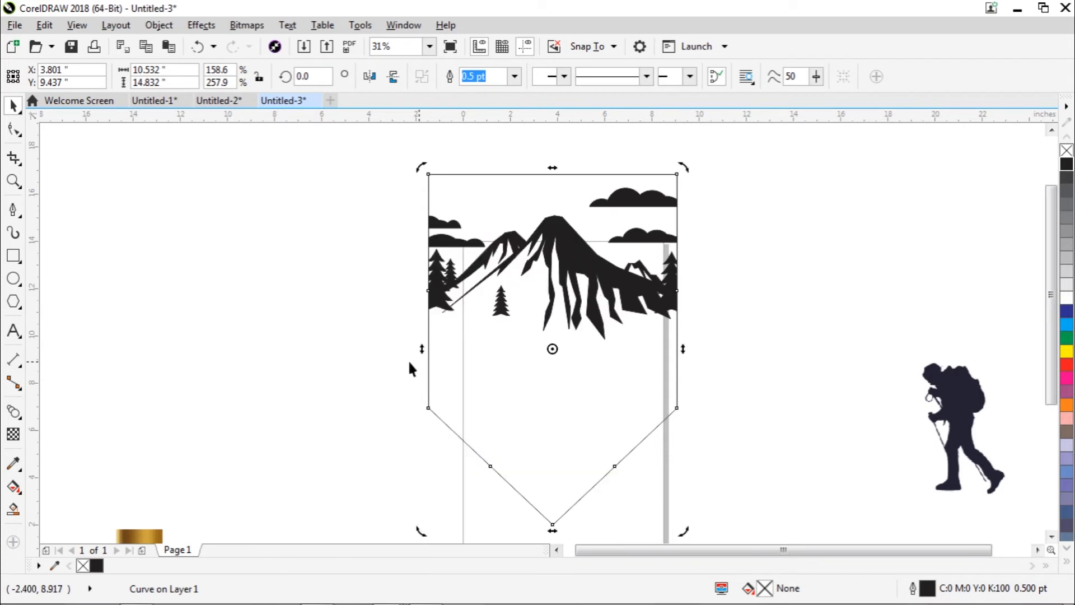
pyautogui.click(411, 369)
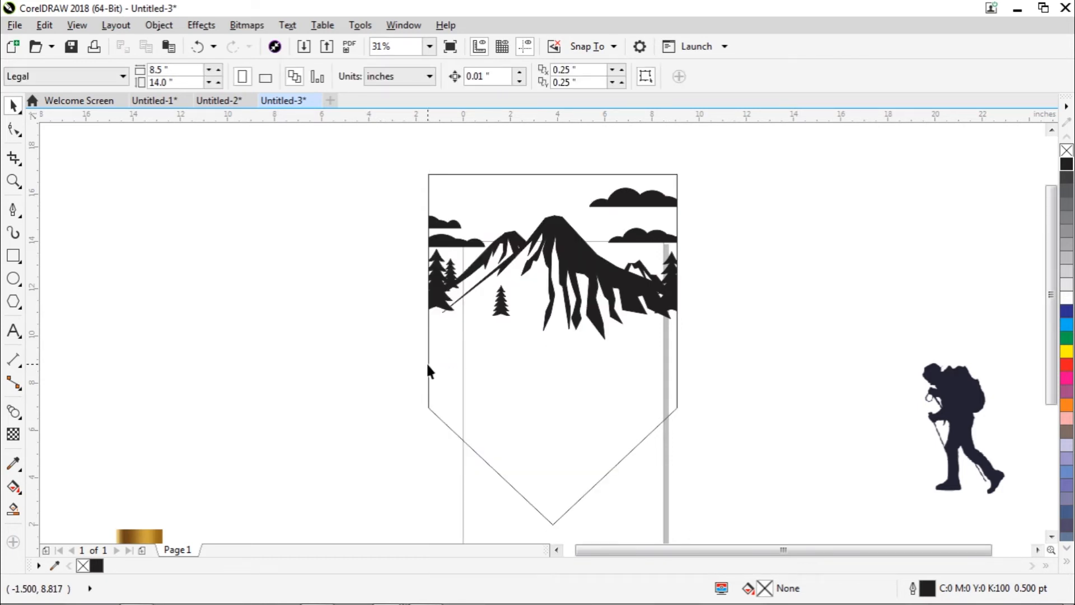
# - Add a one-step outside contour to the pointed frame with a 0.4 inch offset
pyautogui.click(428, 365)
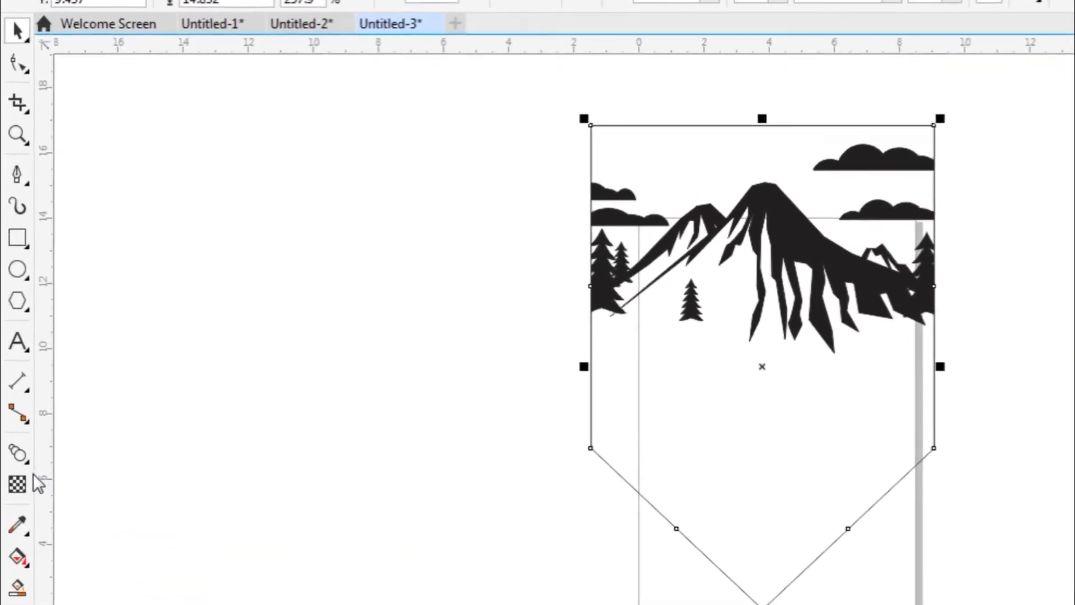
pyautogui.click(20, 417)
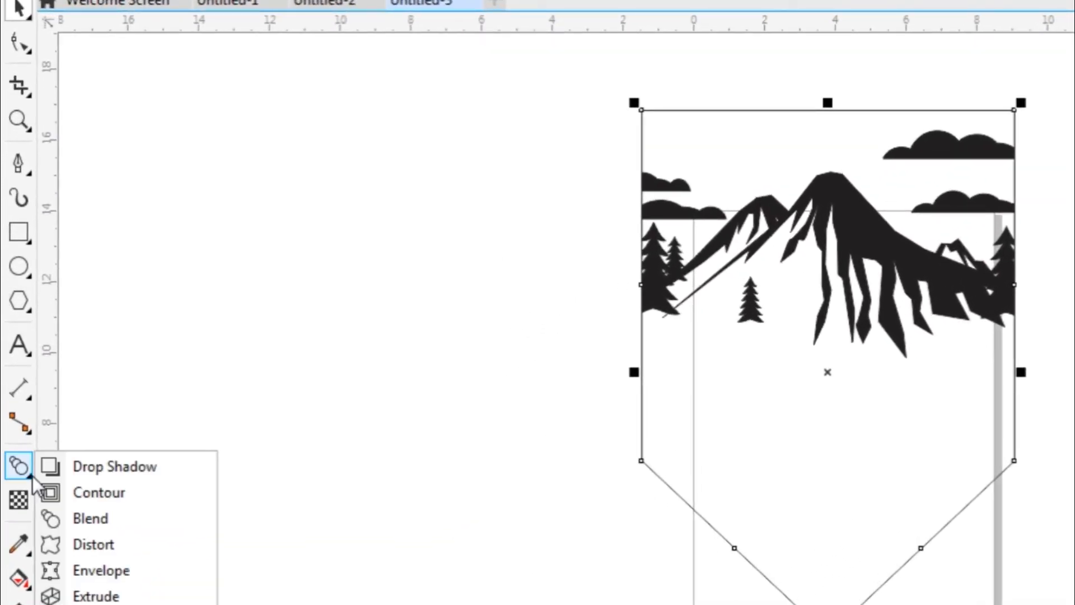
pyautogui.click(68, 493)
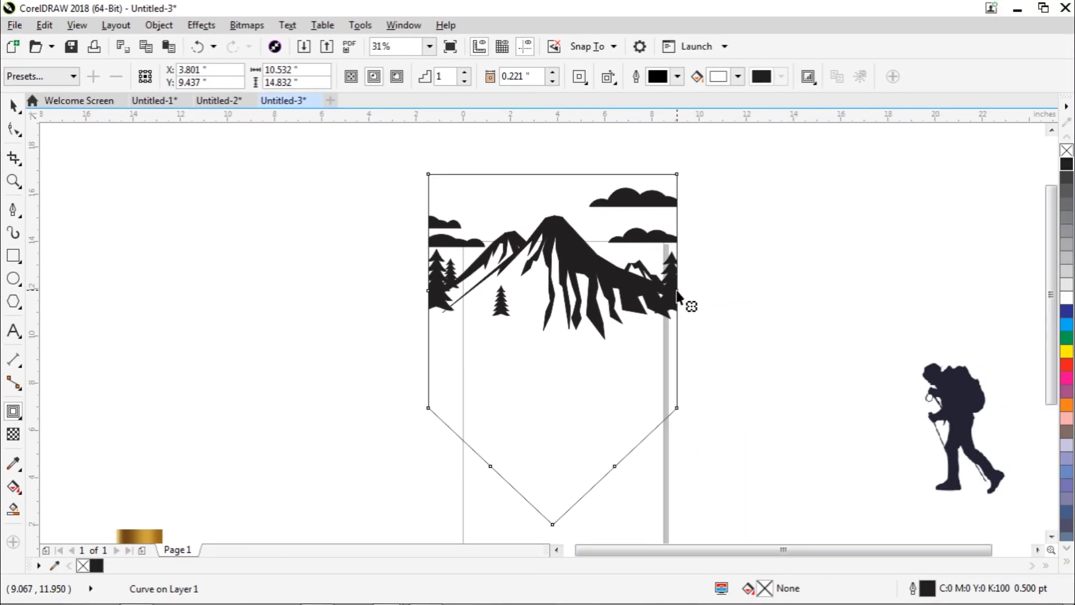
pyautogui.moveTo(1015, 288); pyautogui.dragTo(1040, 291)
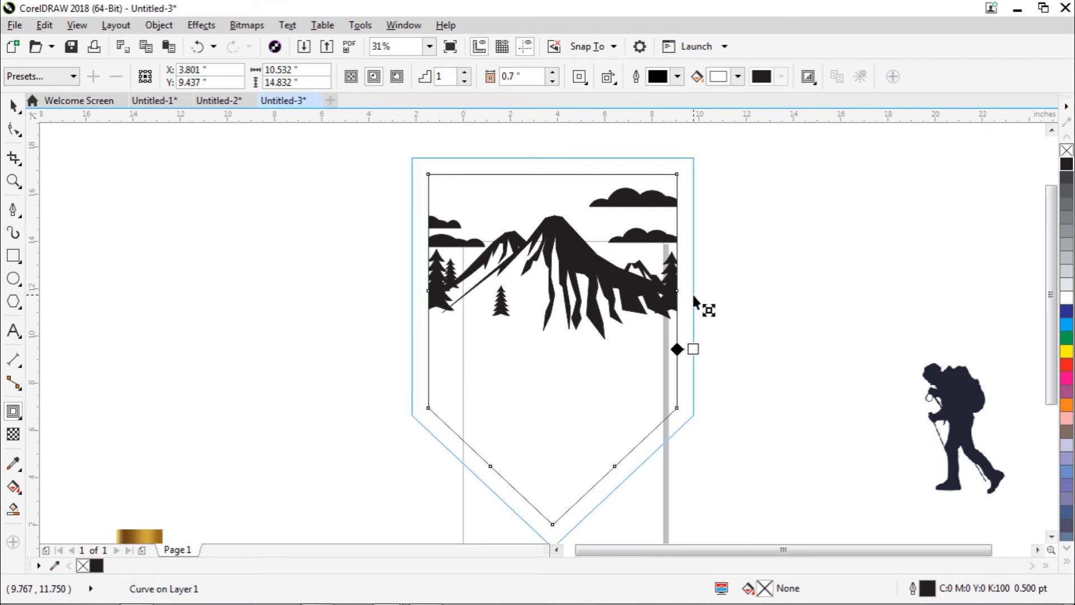
pyautogui.moveTo(693, 298); pyautogui.dragTo(687, 304)
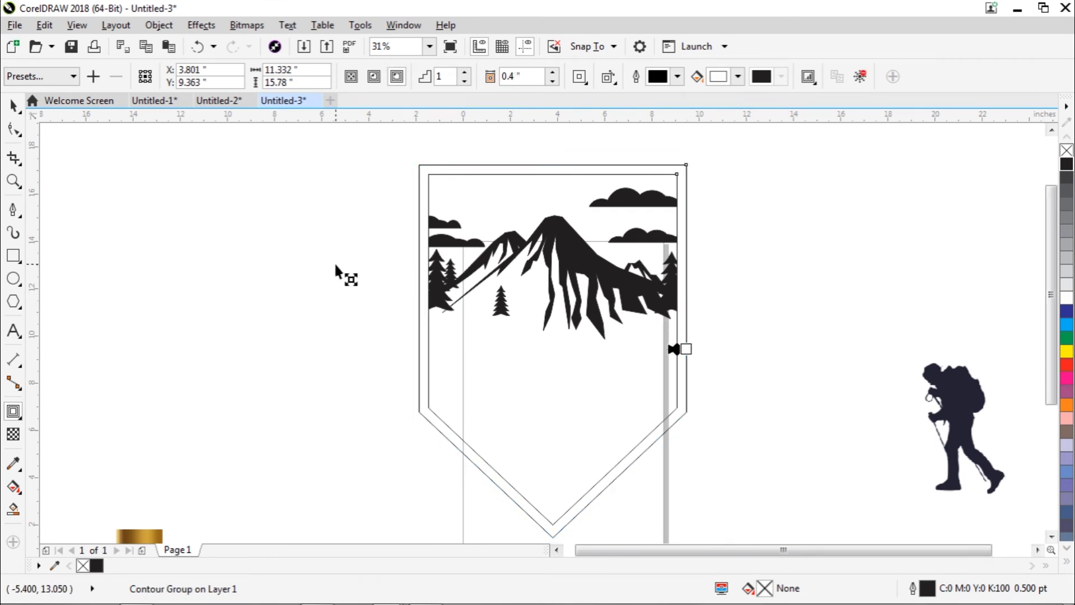
# - Break the frame's contour group apart and group the two resulting pointed frame outlines
pyautogui.click(14, 105)
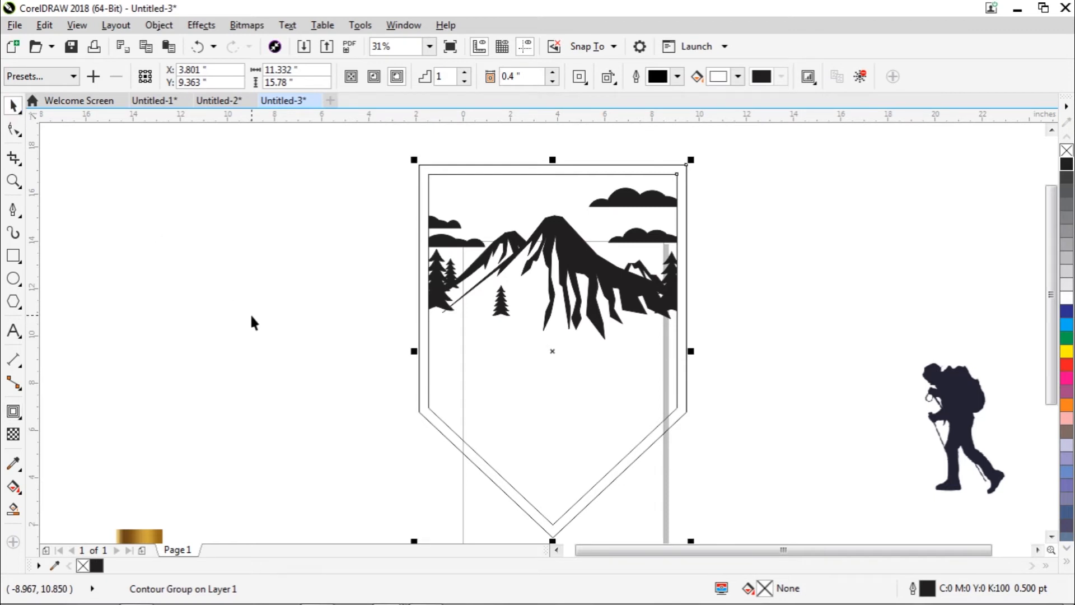
pyautogui.click(252, 322)
pyautogui.click(448, 165)
pyautogui.click(375, 168)
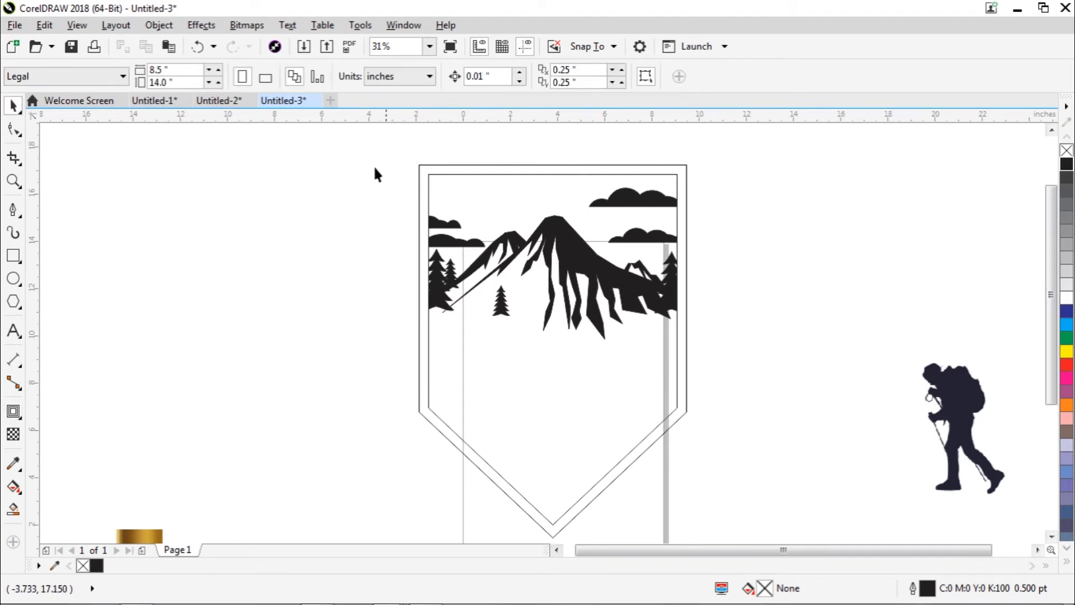
pyautogui.click(436, 171)
pyautogui.rightClick(436, 171)
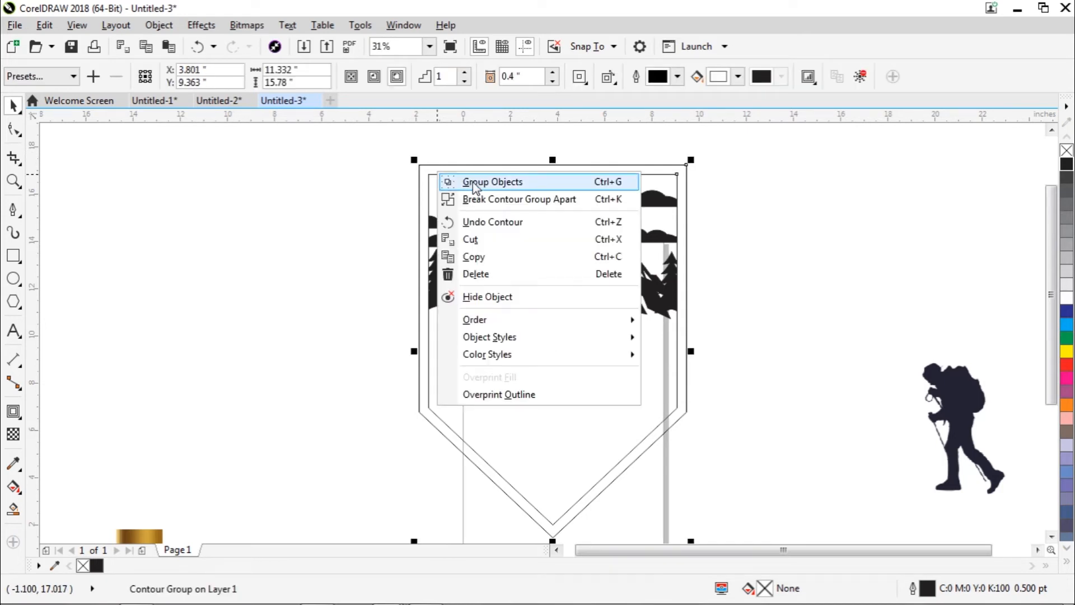
pyautogui.click(473, 199)
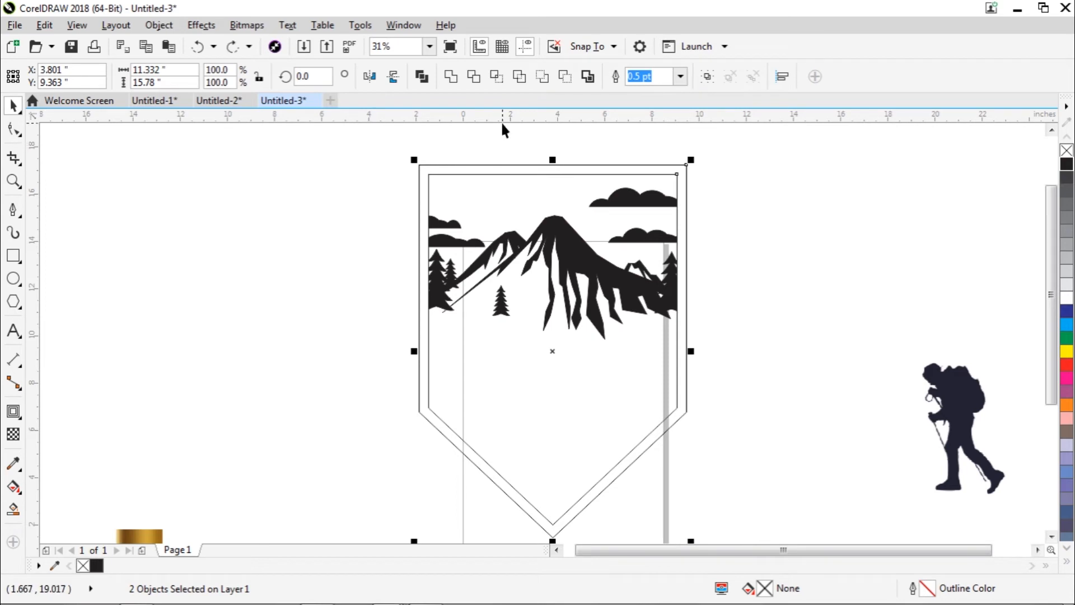
pyautogui.click(707, 77)
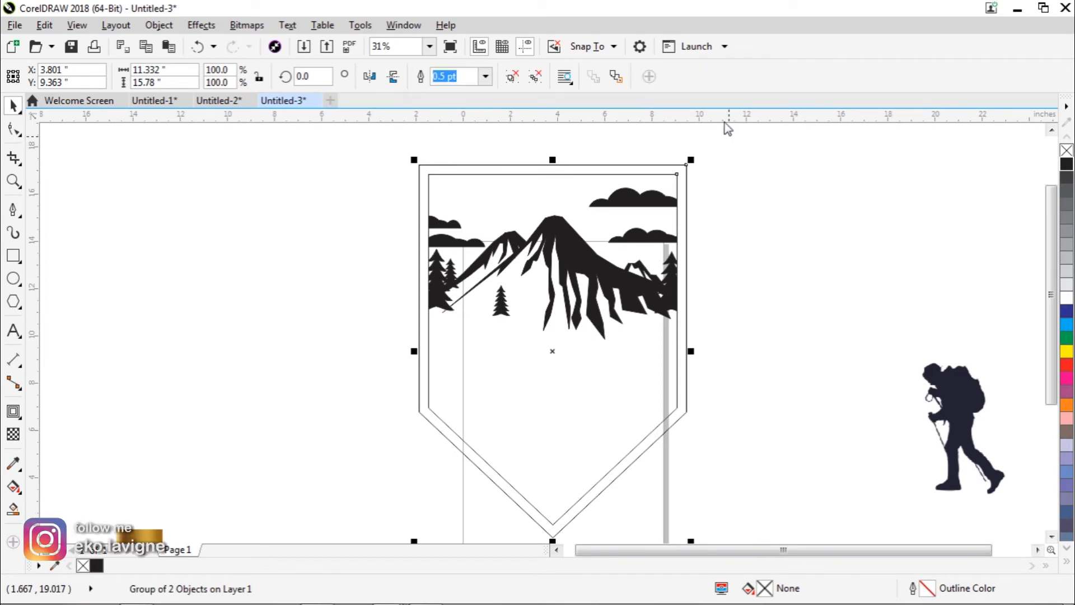
pyautogui.click(748, 189)
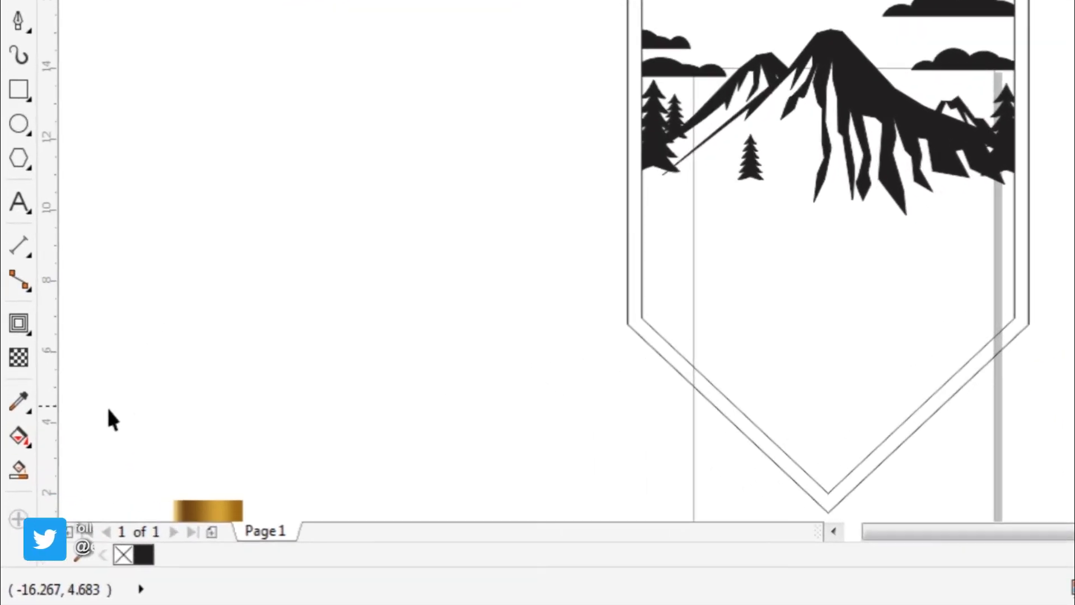
# - Smart Fill the band between the two pointed frame outlines and color it black to form a solid border
pyautogui.click(25, 467)
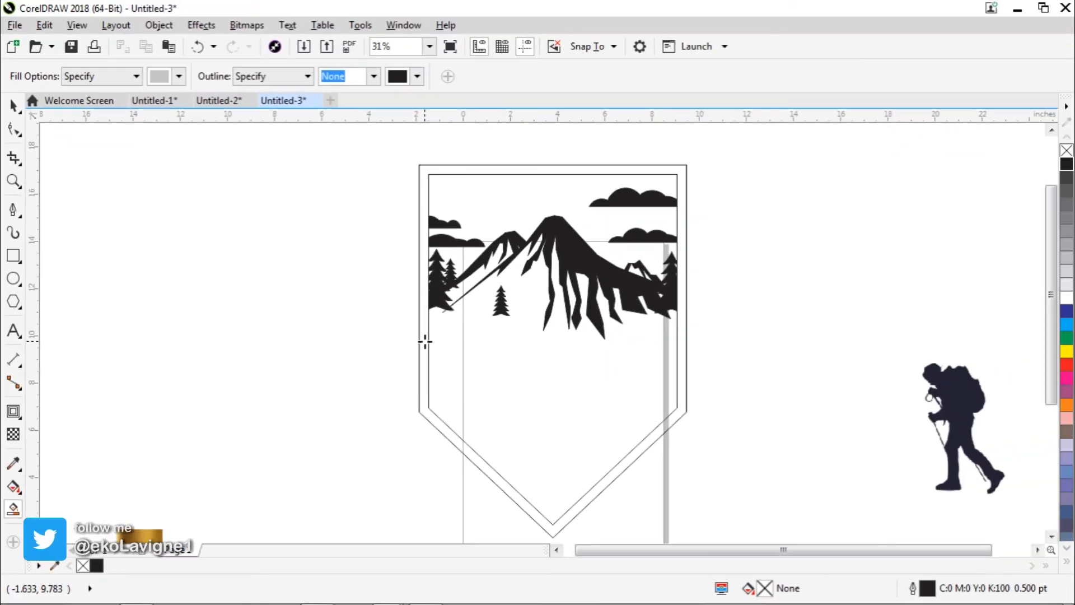
pyautogui.click(635, 220)
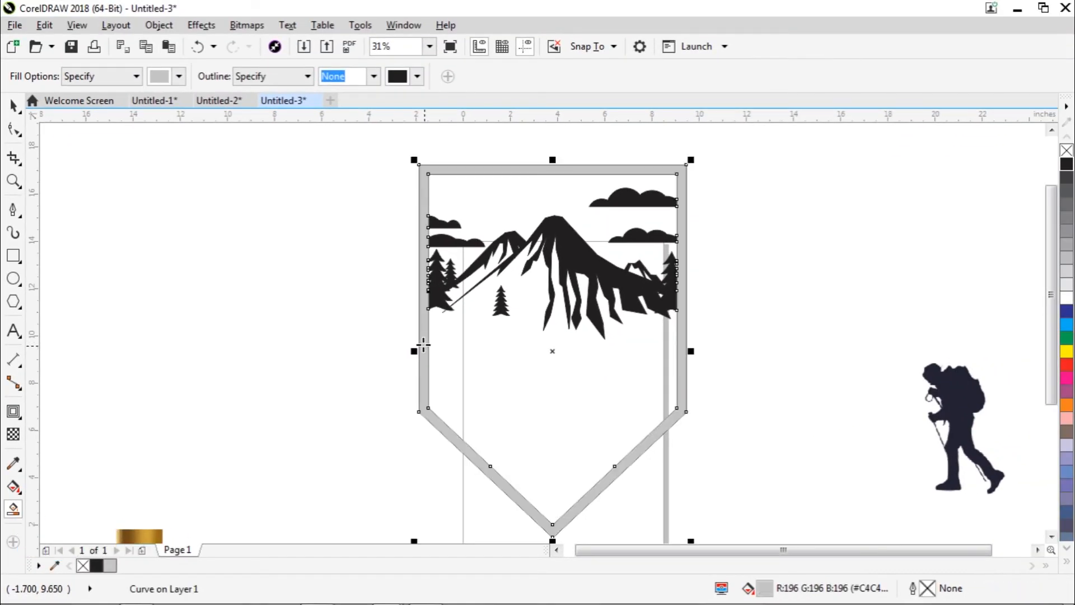
pyautogui.click(1066, 168)
pyautogui.click(755, 264)
pyautogui.hotkey('ctrl', 'z')
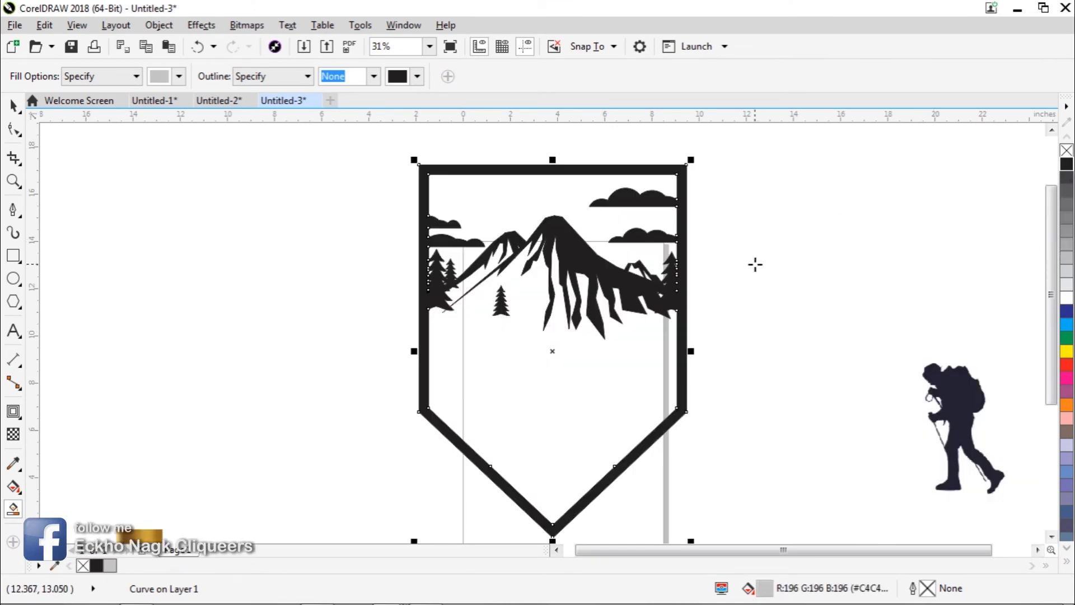
pyautogui.click(13, 104)
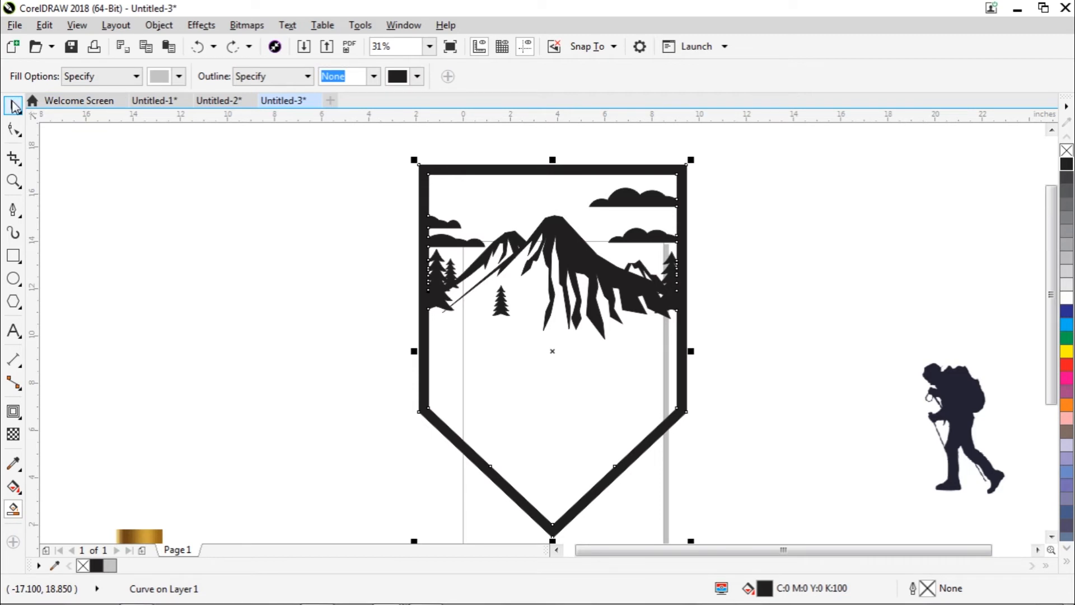
pyautogui.click(720, 377)
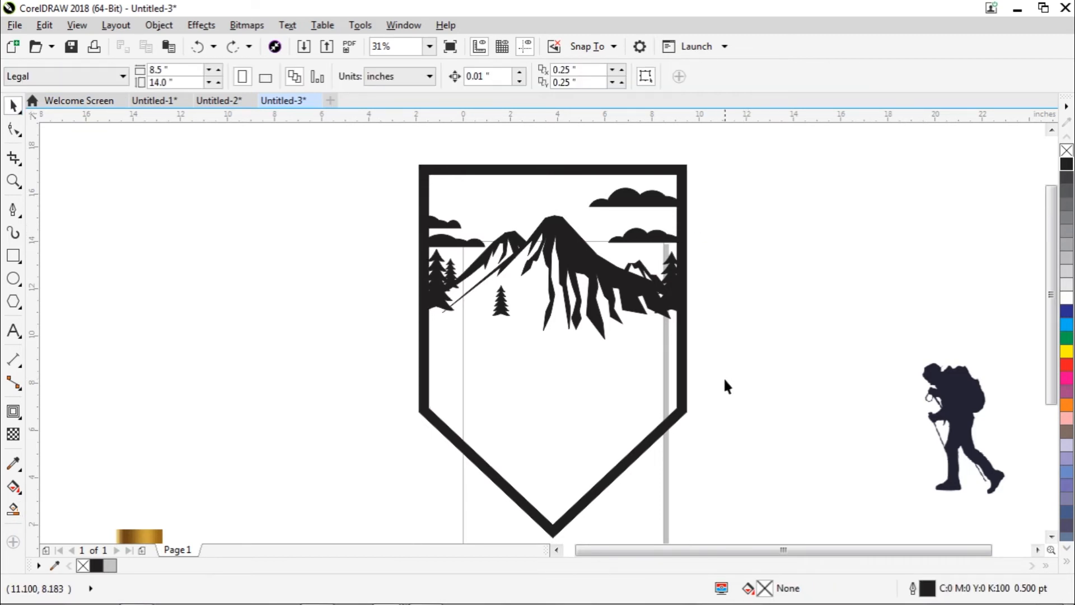
pyautogui.click(684, 350)
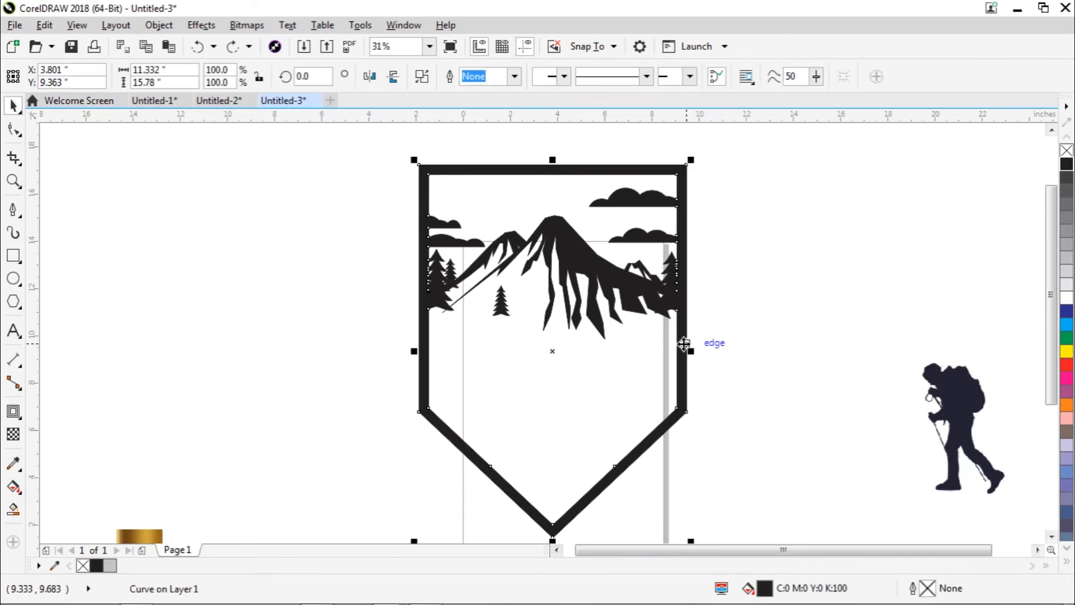
pyautogui.click(745, 353)
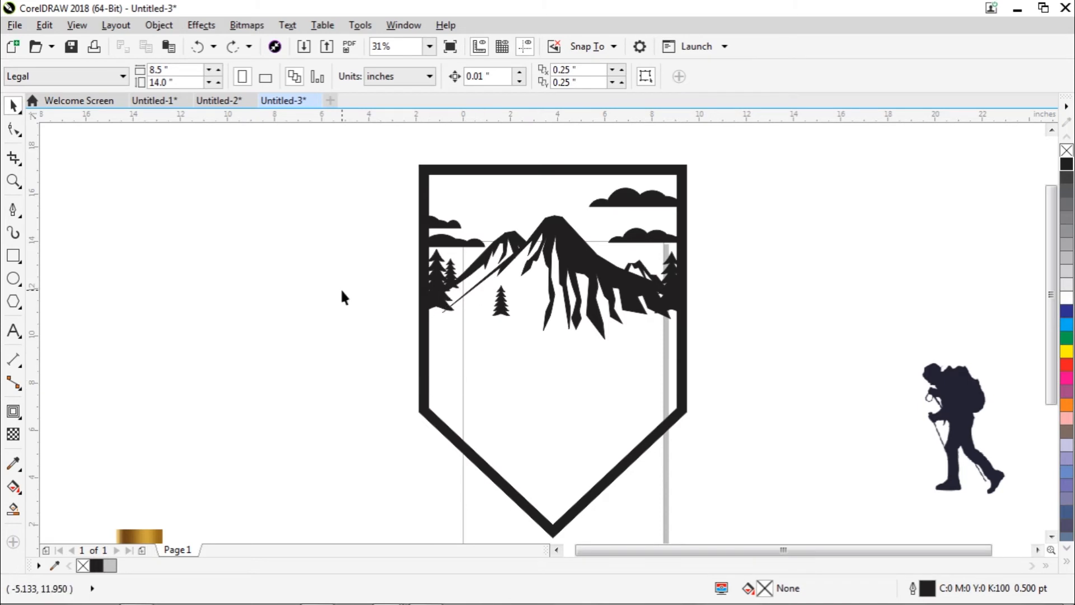
# - Add the artistic text "ADVENTURE" on the empty area beside the badge
pyautogui.click(13, 331)
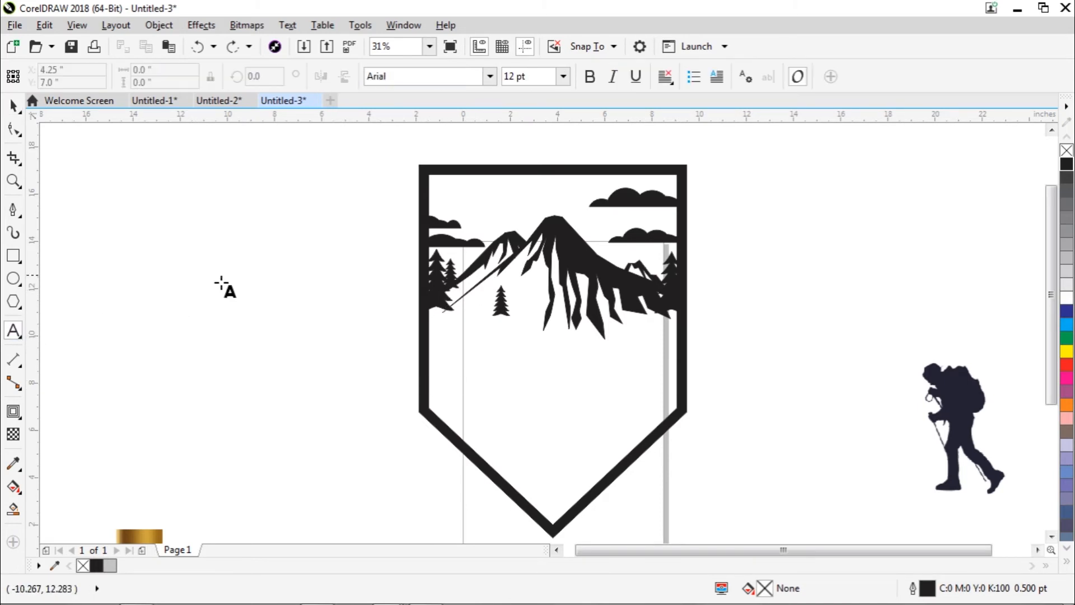
pyautogui.click(262, 261)
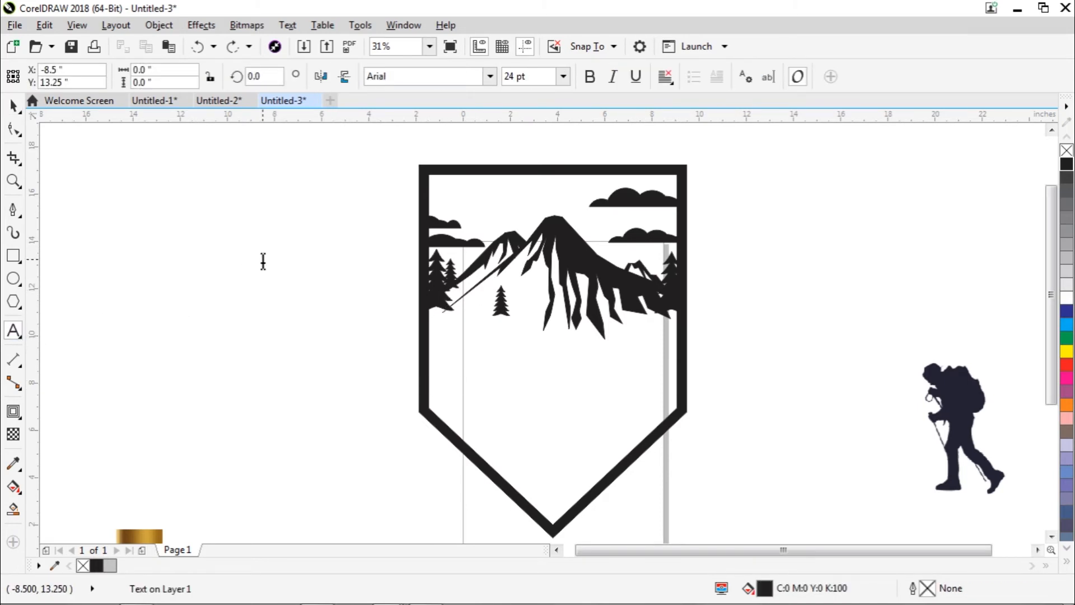
pyautogui.write('ADVENTURE')
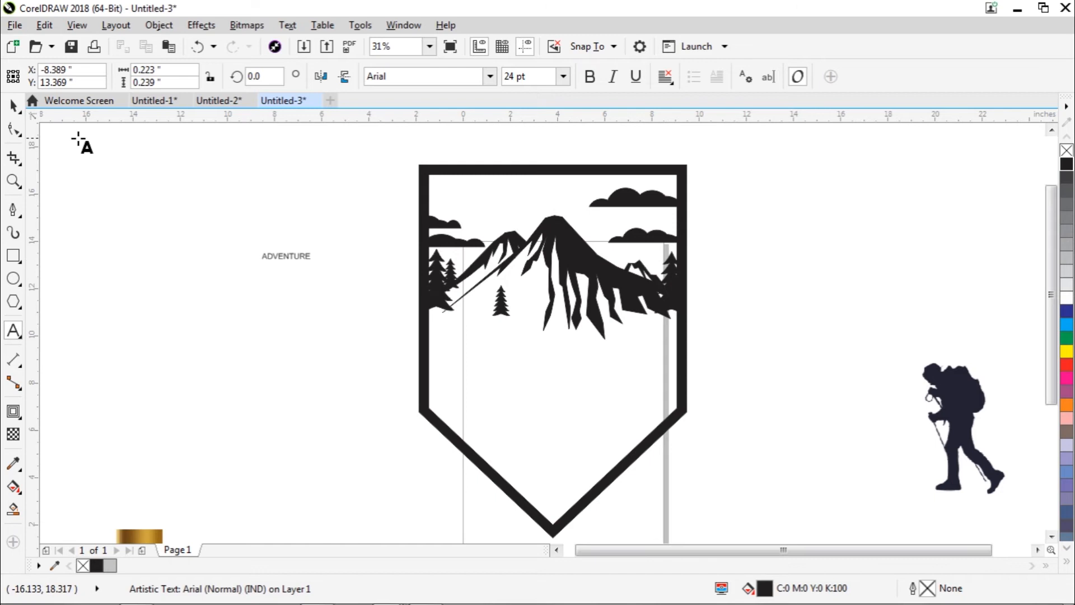
pyautogui.click(14, 105)
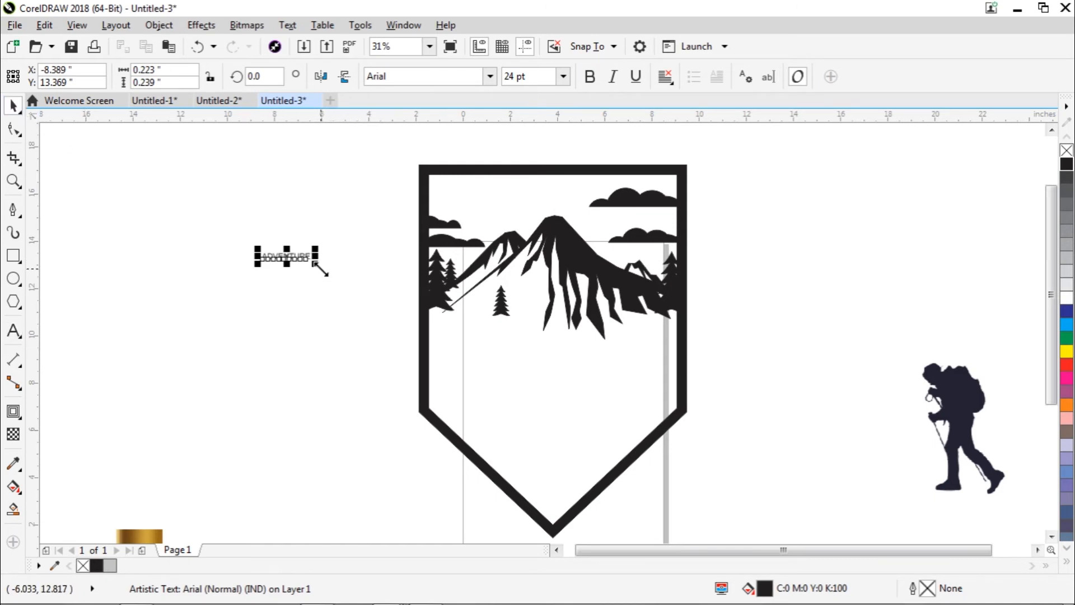
# - Set the ADVENTURE text in Arial Black, enlarge it to about 12.3 inches wide and move it clear of the badge
pyautogui.moveTo(319, 268); pyautogui.dragTo(384, 313)
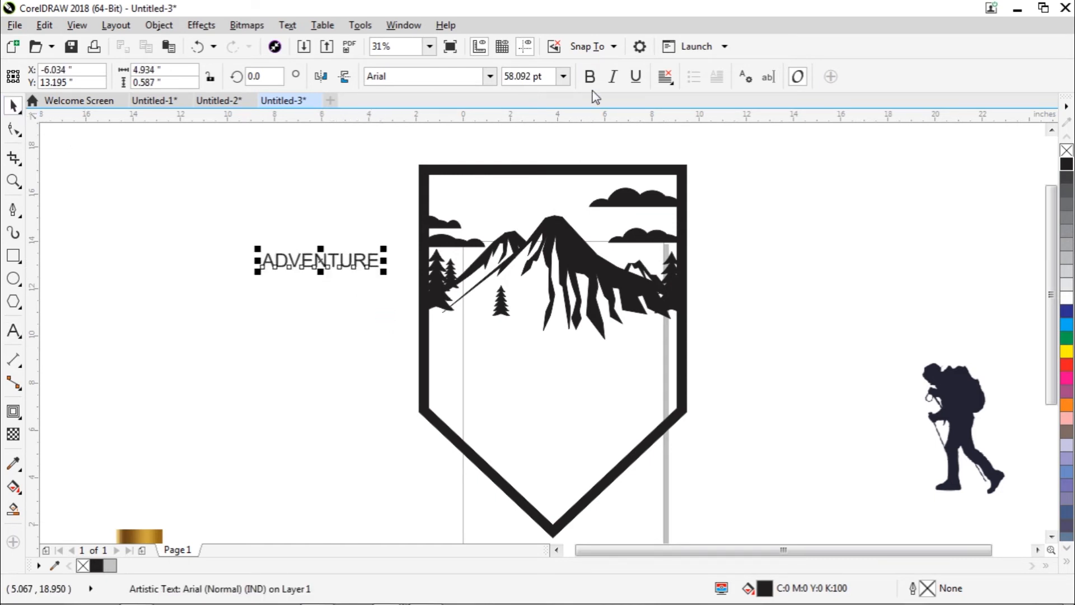
pyautogui.click(591, 76)
pyautogui.click(490, 76)
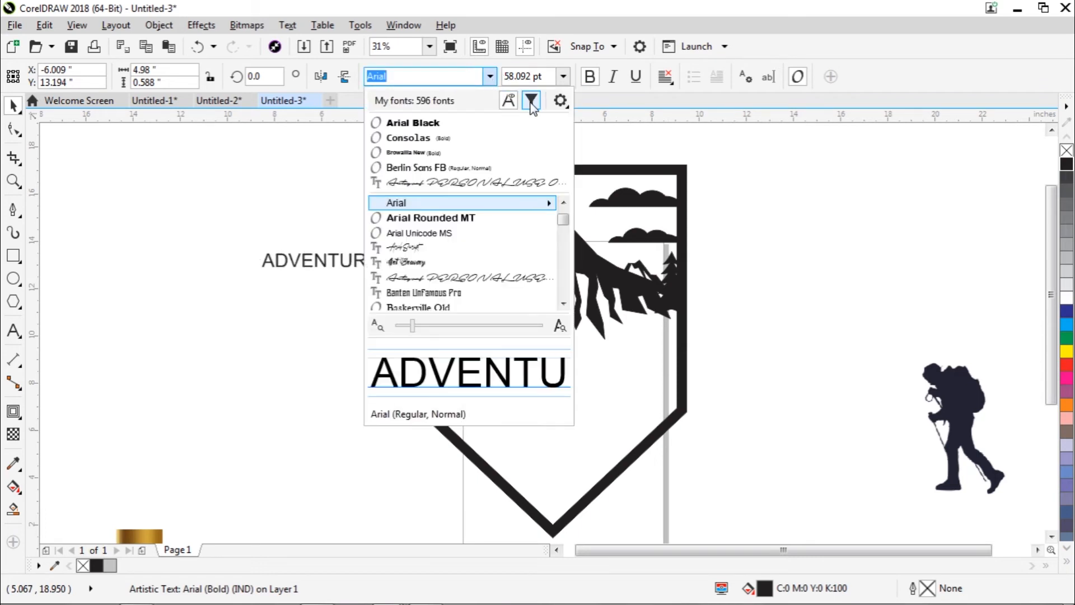
pyautogui.click(506, 122)
pyautogui.moveTo(397, 270); pyautogui.dragTo(562, 347)
pyautogui.moveTo(418, 270); pyautogui.dragTo(327, 268)
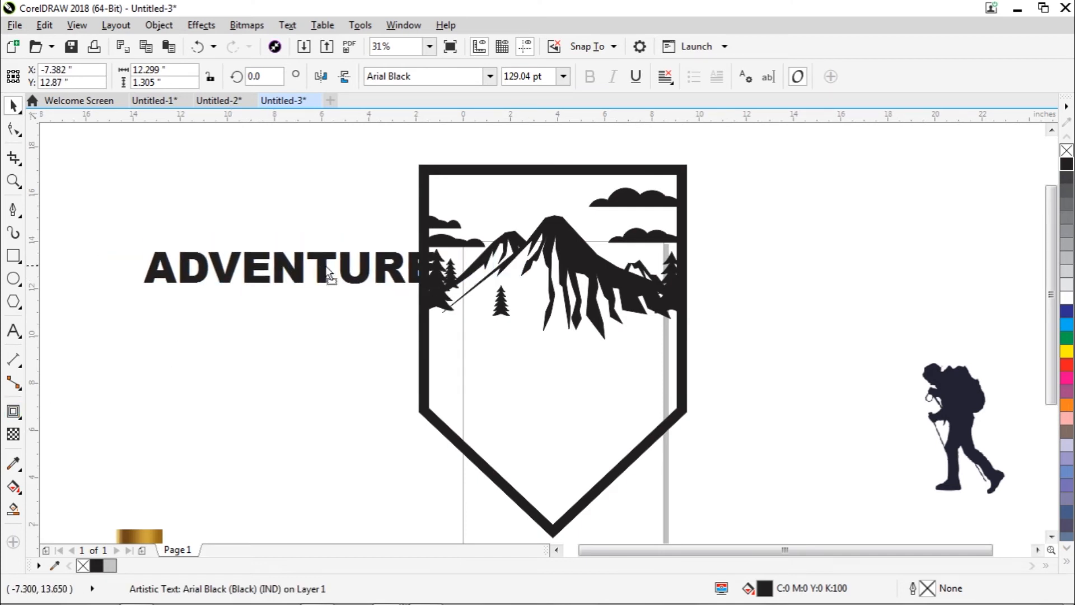
pyautogui.click(252, 334)
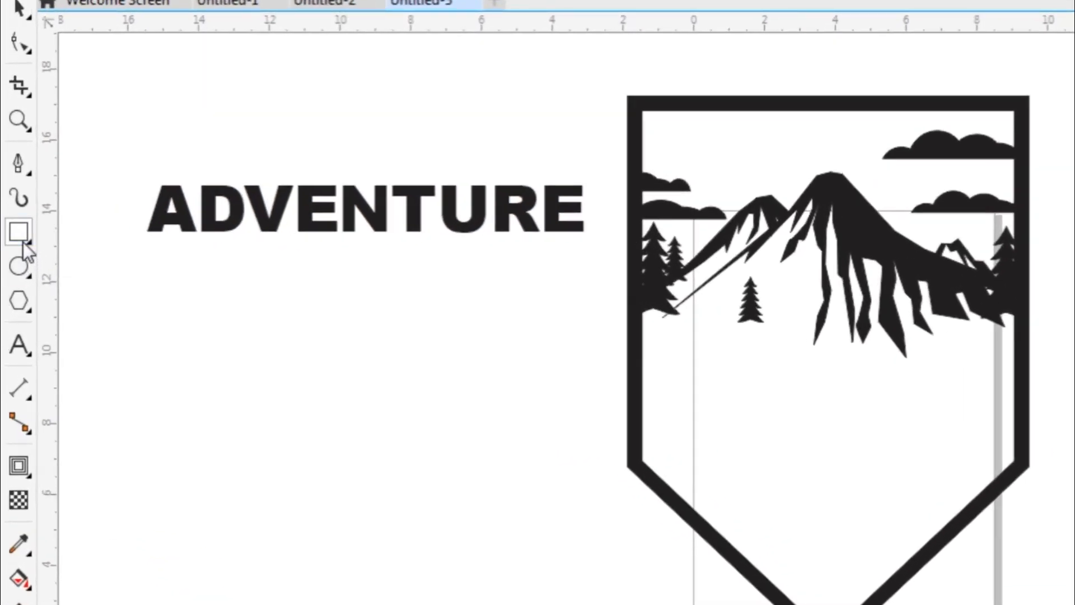
# - Draw a rectangle about 12.4 by 3.4 inches below the ADVENTURE text and convert it to curves
pyautogui.moveTo(128, 308)
pyautogui.mouseDown()
pyautogui.moveTo(372, 449)
pyautogui.moveTo(570, 432)
pyautogui.mouseUp()
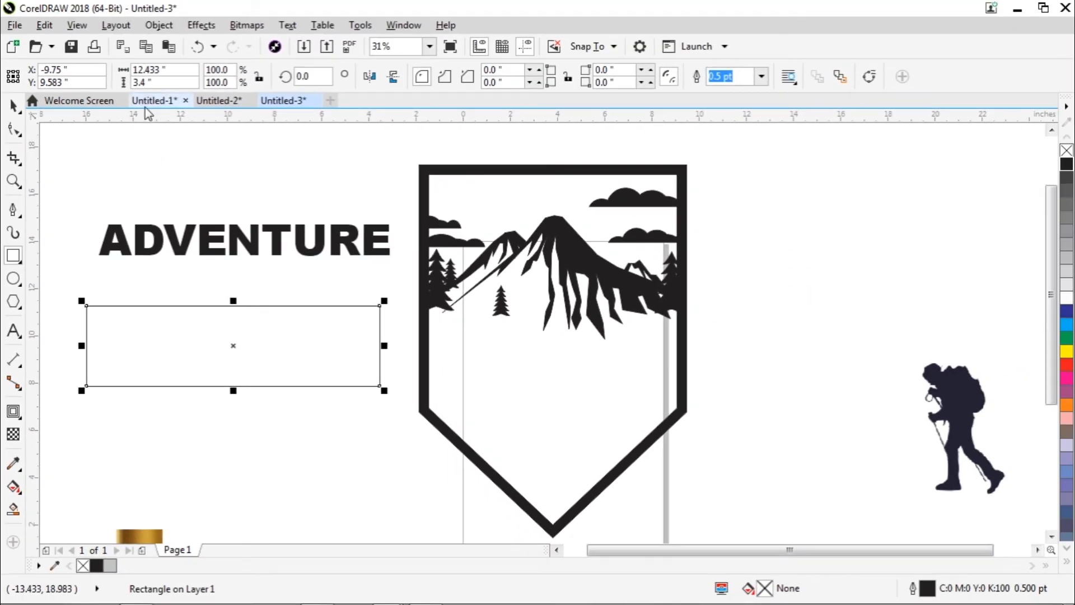
pyautogui.click(158, 25)
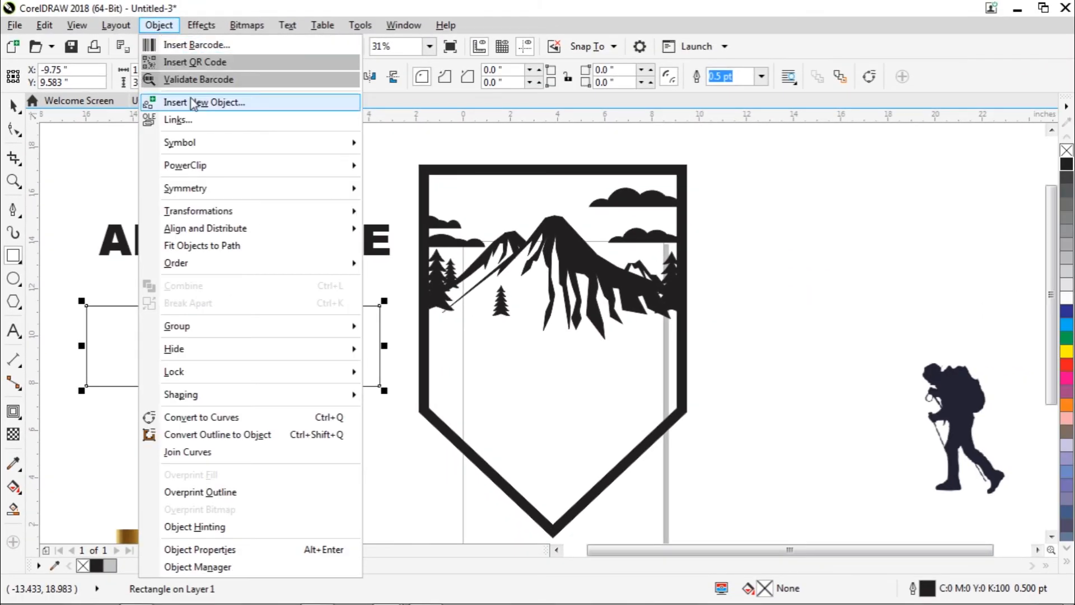
pyautogui.click(216, 417)
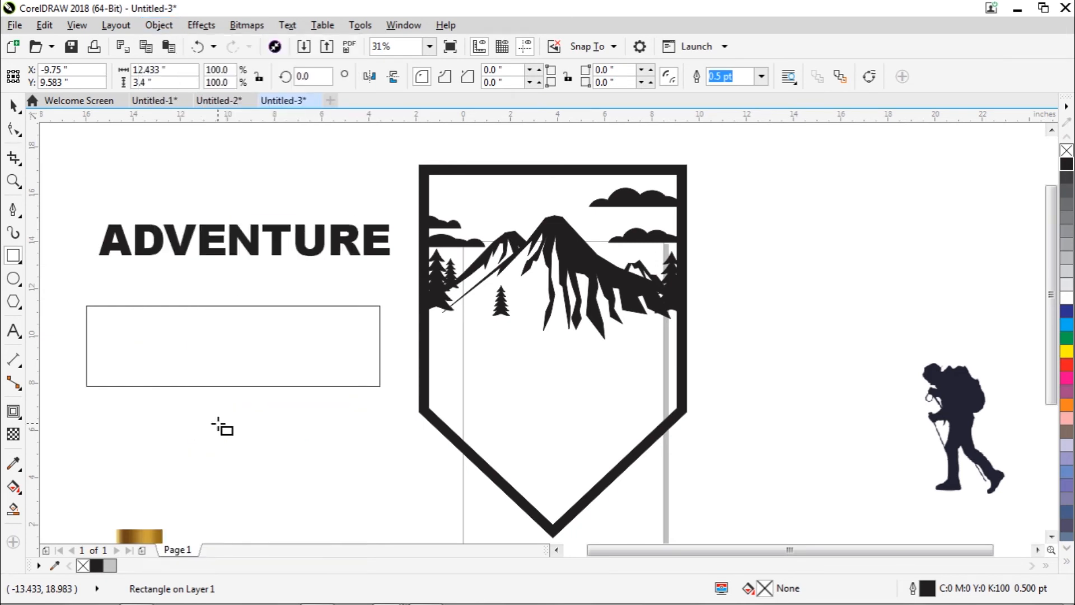
# - Convert the rectangle's bottom edge to a curve and bend its middle slightly upward
pyautogui.click(14, 129)
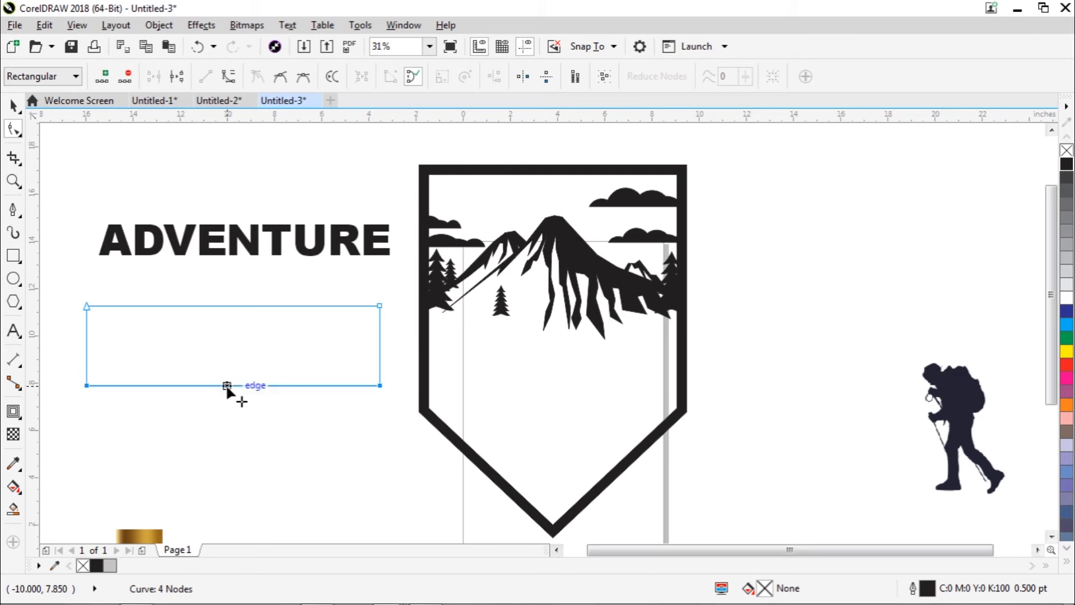
pyautogui.moveTo(226, 385); pyautogui.dragTo(225, 376)
pyautogui.hotkey('ctrl', 'z')
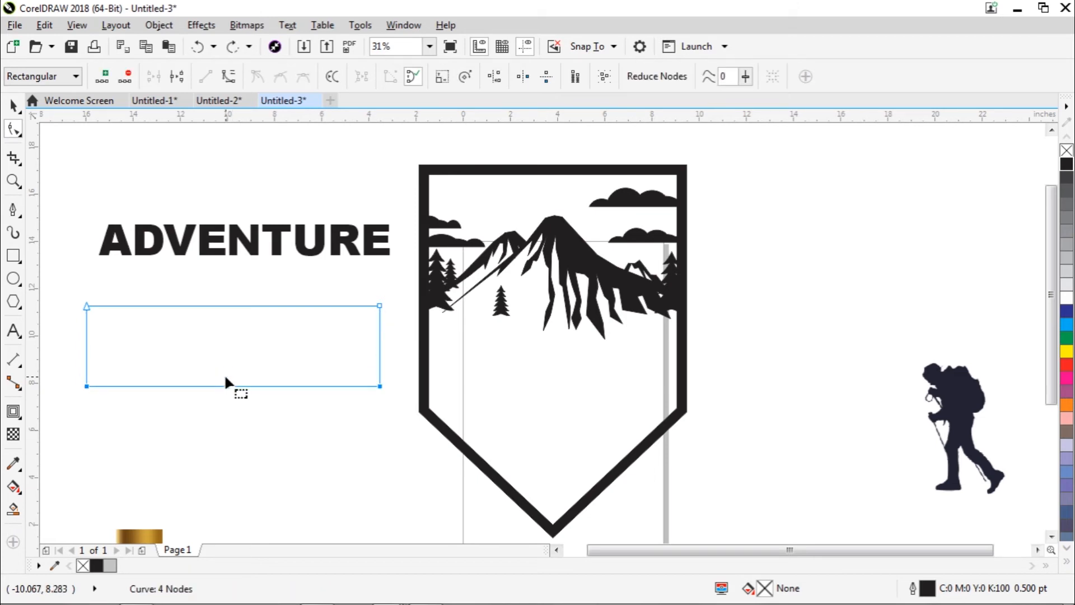
pyautogui.click(228, 77)
pyautogui.moveTo(225, 385); pyautogui.dragTo(227, 376)
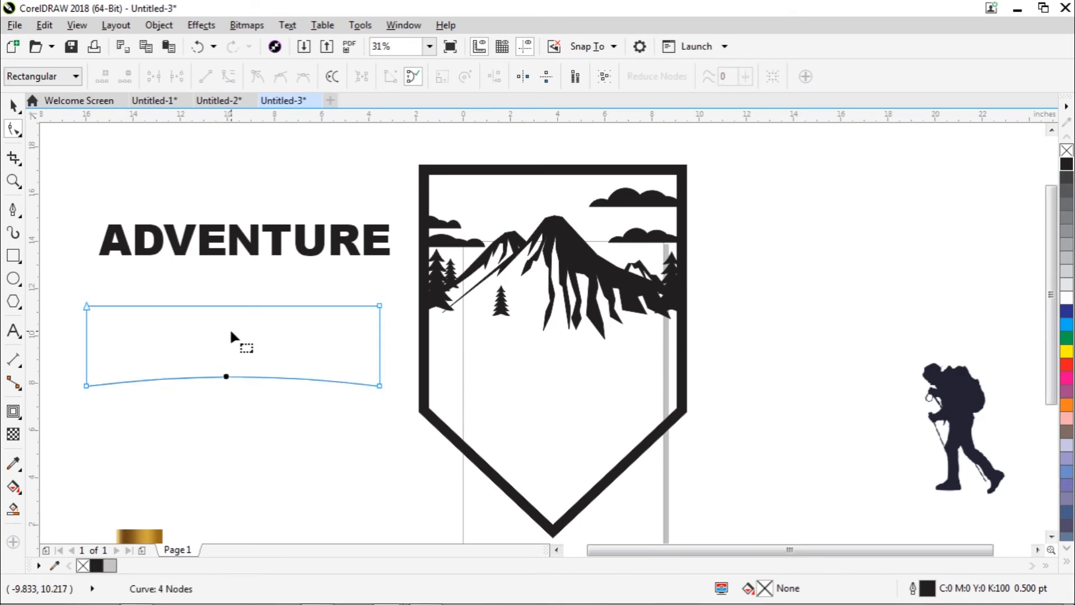
# - Convert the shape's top edge to a curve, bend it slightly downward, and scale the whole shape to 115% about its center
pyautogui.click(228, 305)
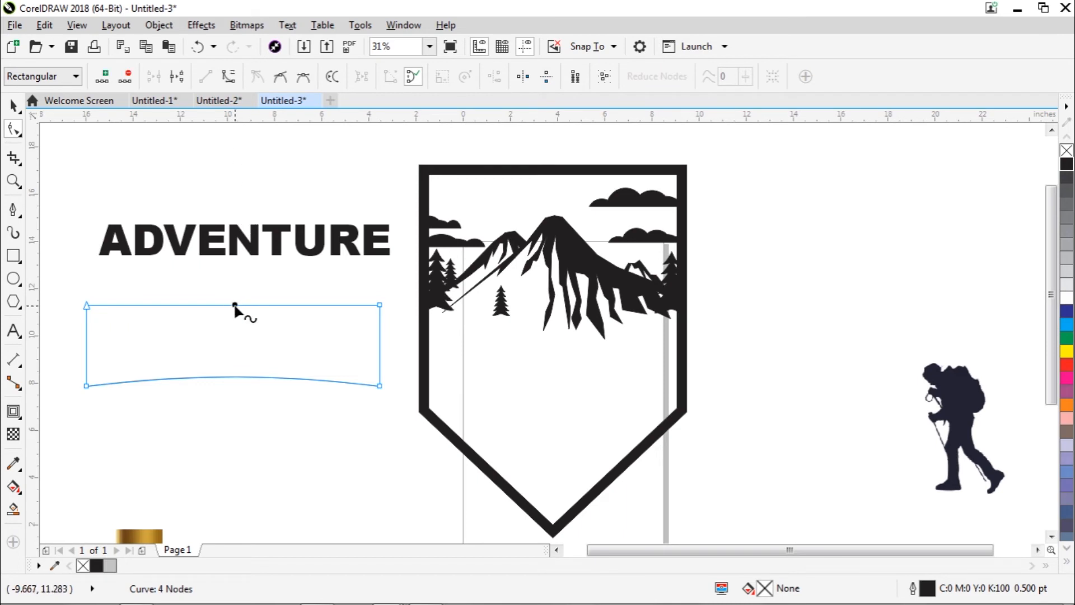
pyautogui.click(228, 78)
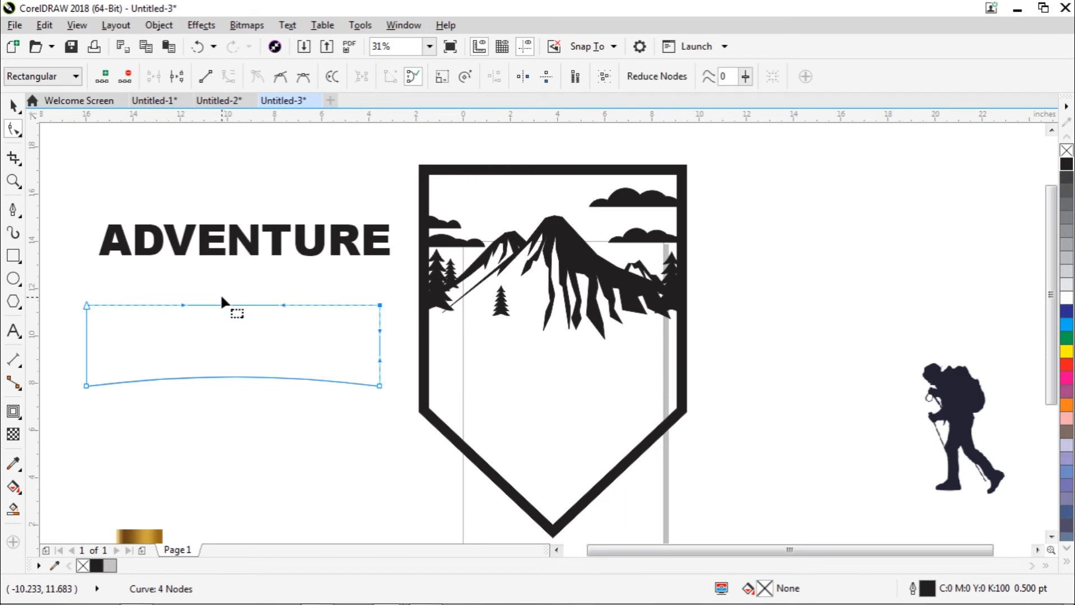
pyautogui.moveTo(220, 305); pyautogui.dragTo(226, 310)
pyautogui.click(13, 105)
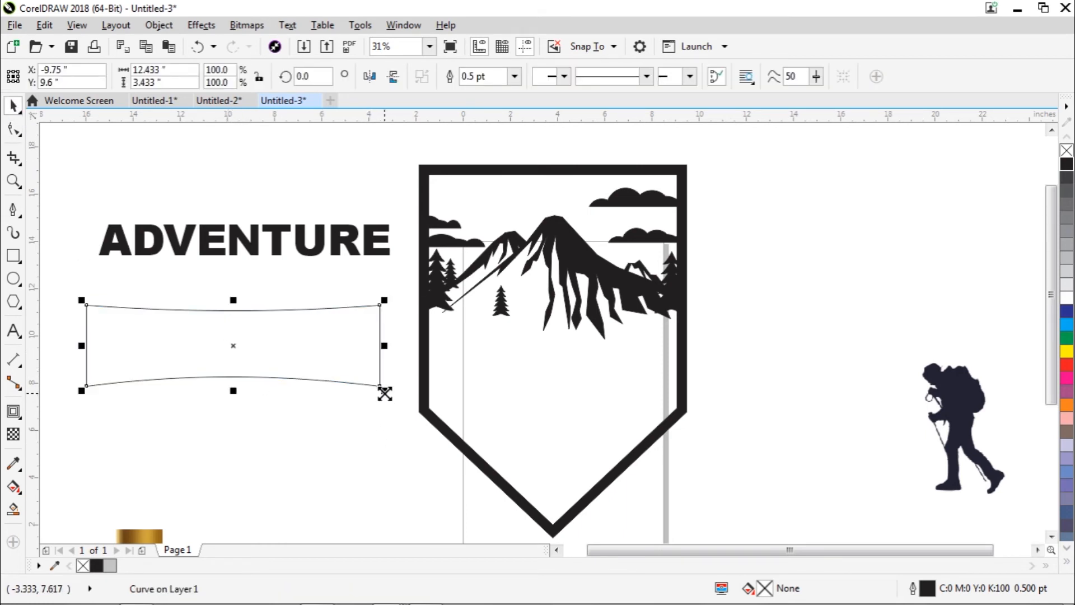
pyautogui.moveTo(384, 393); pyautogui.dragTo(406, 412)
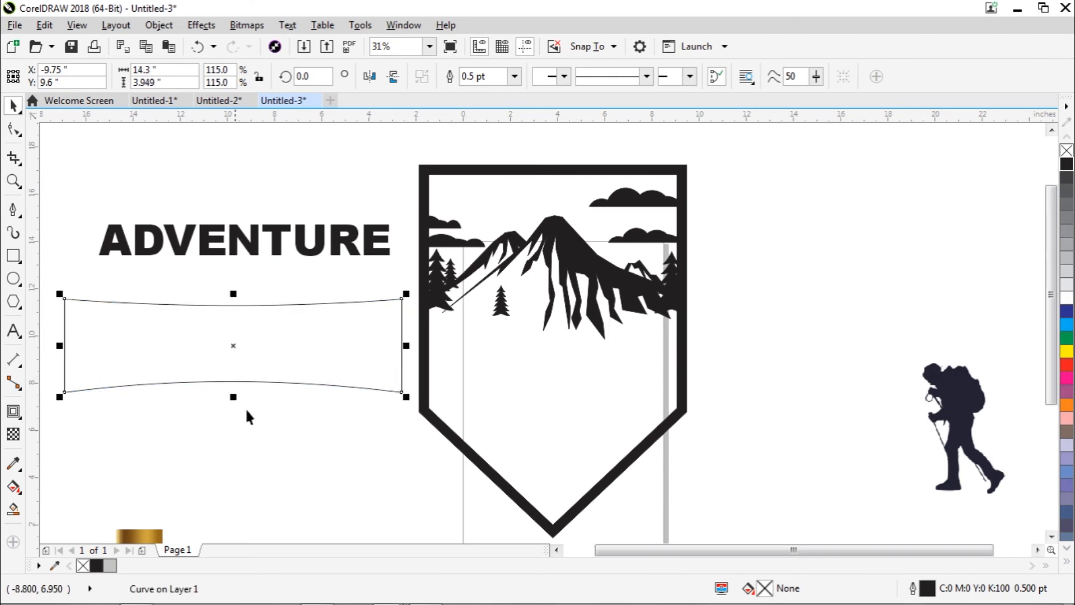
pyautogui.click(242, 430)
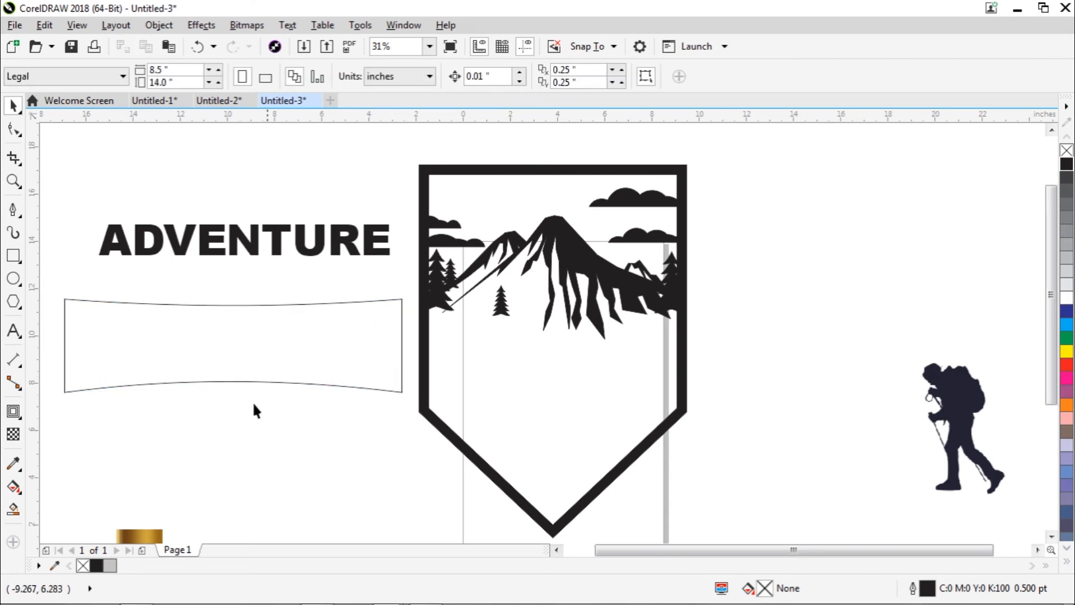
# - Warp the ADVENTURE text with an envelope created from the curved shape below it
pyautogui.click(244, 247)
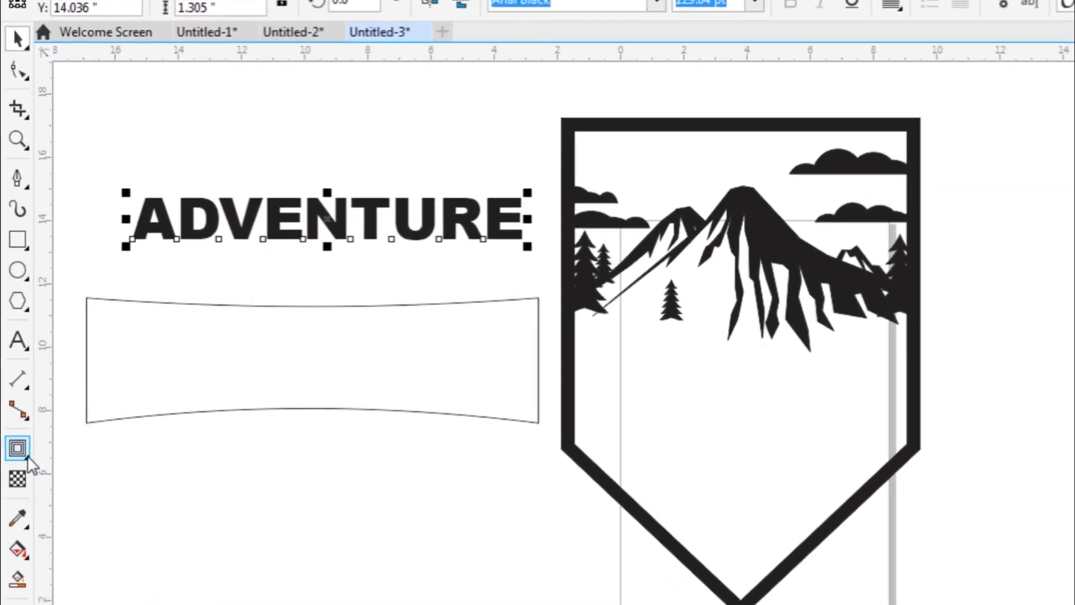
pyautogui.click(20, 417)
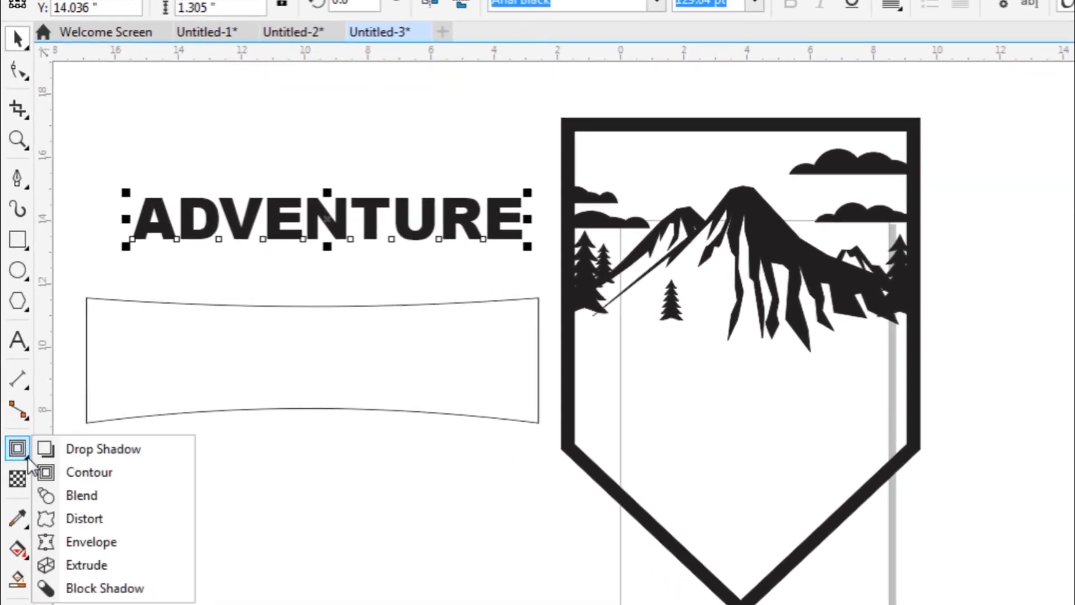
pyautogui.click(67, 542)
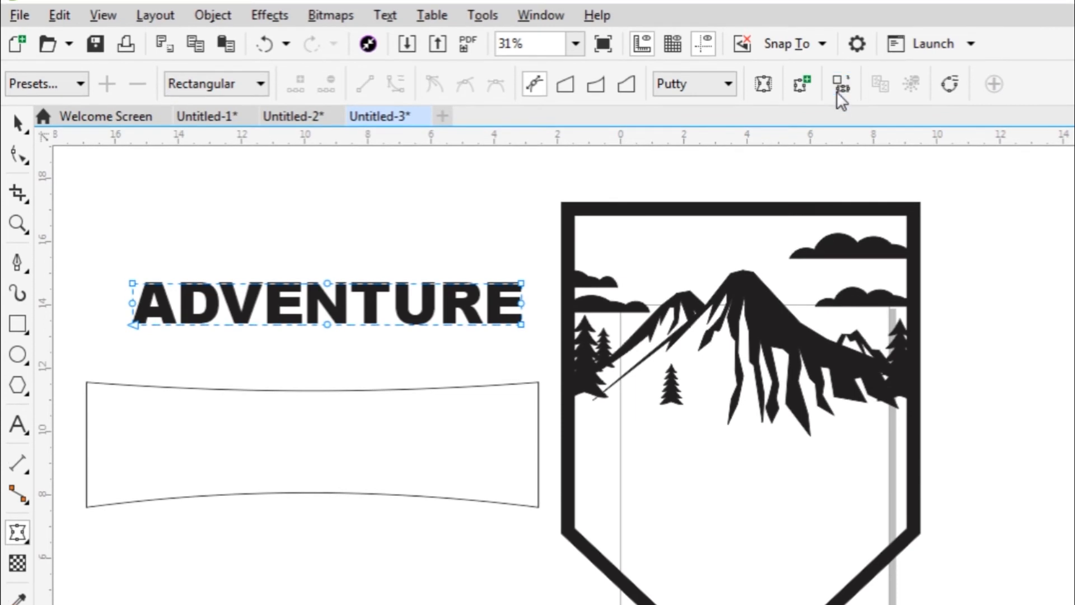
pyautogui.click(480, 414)
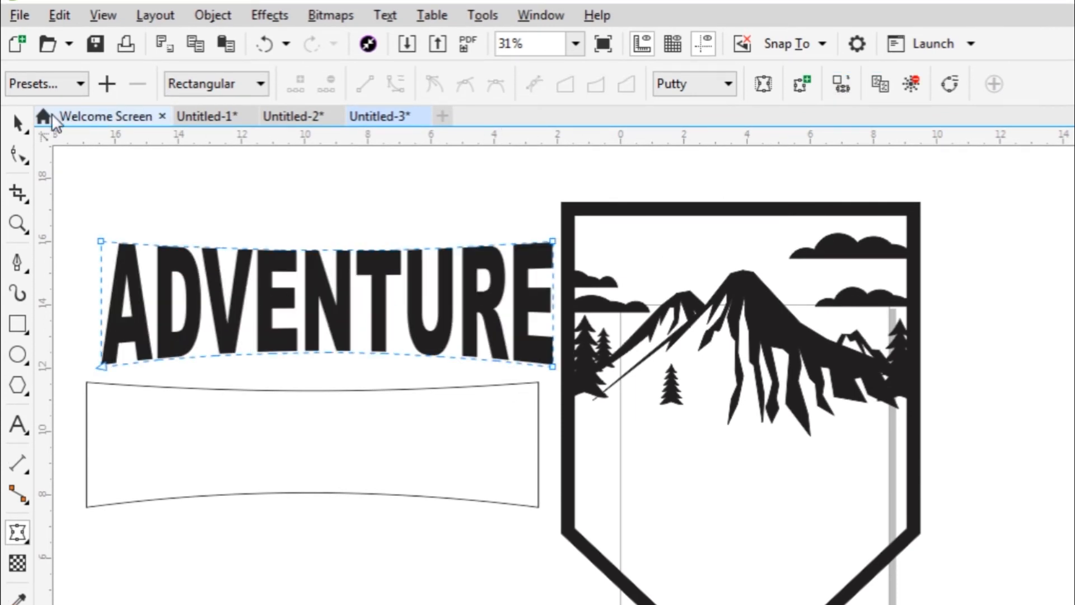
# - Delete the curved guide shape and move the warped ADVENTURE text across the lower part of the badge, just below the mountains
pyautogui.click(18, 124)
pyautogui.click(371, 420)
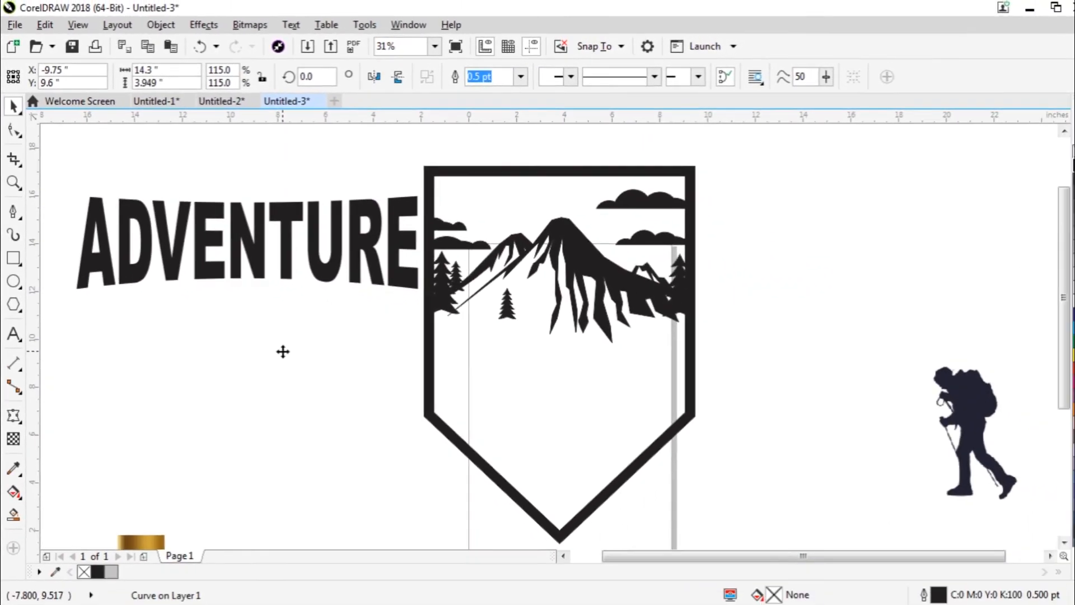
pyautogui.moveTo(291, 238); pyautogui.dragTo(586, 354)
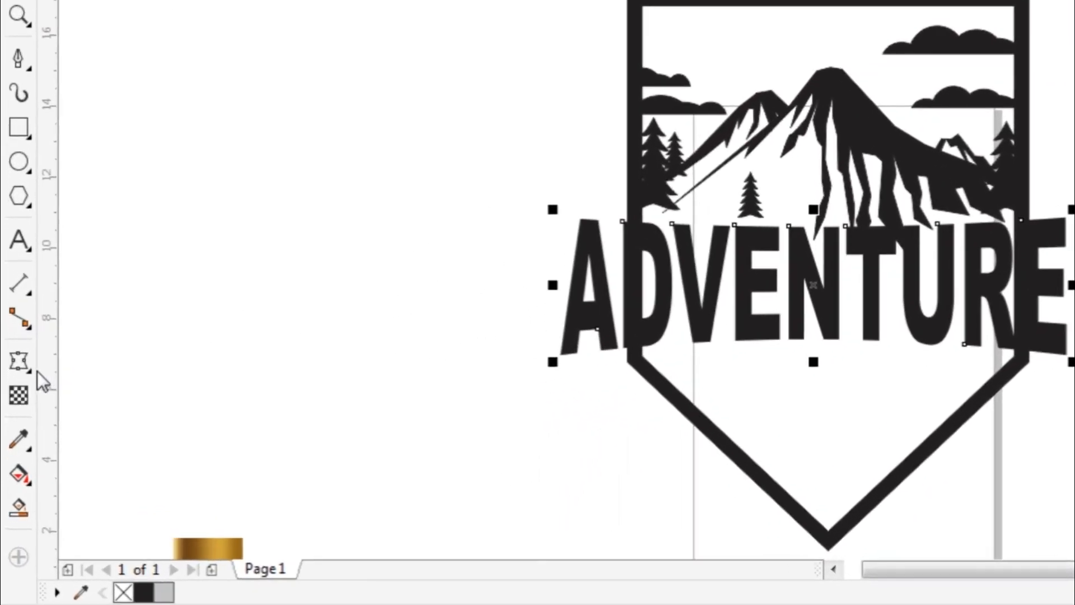
# - Add a one-step white outside contour with an offset of about 0.377 inches around the ADVENTURE text
pyautogui.click(21, 418)
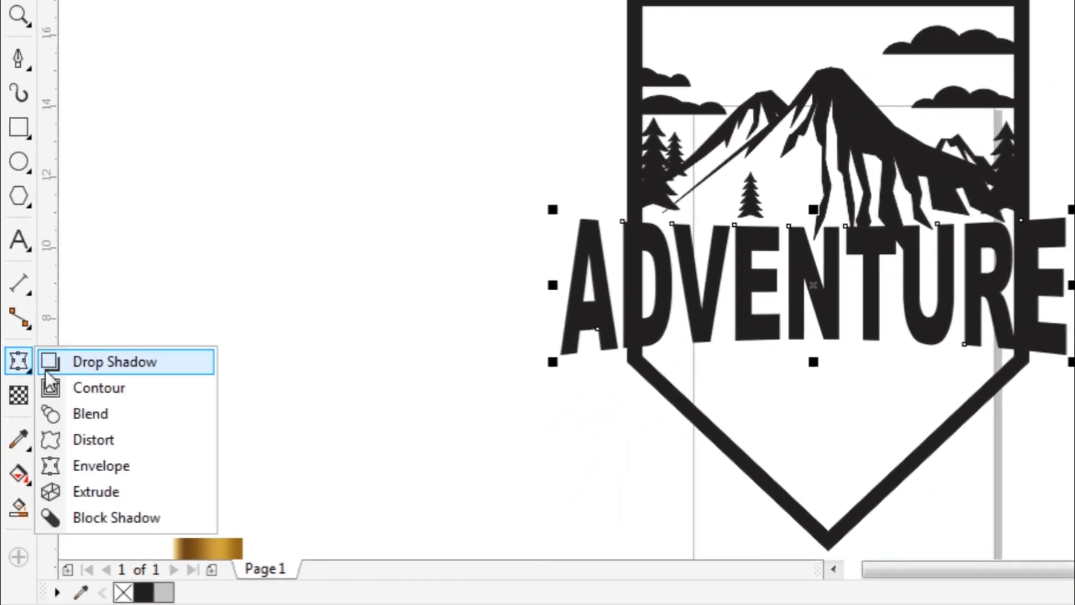
pyautogui.click(72, 387)
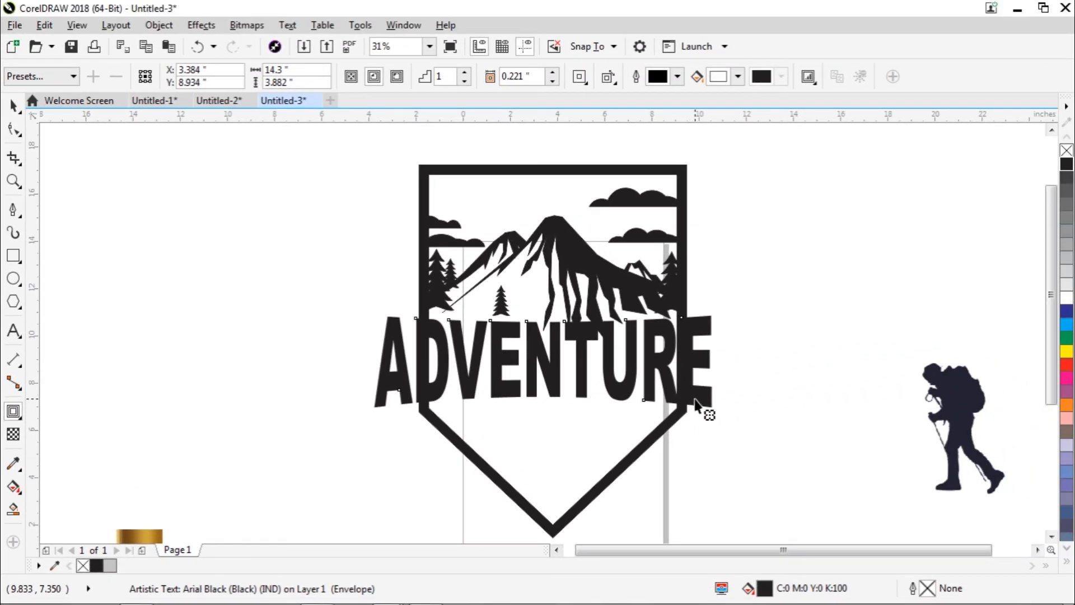
pyautogui.moveTo(694, 398); pyautogui.dragTo(728, 414)
pyautogui.moveTo(546, 403); pyautogui.dragTo(545, 419)
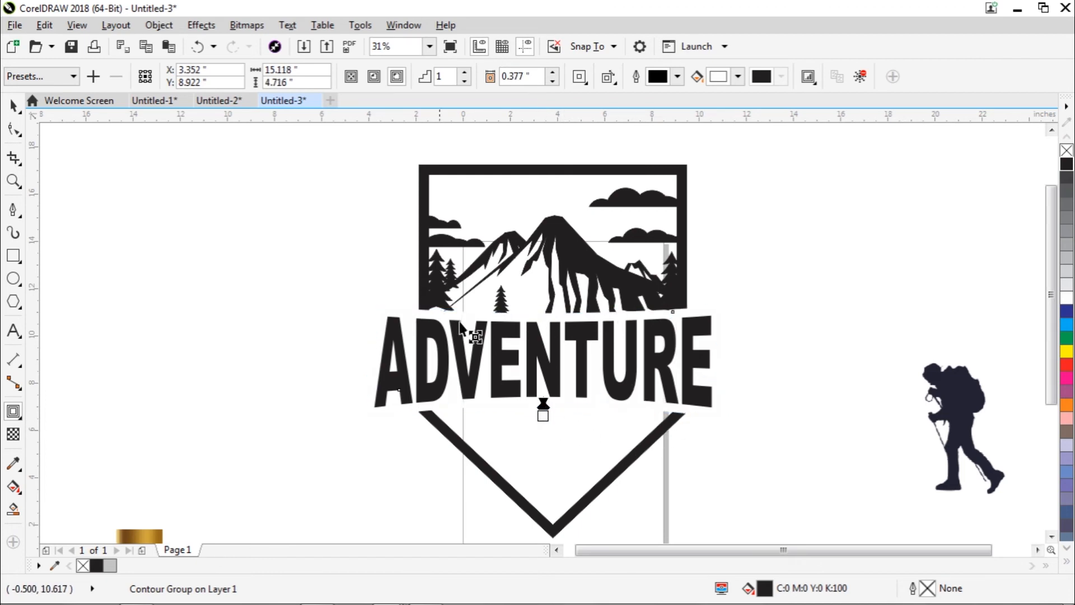
pyautogui.click(13, 106)
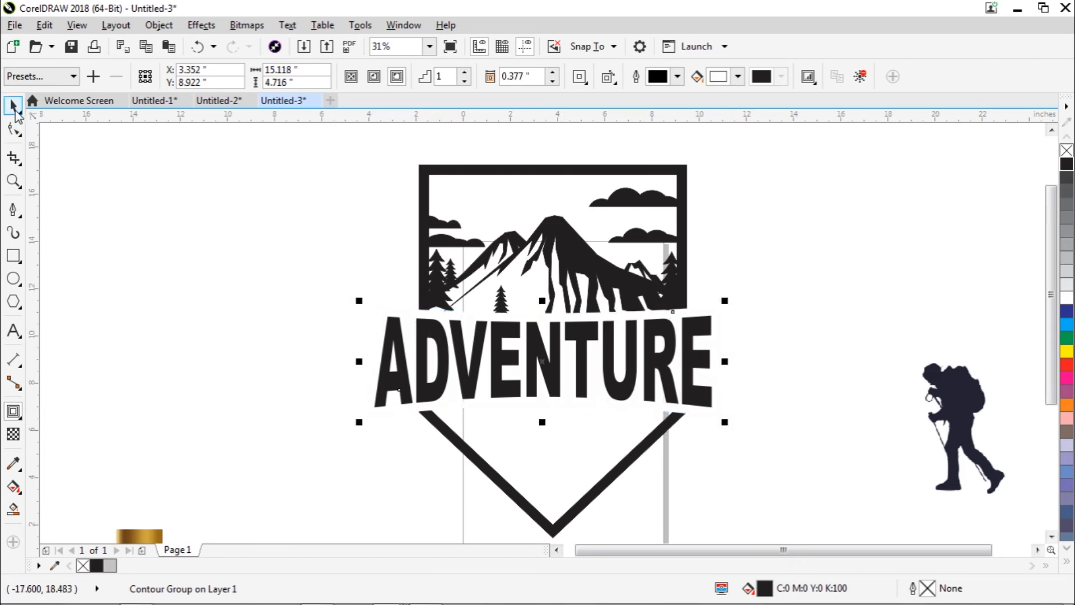
pyautogui.click(183, 262)
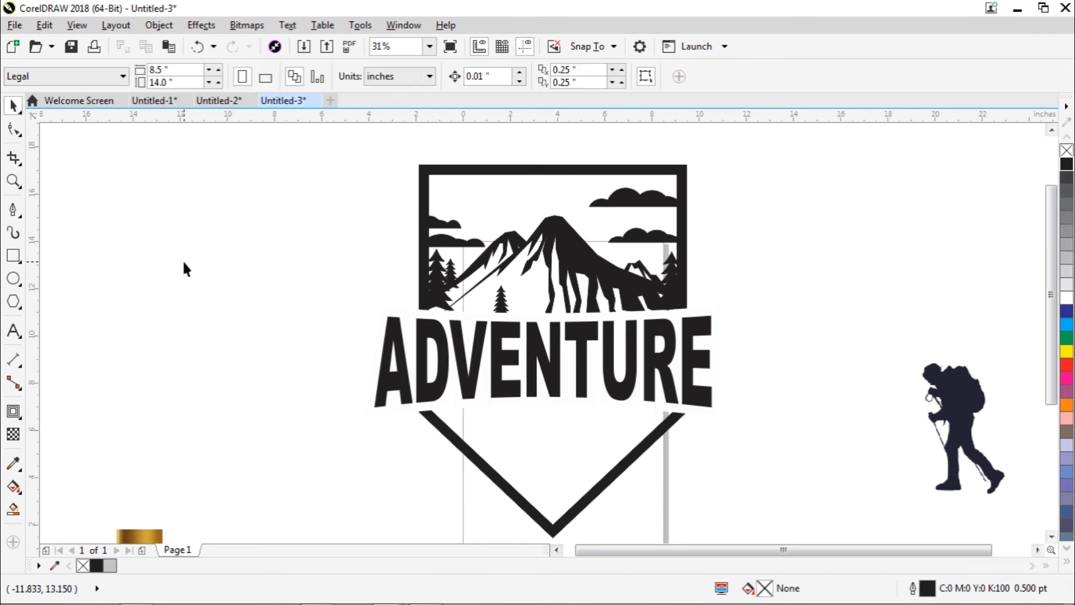
# - Break the contour group apart so the white contour is a separate object from the ADVENTURE text
pyautogui.click(385, 309)
pyautogui.rightClick(385, 309)
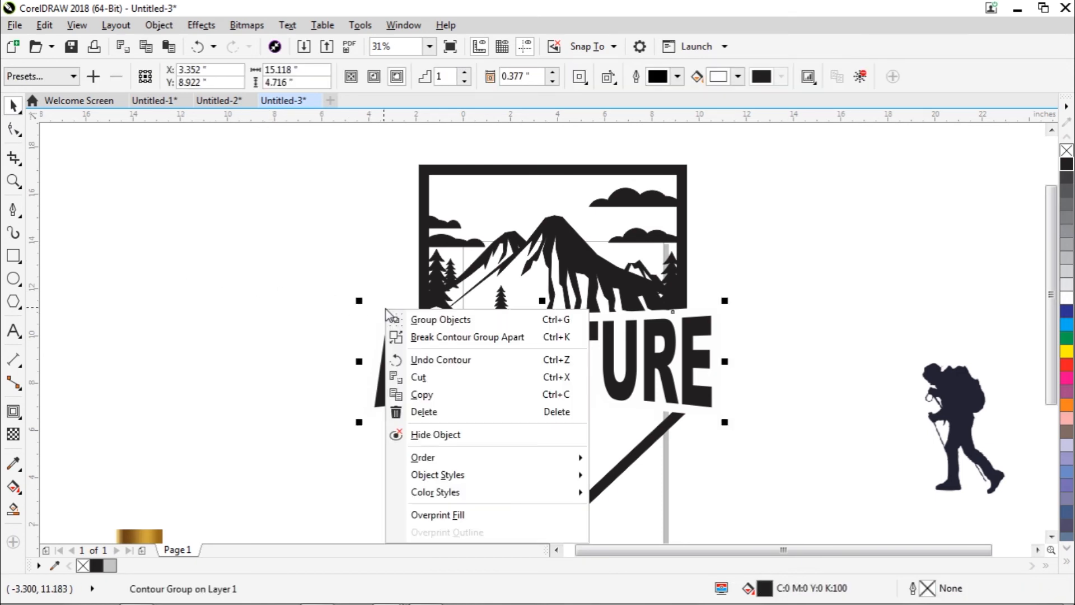
pyautogui.click(408, 336)
pyautogui.click(342, 317)
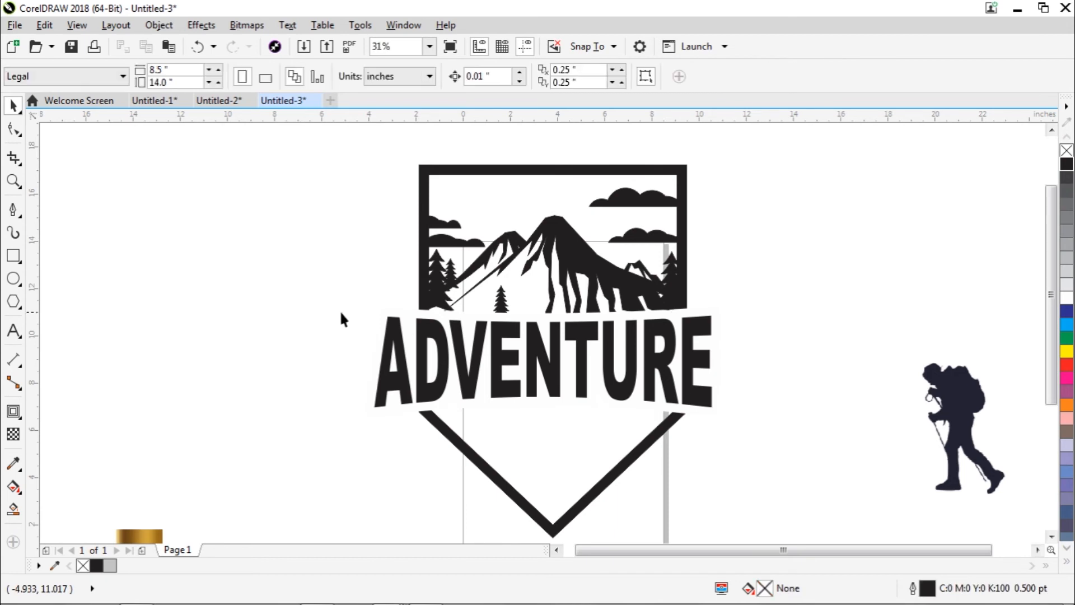
pyautogui.moveTo(409, 316); pyautogui.dragTo(324, 234)
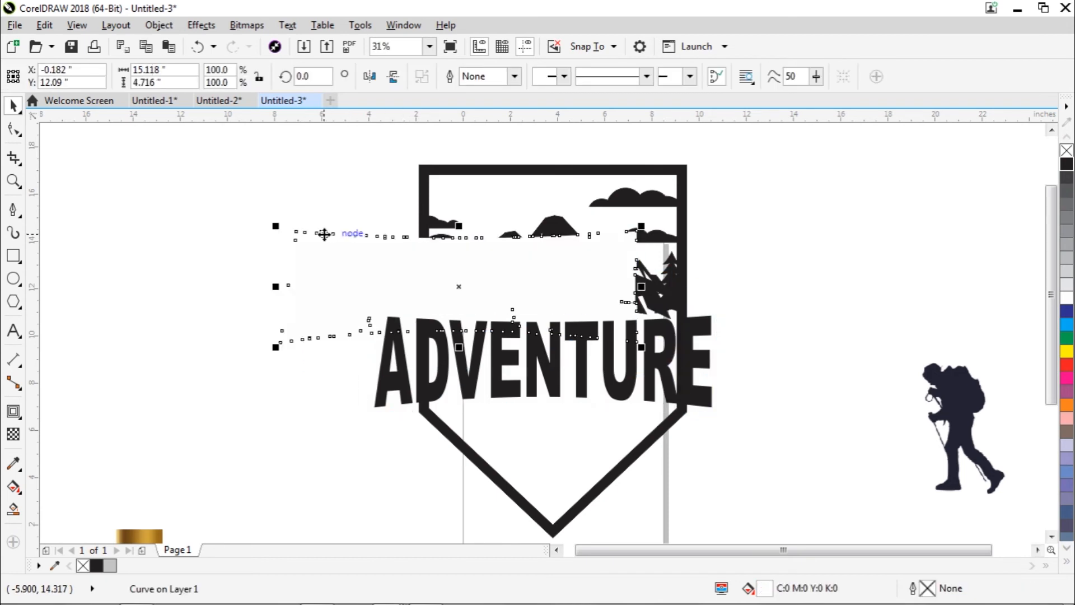
pyautogui.hotkey('ctrl', 'z')
pyautogui.click(314, 403)
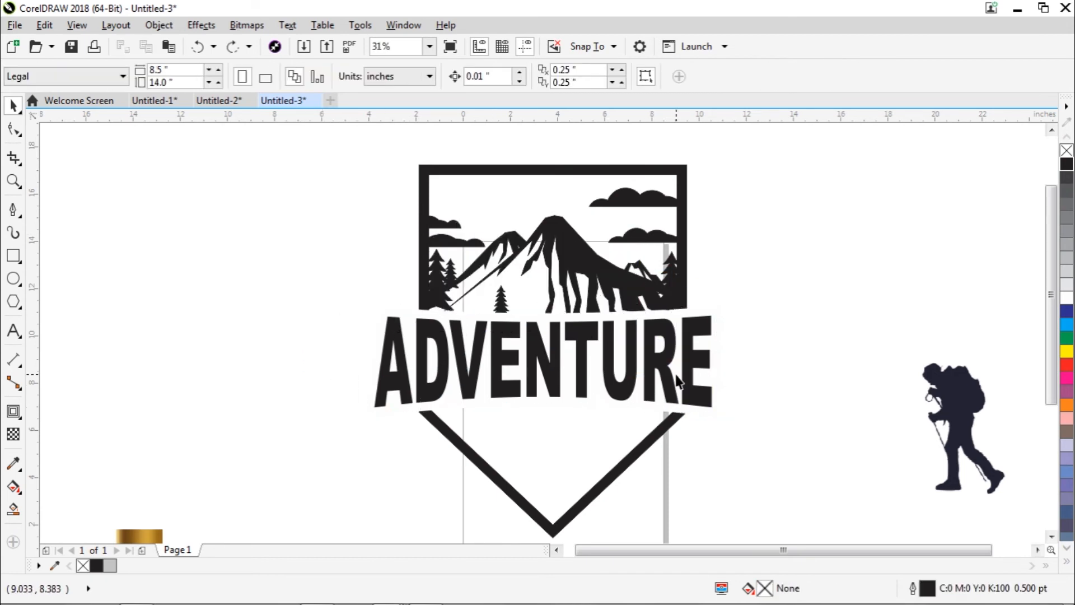
# - Cut the ADVENTURE letter shapes out of the white contour behind the text, keeping the text in place
pyautogui.click(676, 320)
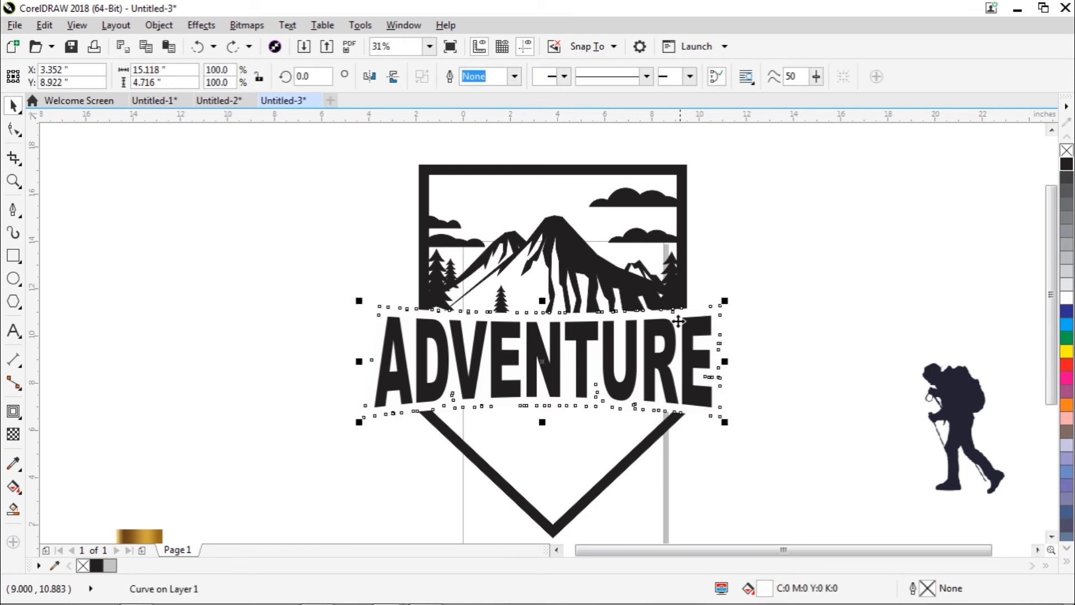
pyautogui.click(751, 361)
pyautogui.click(703, 353)
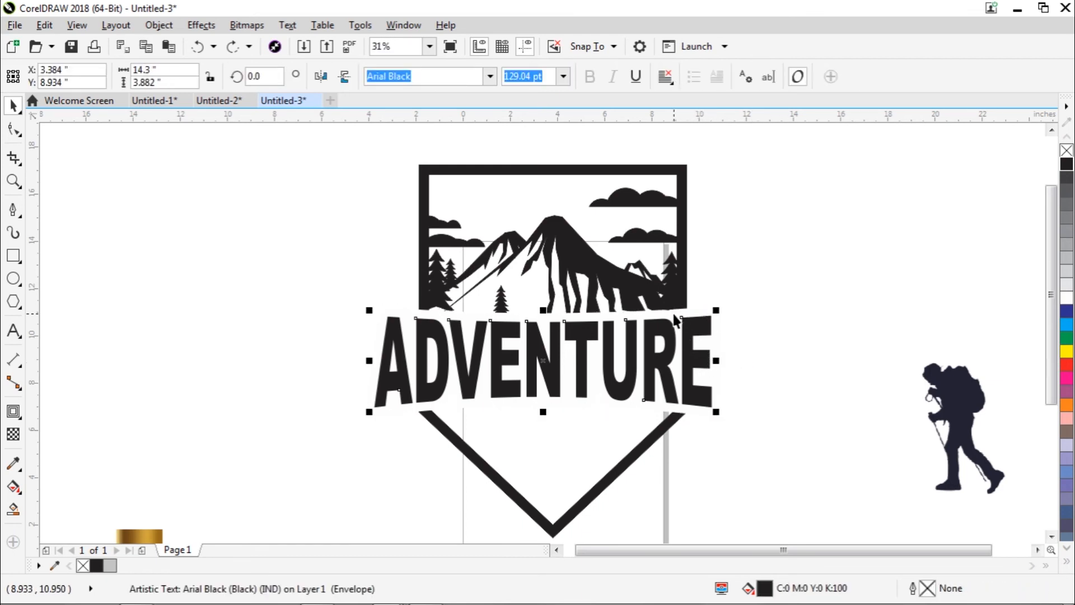
pyautogui.keyDown('shift'); pyautogui.click(676, 321); pyautogui.keyUp('shift')
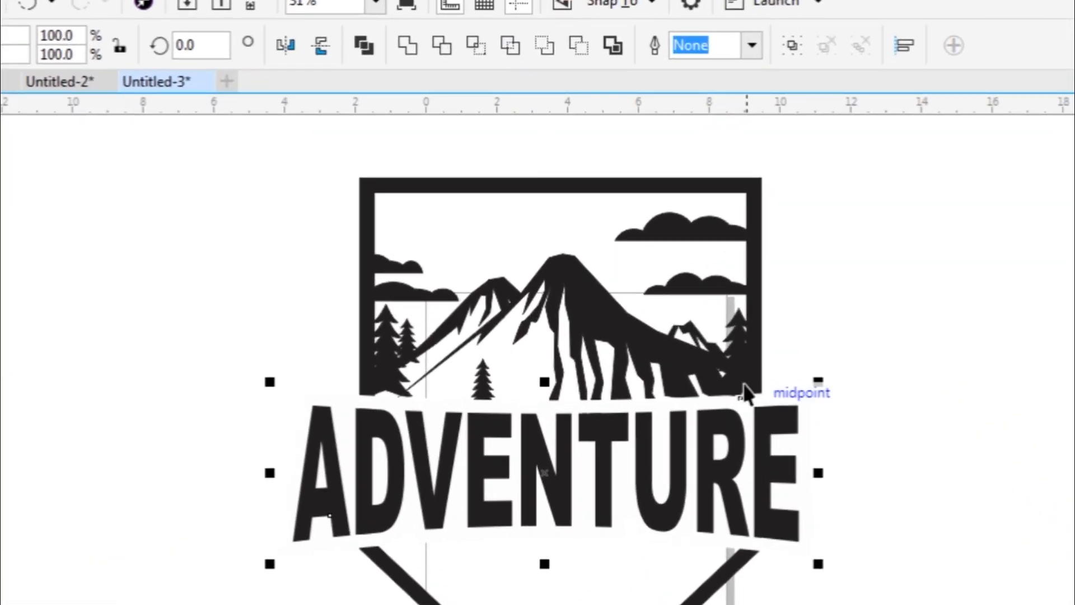
pyautogui.click(850, 400)
pyautogui.moveTo(790, 466); pyautogui.dragTo(820, 558)
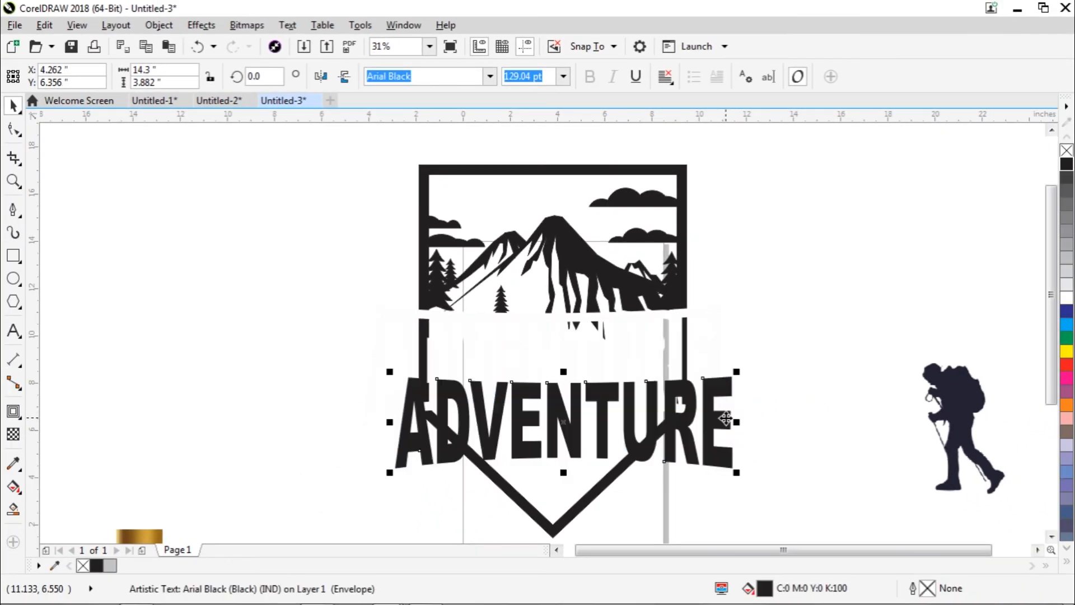
pyautogui.hotkey('ctrl', 'z')
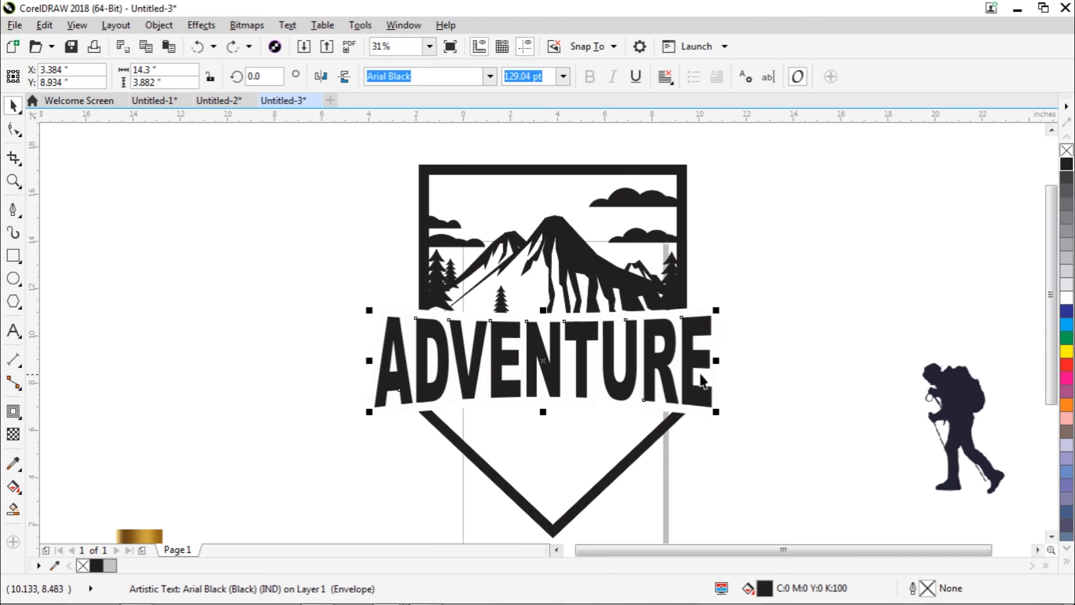
# - Simplify the black badge border against the ADVENTURE text to cut the overlapping letter shapes out of the border
pyautogui.keyDown('shift'); pyautogui.click(684, 225); pyautogui.keyUp('shift')
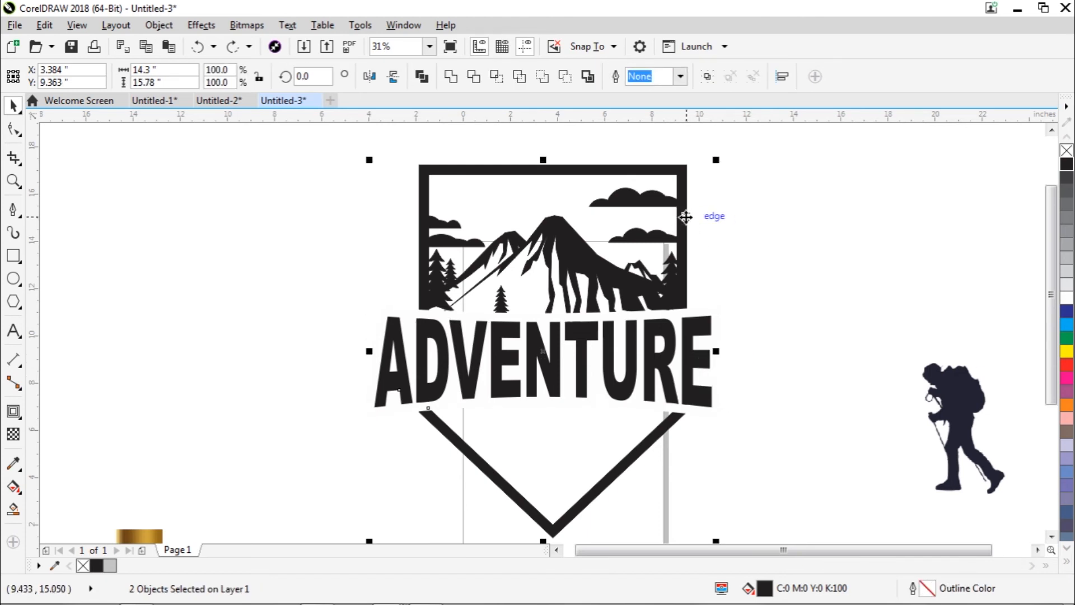
pyautogui.click(520, 77)
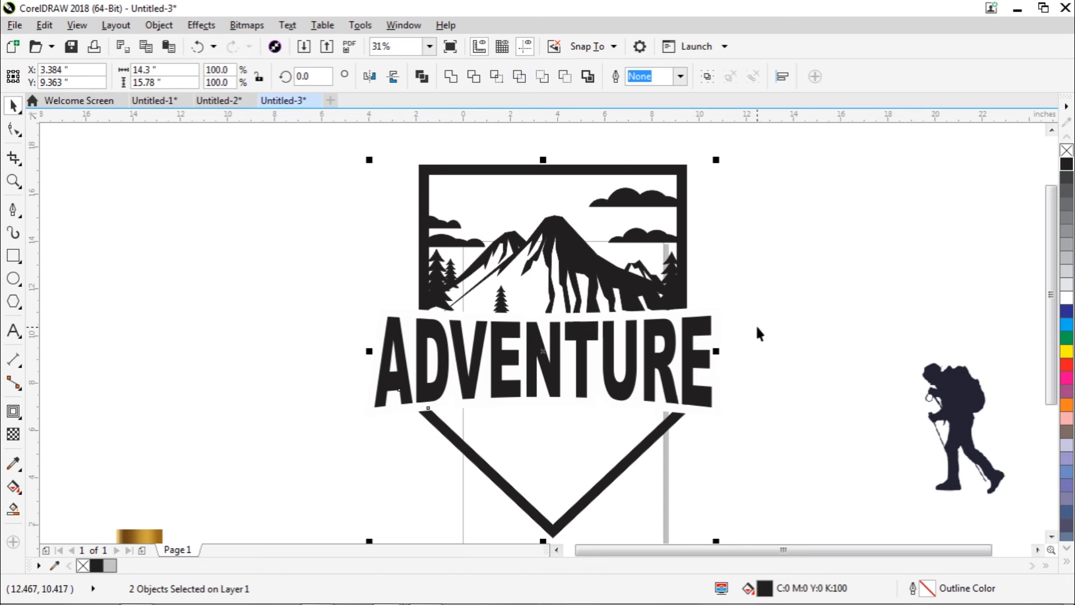
pyautogui.moveTo(699, 358); pyautogui.dragTo(739, 421)
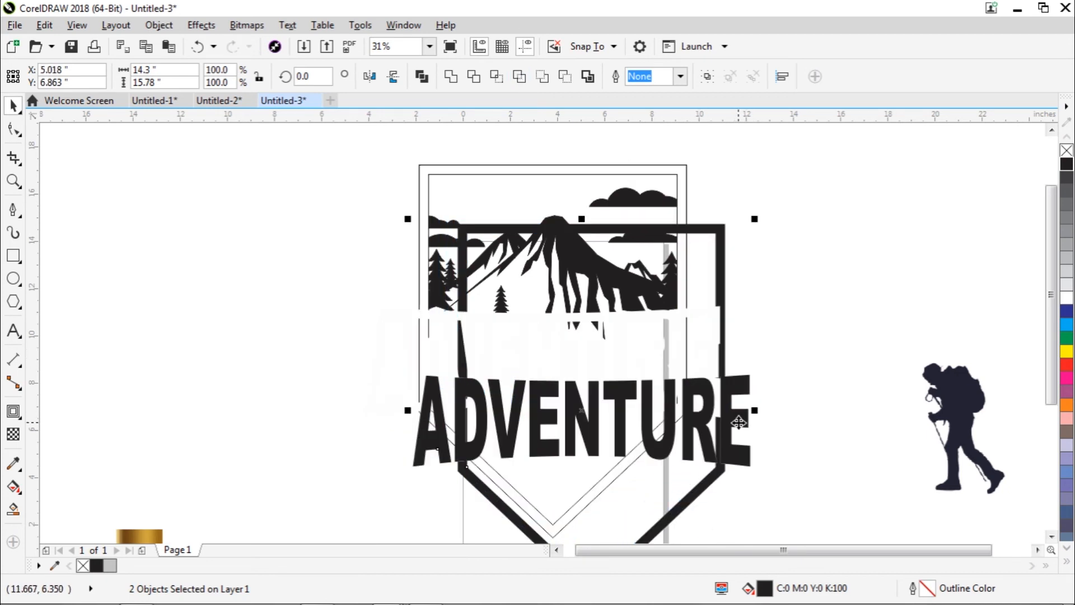
pyautogui.hotkey('ctrl', 'z')
pyautogui.click(797, 371)
pyautogui.moveTo(704, 368); pyautogui.dragTo(747, 416)
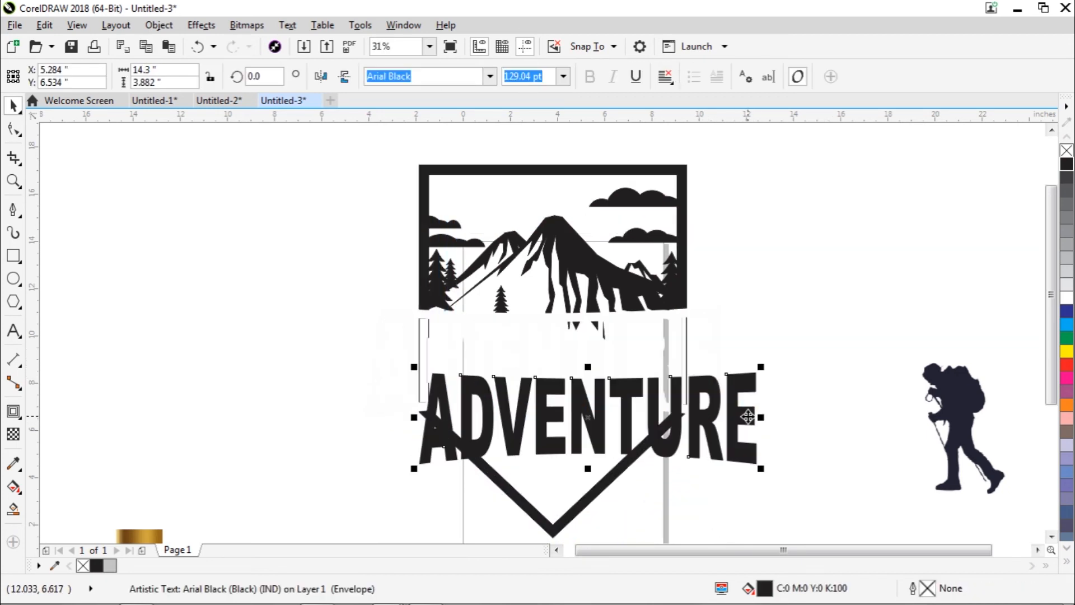
pyautogui.hotkey('ctrl', 'z')
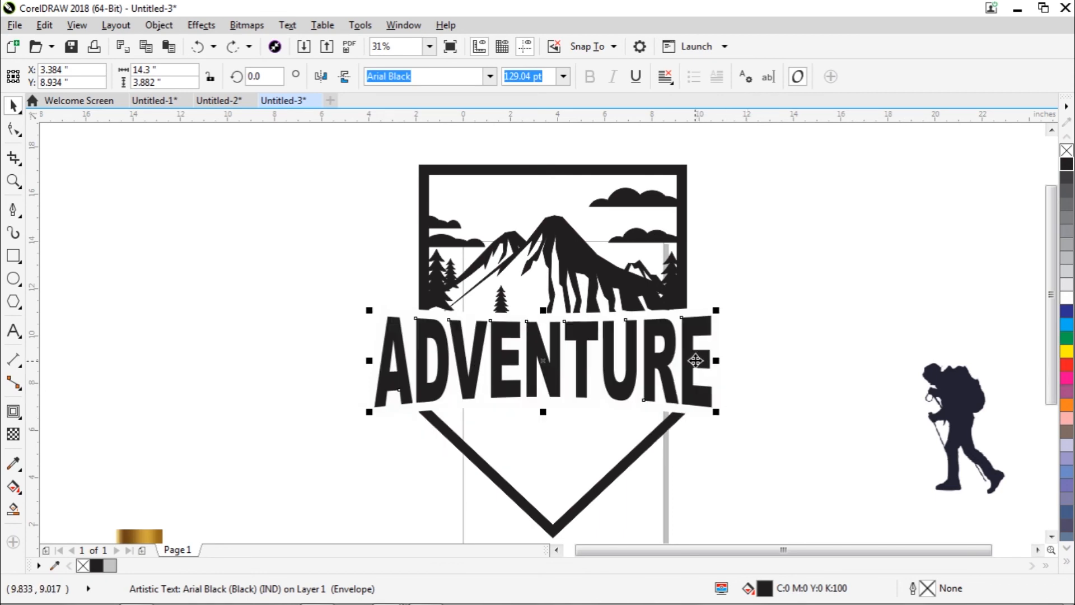
# - Pull the two-object group of thin outlines off the badge border and delete it
pyautogui.keyDown('shift'); pyautogui.click(590, 263); pyautogui.keyUp('shift')
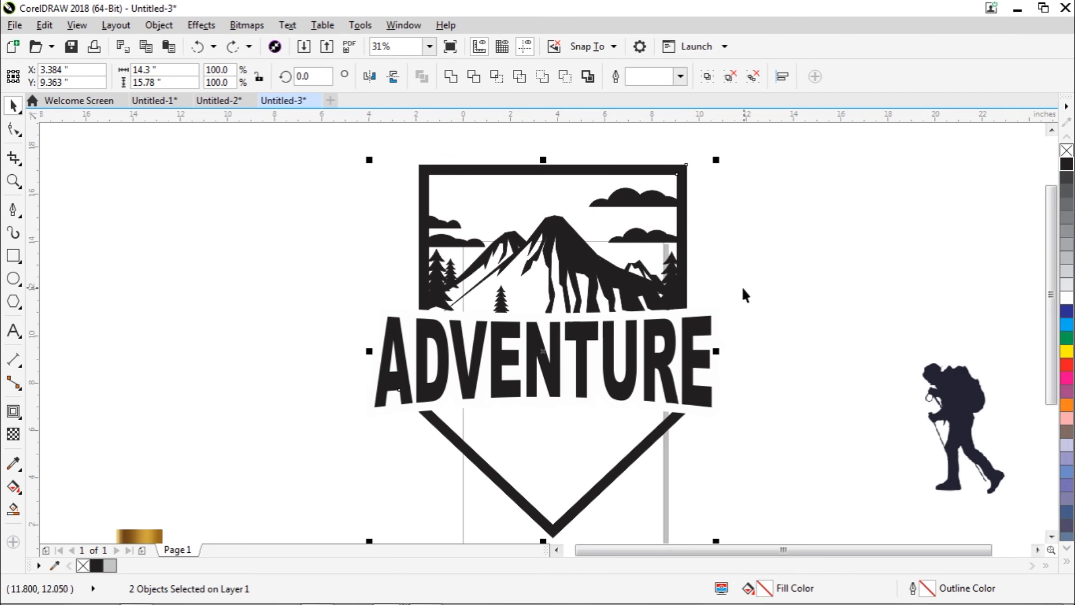
pyautogui.click(760, 296)
pyautogui.click(569, 252)
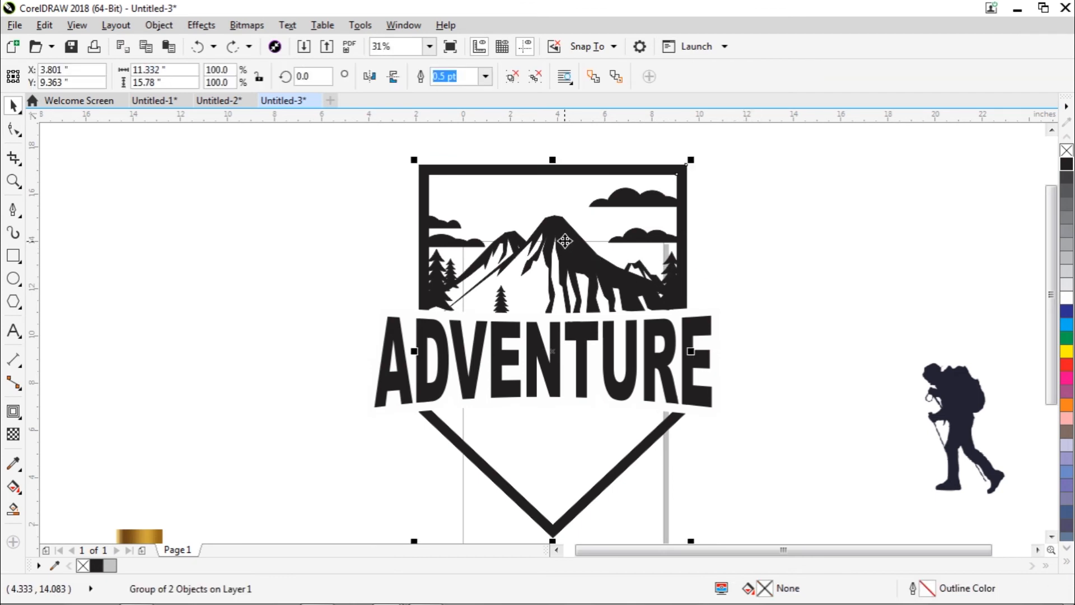
pyautogui.click(786, 282)
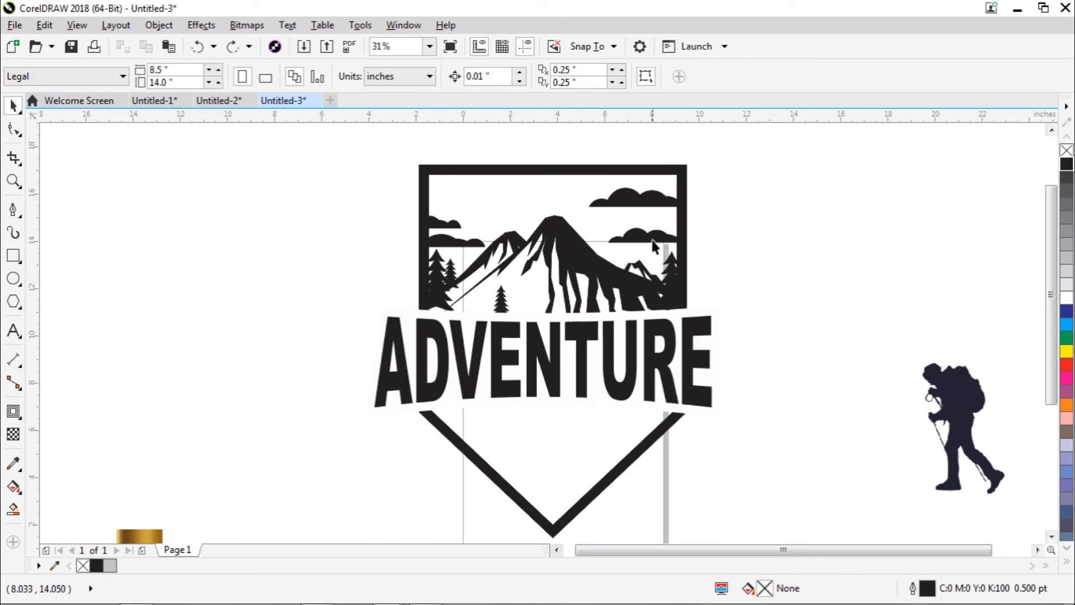
pyautogui.moveTo(572, 247); pyautogui.dragTo(587, 248)
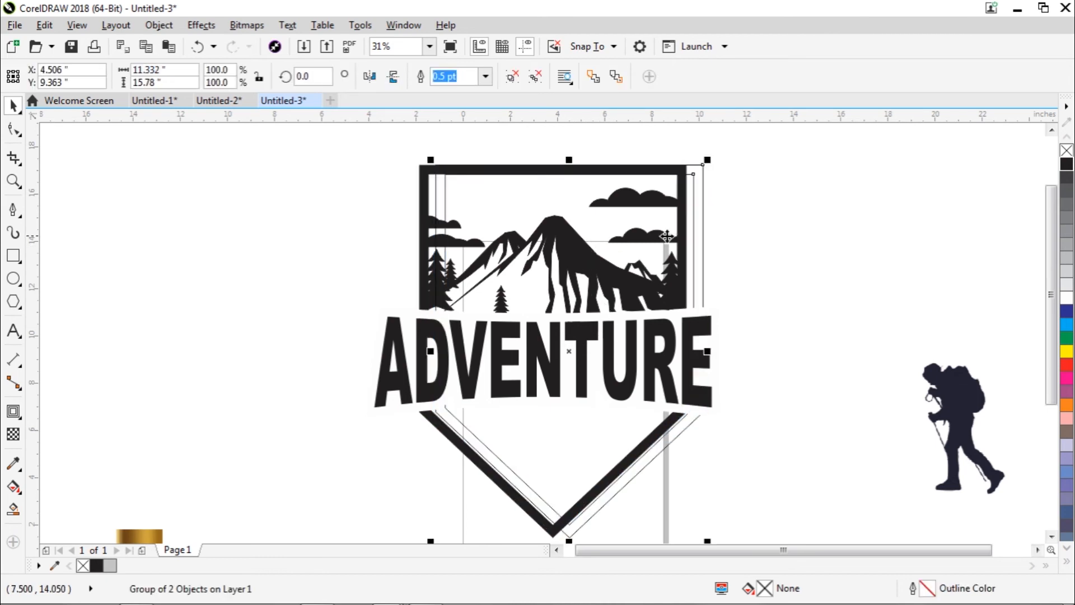
pyautogui.moveTo(701, 235); pyautogui.dragTo(802, 248)
pyautogui.press('Delete')
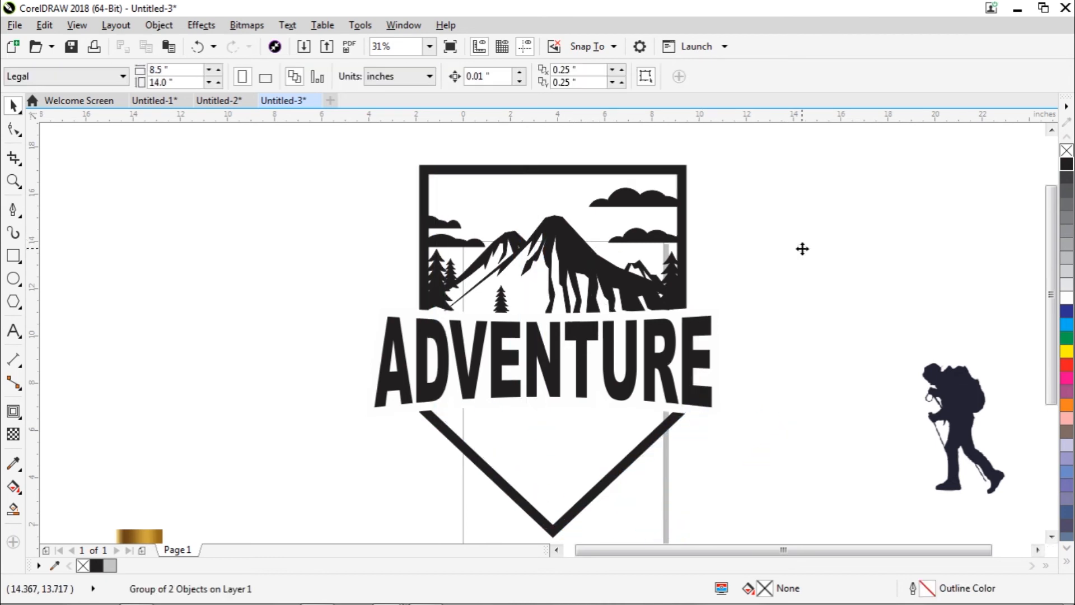
# - Simplify the mountain silhouette against the ADVENTURE text to cut away their overlap, and move the text aside to check the cut
pyautogui.moveTo(605, 270); pyautogui.dragTo(629, 264)
pyautogui.hotkey('ctrl', 'z')
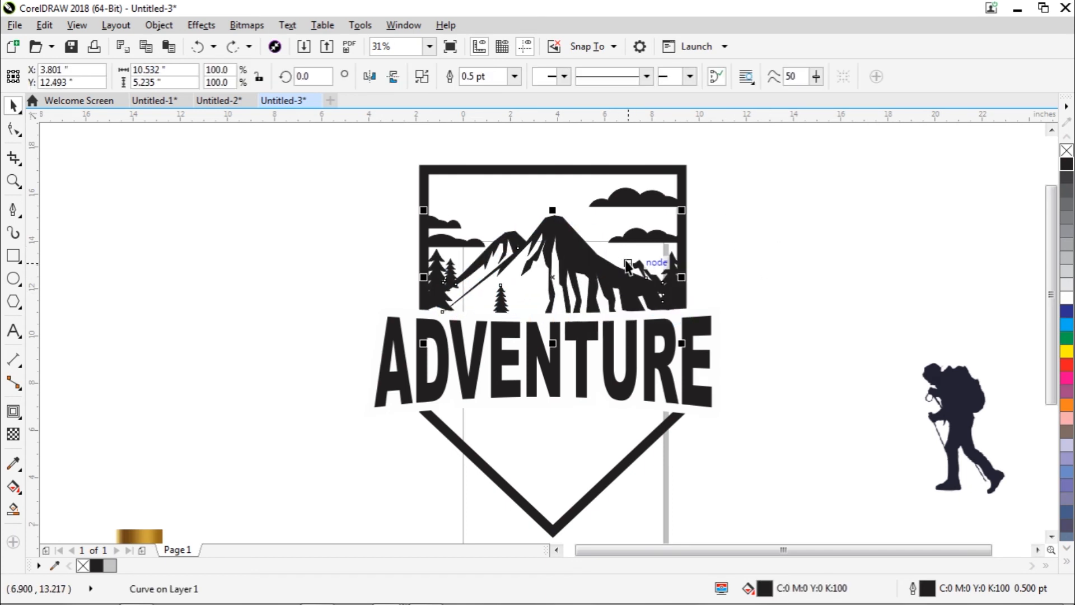
pyautogui.click(692, 359)
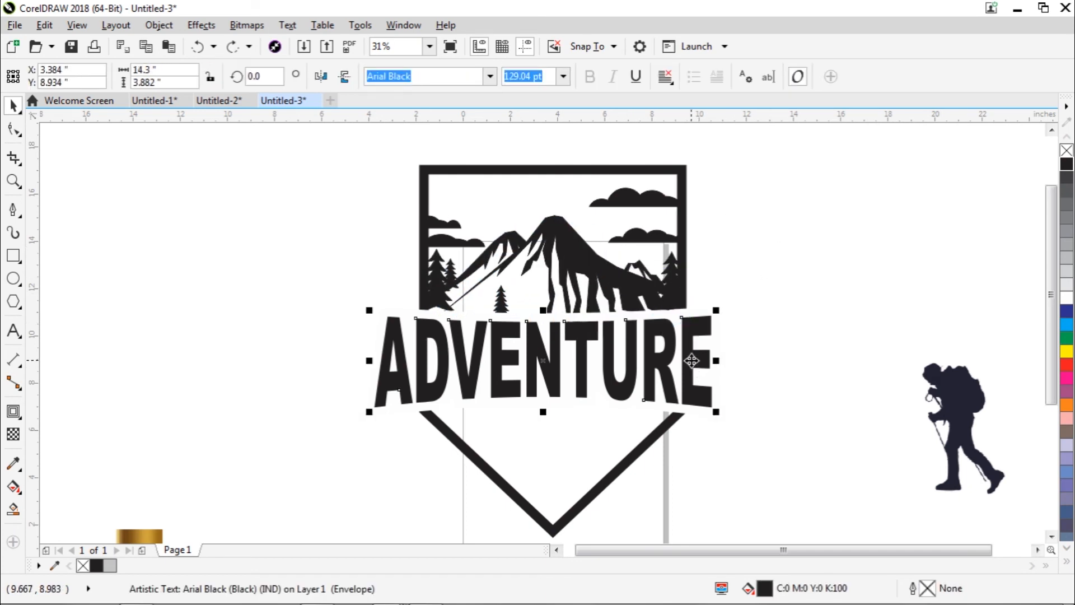
pyautogui.keyDown('shift'); pyautogui.click(598, 273); pyautogui.keyUp('shift')
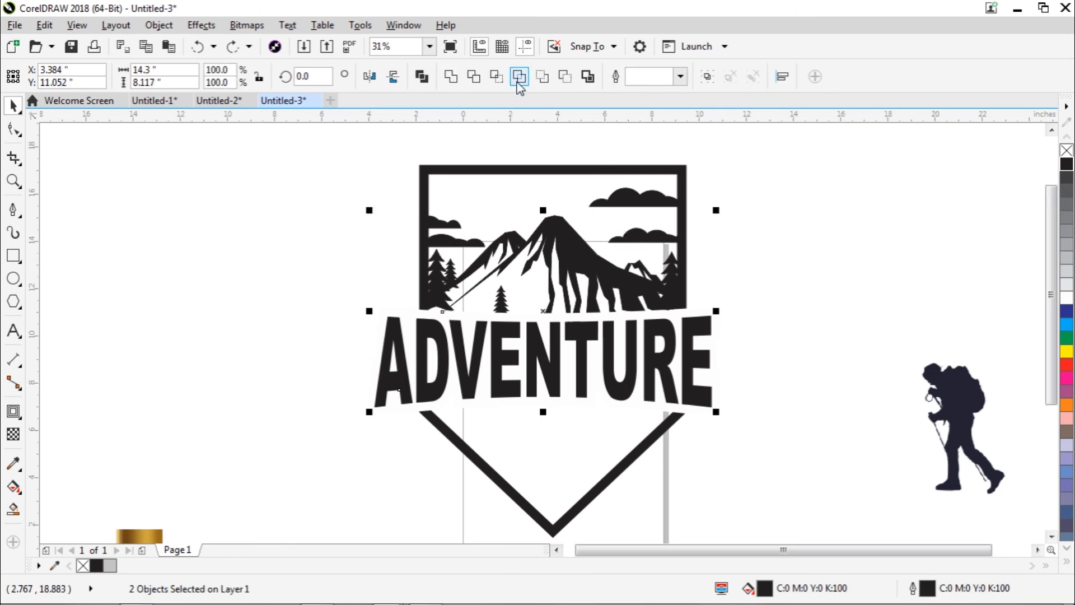
pyautogui.click(792, 284)
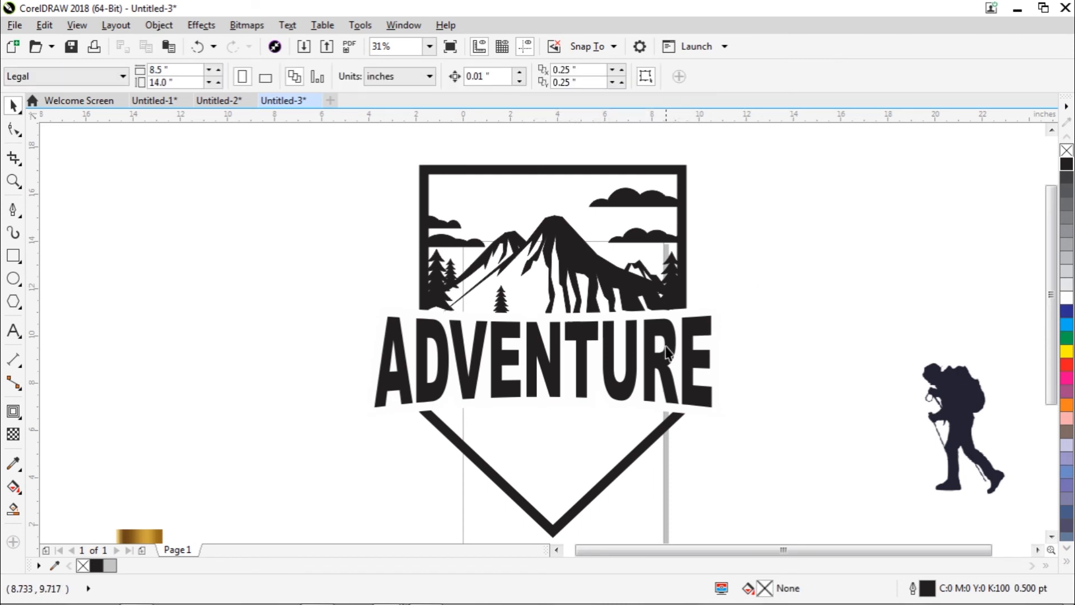
pyautogui.moveTo(678, 372); pyautogui.dragTo(742, 458)
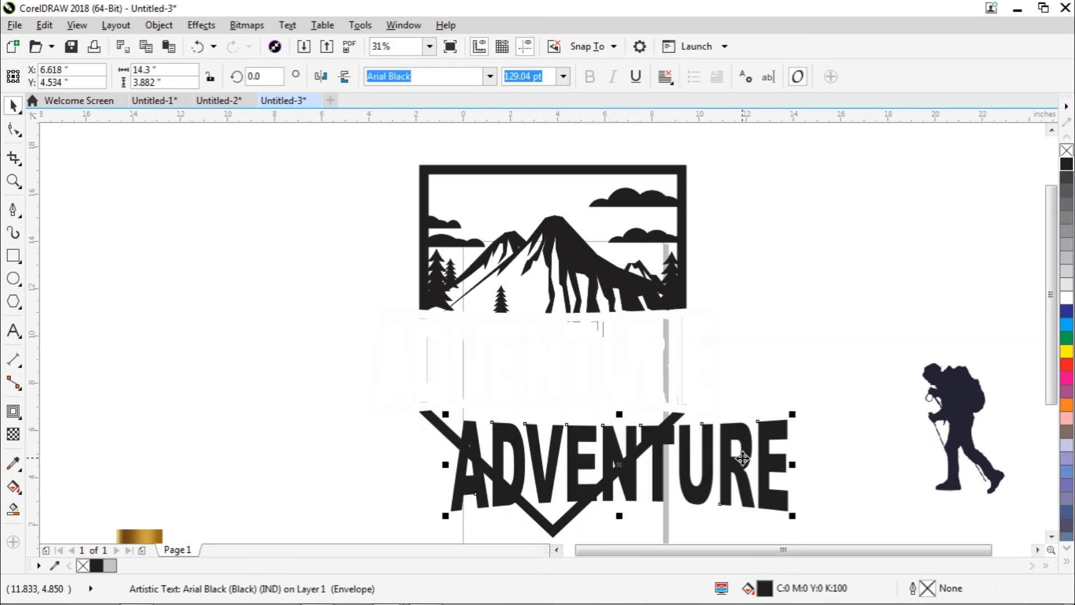
# - Delete the black ADVENTURE text that was moved aside and fill the white contour with the letter cutouts black
pyautogui.press('Delete')
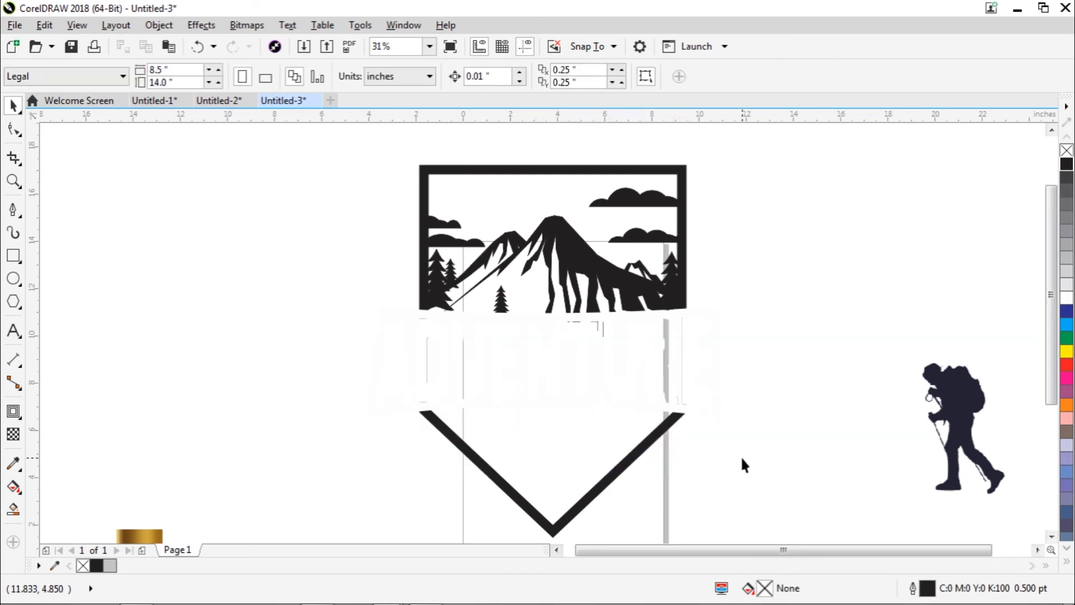
pyautogui.click(684, 406)
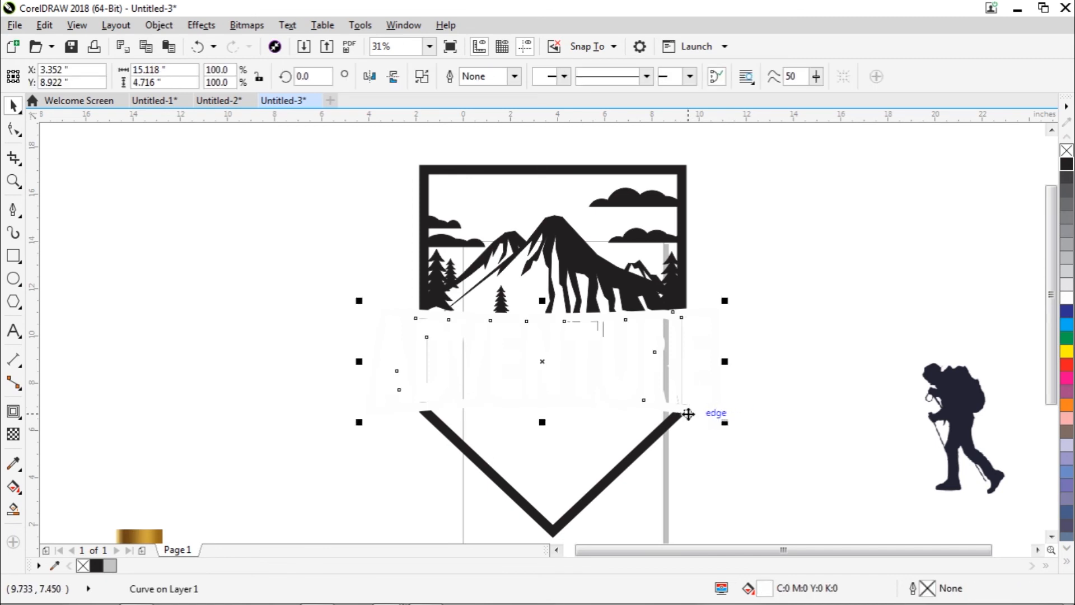
pyautogui.click(1067, 164)
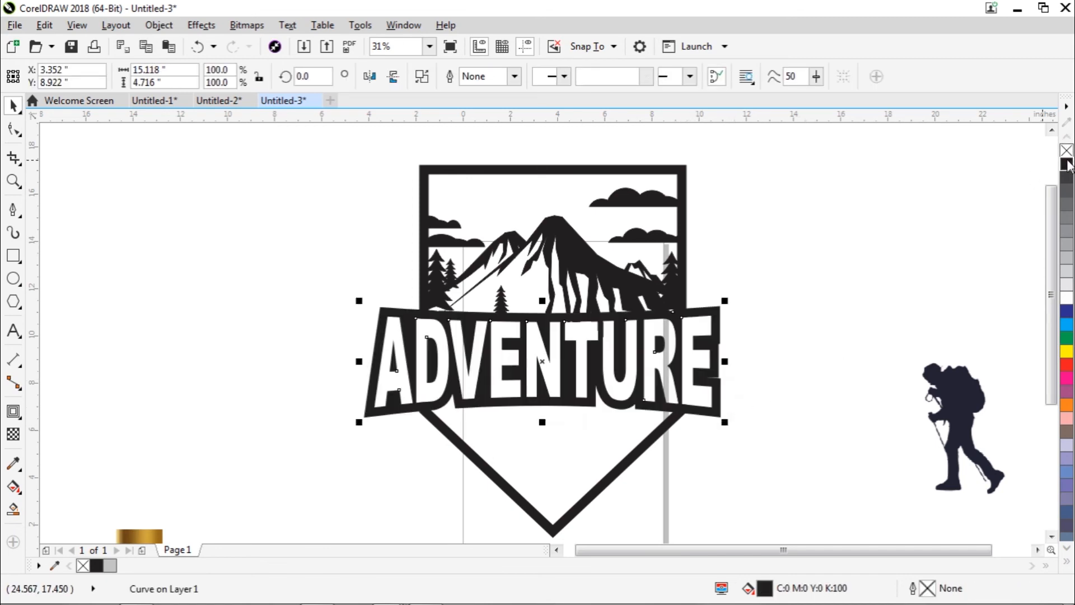
pyautogui.click(743, 426)
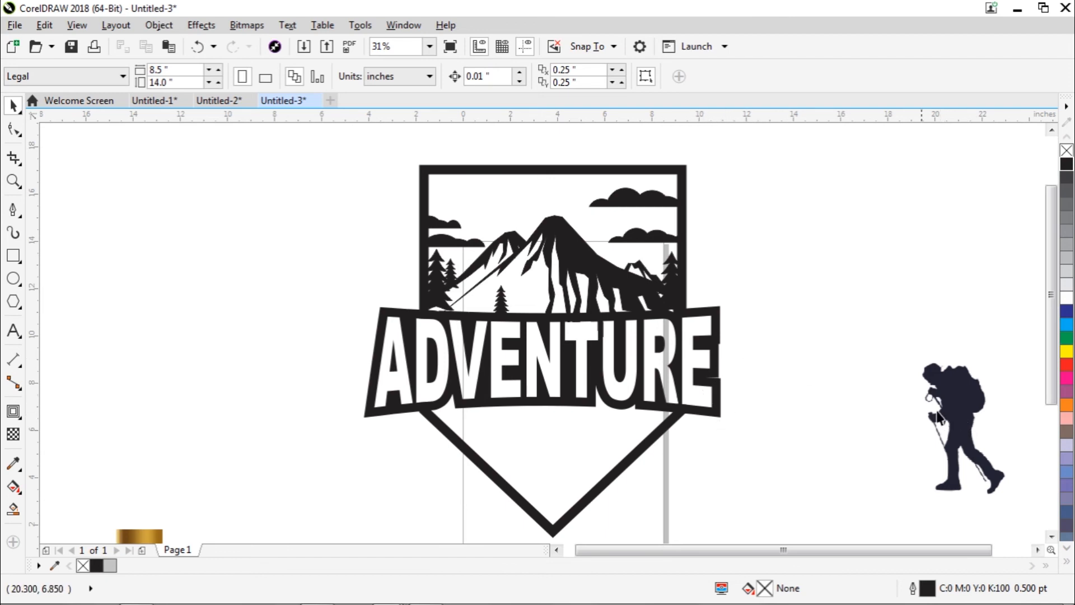
# - Bring the hiker bitmap closer to the badge and trace it into a vector silhouette
pyautogui.moveTo(963, 434); pyautogui.dragTo(844, 311)
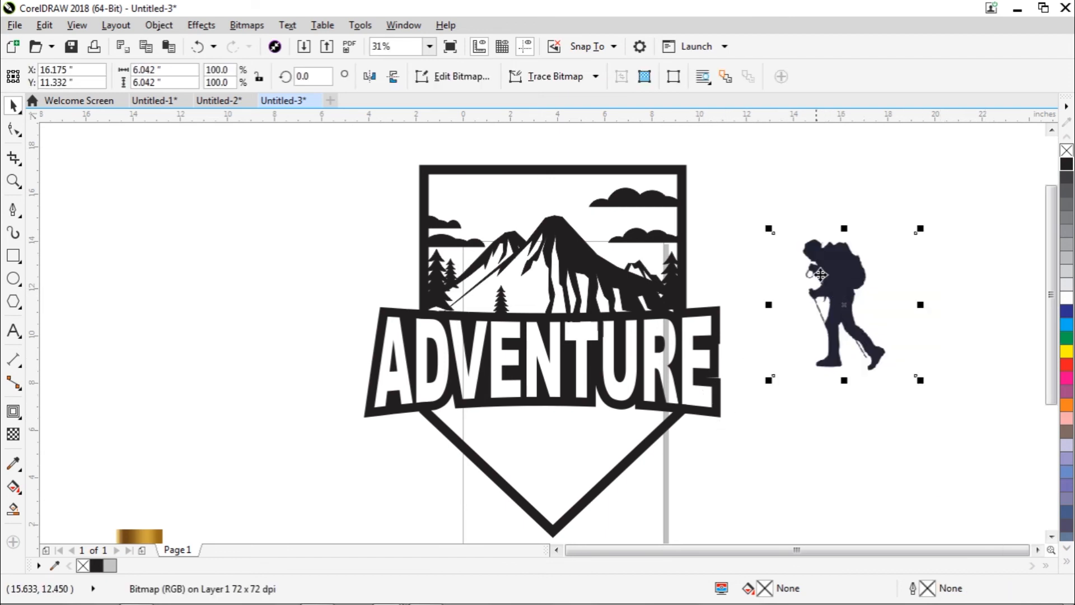
pyautogui.click(849, 284)
pyautogui.click(847, 291)
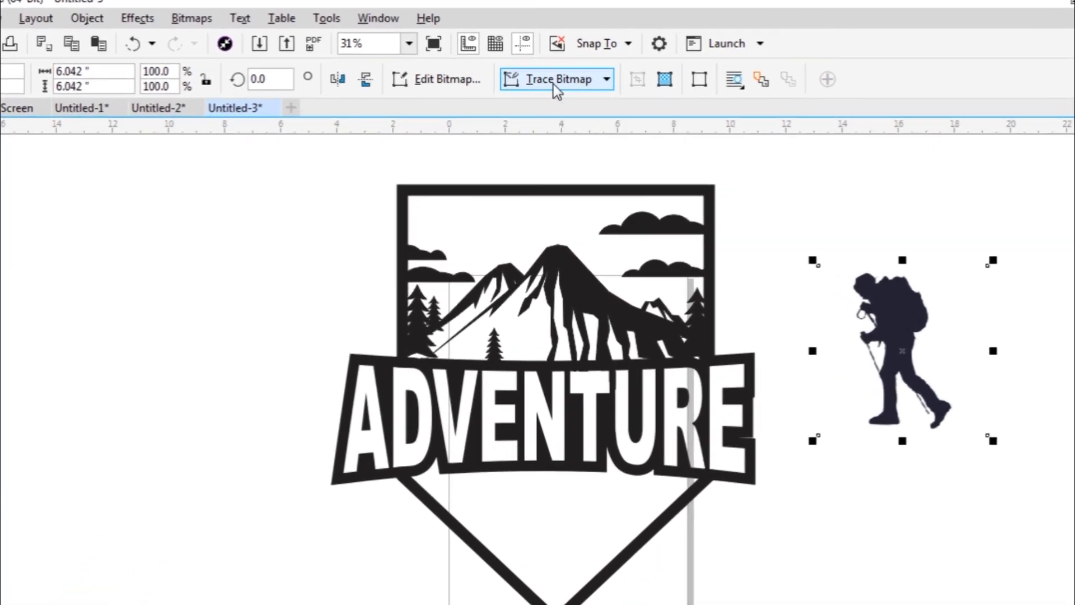
pyautogui.click(553, 84)
pyautogui.click(541, 102)
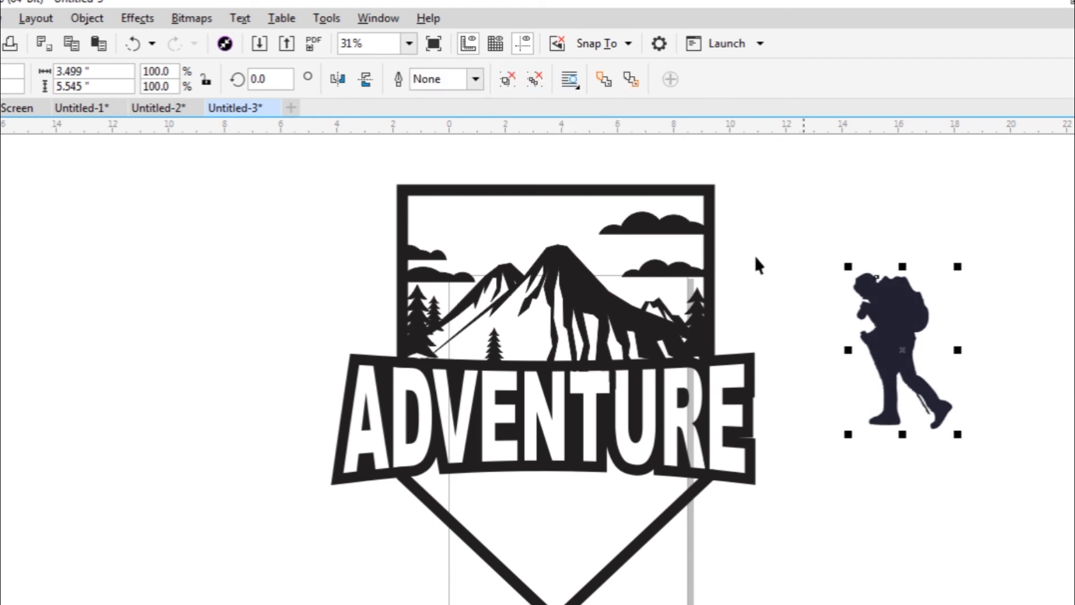
# - Pull the traced hiker away from its bitmap to the opposite side of the badge and fill it black
pyautogui.moveTo(888, 324)
pyautogui.mouseDown()
pyautogui.moveTo(611, 261)
pyautogui.moveTo(260, 305)
pyautogui.mouseUp()
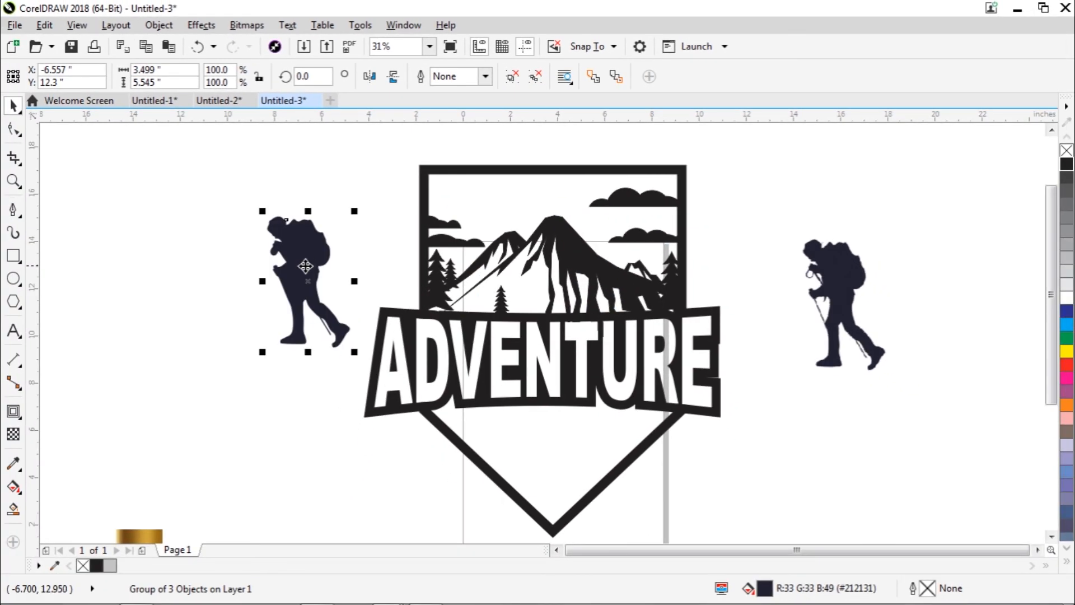
pyautogui.moveTo(305, 266)
pyautogui.mouseDown()
pyautogui.moveTo(349, 430)
pyautogui.moveTo(554, 456)
pyautogui.moveTo(271, 290)
pyautogui.mouseUp()
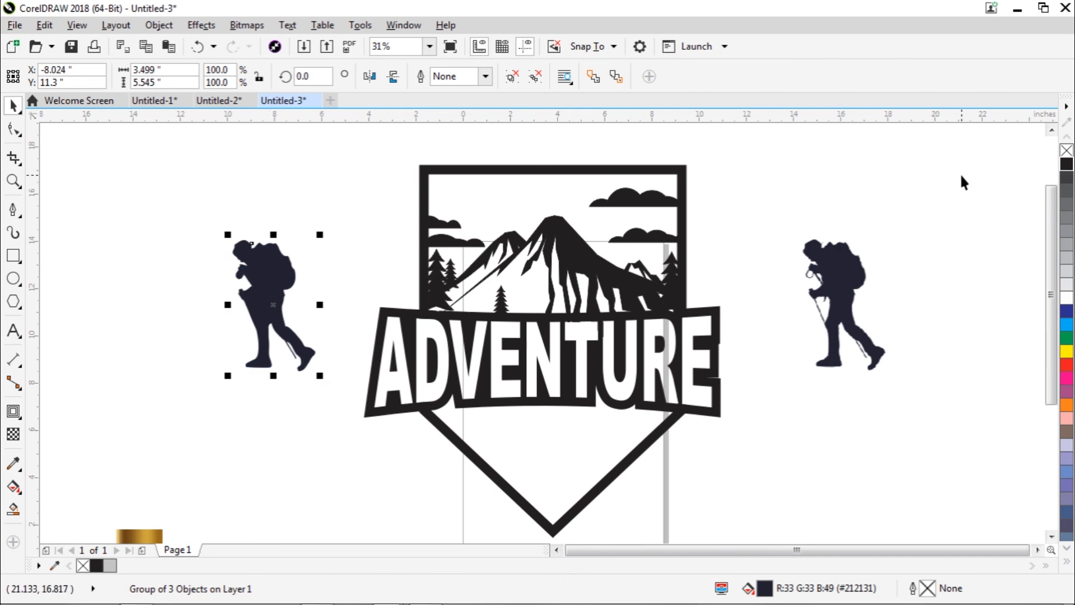
pyautogui.click(1067, 166)
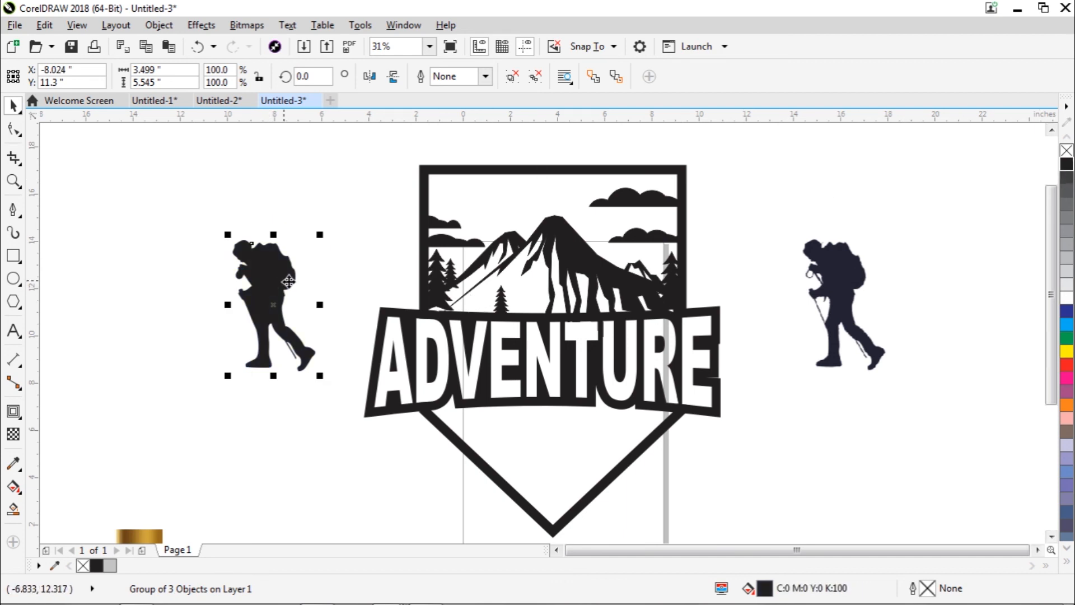
pyautogui.moveTo(278, 277); pyautogui.dragTo(281, 281)
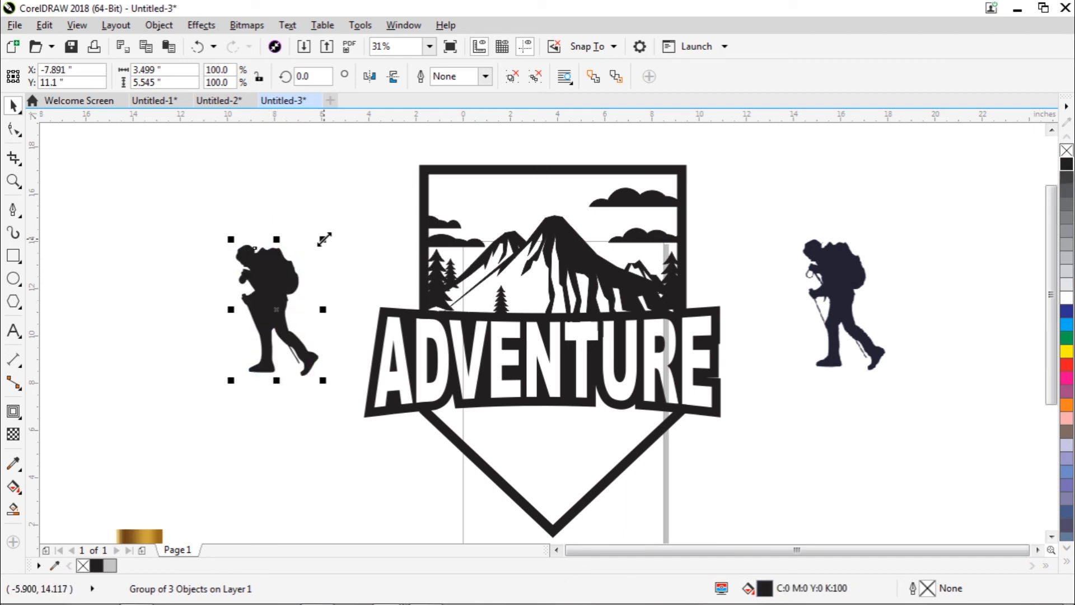
# - Scale the traced hiker to about 61% and center it in the badge's pointed lower section below the lettering
pyautogui.moveTo(323, 240); pyautogui.dragTo(558, 459)
pyautogui.press('Right')
pyautogui.press('Right')
pyautogui.press('Right')
pyautogui.press('Right')
pyautogui.press('Right')
pyautogui.press('Right')
pyautogui.press('Right')
pyautogui.press('Right')
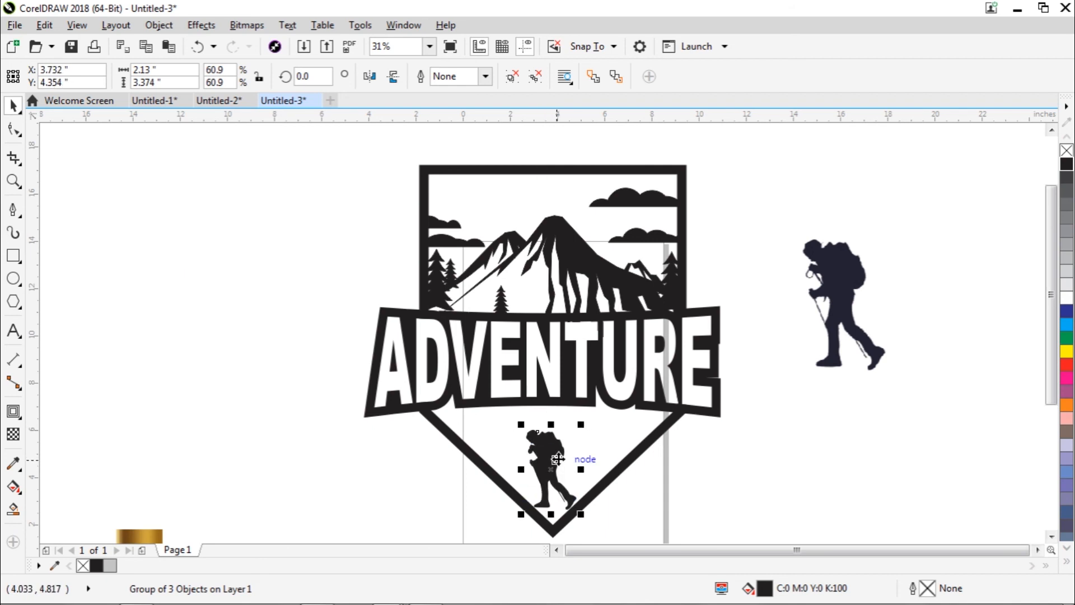
pyautogui.moveTo(559, 458); pyautogui.dragTo(559, 458)
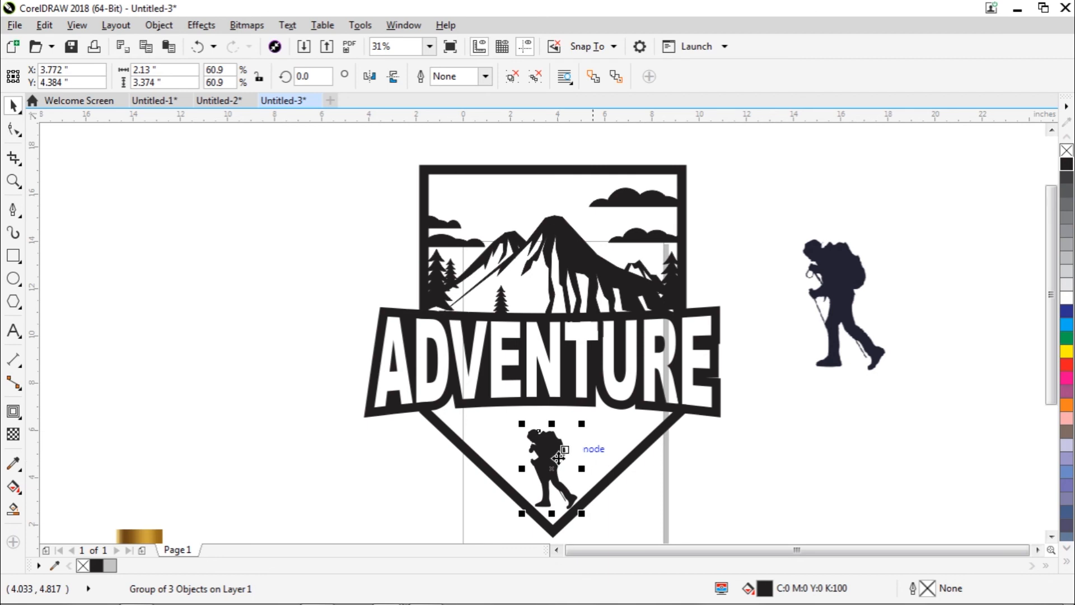
# - Delete the original hiker bitmap beside the badge
pyautogui.click(882, 358)
pyautogui.moveTo(847, 307); pyautogui.dragTo(922, 311)
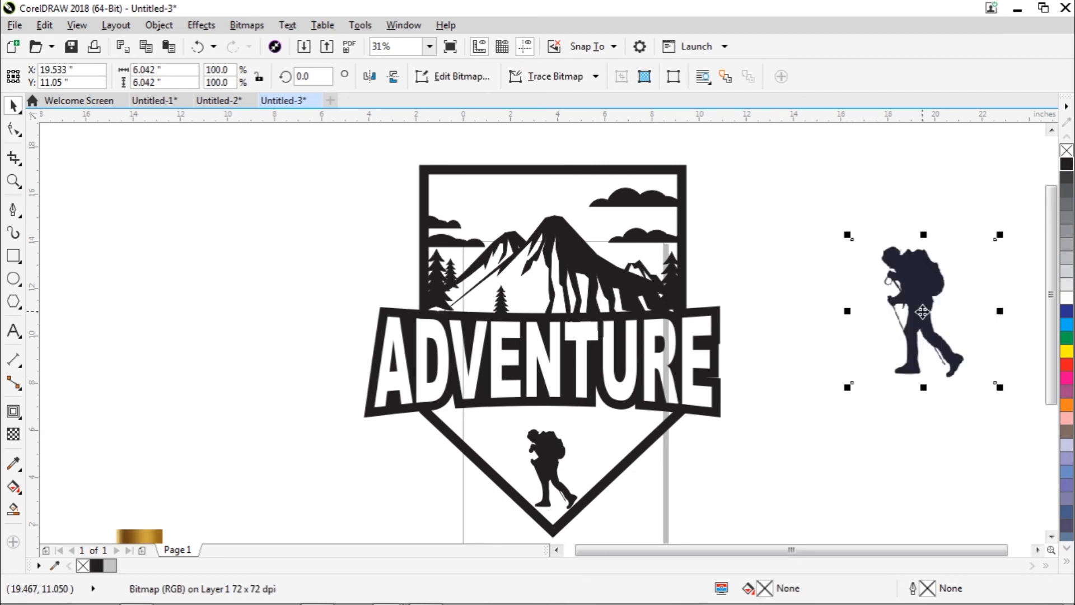
pyautogui.press('Delete')
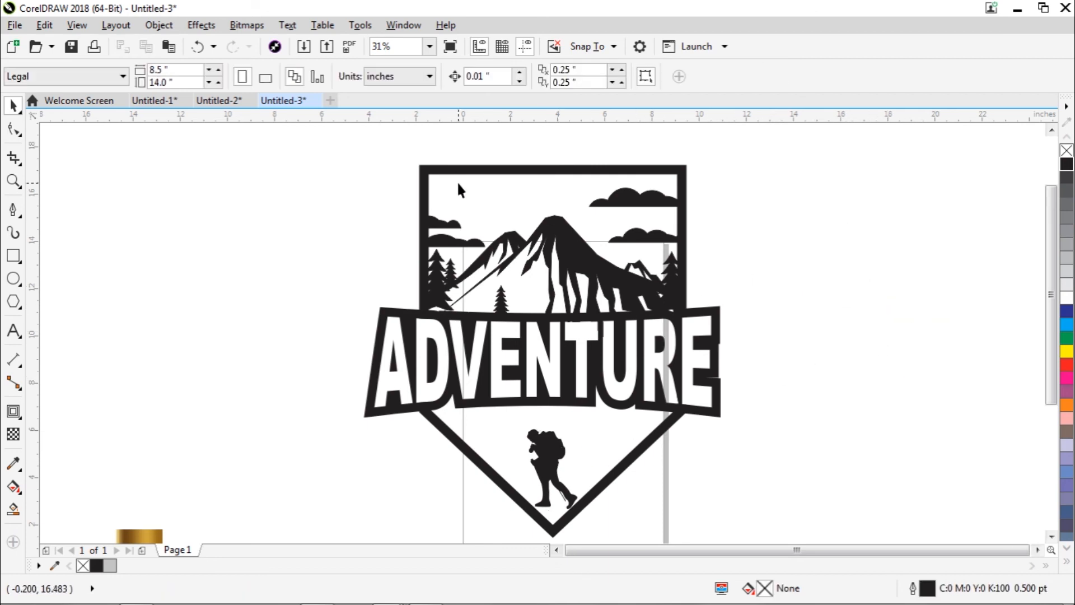
# - Group the five badge objects, including the lettering and hiker, and reposition the group over the page
pyautogui.moveTo(308, 149); pyautogui.dragTo(810, 511)
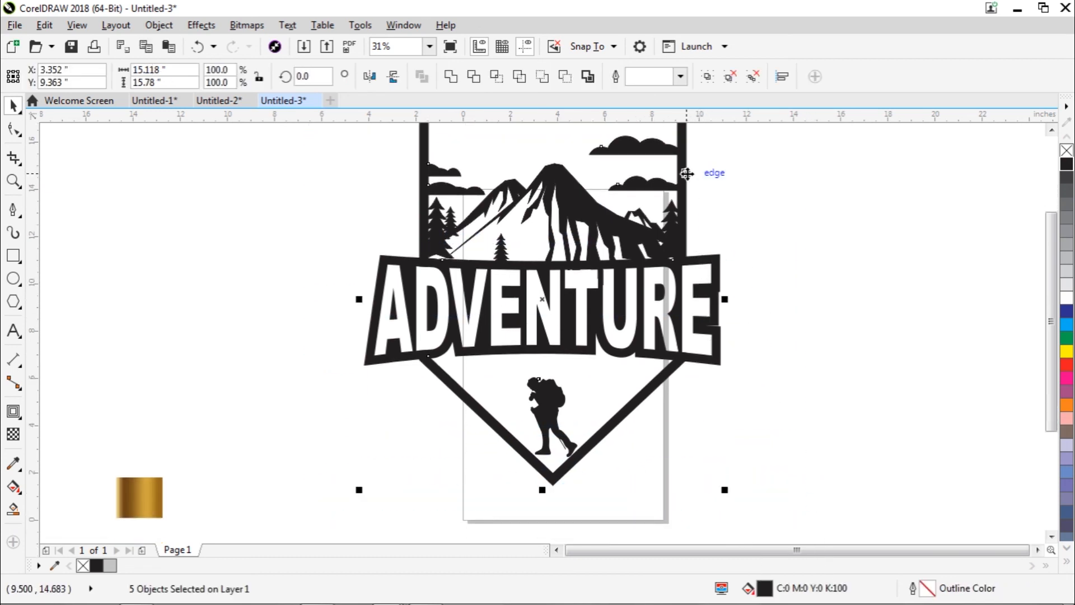
pyautogui.rightClick(686, 173)
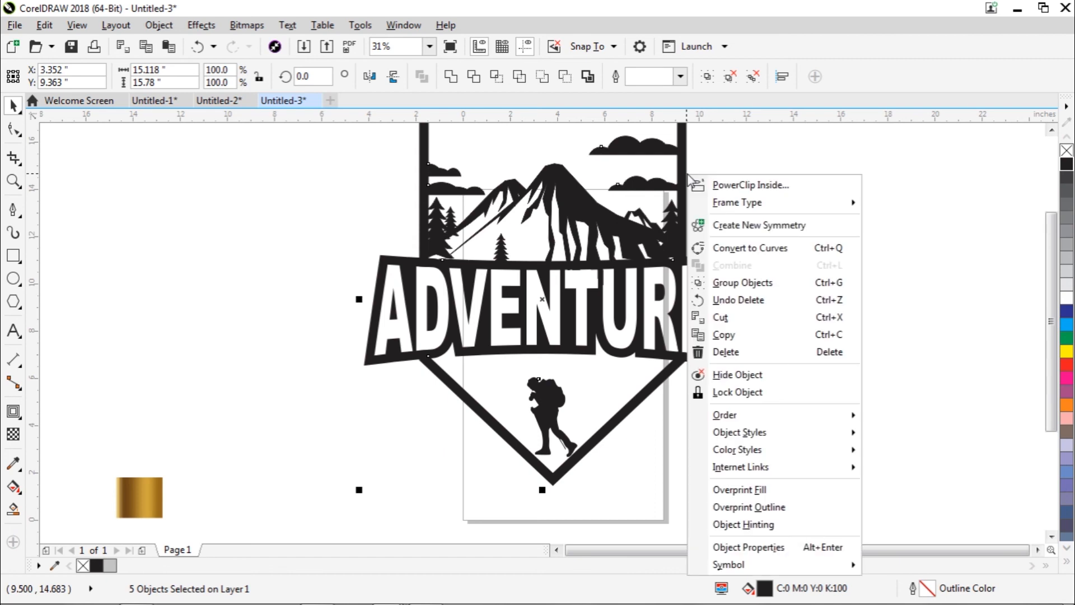
pyautogui.click(731, 282)
pyautogui.click(778, 330)
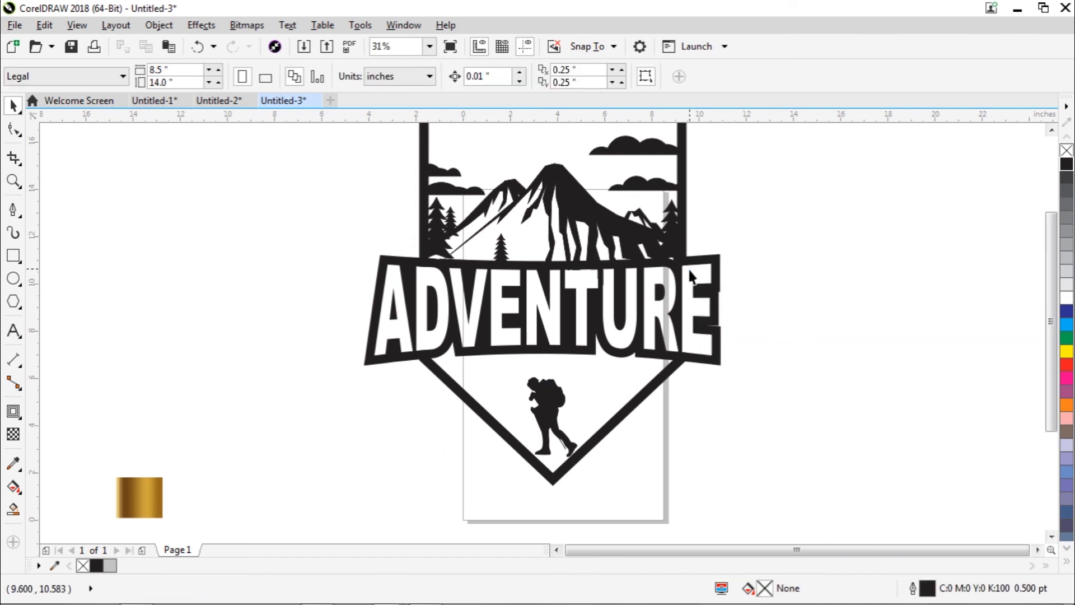
pyautogui.moveTo(684, 255); pyautogui.dragTo(722, 320)
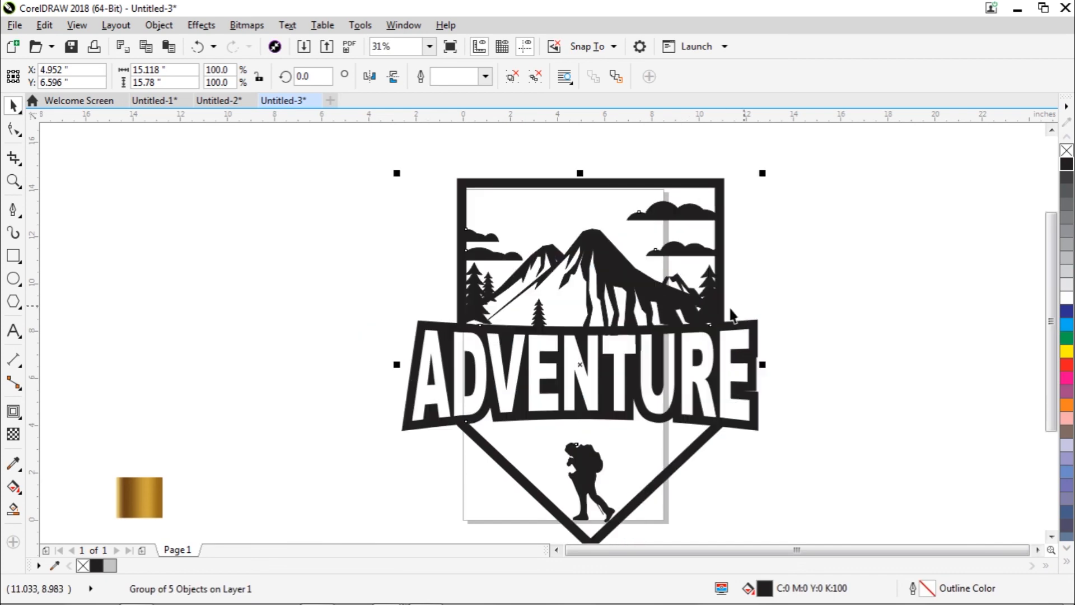
pyautogui.hotkey('ctrl', 'z')
pyautogui.click(757, 309)
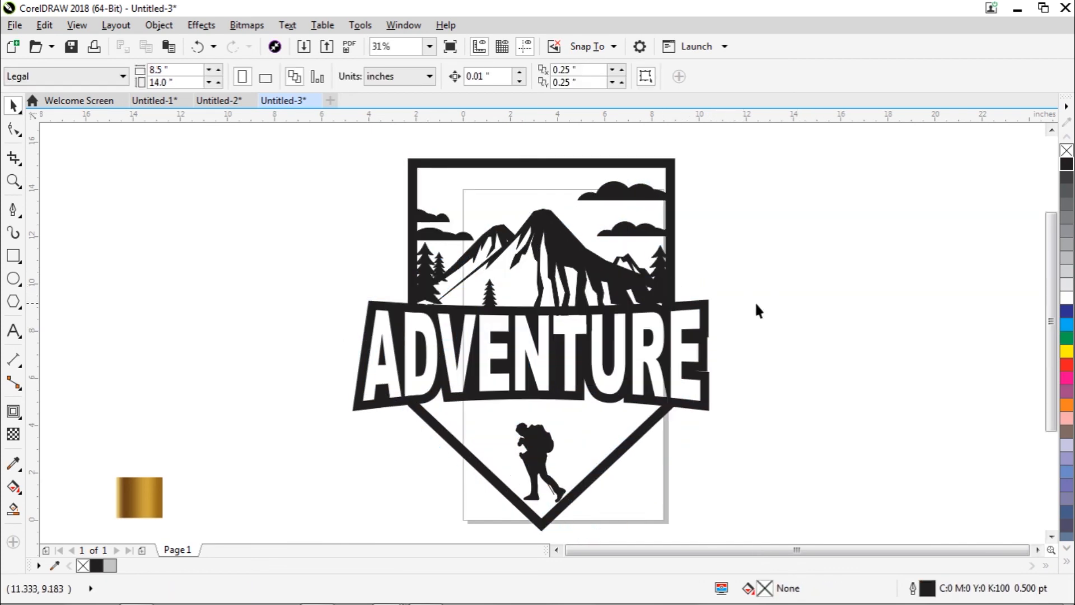
# - Apply a black-to-white linear gradient to the badge group, running diagonally from above the mountains to beside the hiker
pyautogui.click(543, 313)
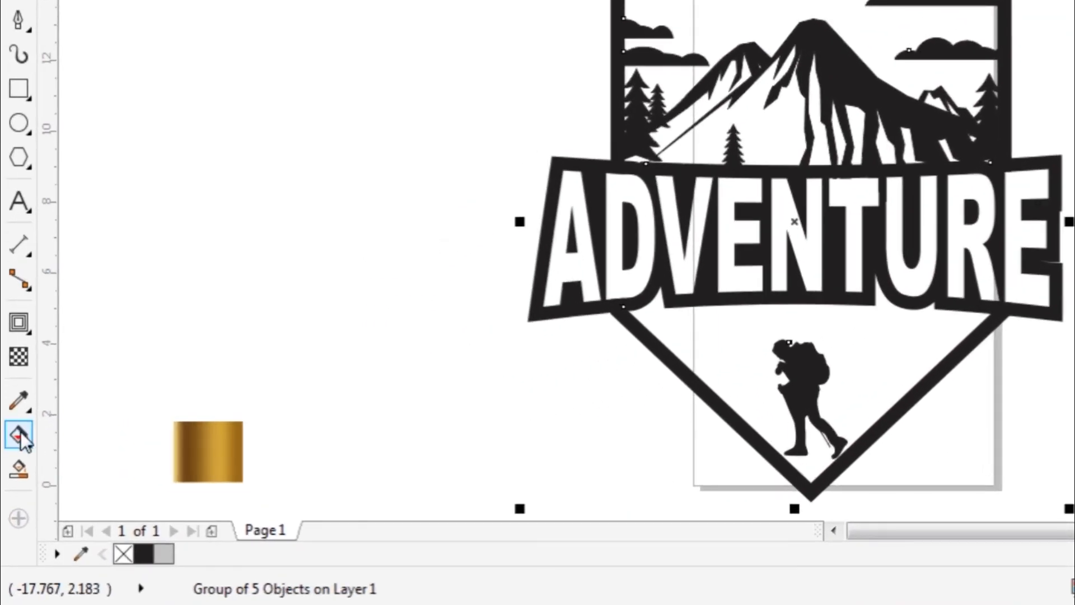
pyautogui.click(16, 464)
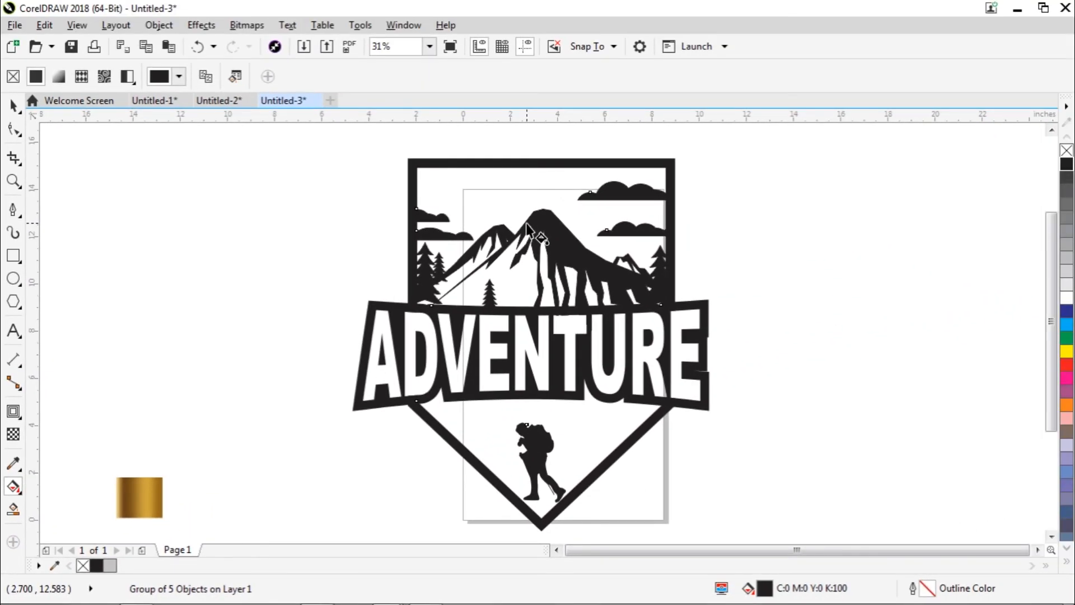
pyautogui.moveTo(526, 224); pyautogui.dragTo(615, 428)
pyautogui.moveTo(520, 218); pyautogui.dragTo(495, 192)
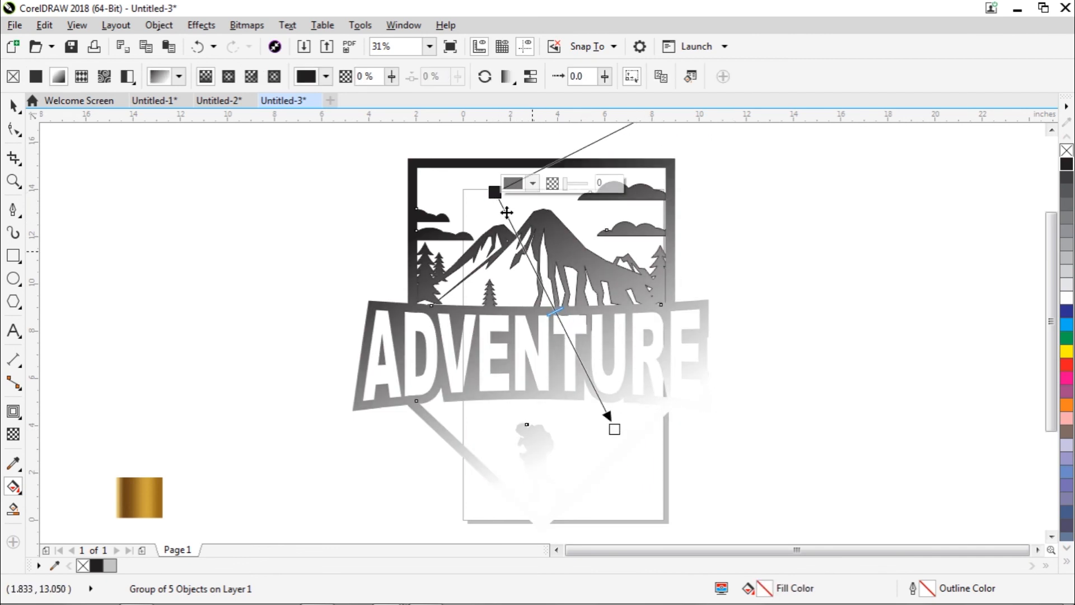
# - Set the gradient's white end node to dark brown #6E4517 sampled from the gold swatch
pyautogui.click(614, 430)
pyautogui.click(640, 425)
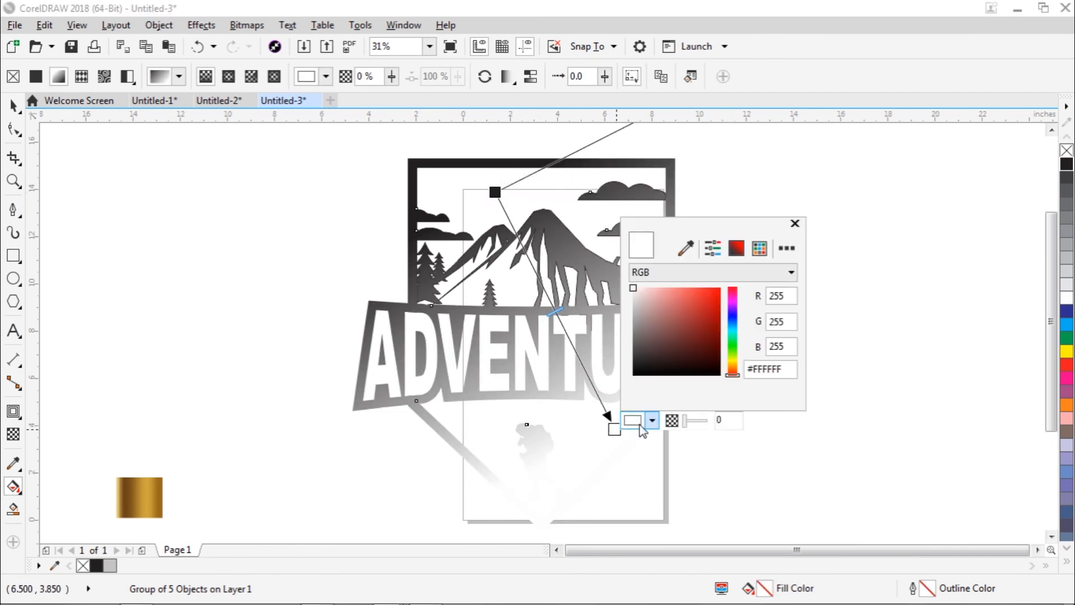
pyautogui.click(685, 248)
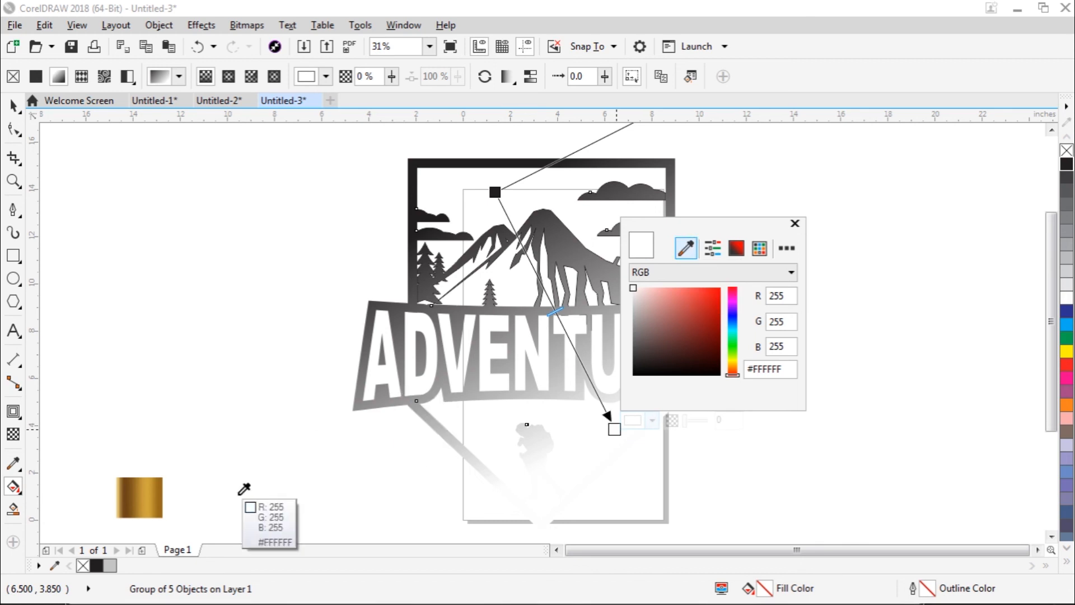
pyautogui.click(131, 489)
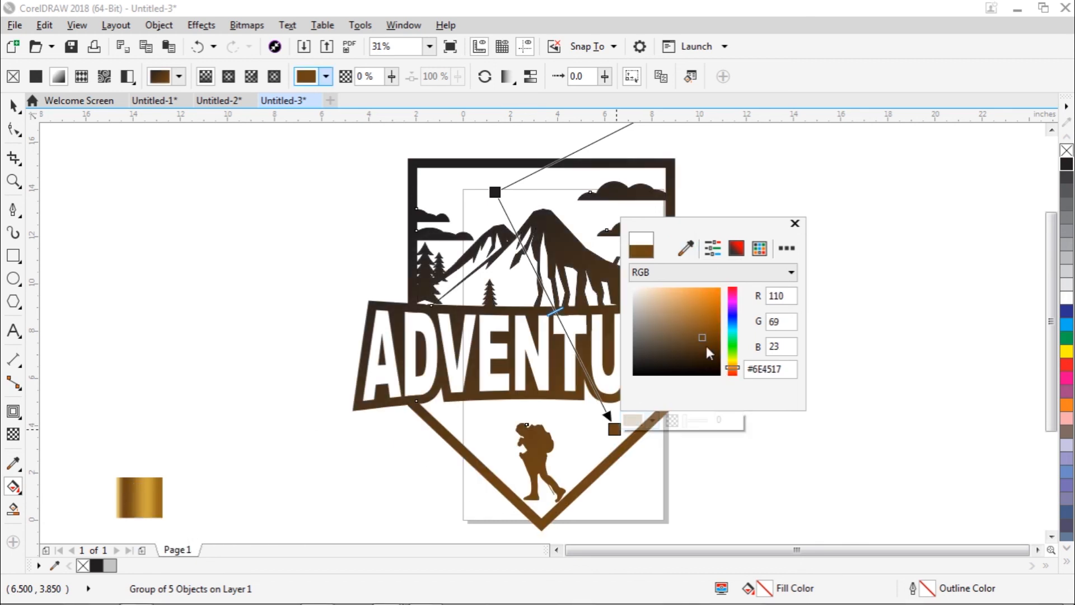
# - Set the gradient's black start node to the dark brown sampled from the gold swatch
pyautogui.click(495, 193)
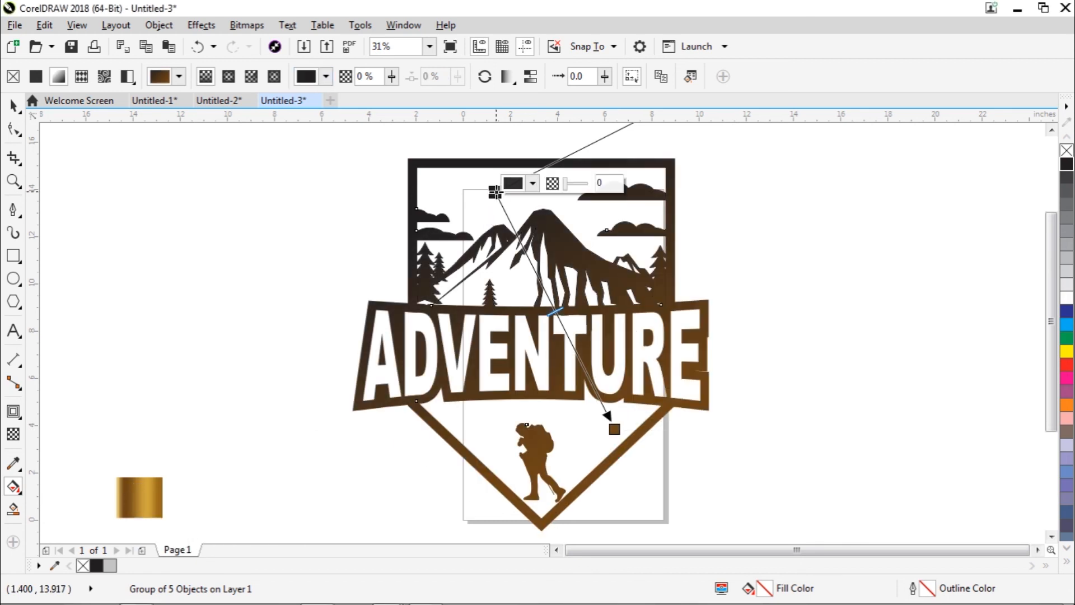
pyautogui.click(531, 184)
pyautogui.click(564, 220)
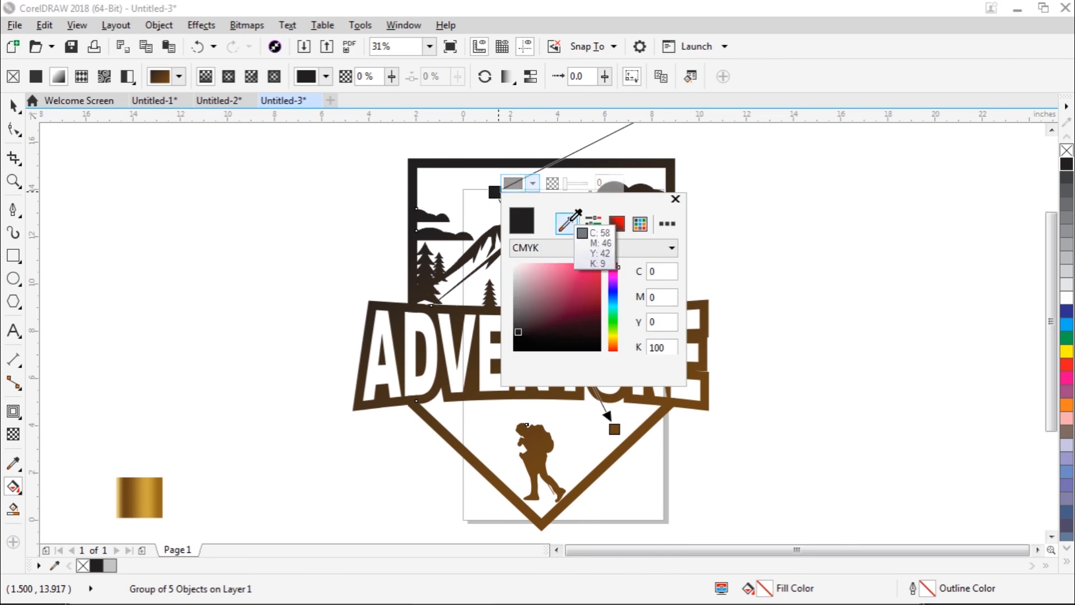
pyautogui.click(129, 495)
pyautogui.click(676, 199)
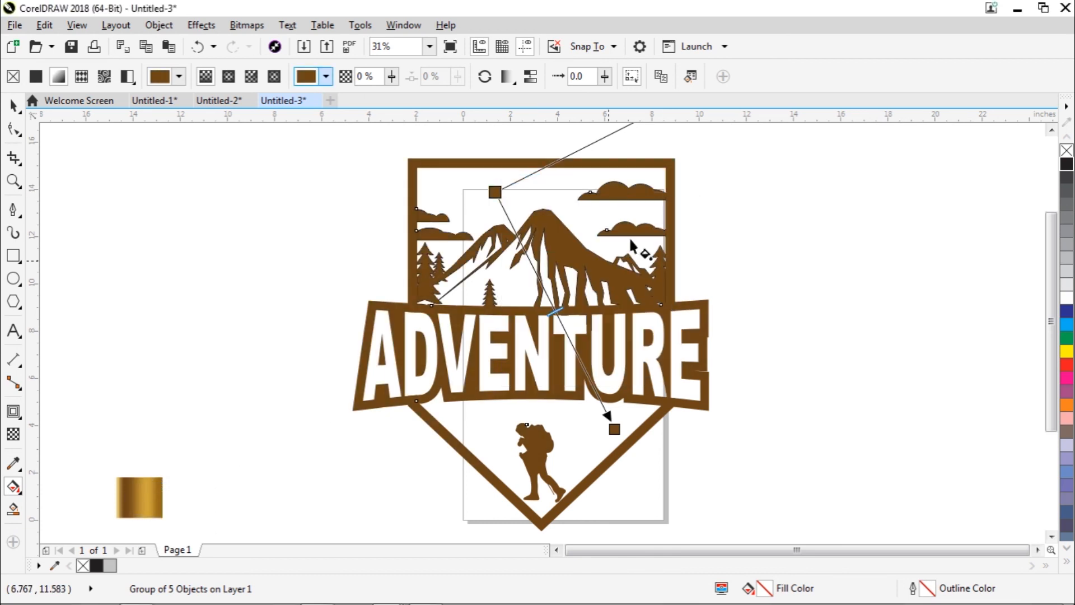
# - Add a gradient node at about 44%, color it light gold #D0A53D from the swatch, and move the start node to the badge's left border
pyautogui.doubleClick(549, 297)
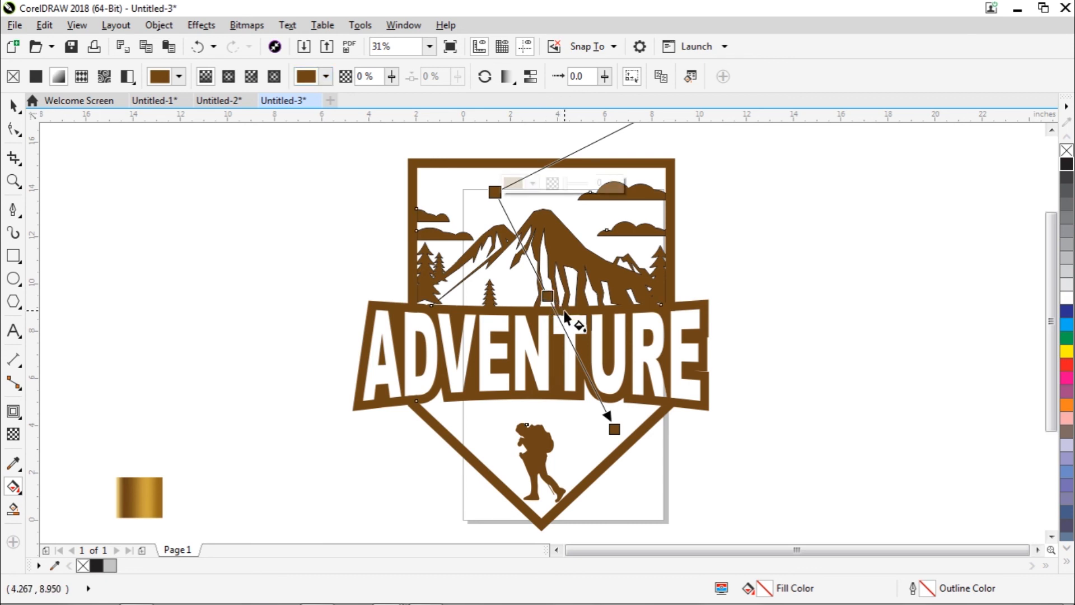
pyautogui.click(584, 288)
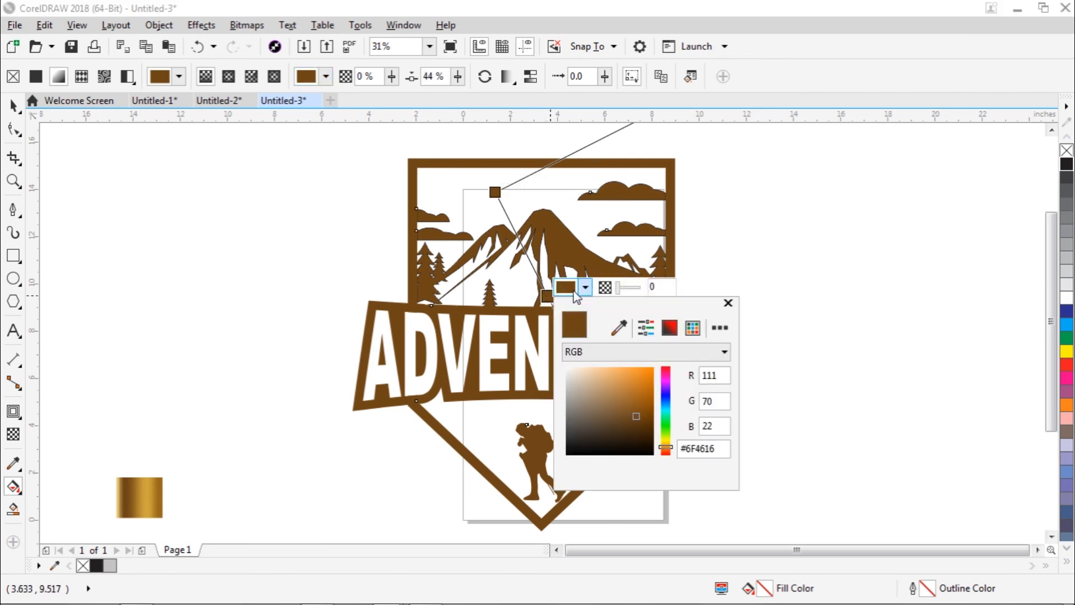
pyautogui.click(616, 328)
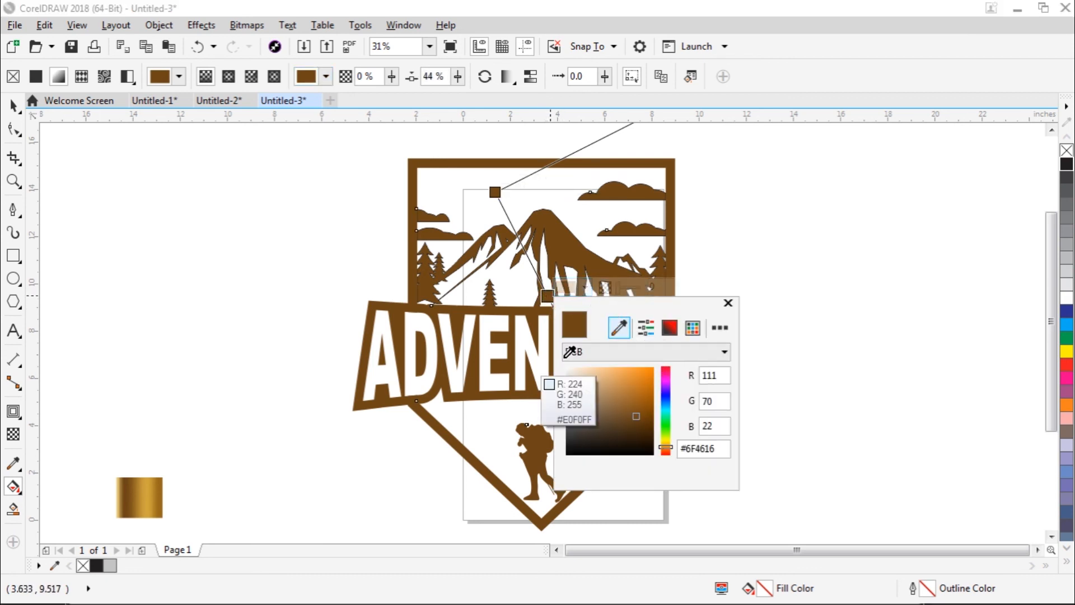
pyautogui.click(148, 495)
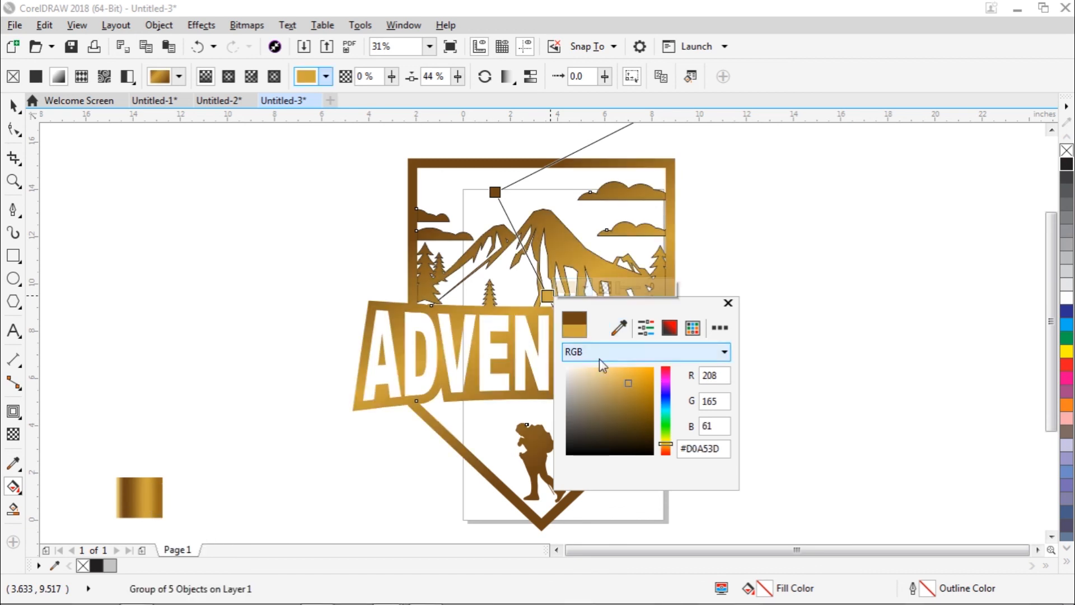
pyautogui.click(728, 303)
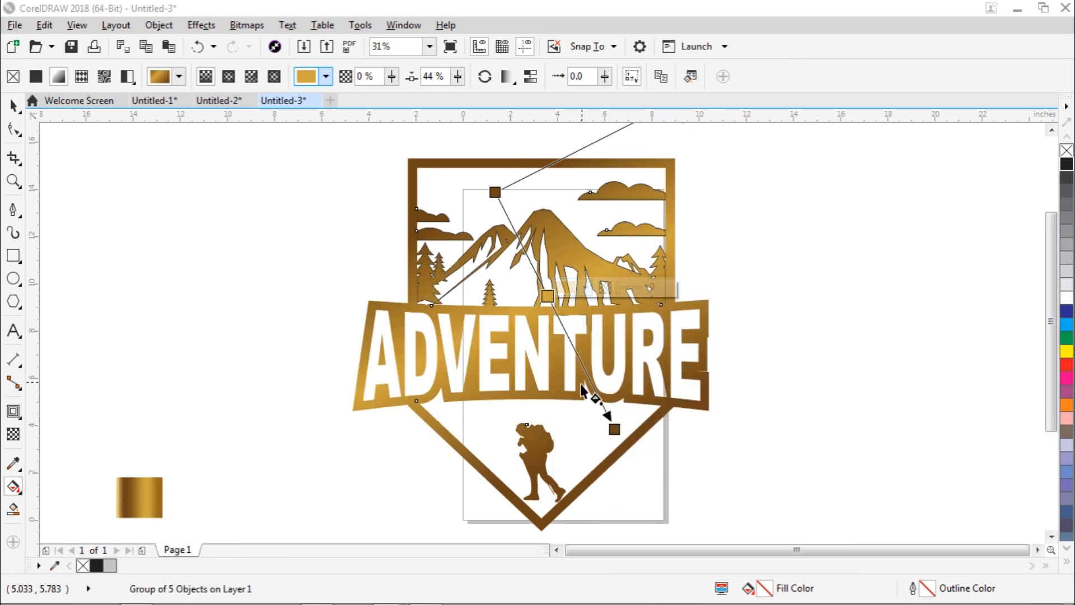
pyautogui.moveTo(494, 190); pyautogui.dragTo(407, 222)
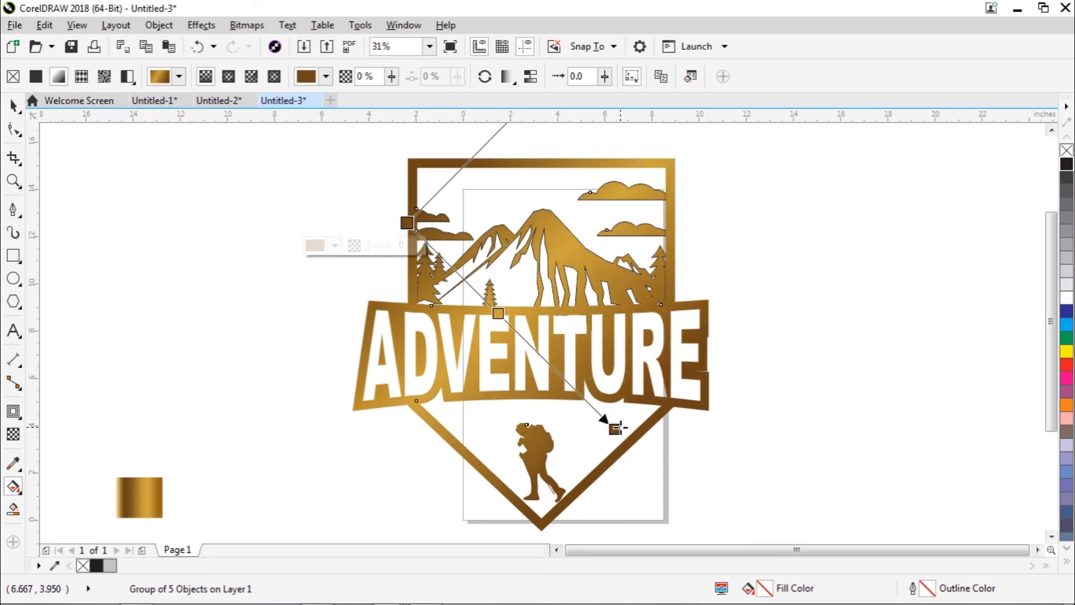
# - Try a diagonal gradient direction from the upper part of the badge's left border to just beyond the lower right end of the ADVENTURE banner
pyautogui.moveTo(617, 428); pyautogui.dragTo(701, 224)
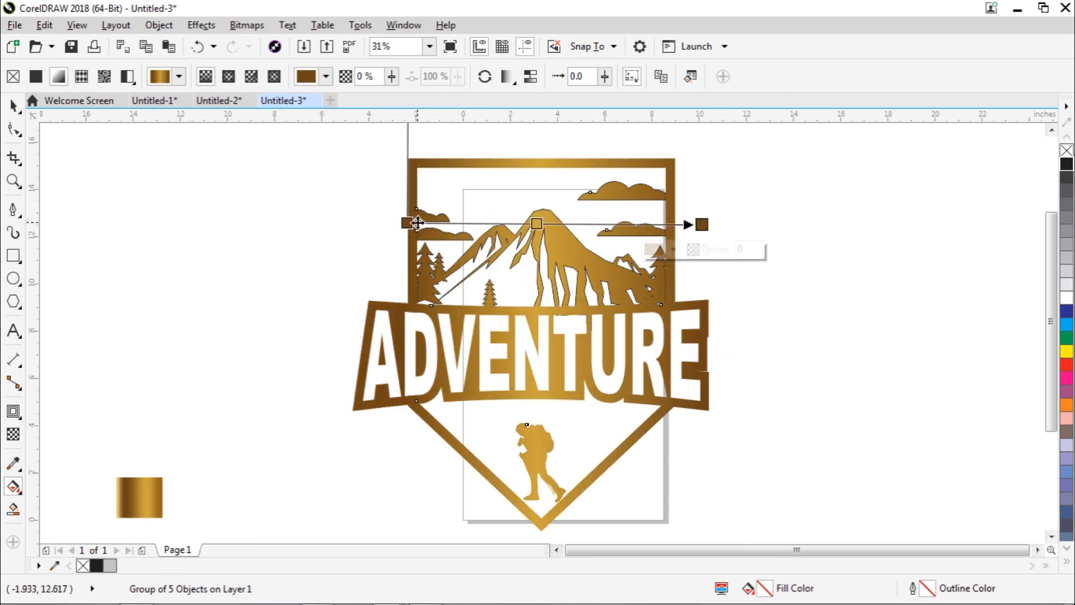
pyautogui.moveTo(417, 223); pyautogui.dragTo(397, 224)
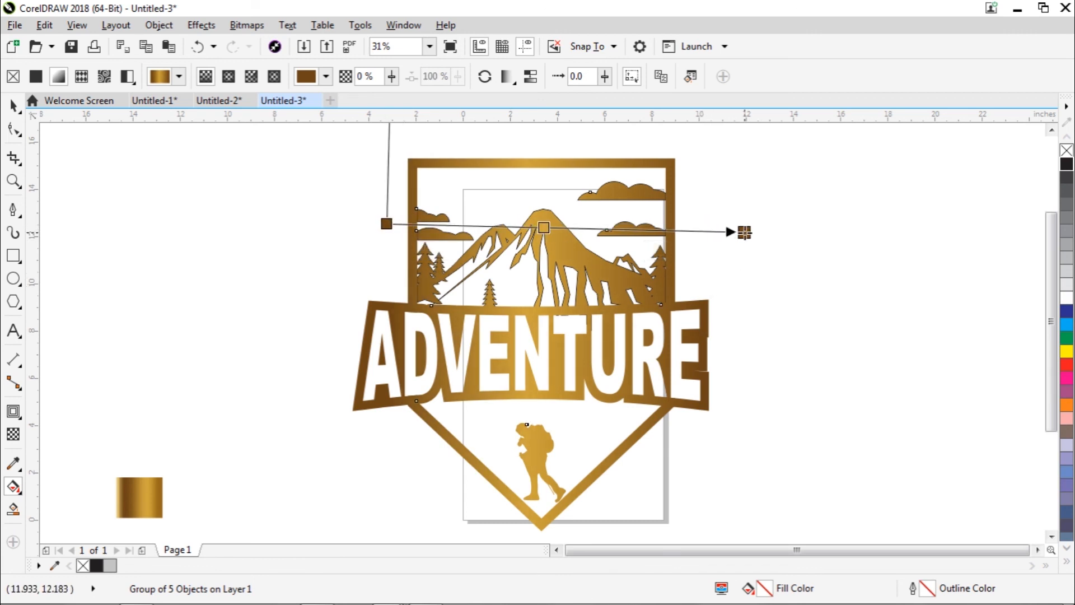
pyautogui.moveTo(701, 224); pyautogui.dragTo(714, 391)
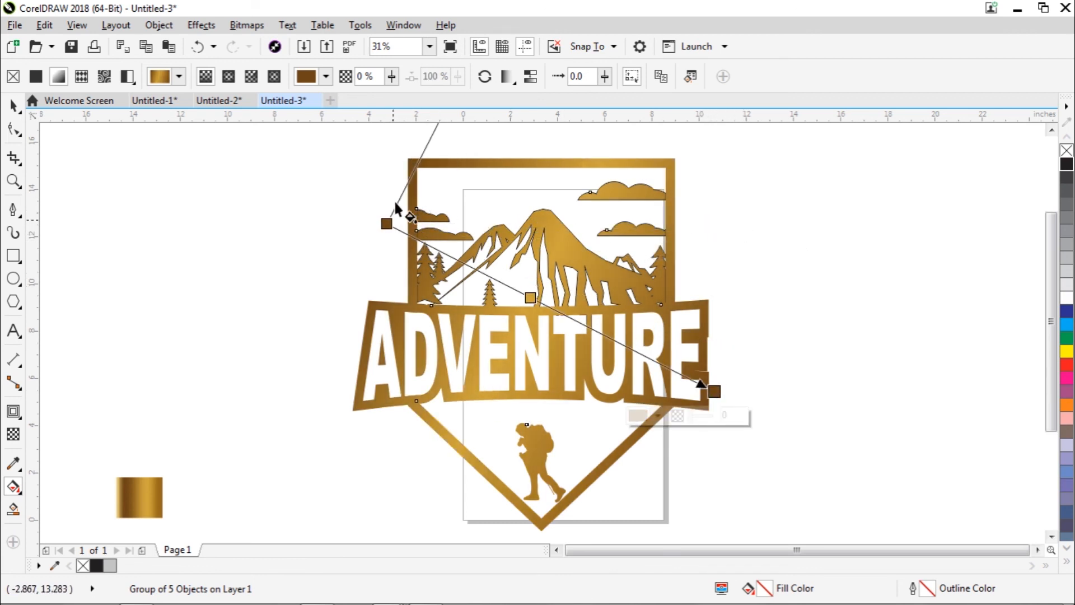
pyautogui.moveTo(386, 224)
pyautogui.mouseDown()
pyautogui.moveTo(384, 183)
pyautogui.moveTo(407, 185)
pyautogui.mouseUp()
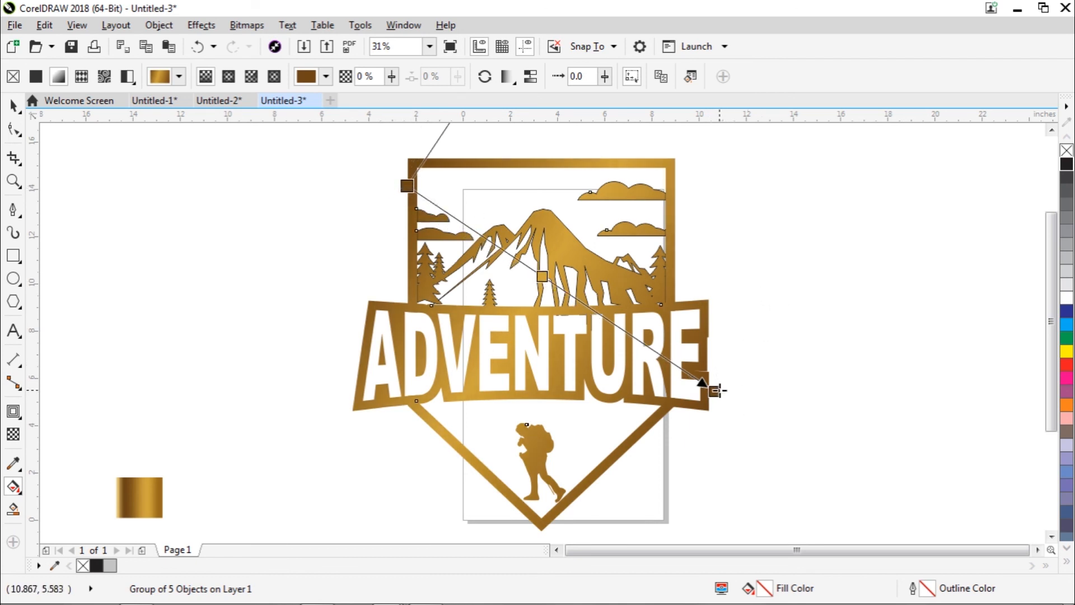
pyautogui.moveTo(714, 391); pyautogui.dragTo(727, 401)
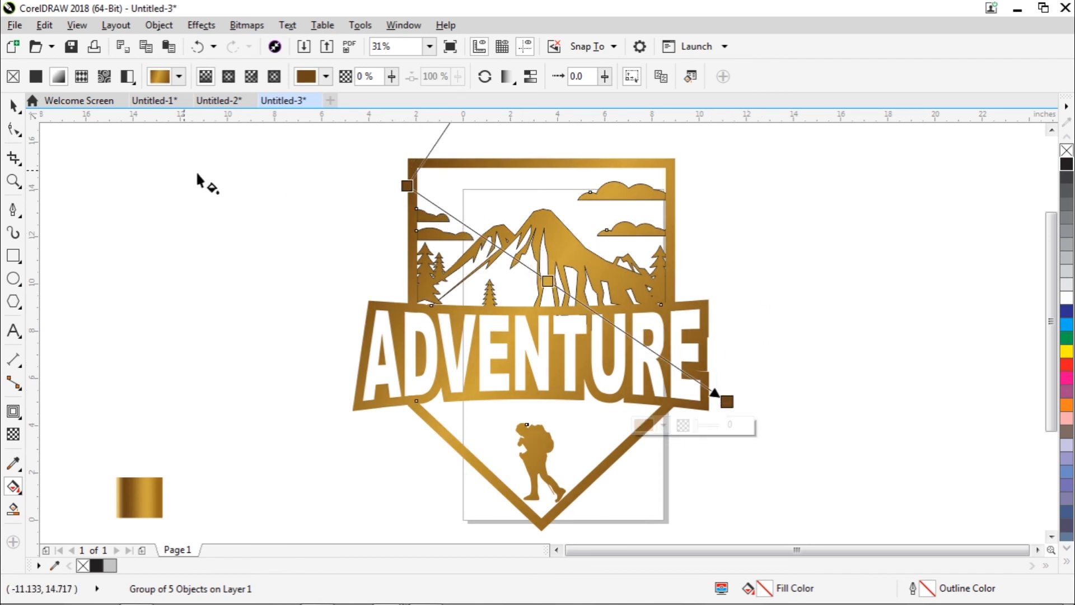
# - Add a brown gradient node at 12%, between the start node and the light gold node
pyautogui.doubleClick(444, 211)
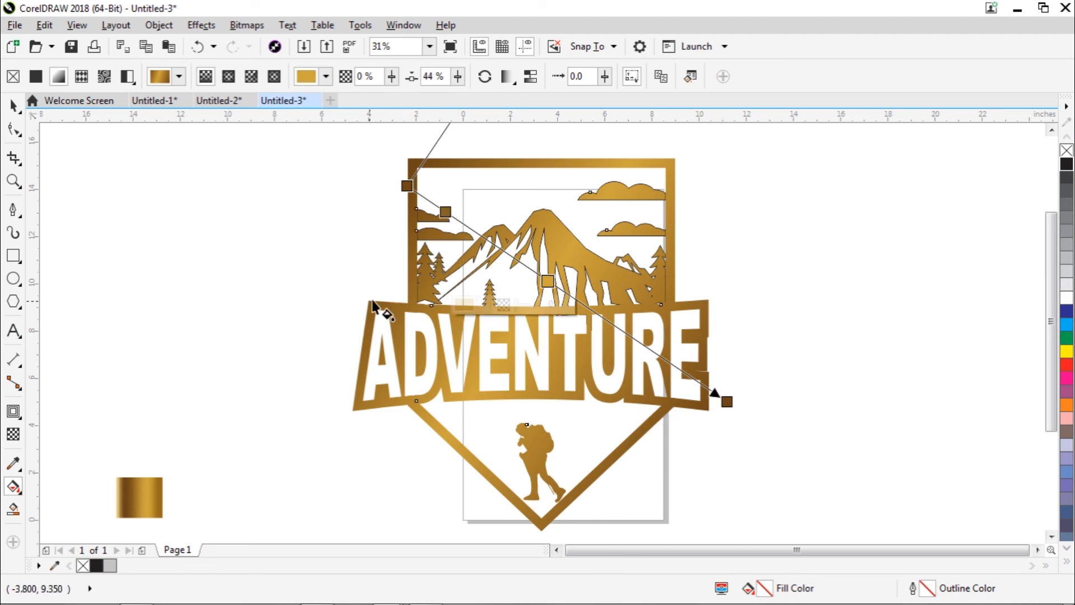
pyautogui.click(445, 211)
pyautogui.click(379, 235)
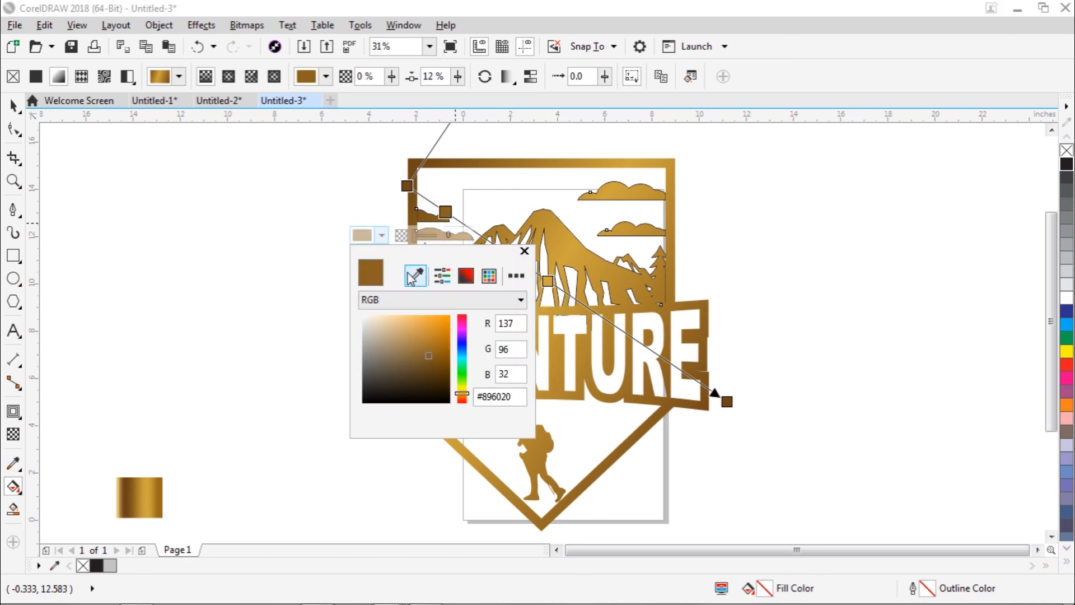
pyautogui.click(524, 251)
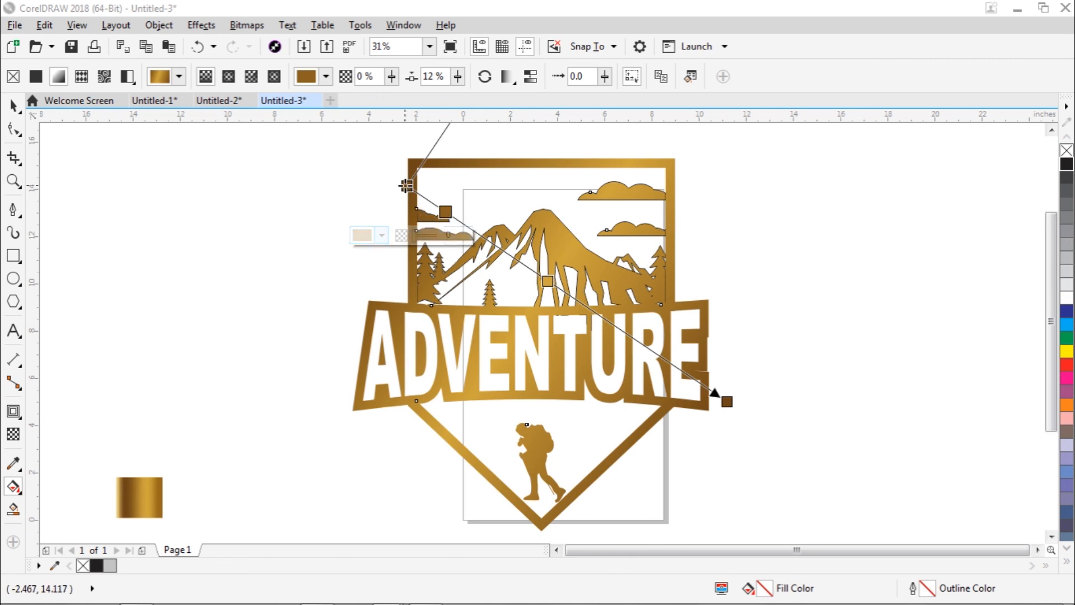
# - Set the gradient's start node to the light gold sampled from the gold swatch
pyautogui.click(407, 186)
pyautogui.click(332, 213)
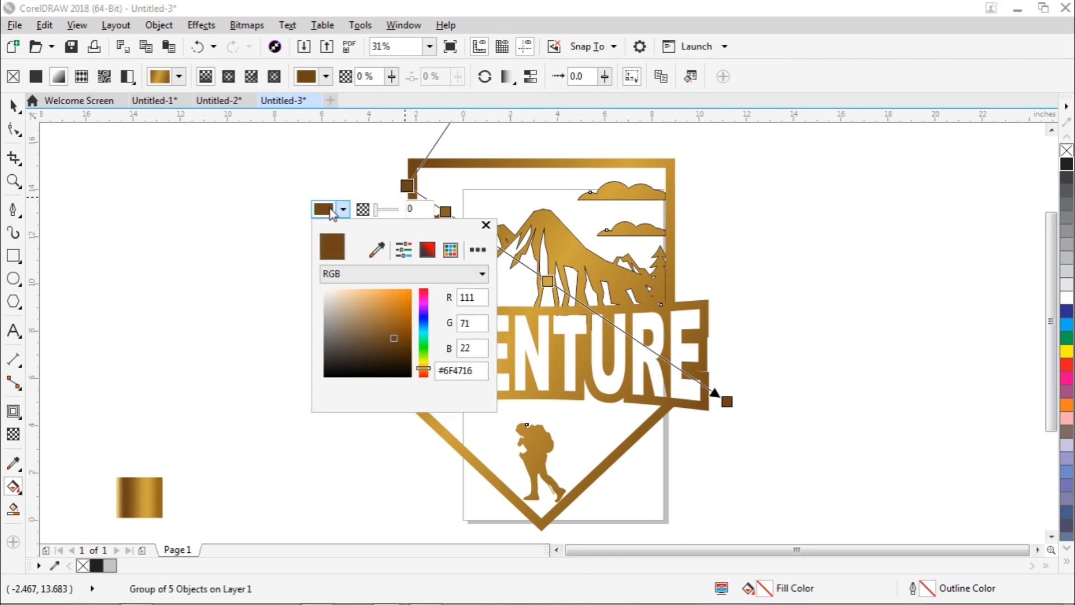
pyautogui.click(377, 248)
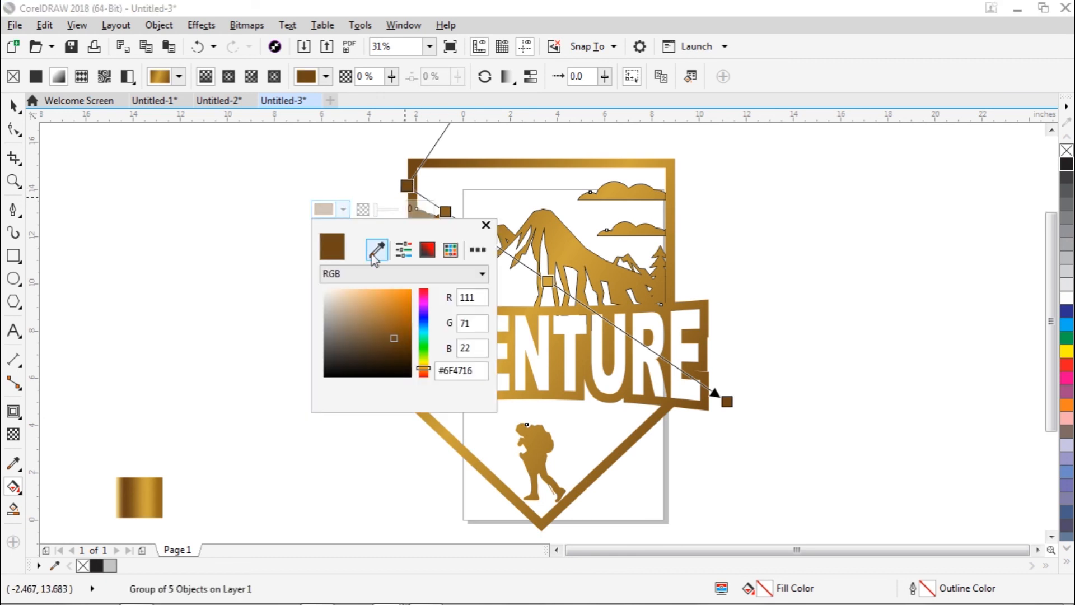
pyautogui.click(146, 494)
pyautogui.click(485, 226)
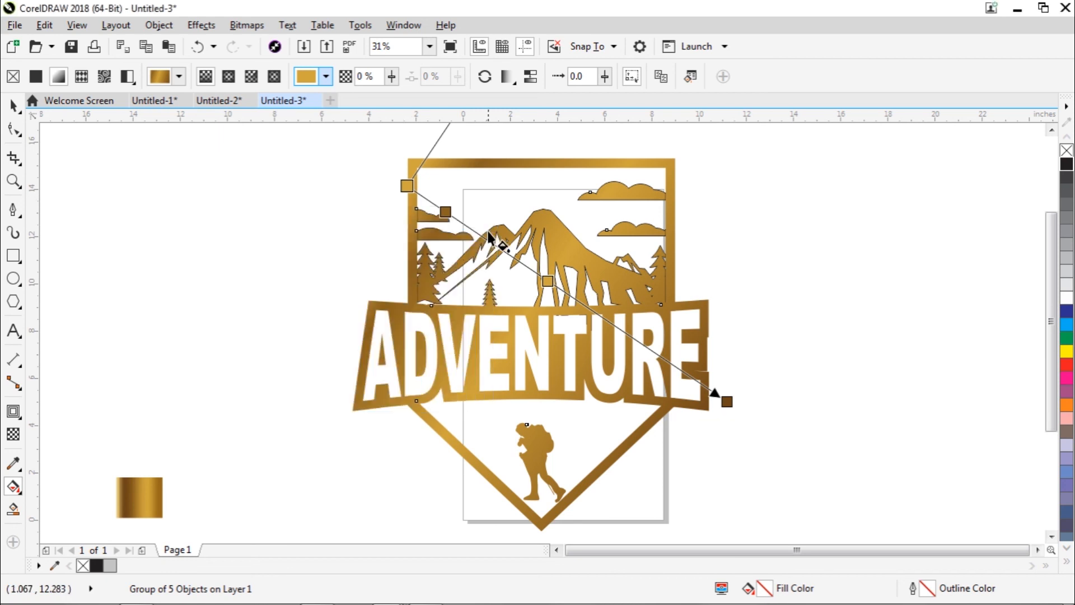
# - Add a gradient node between the middle gold node and the end node, and color the end node light gold #D0A53D from the swatch
pyautogui.doubleClick(662, 357)
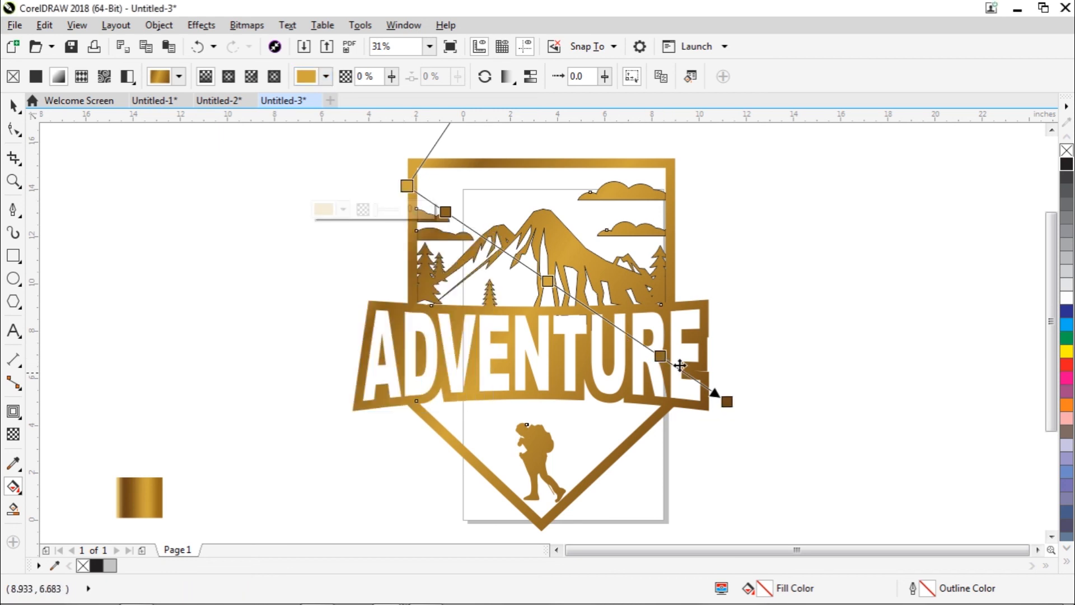
pyautogui.click(725, 400)
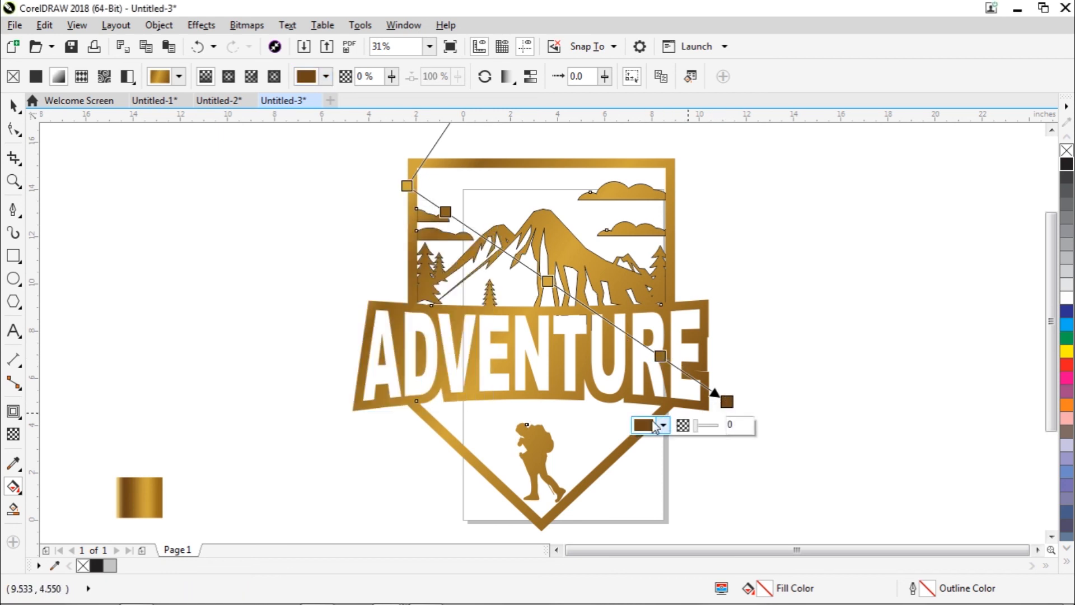
pyautogui.click(664, 424)
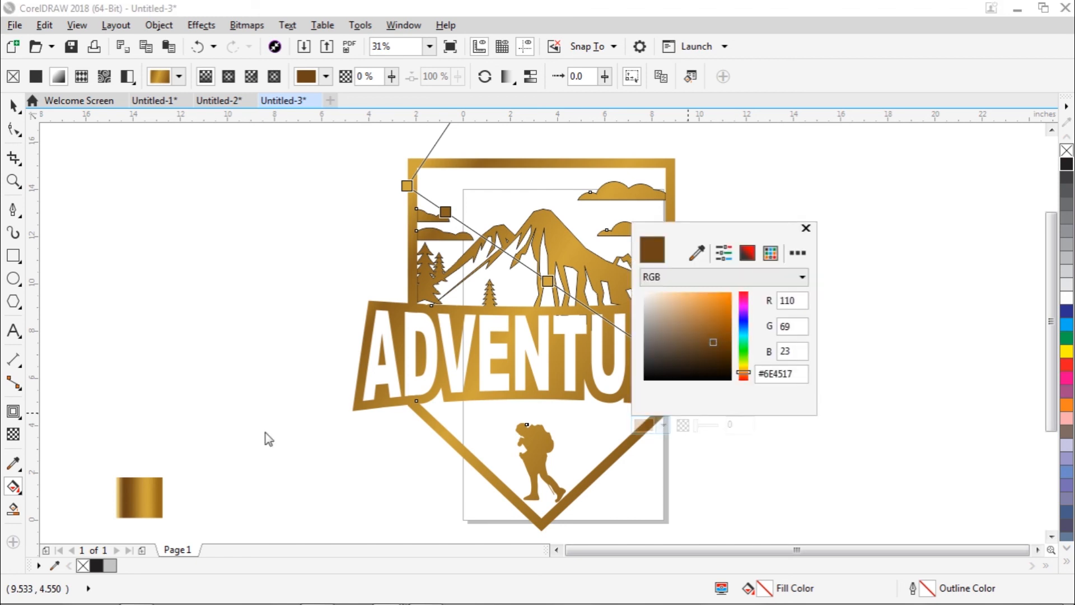
pyautogui.click(697, 253)
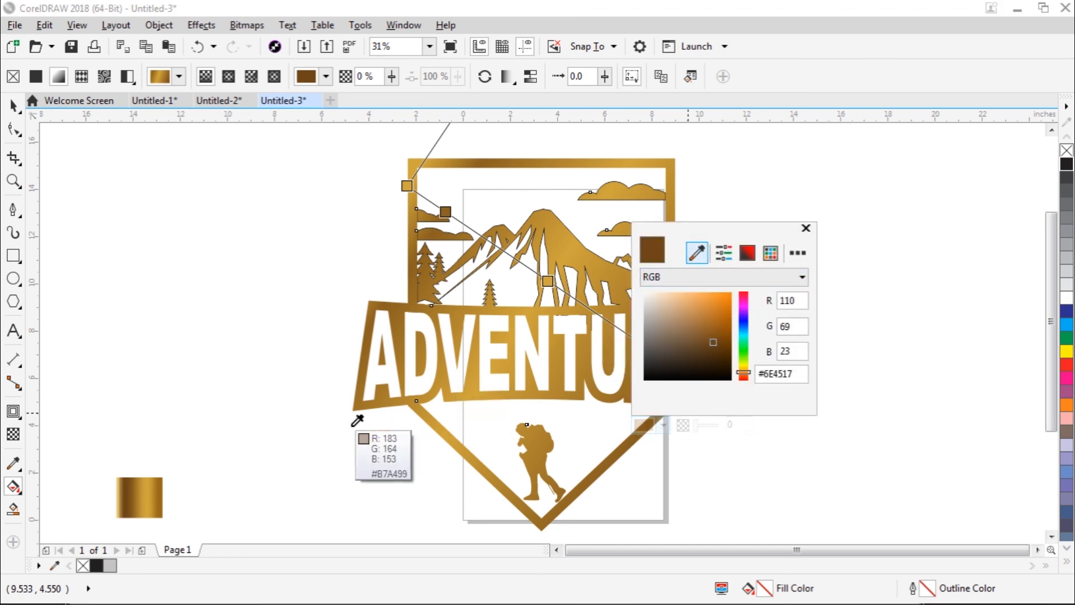
pyautogui.click(149, 497)
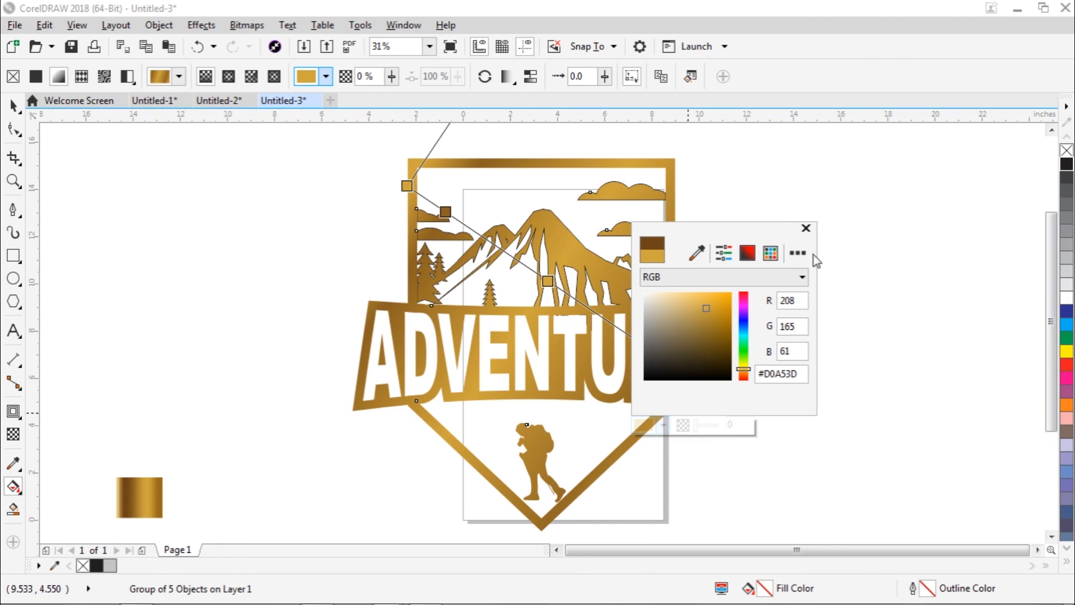
pyautogui.click(805, 228)
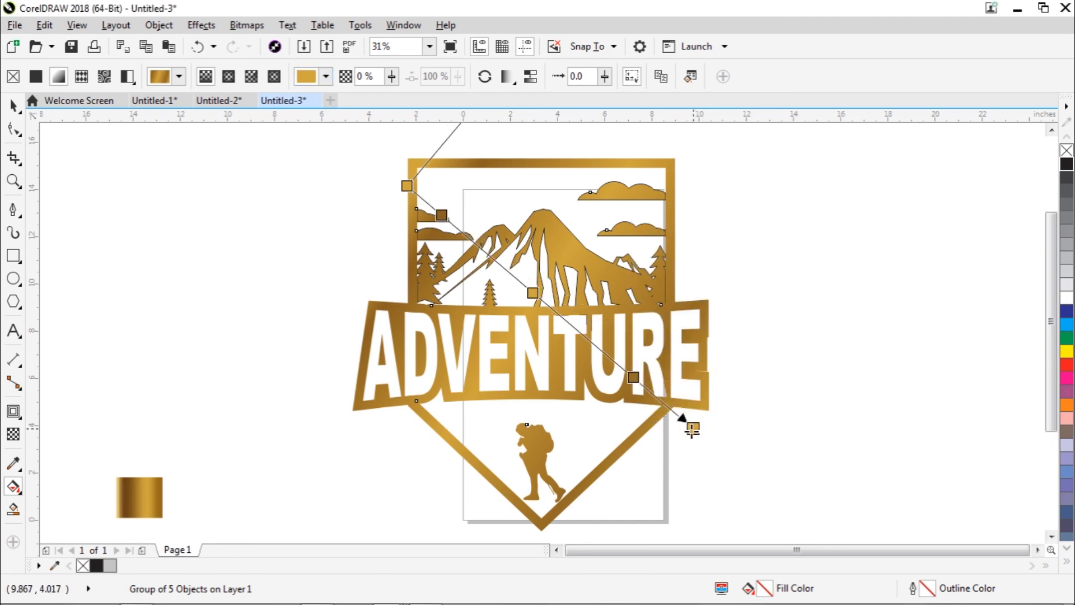
# - Reposition the gradient's start and end nodes so it runs nearly horizontally across the ADVENTURE banner, extending slightly past both sides
pyautogui.click(648, 452)
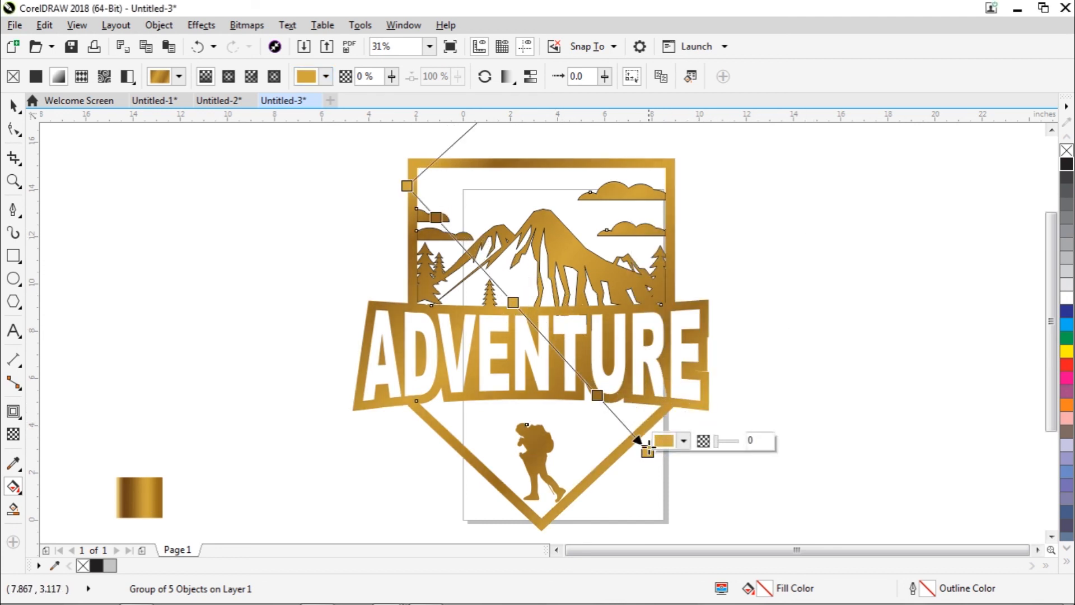
pyautogui.moveTo(647, 451); pyautogui.dragTo(552, 507)
pyautogui.moveTo(406, 185); pyautogui.dragTo(379, 324)
pyautogui.moveTo(552, 506); pyautogui.dragTo(716, 323)
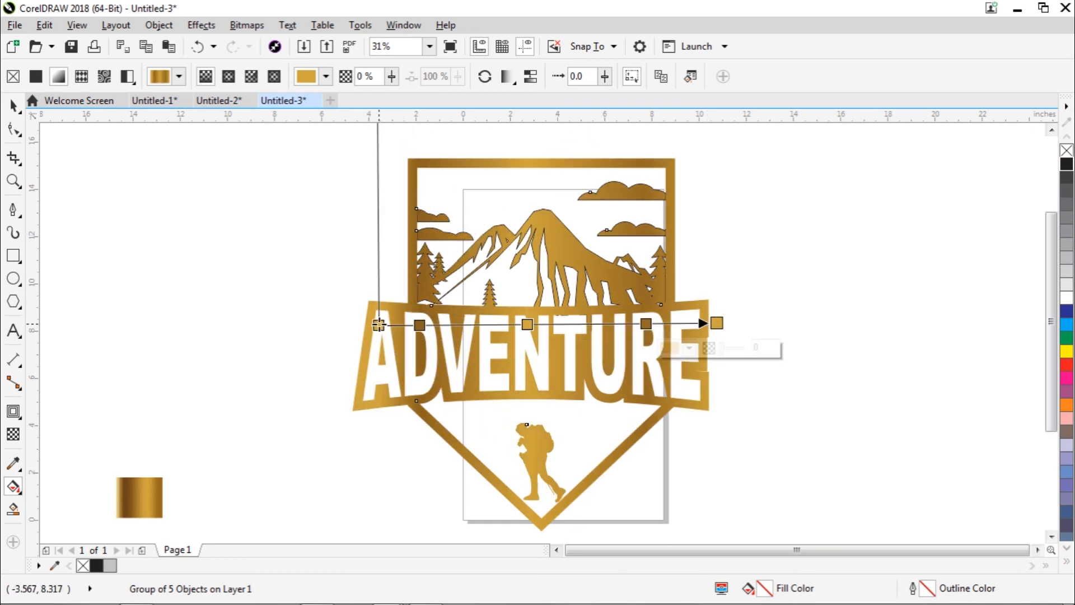
pyautogui.moveTo(378, 324); pyautogui.dragTo(372, 331)
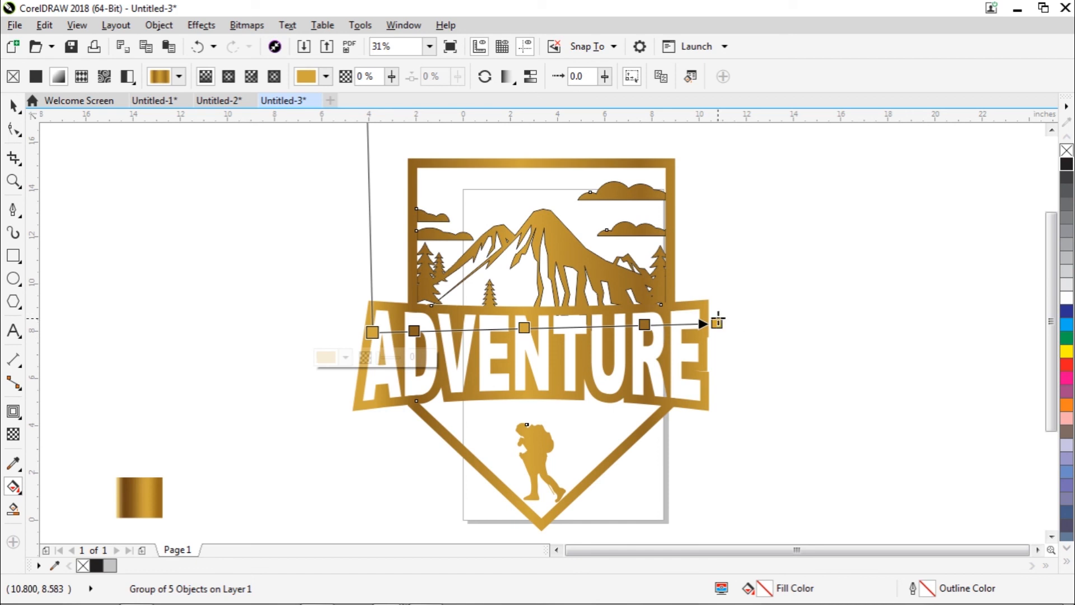
pyautogui.moveTo(717, 323); pyautogui.dragTo(740, 331)
pyautogui.moveTo(372, 331); pyautogui.dragTo(350, 335)
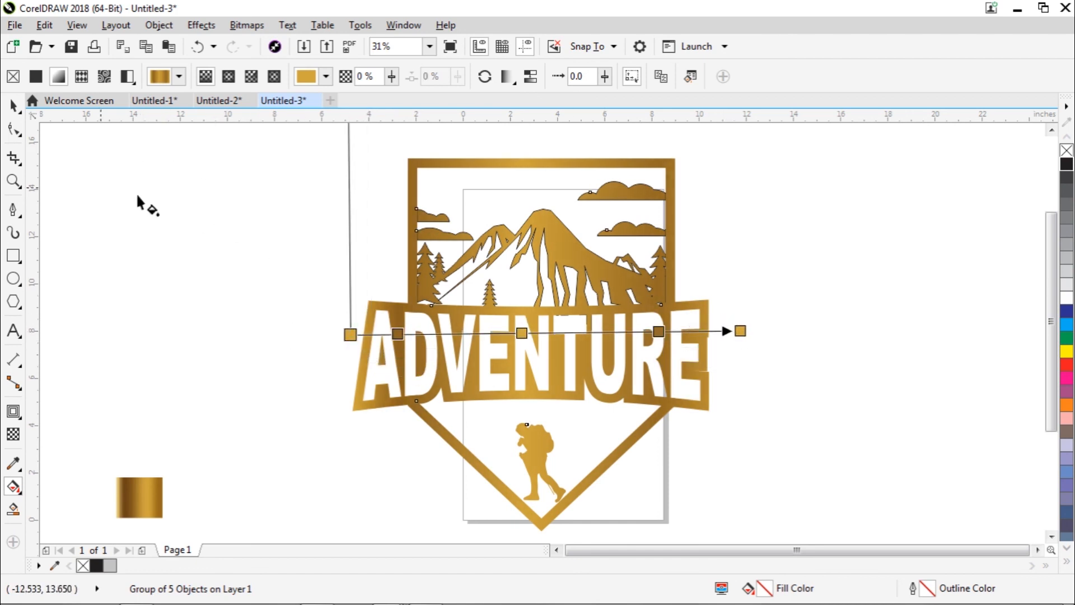
# - Remove the outline from the badge group and delete the gold reference swatch
pyautogui.click(13, 105)
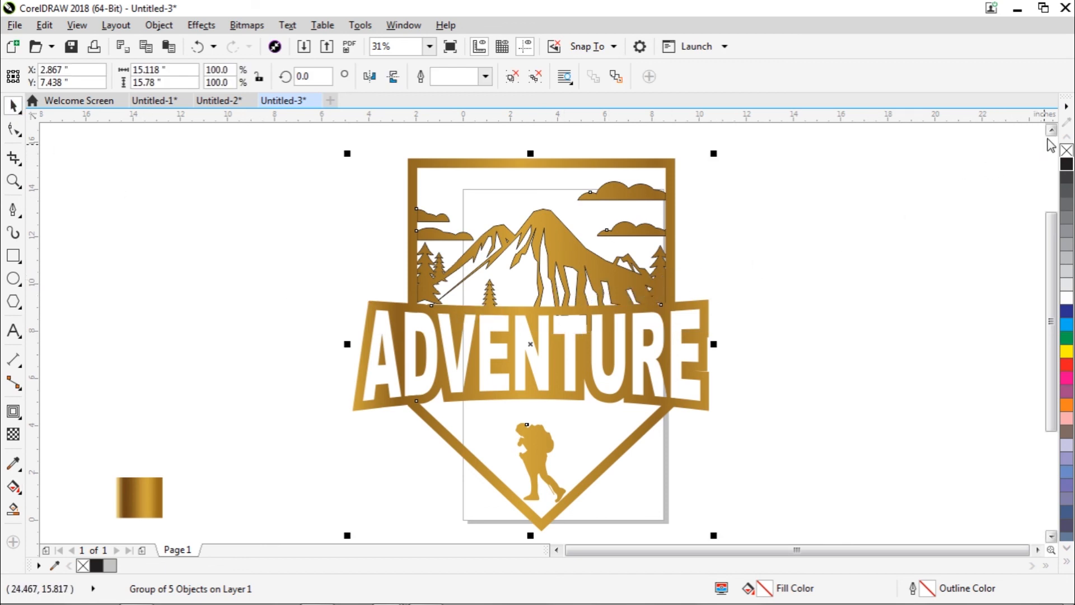
pyautogui.rightClick(1066, 152)
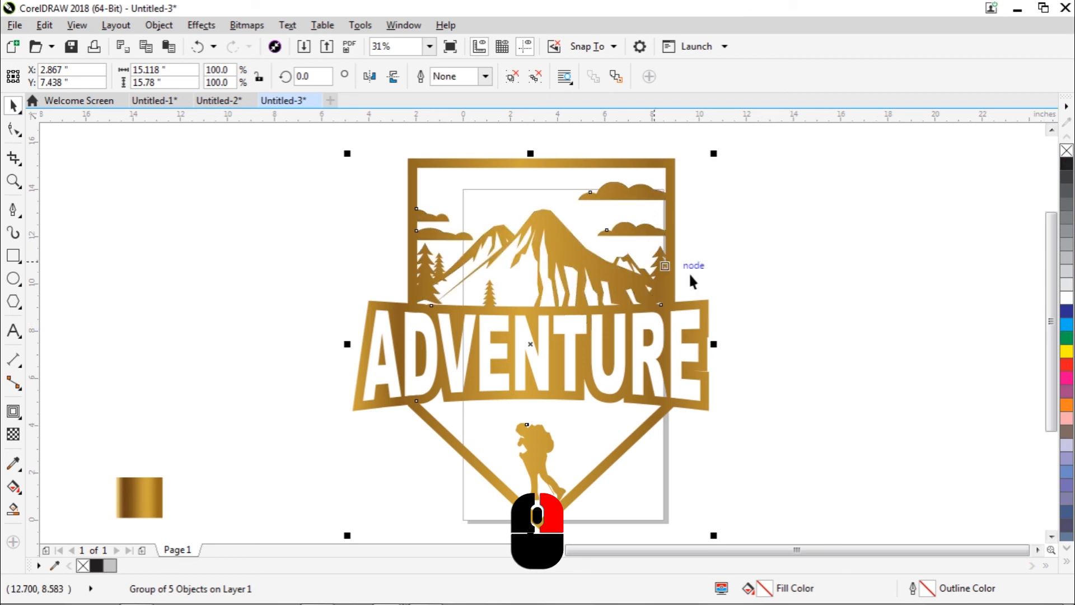
pyautogui.click(148, 486)
pyautogui.press('Delete')
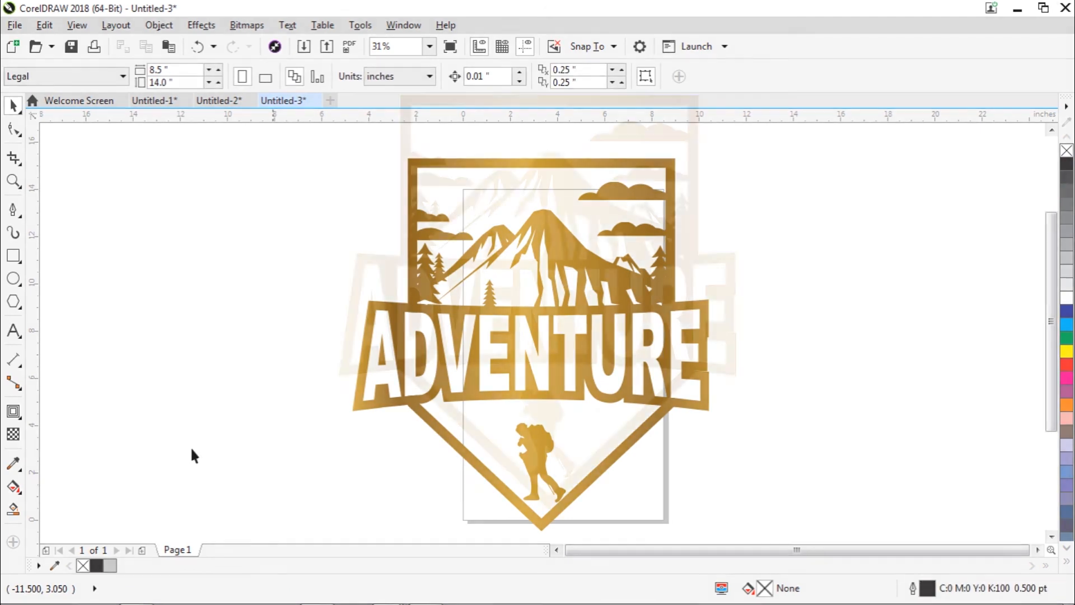